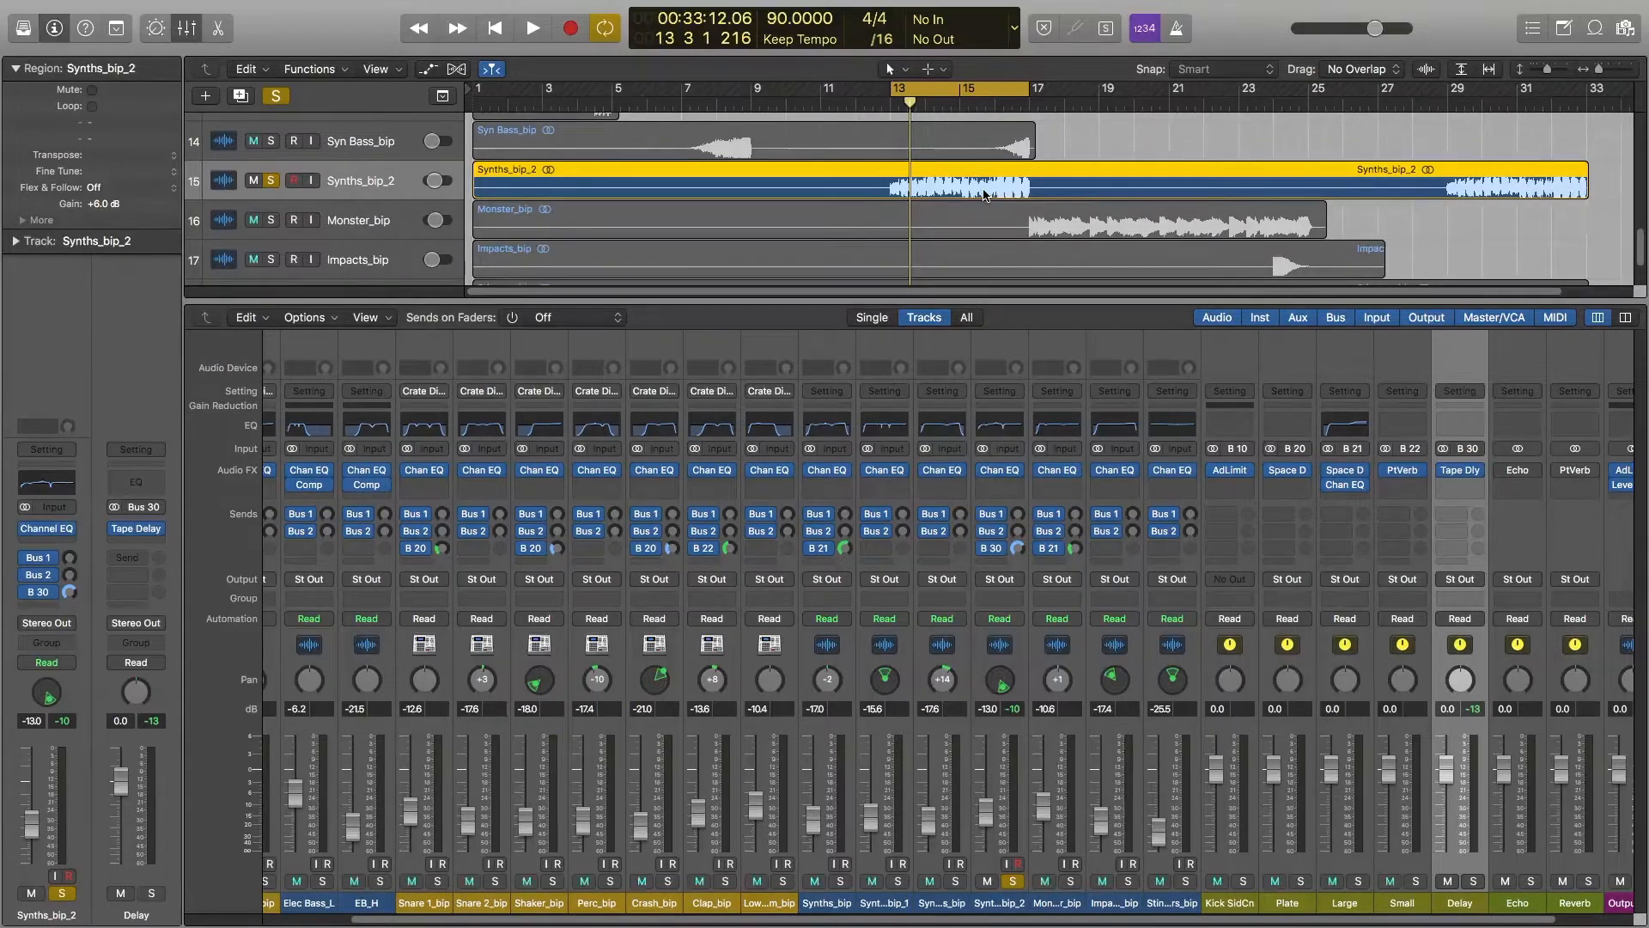
Review the delay plug-ins available for the Delay channel's effect slot without replacing Tape Delay
click(1479, 472)
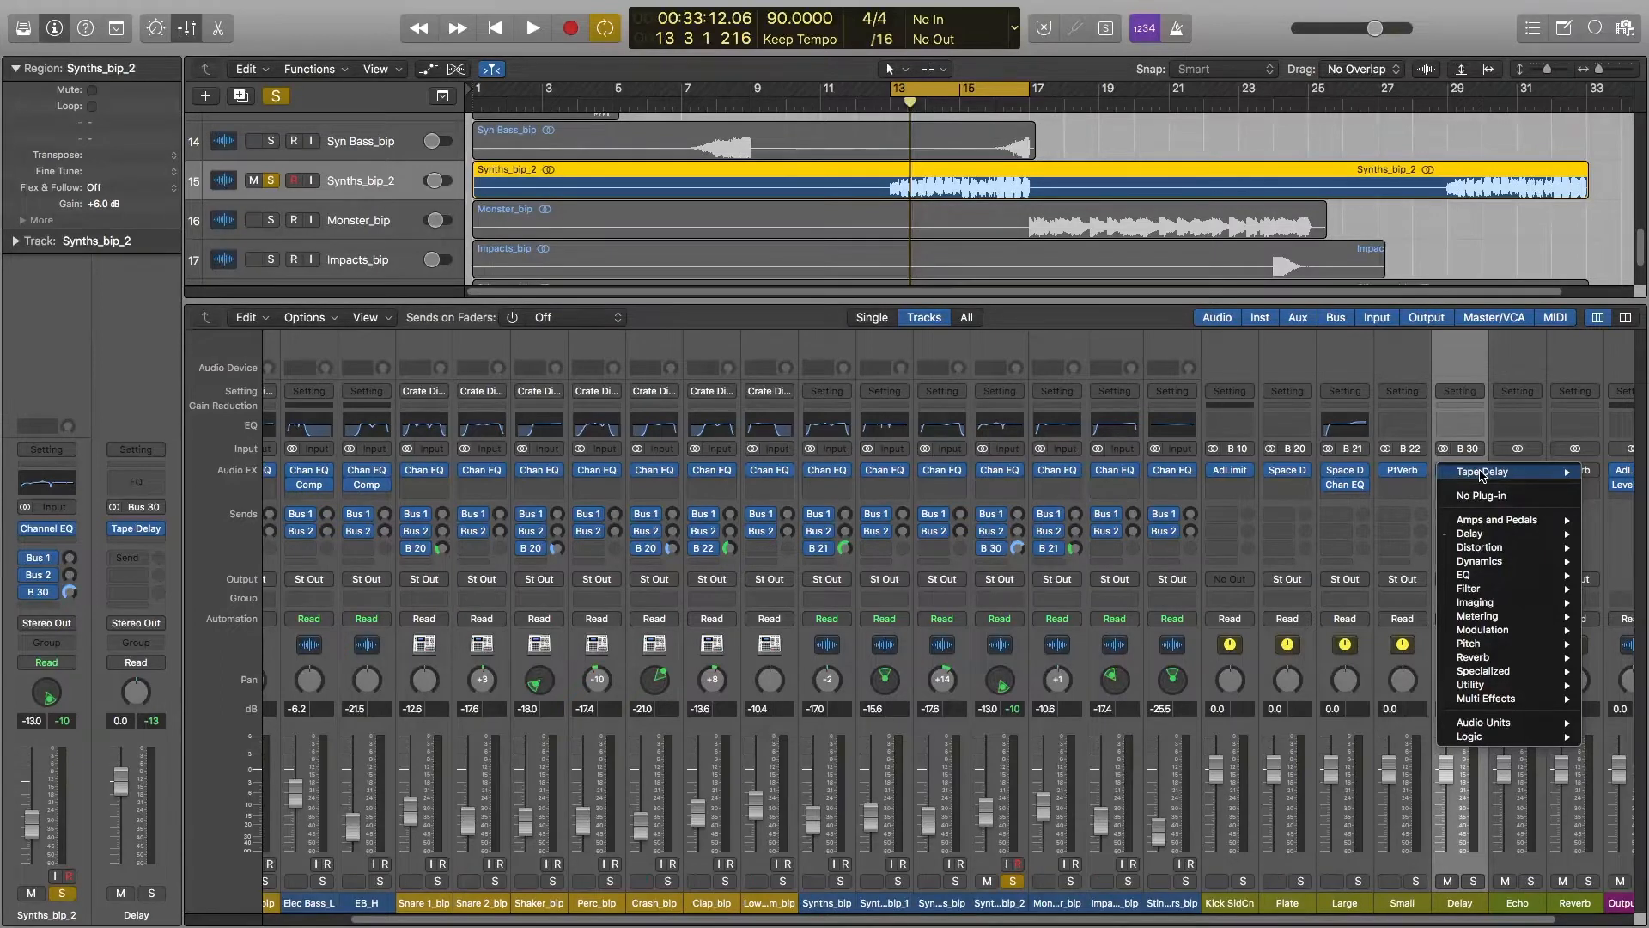
mouse_move(1480, 535)
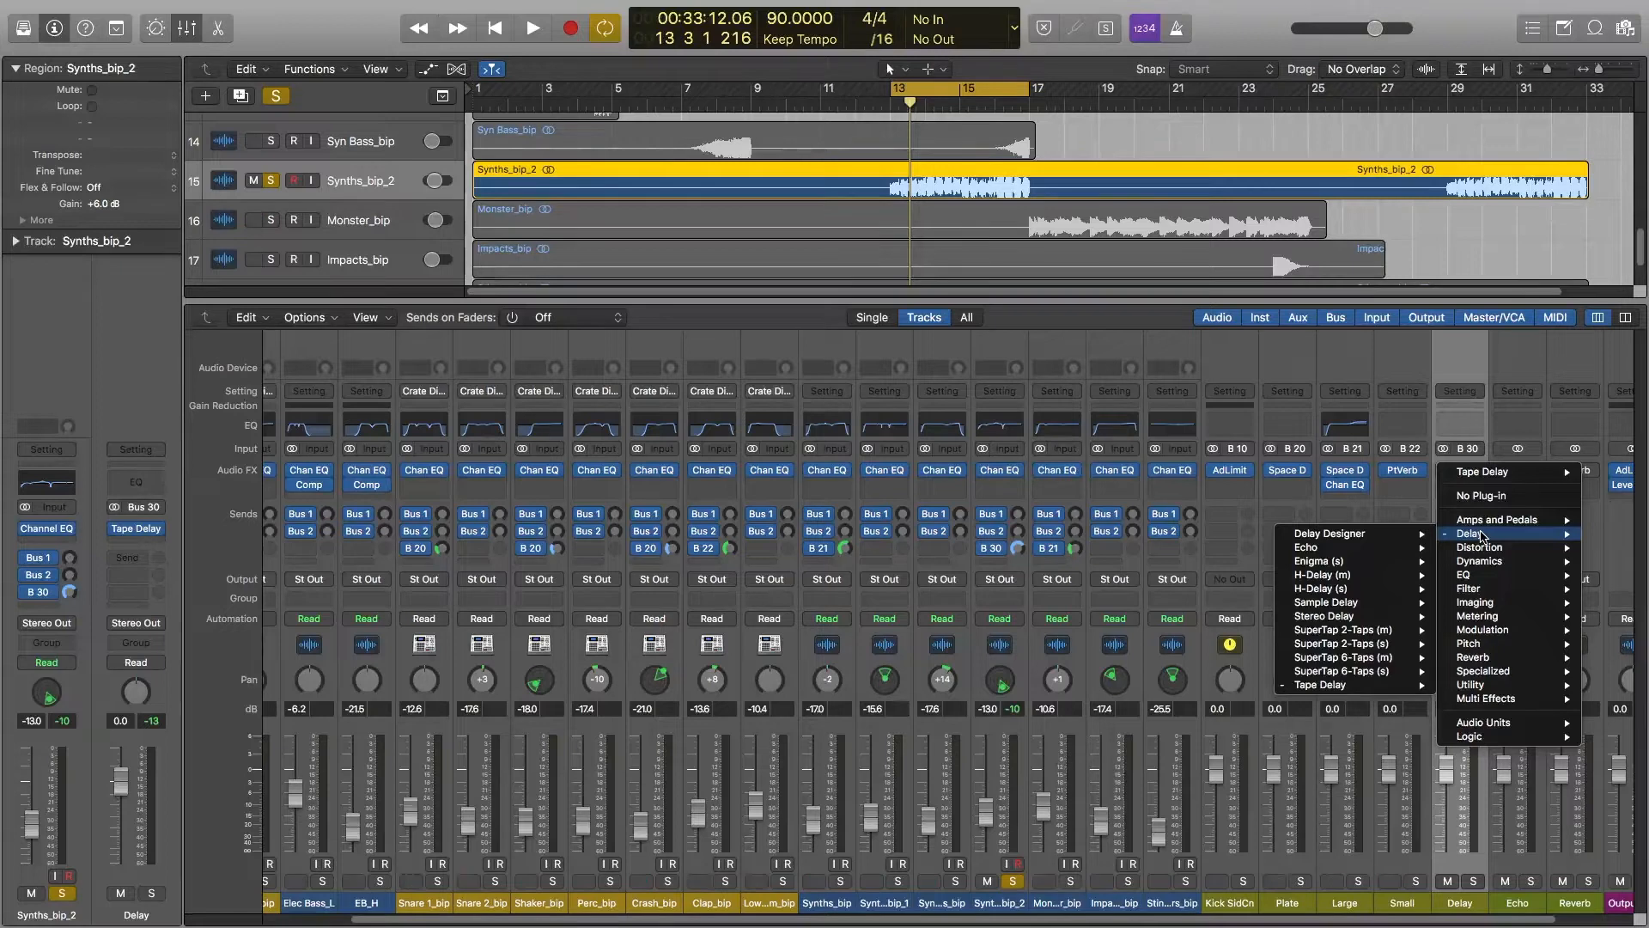
mouse_move(1407, 534)
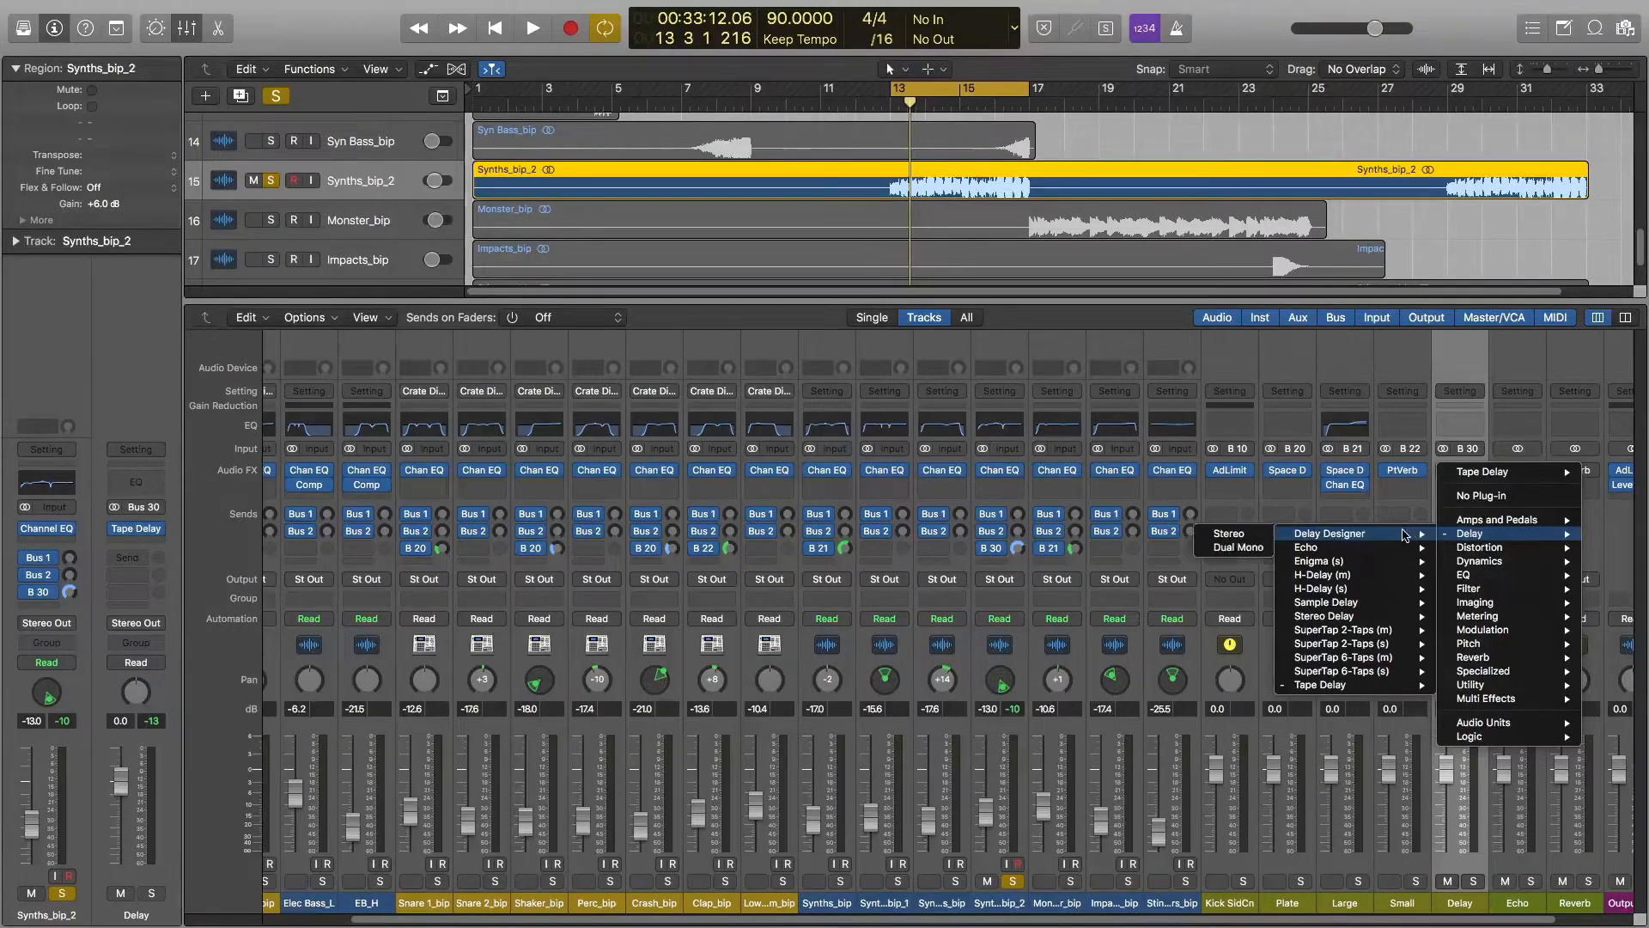
mouse_move(1348, 685)
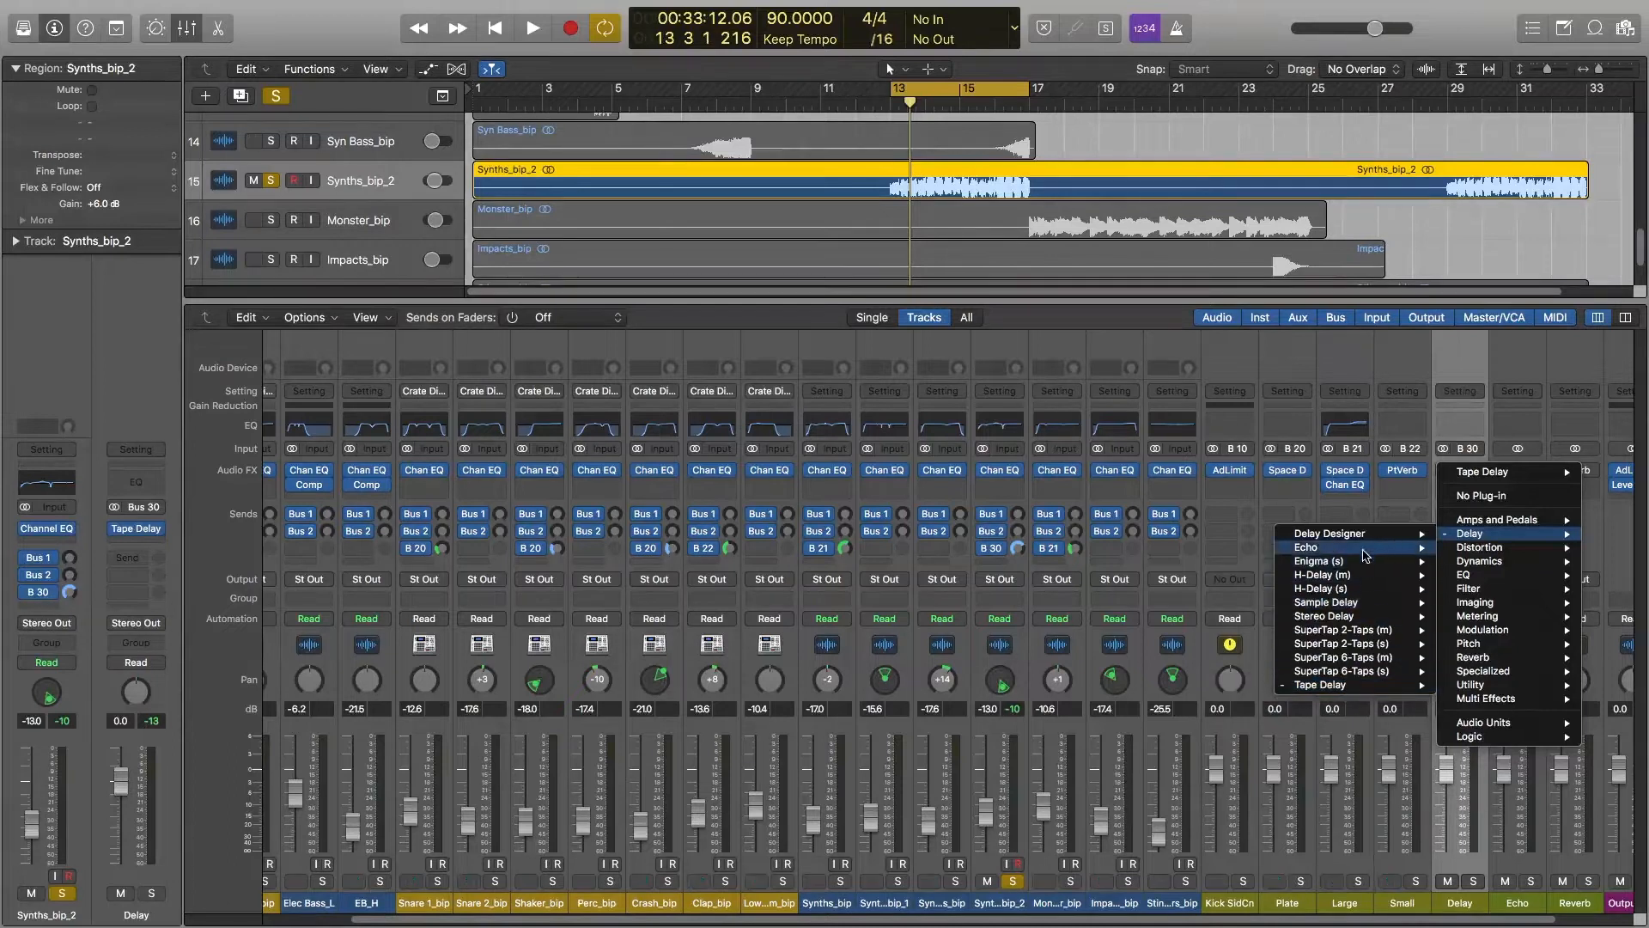
mouse_move(1366, 554)
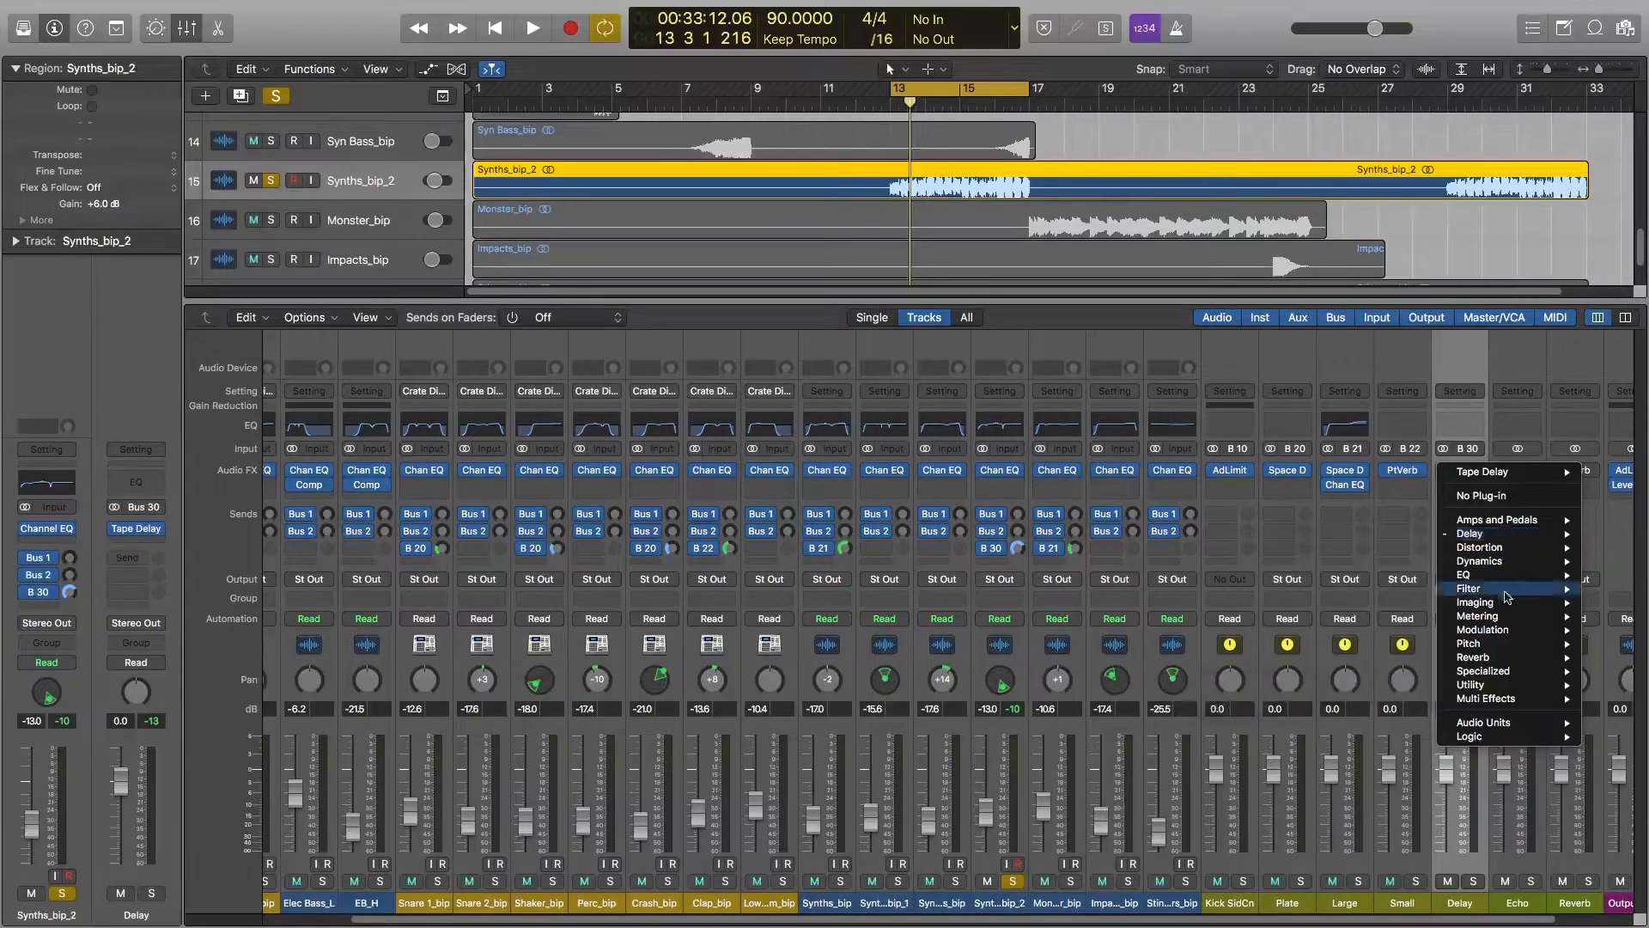
mouse_move(1507, 479)
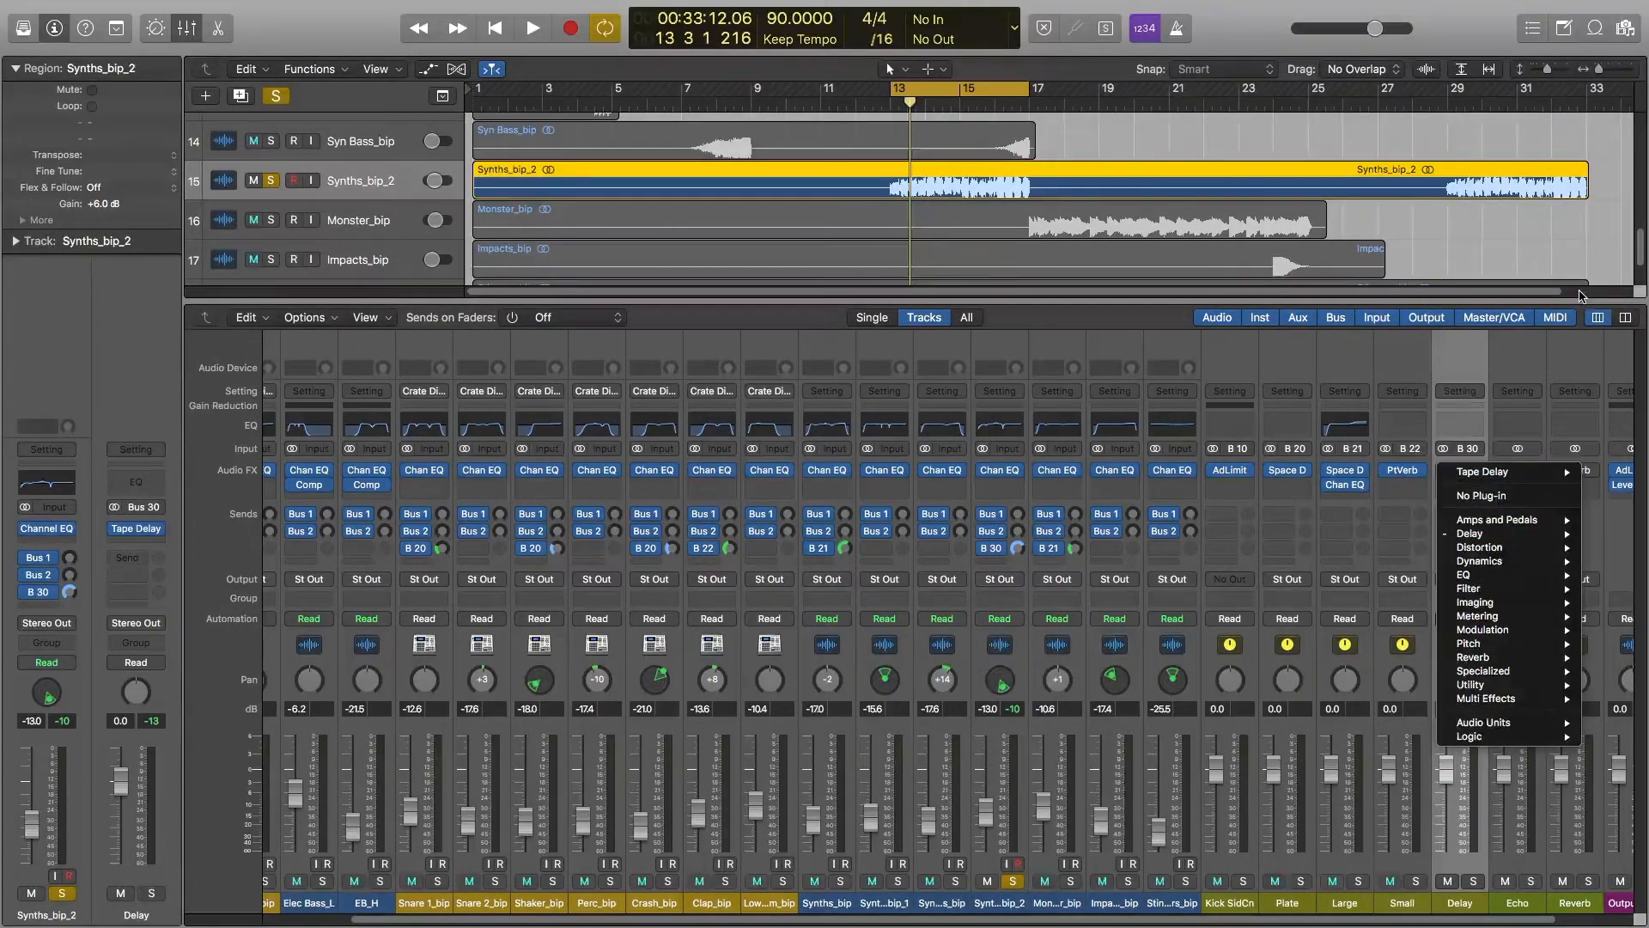
click(1457, 471)
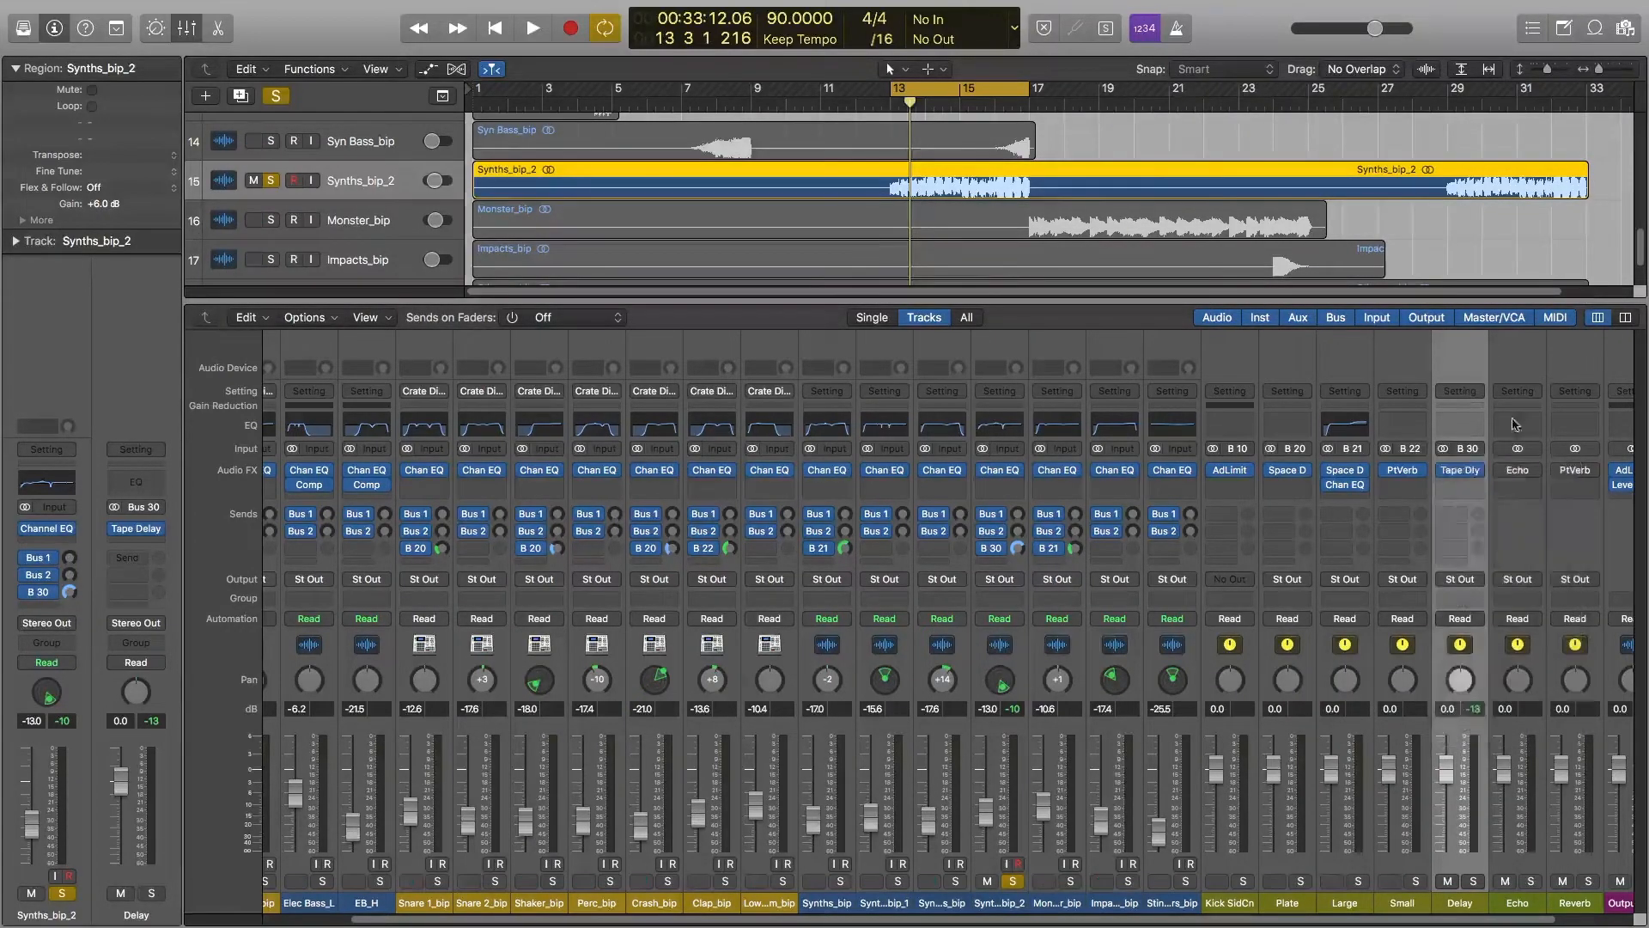
Open Tape Delay on the Delay channel and audition the soloed Synths_bip_2 loop with the plug-in bypassed
click(1460, 472)
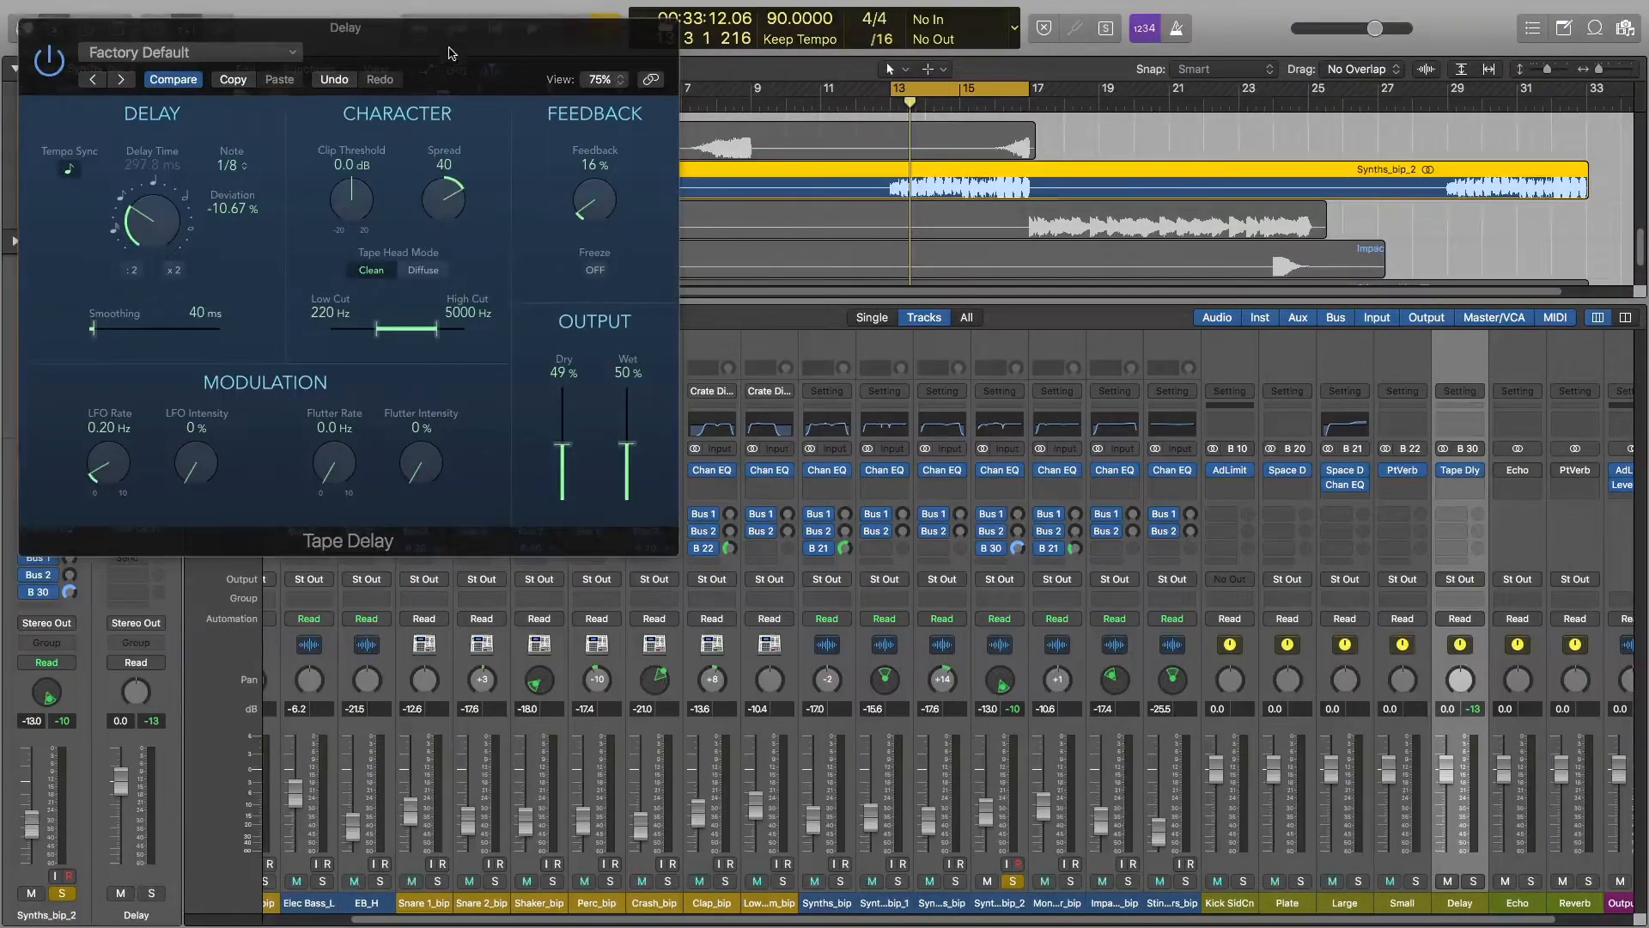
drag(448, 41, 637, 262)
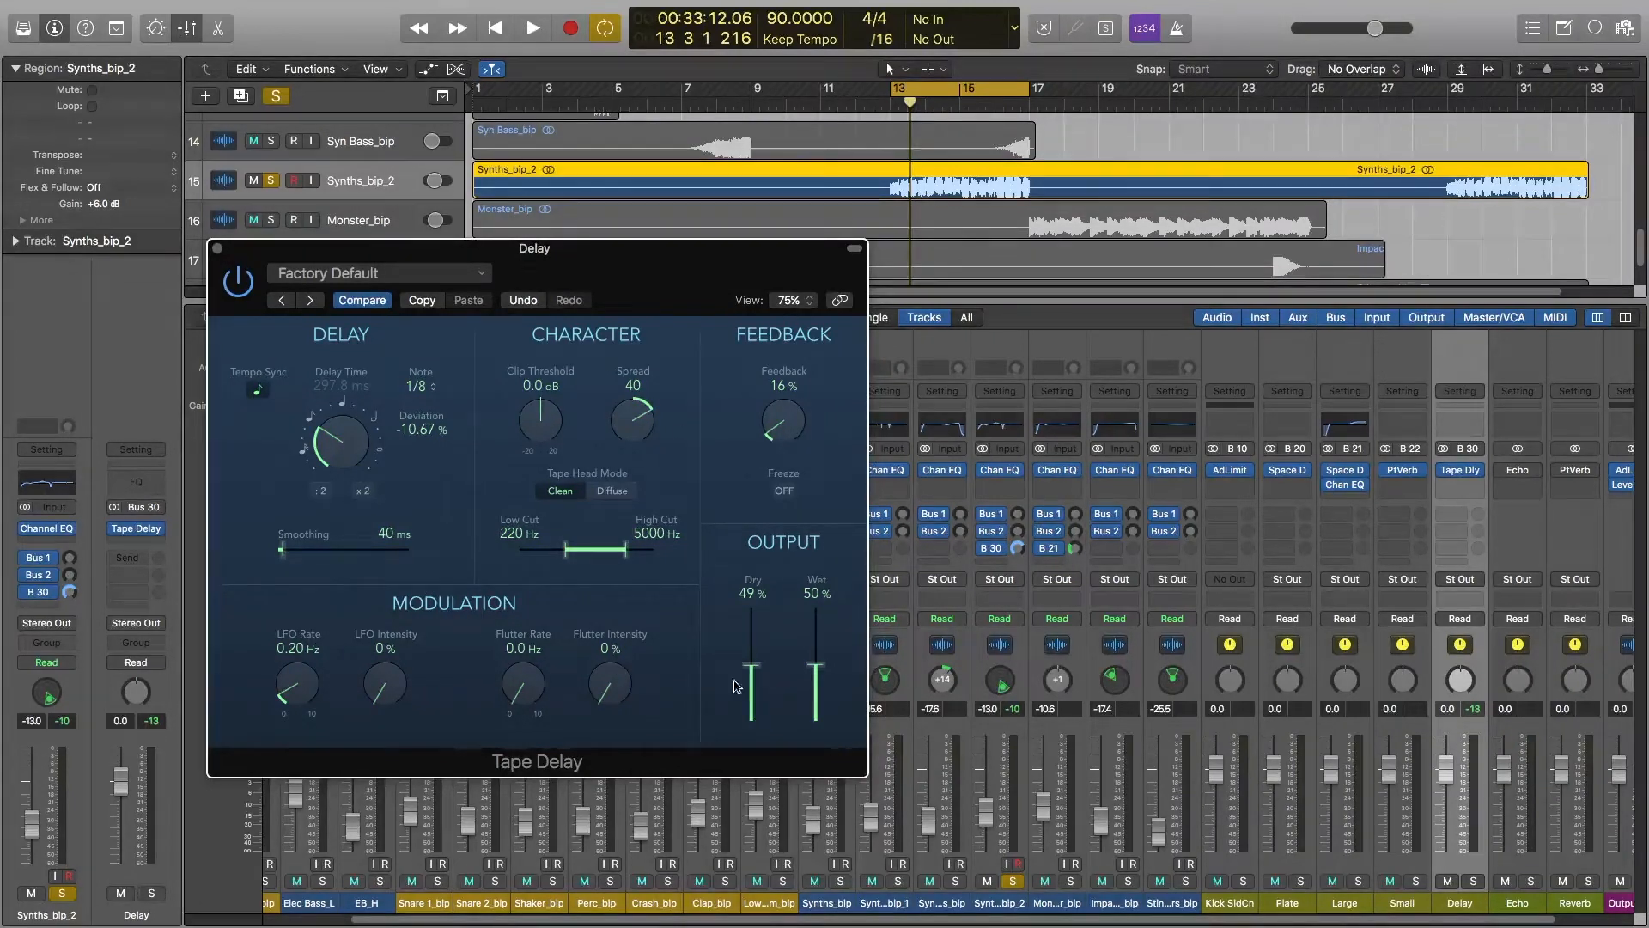
drag(618, 279, 438, 265)
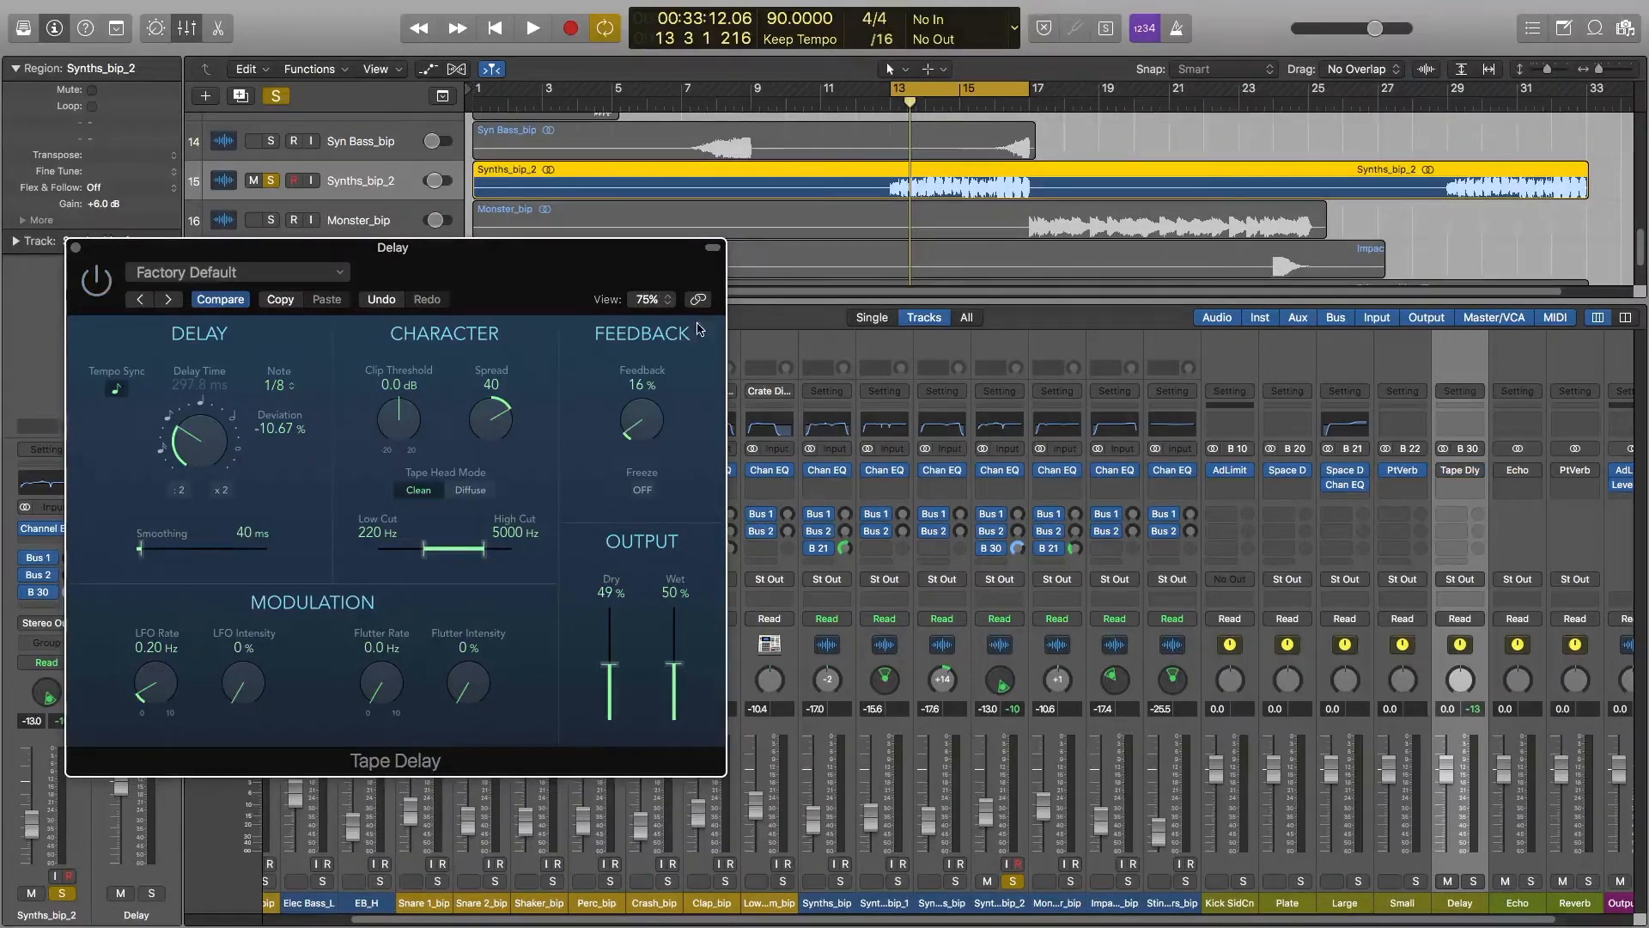
key(space)
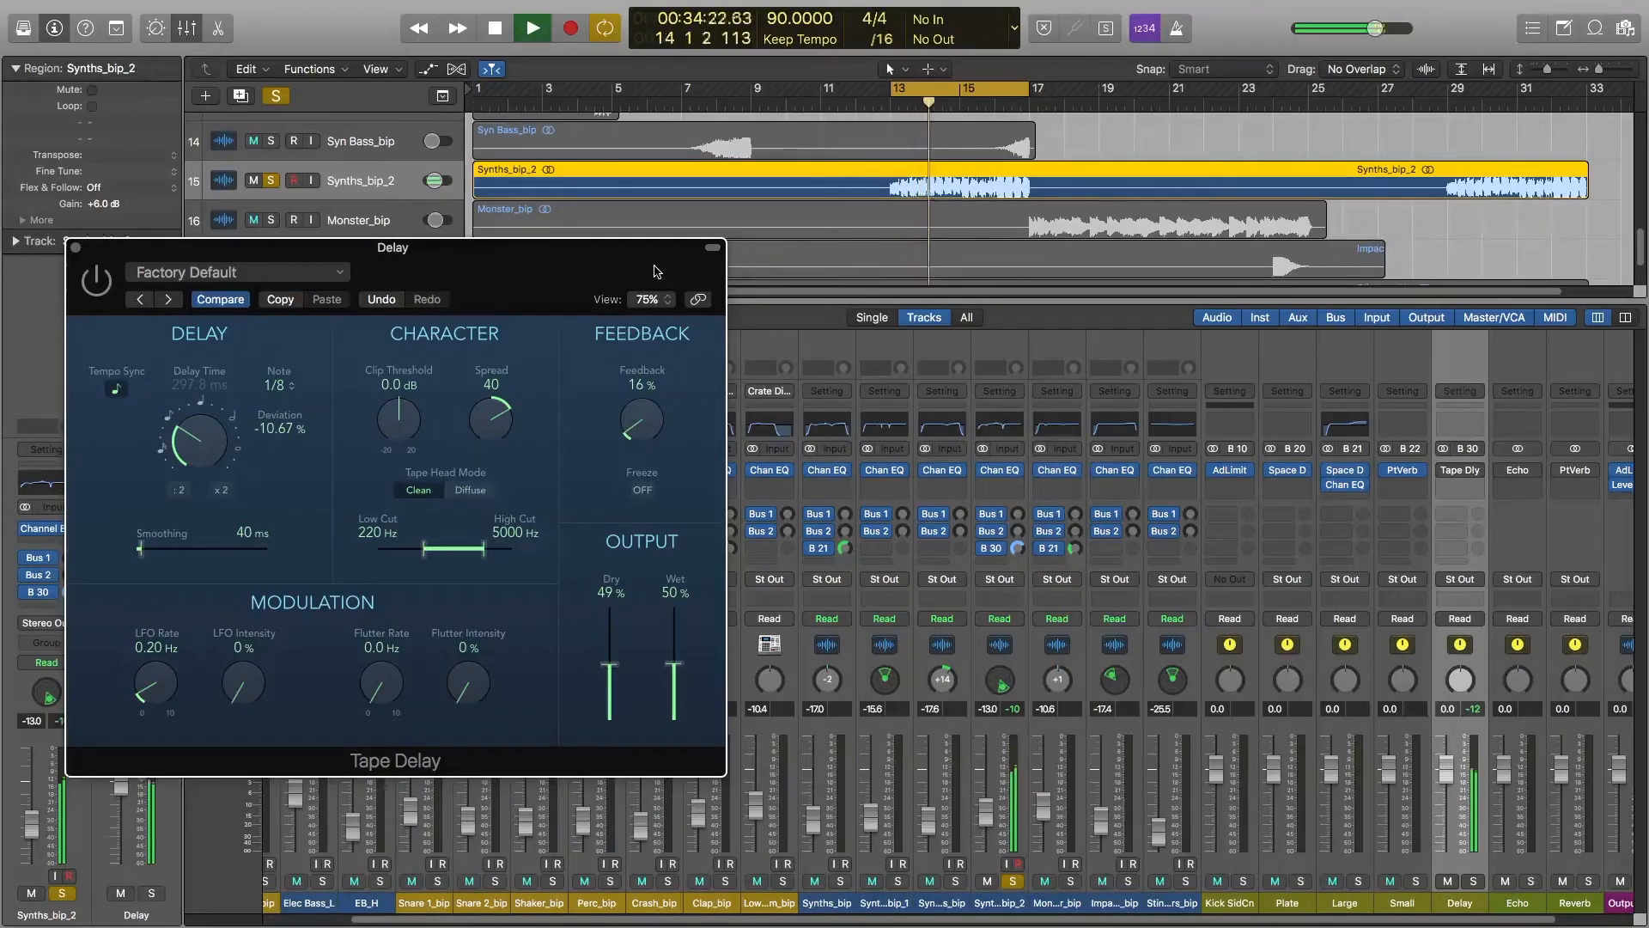
scroll(1073, 169, down, 2)
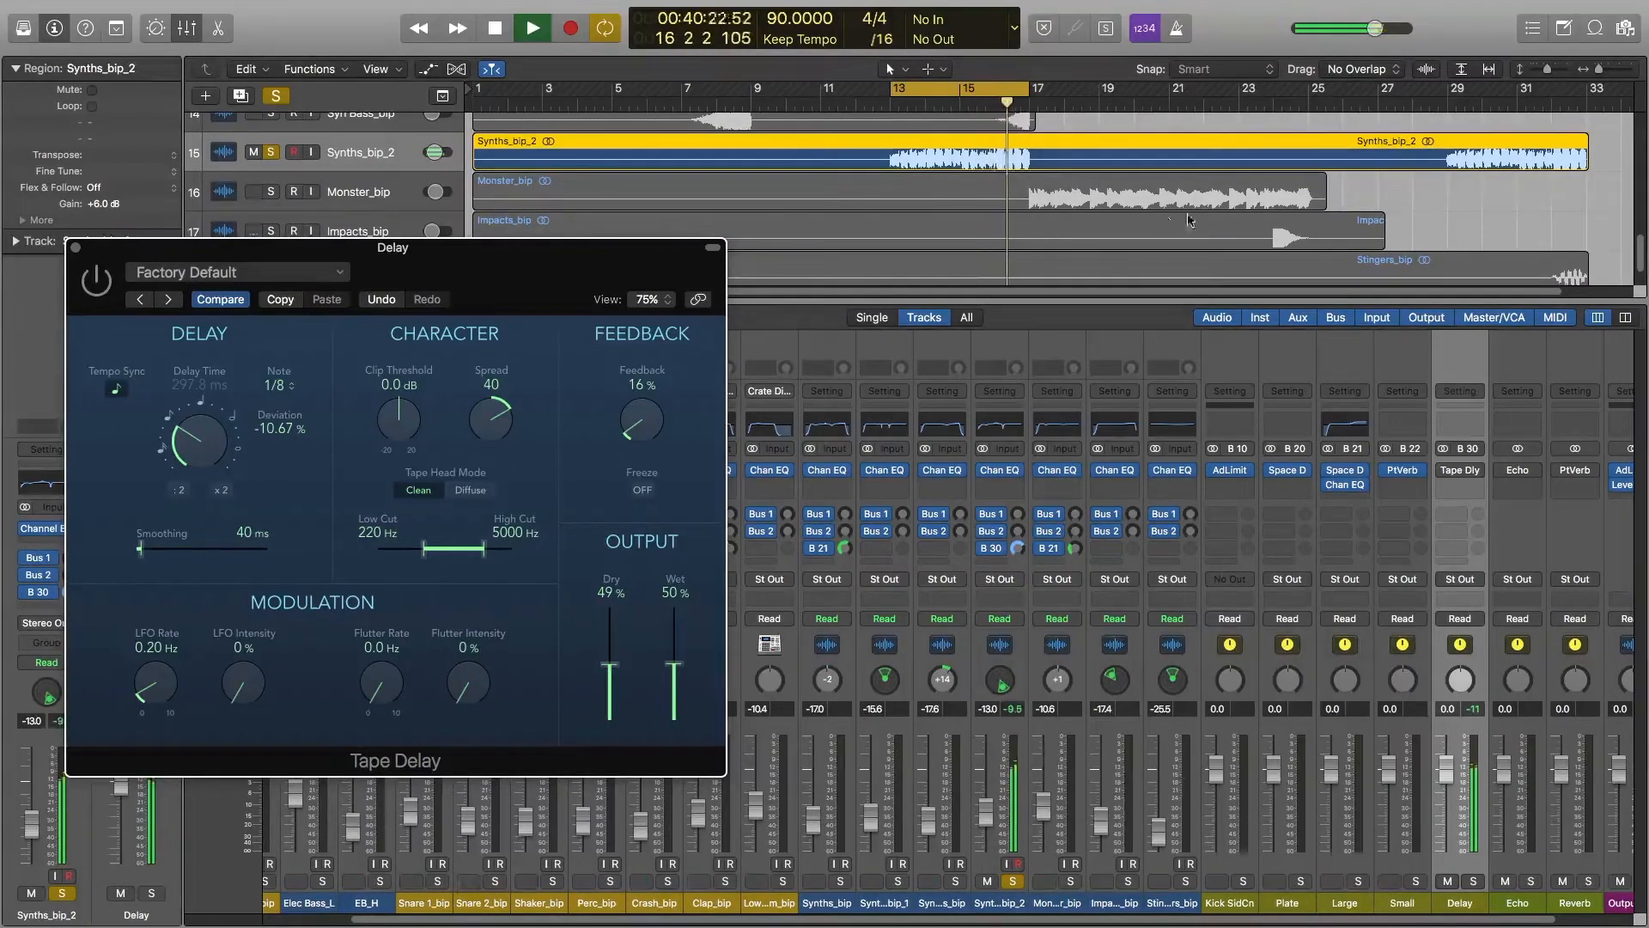
key(space)
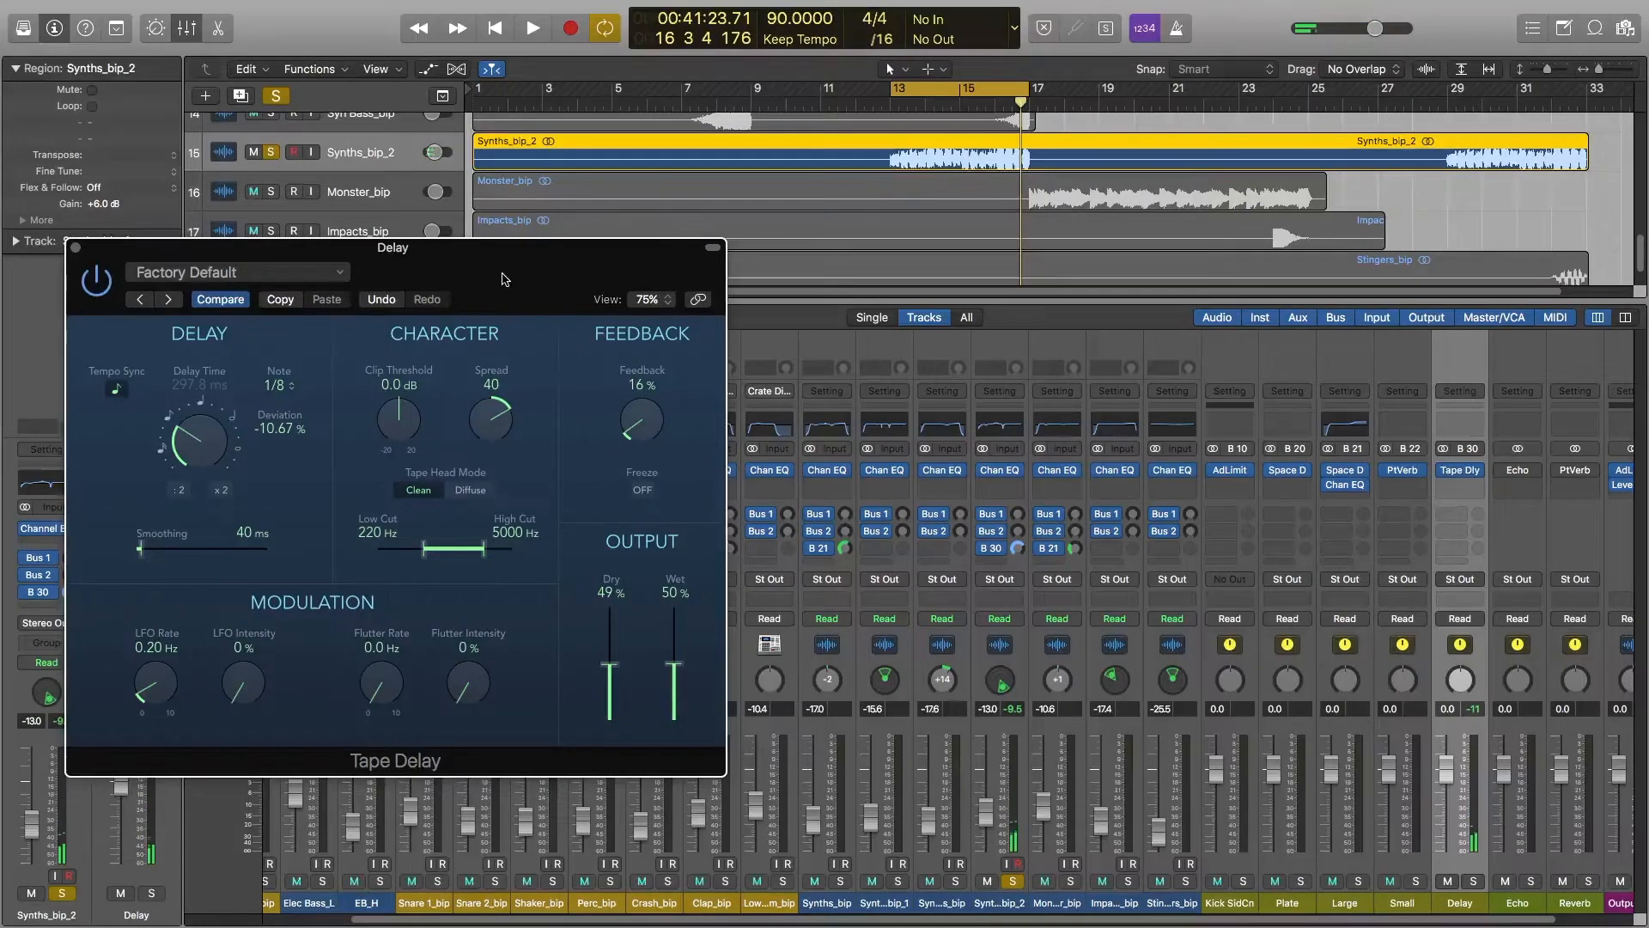
Play the loop with Tape Delay active and raise its wet level to 68%
key(space)
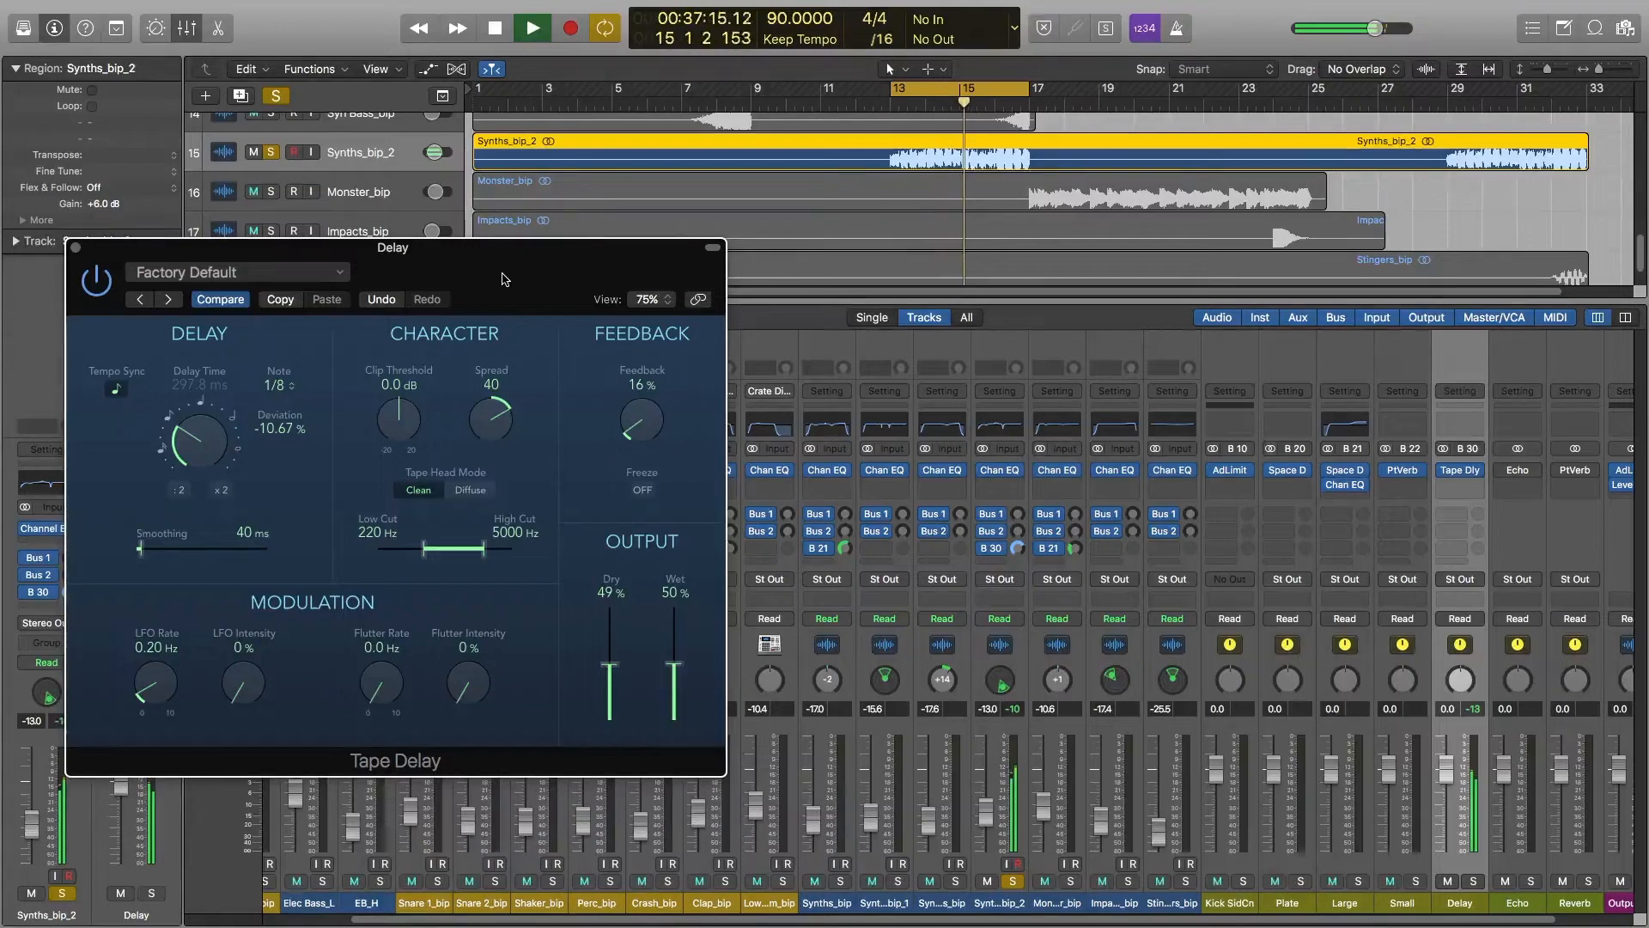
drag(677, 661, 680, 645)
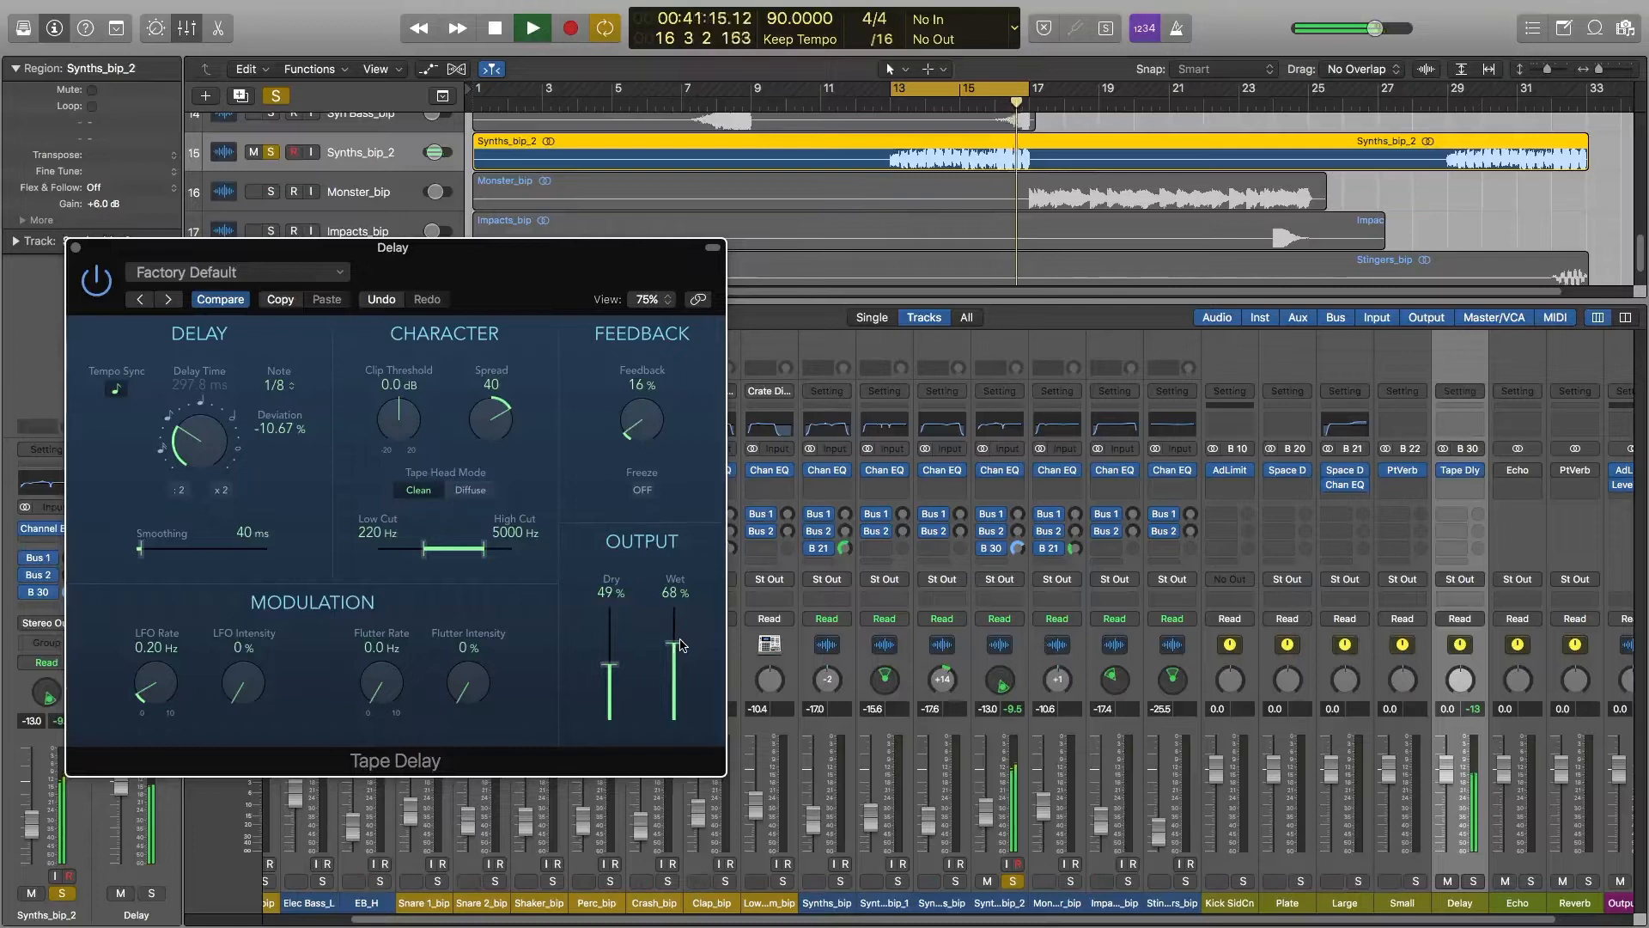
key(space)
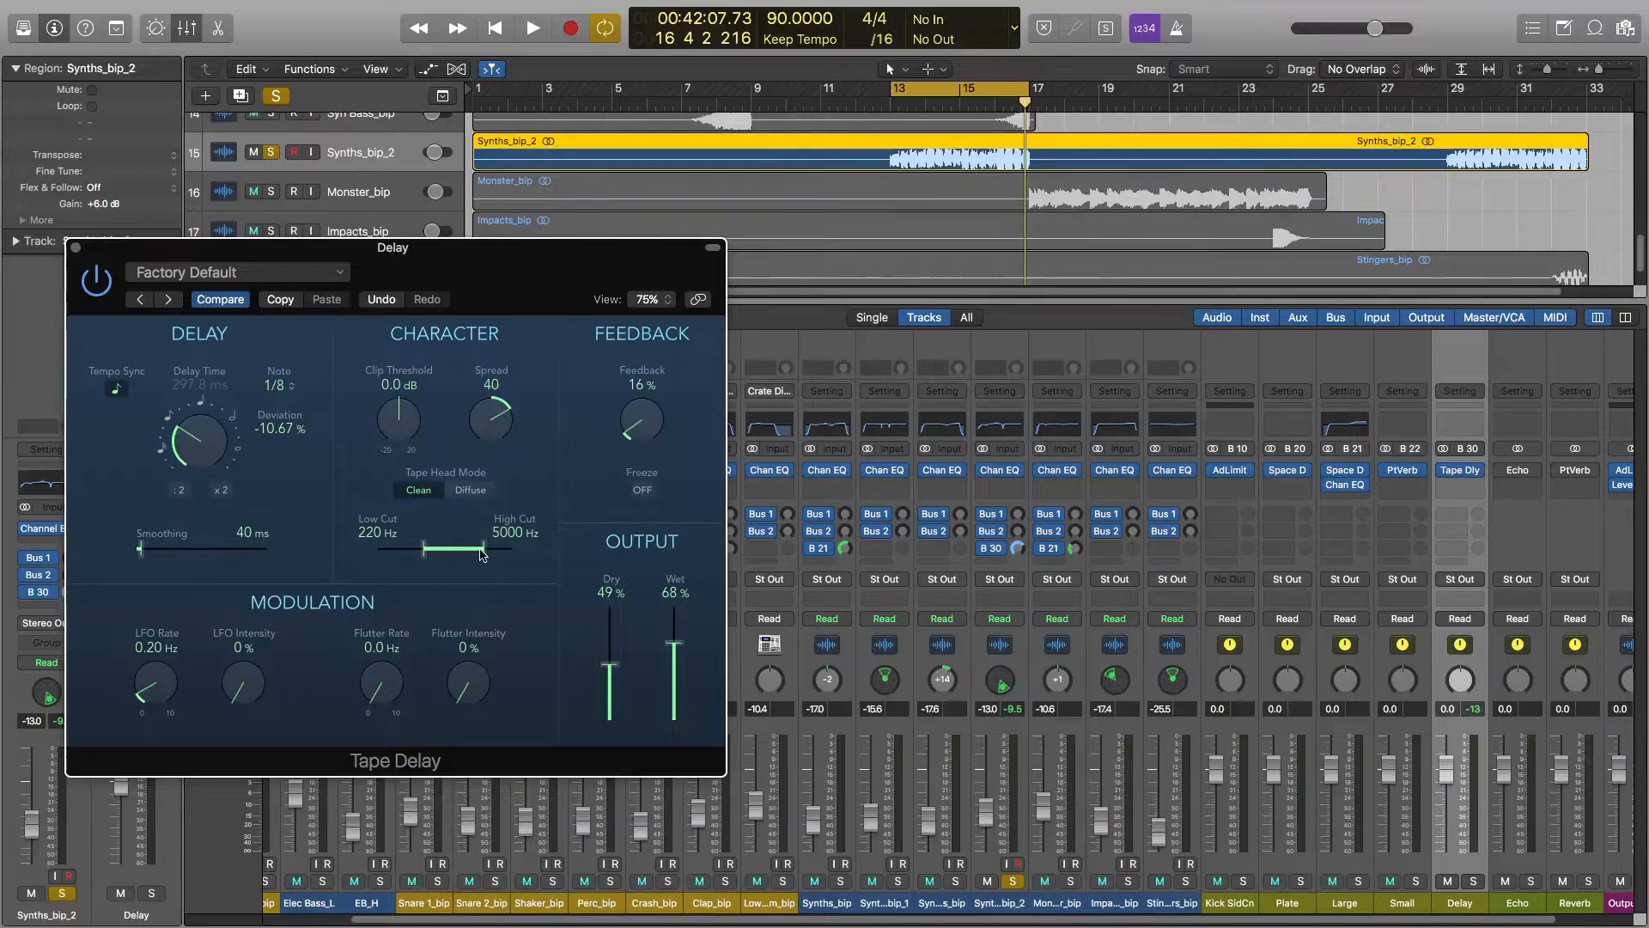
Set Tape Delay's high cut to 8400 Hz, low cut to 310 Hz and feedback to 5%
drag(490, 554, 493, 556)
drag(436, 555, 432, 555)
drag(637, 427, 640, 440)
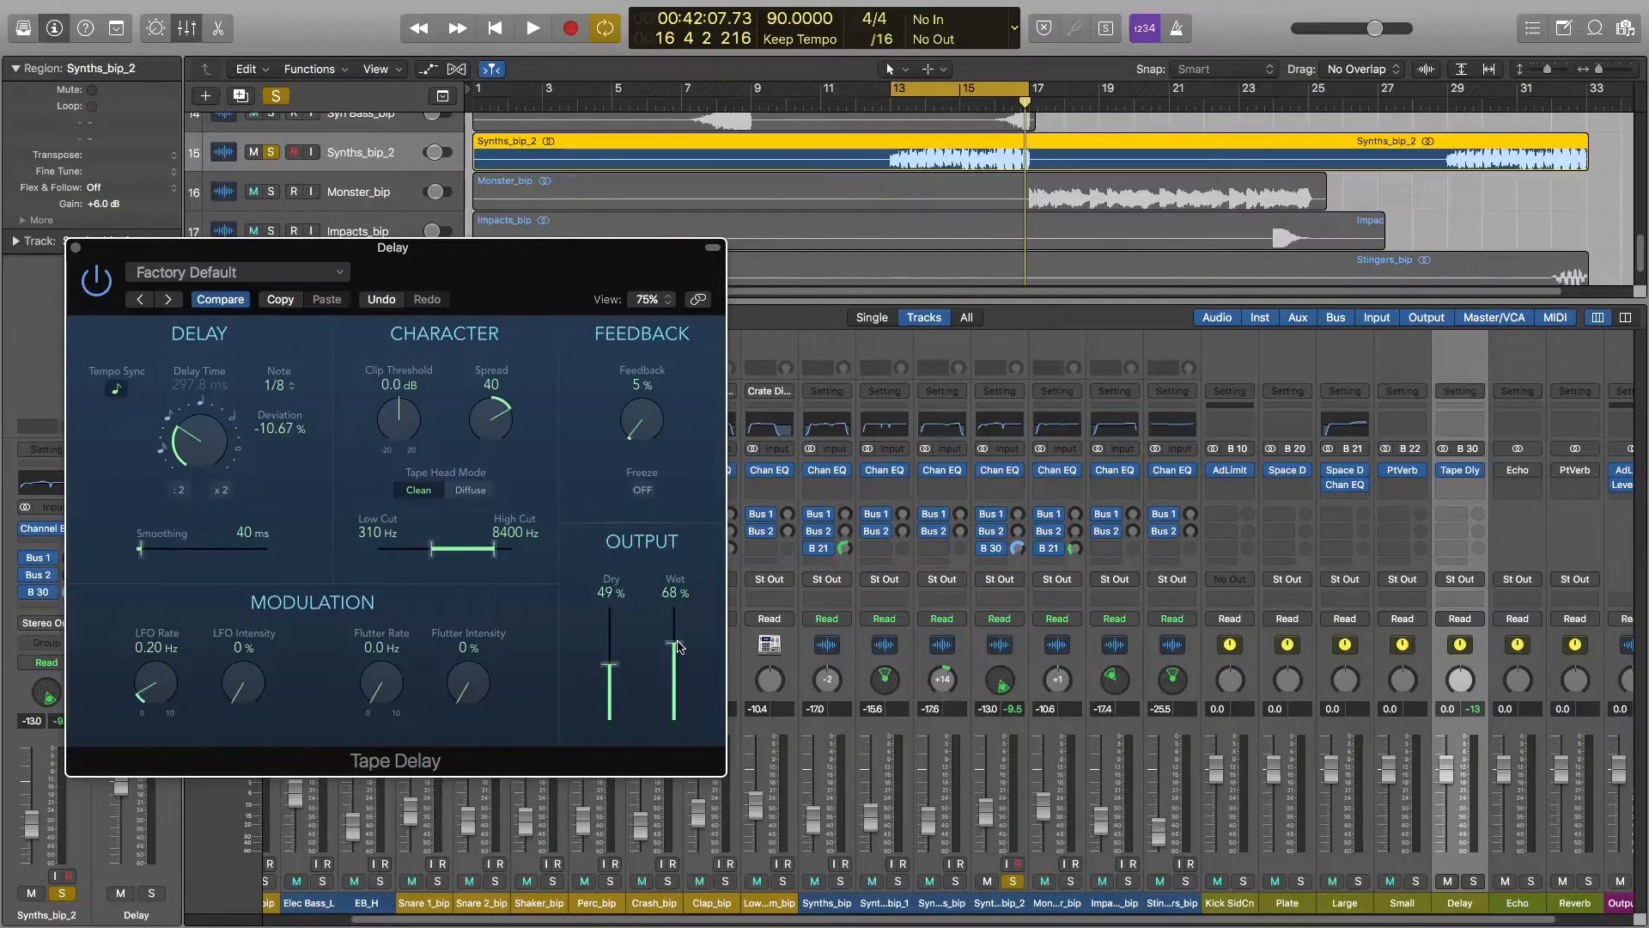
Audition only the delayed synth with wet at 100% and dry at 0%, letting playback run past the cycle end
key(space)
drag(678, 646, 675, 608)
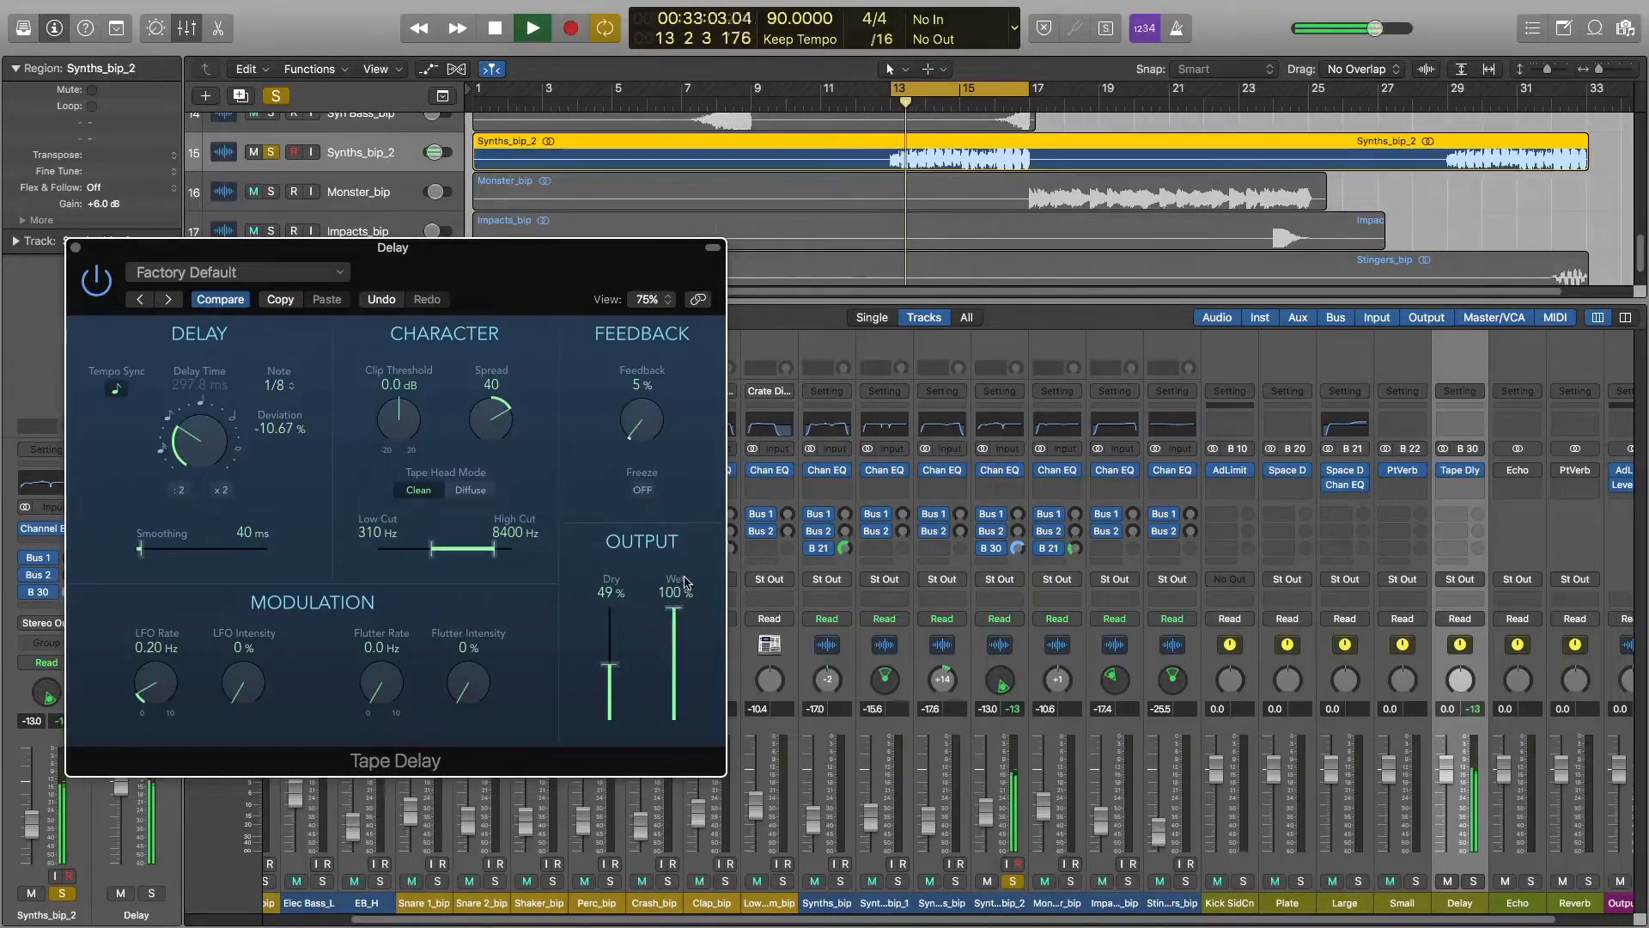
drag(623, 660, 620, 728)
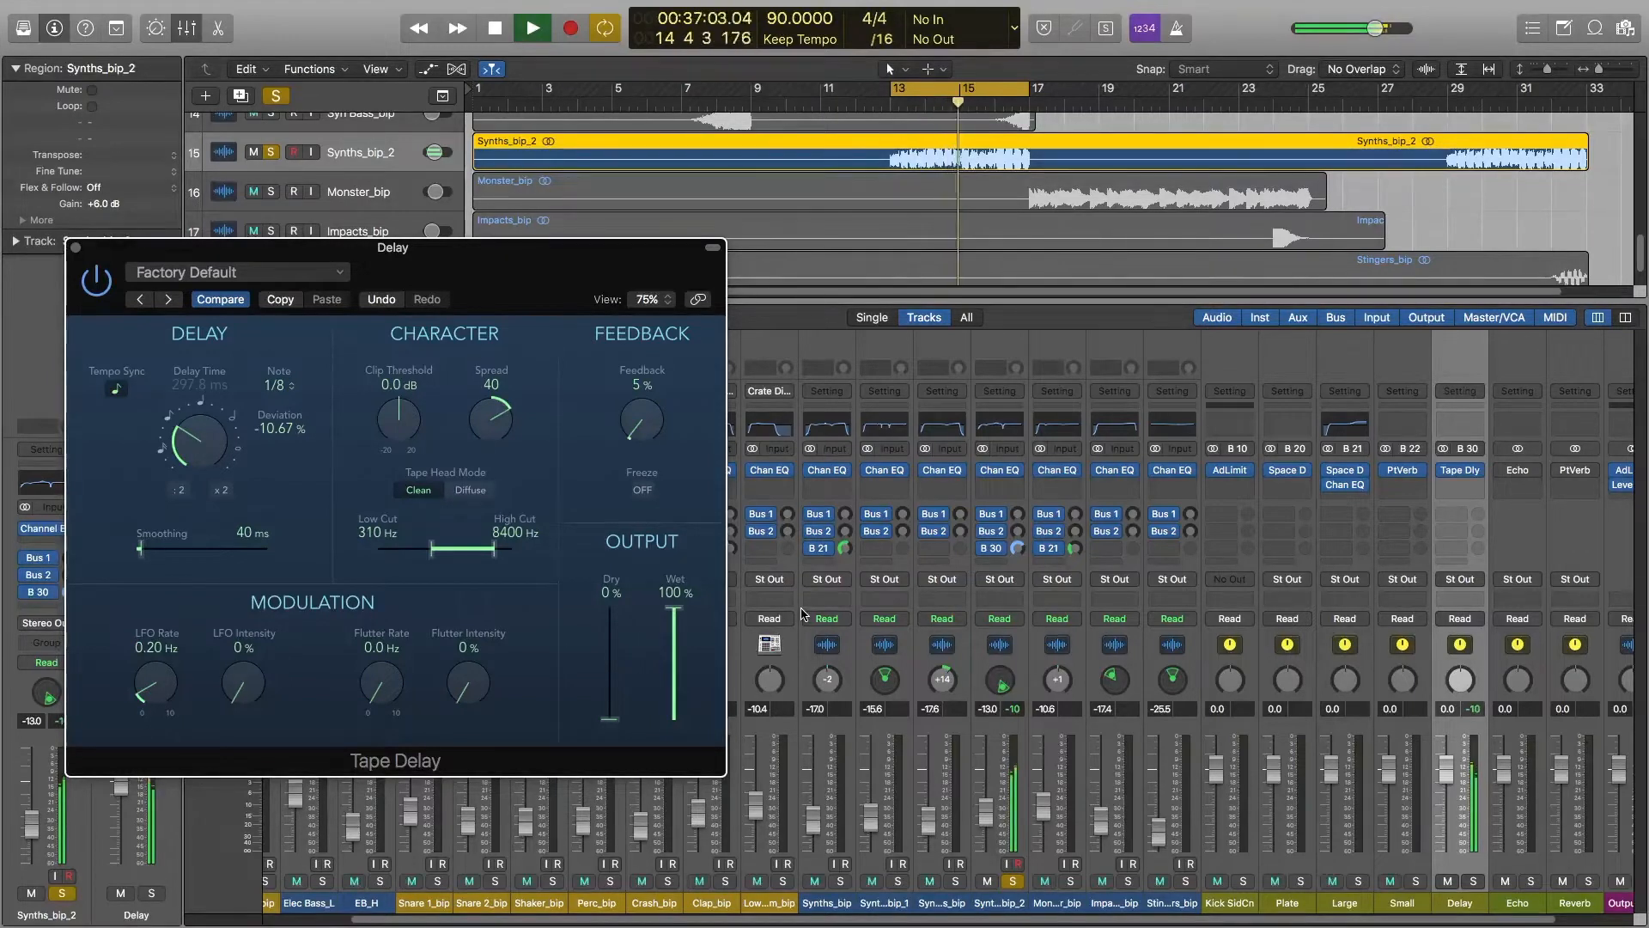
key(c)
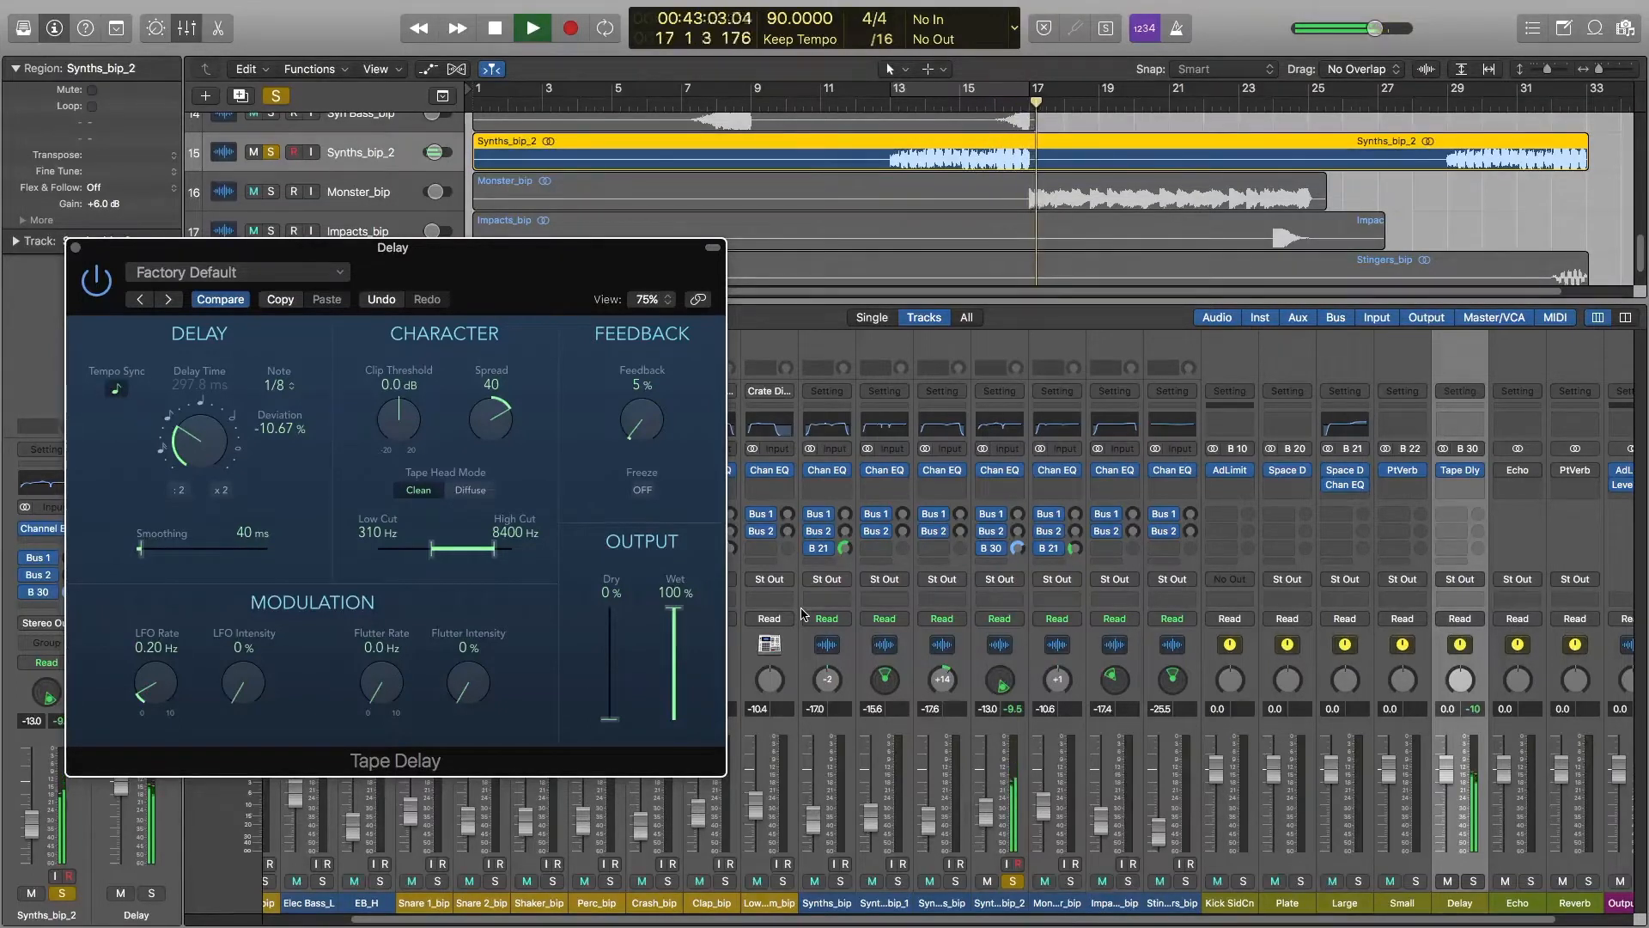
key(c)
key(space)
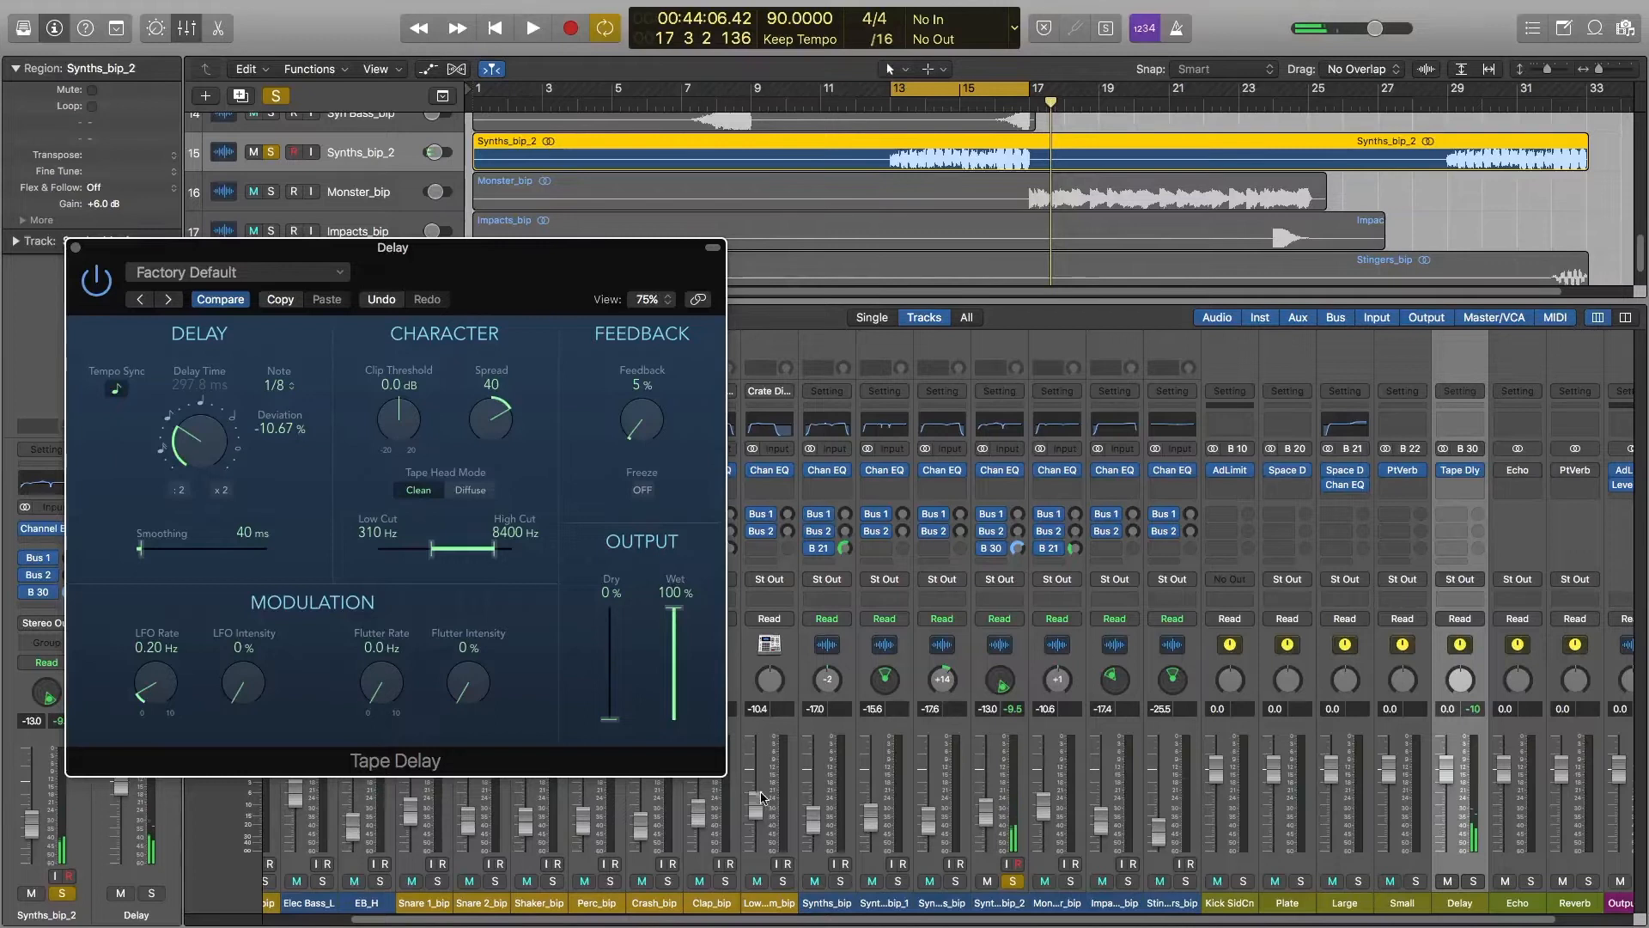
Set Tape Delay's high cut to 10600 Hz and rebalance its output to 47% dry and 63% wet
drag(610, 720, 611, 670)
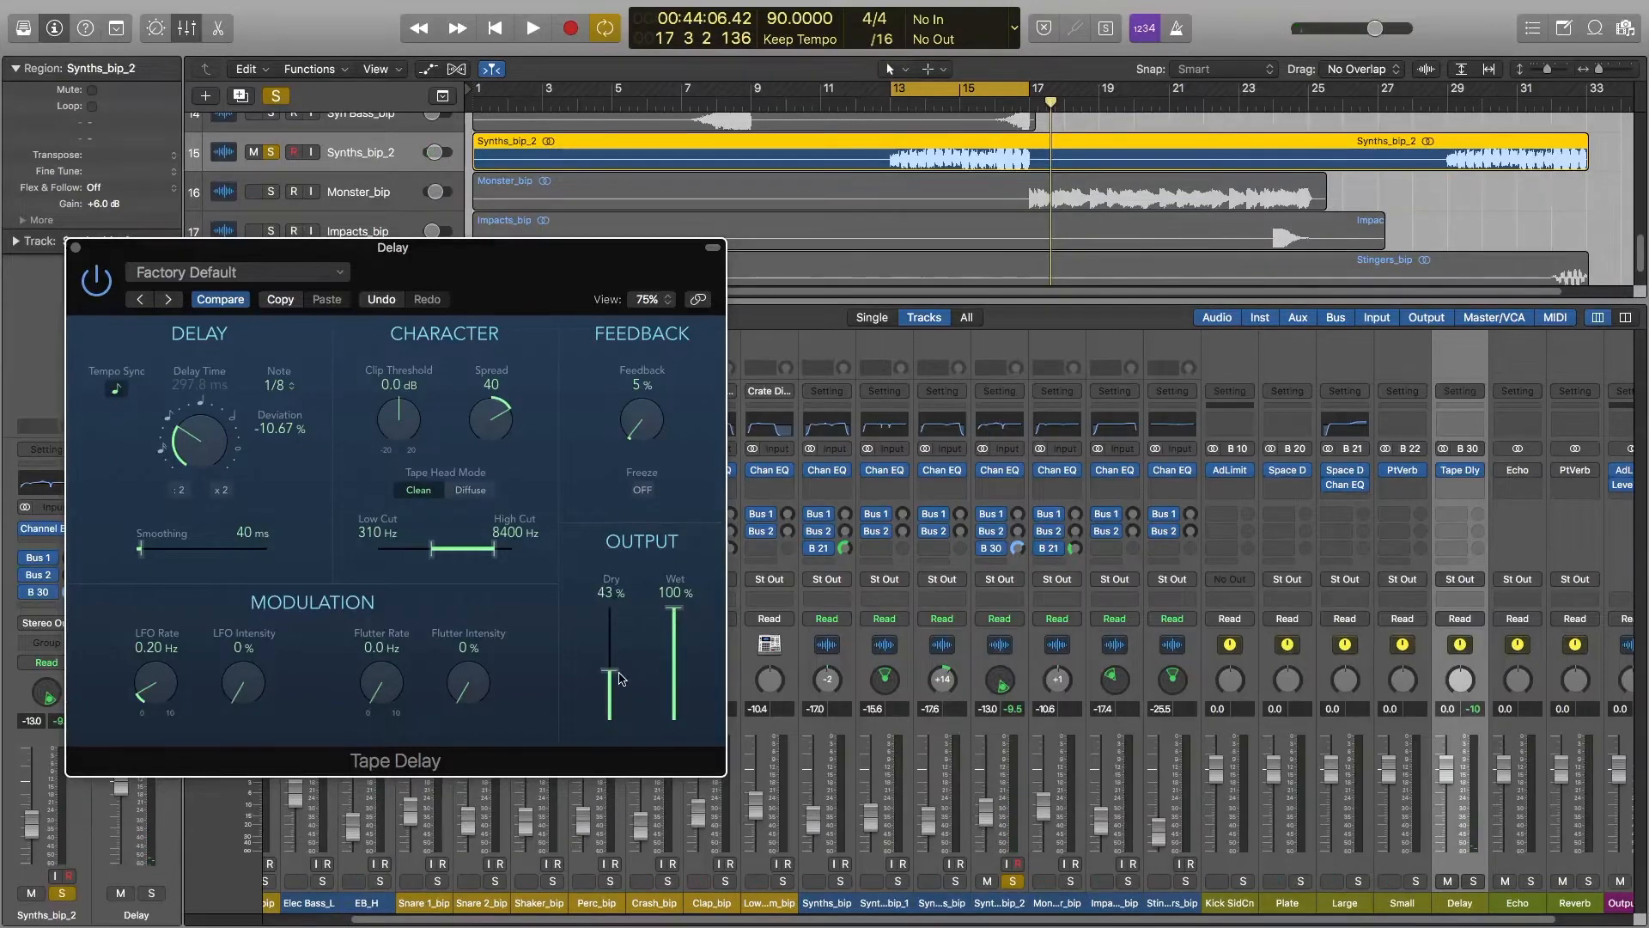
drag(673, 616, 680, 659)
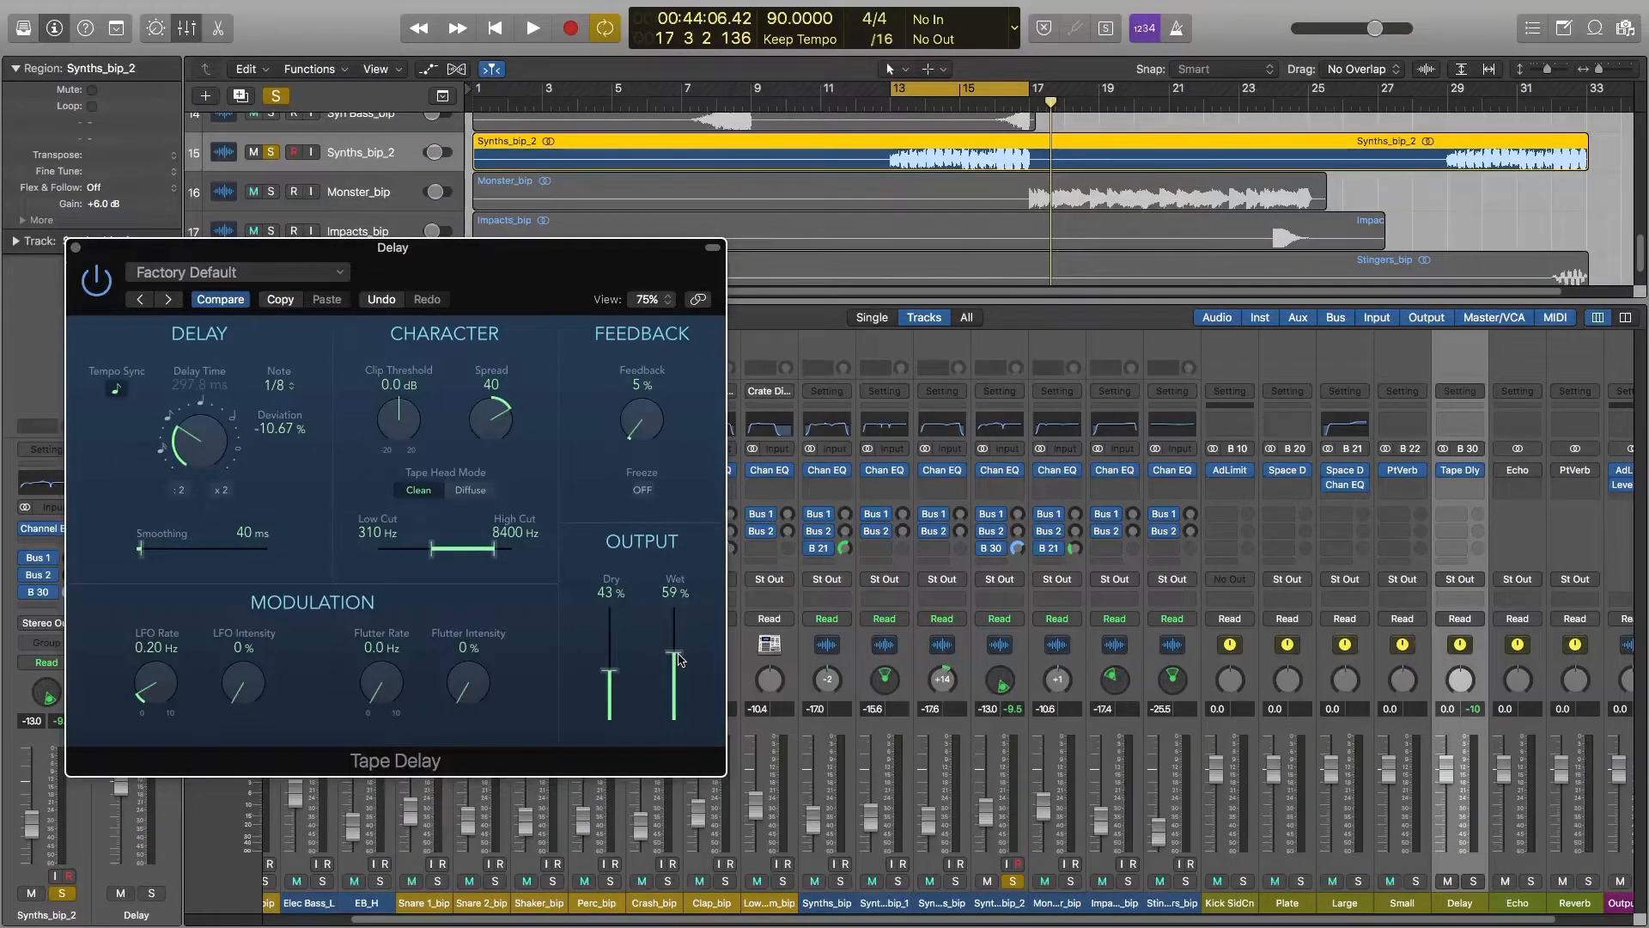
drag(494, 550, 500, 551)
drag(611, 669, 685, 653)
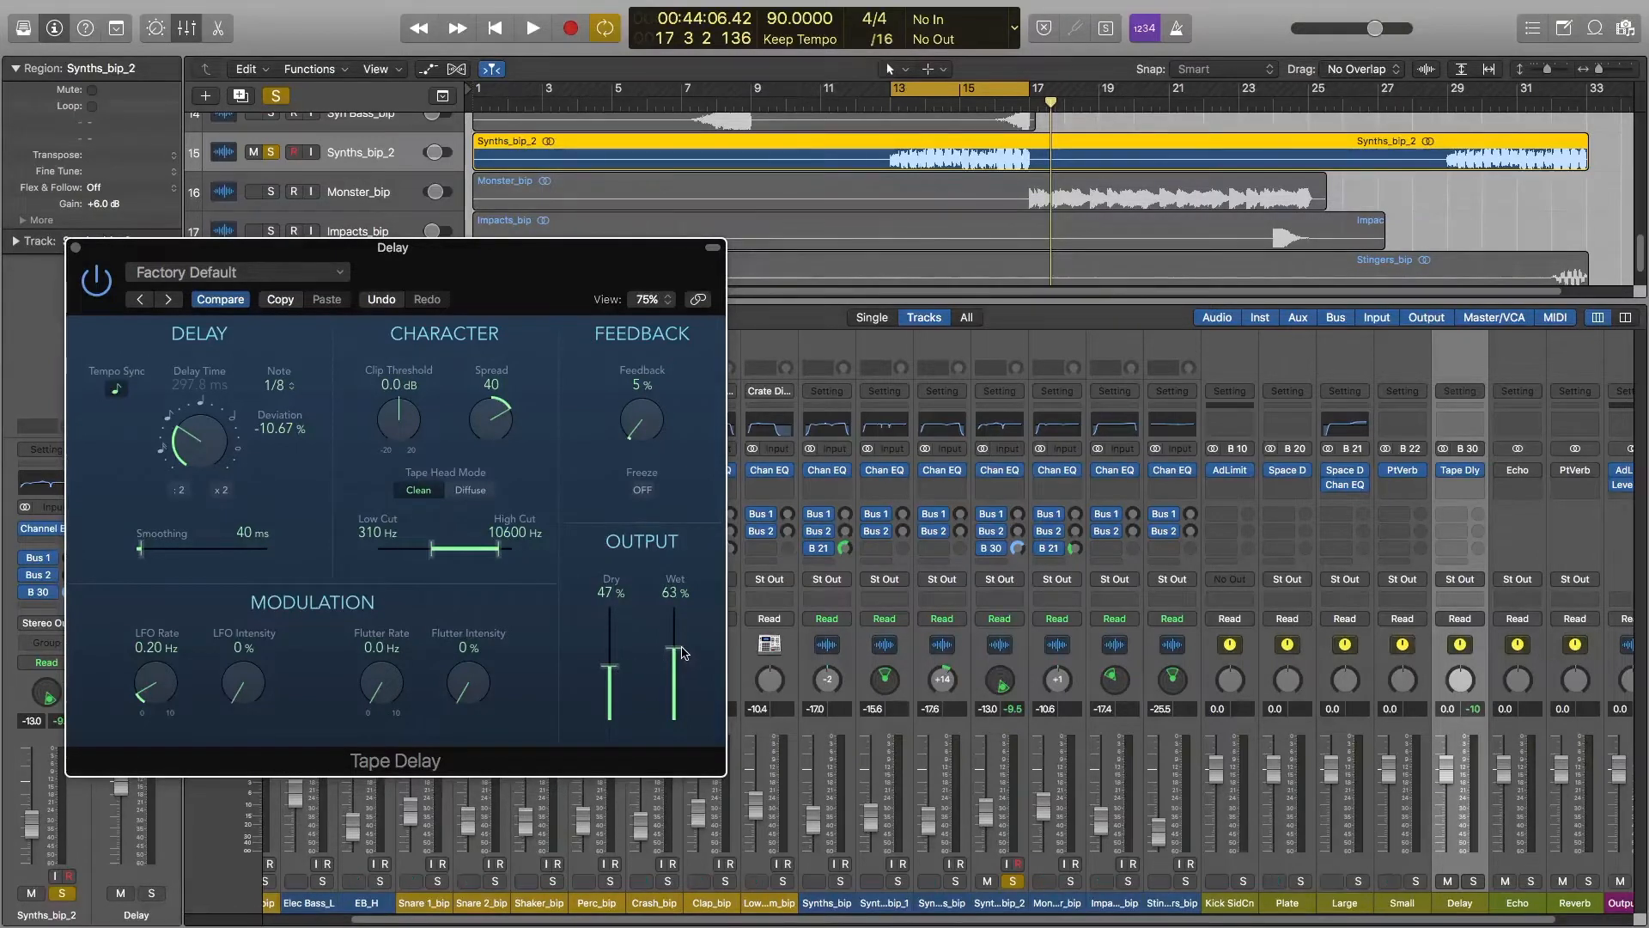
While playing the loop, set Tape Delay's output to 56% dry and 57% wet, and its smoothing to 200 ms
key(space)
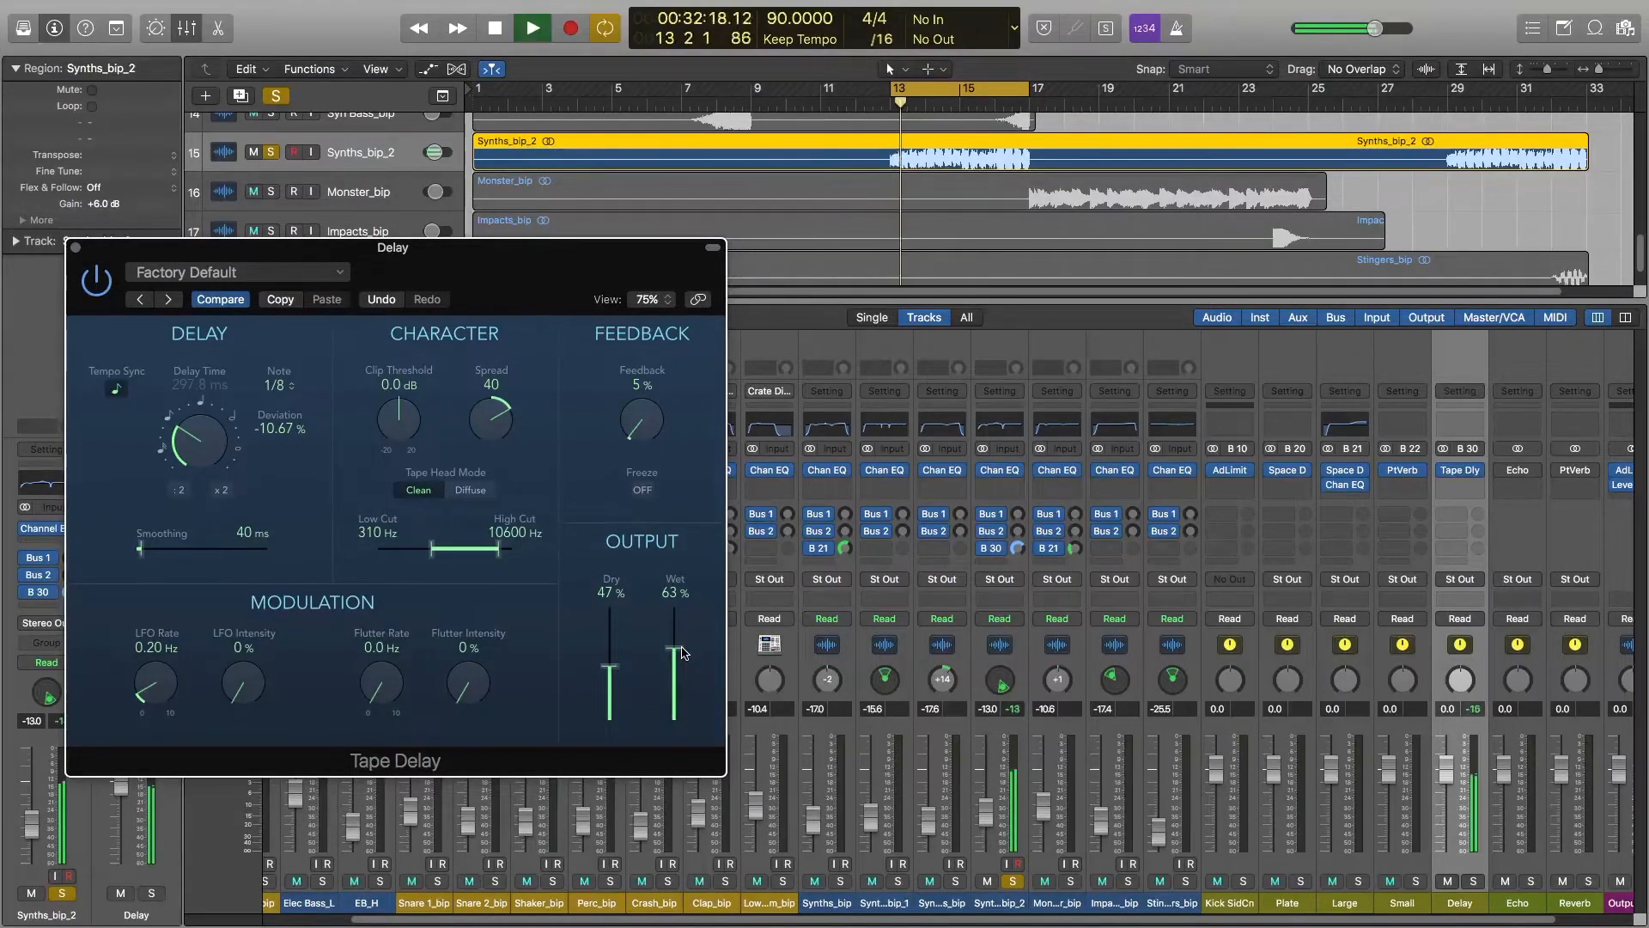
drag(682, 653, 611, 657)
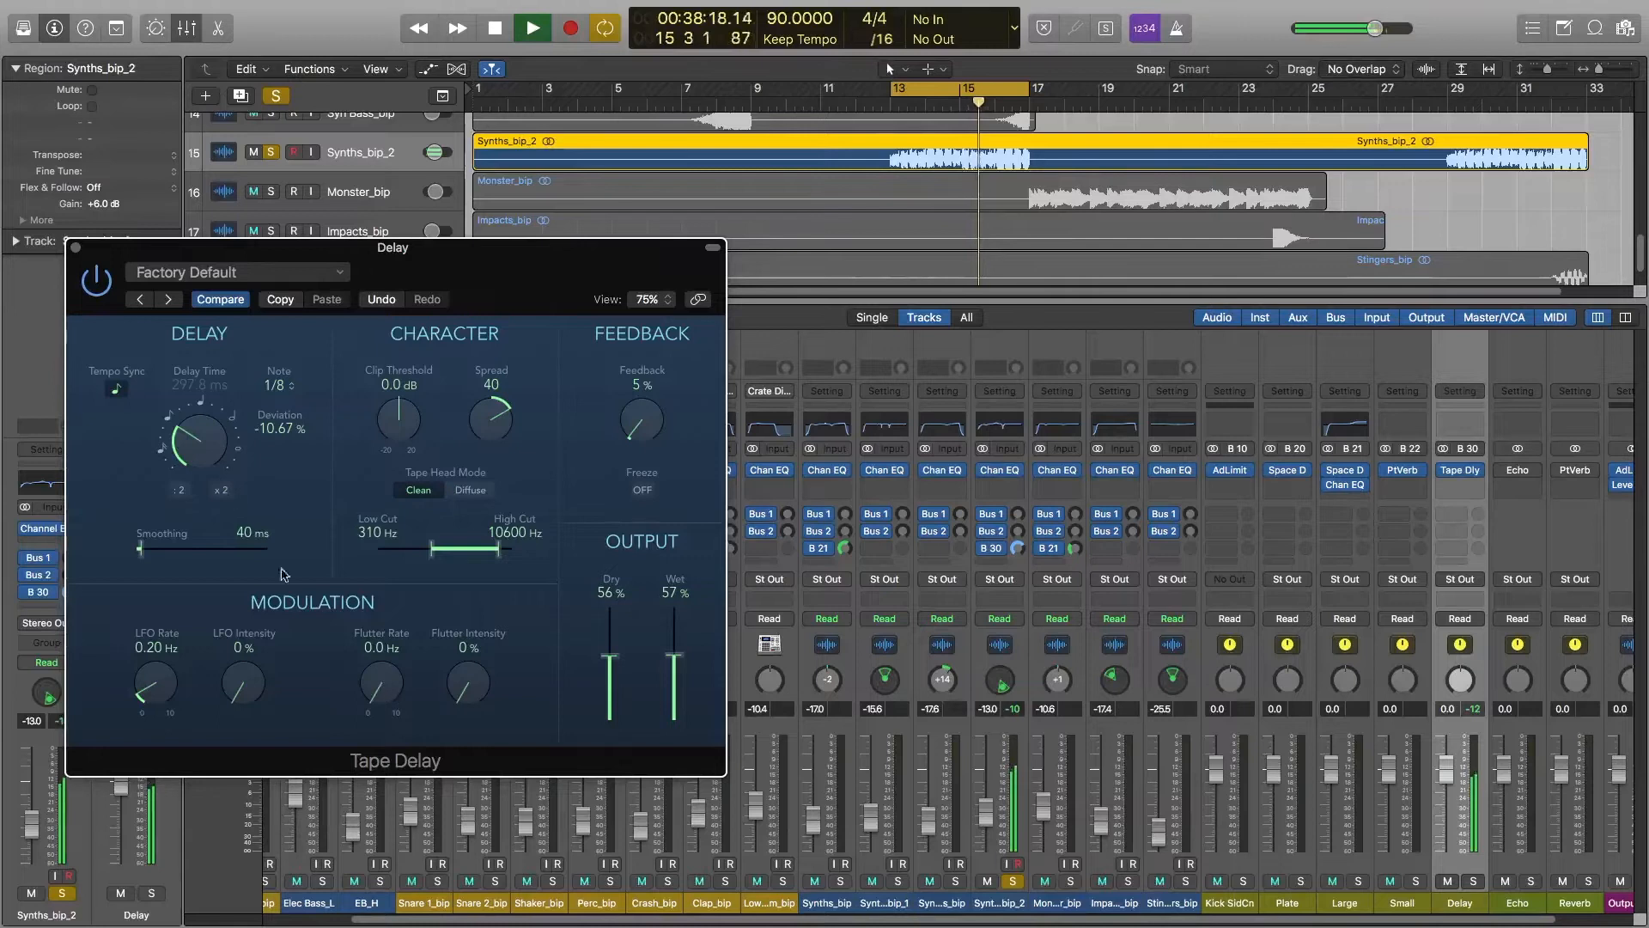
drag(140, 548, 178, 554)
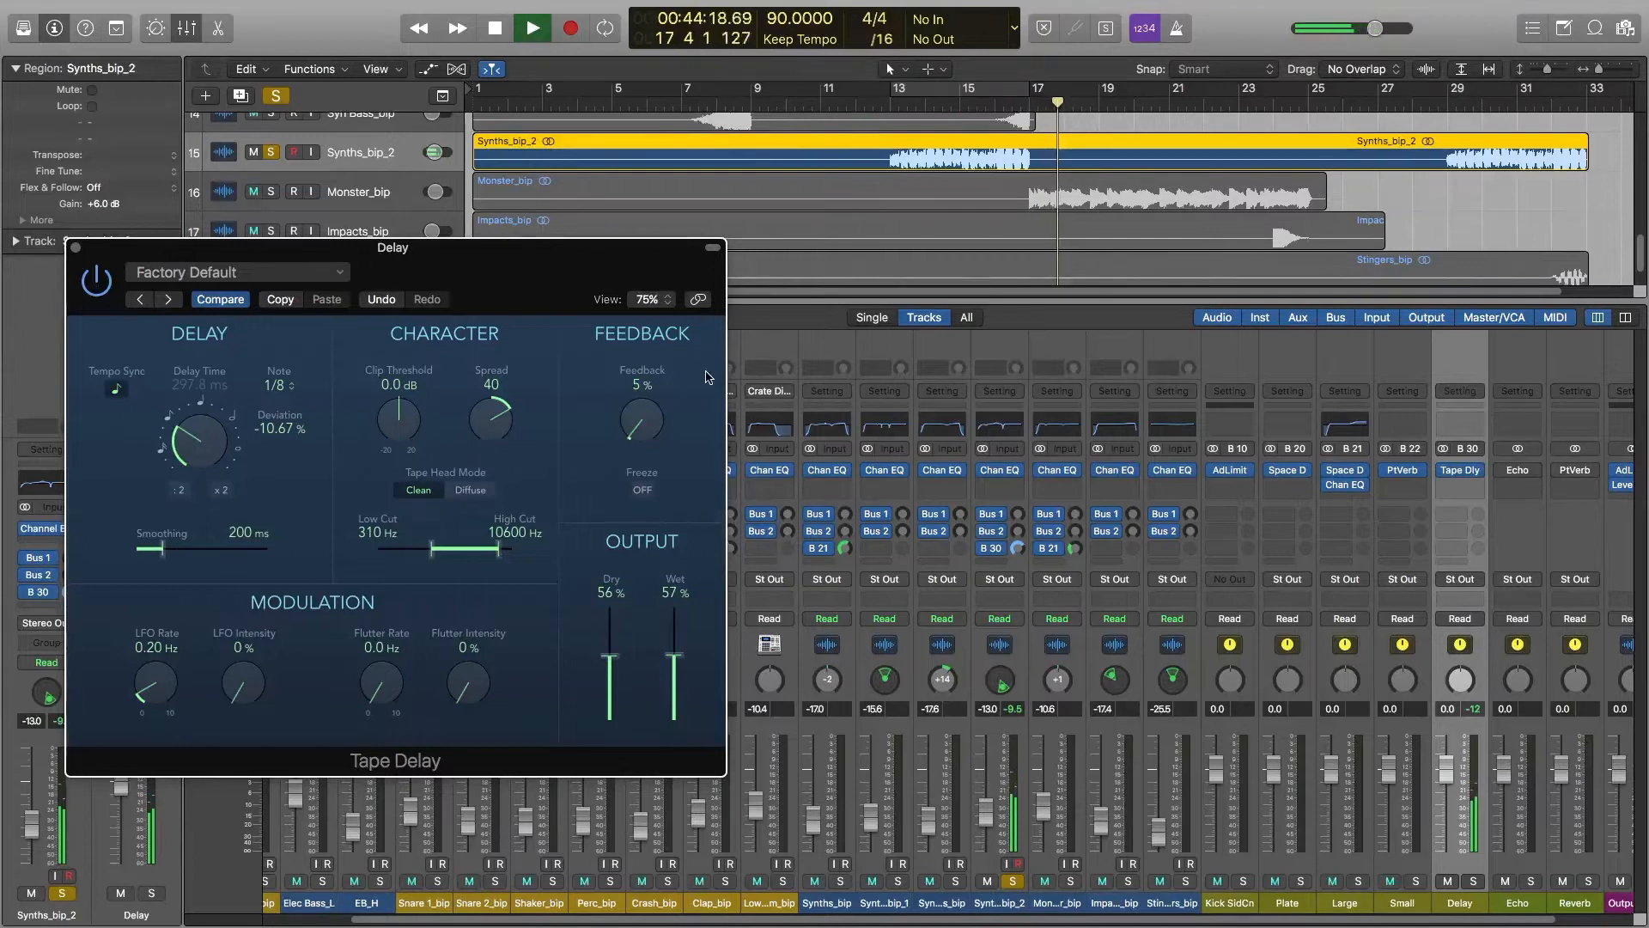
key(space)
key(c)
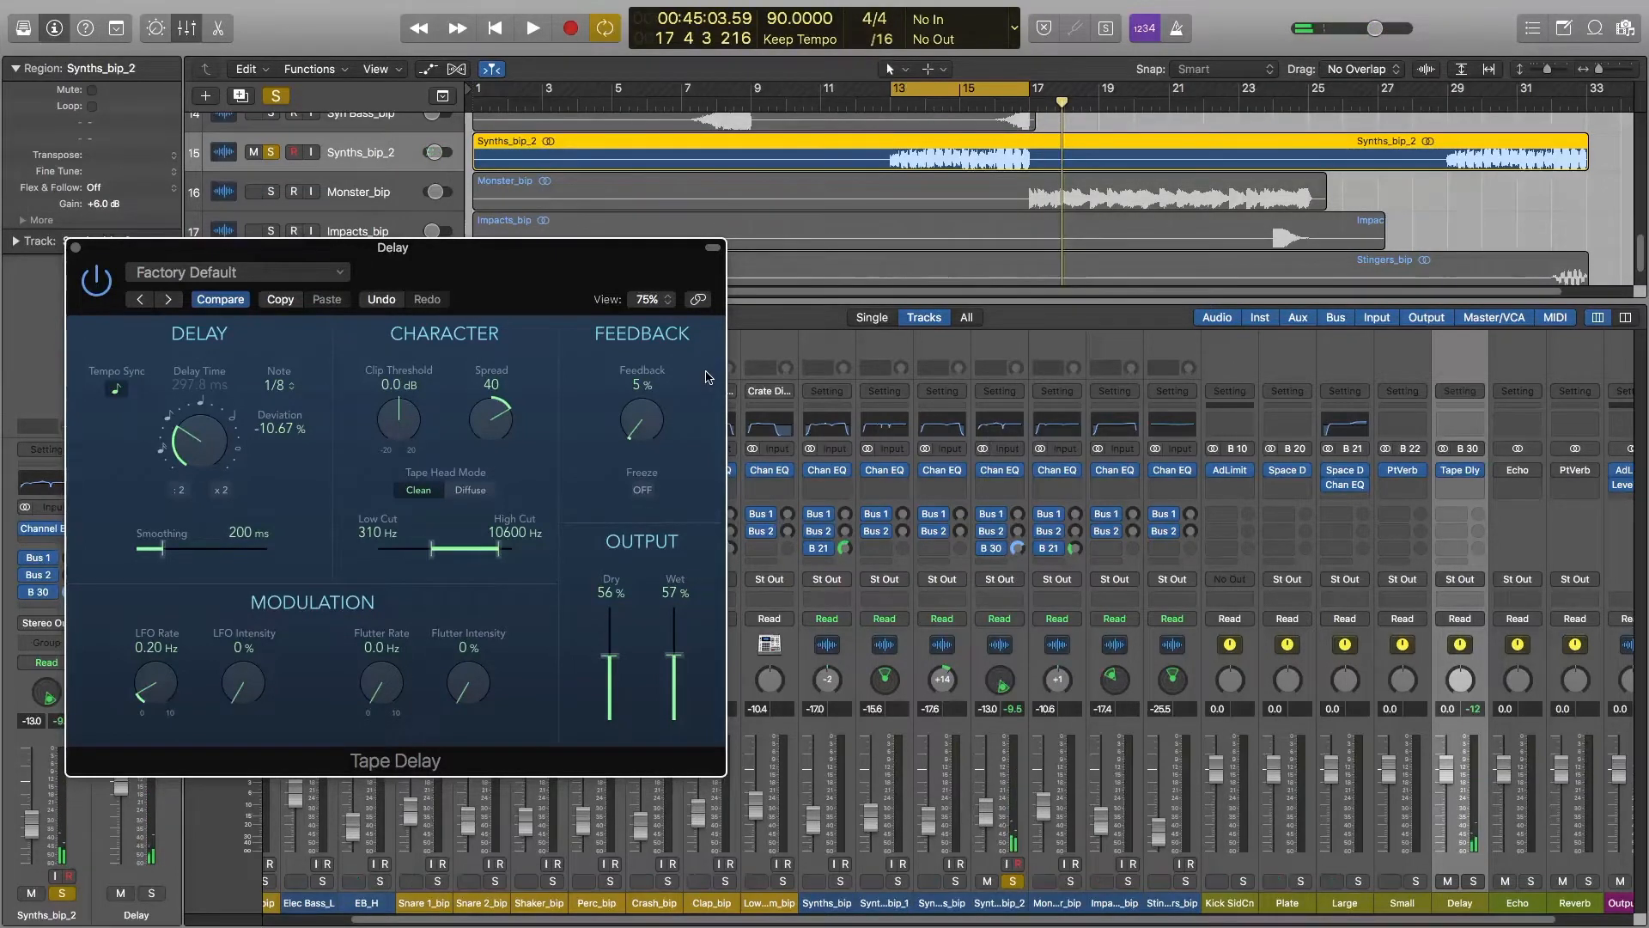
Close the Tape Delay window, unsolo Synths_bip_2 and turn off cycle playback
click(76, 248)
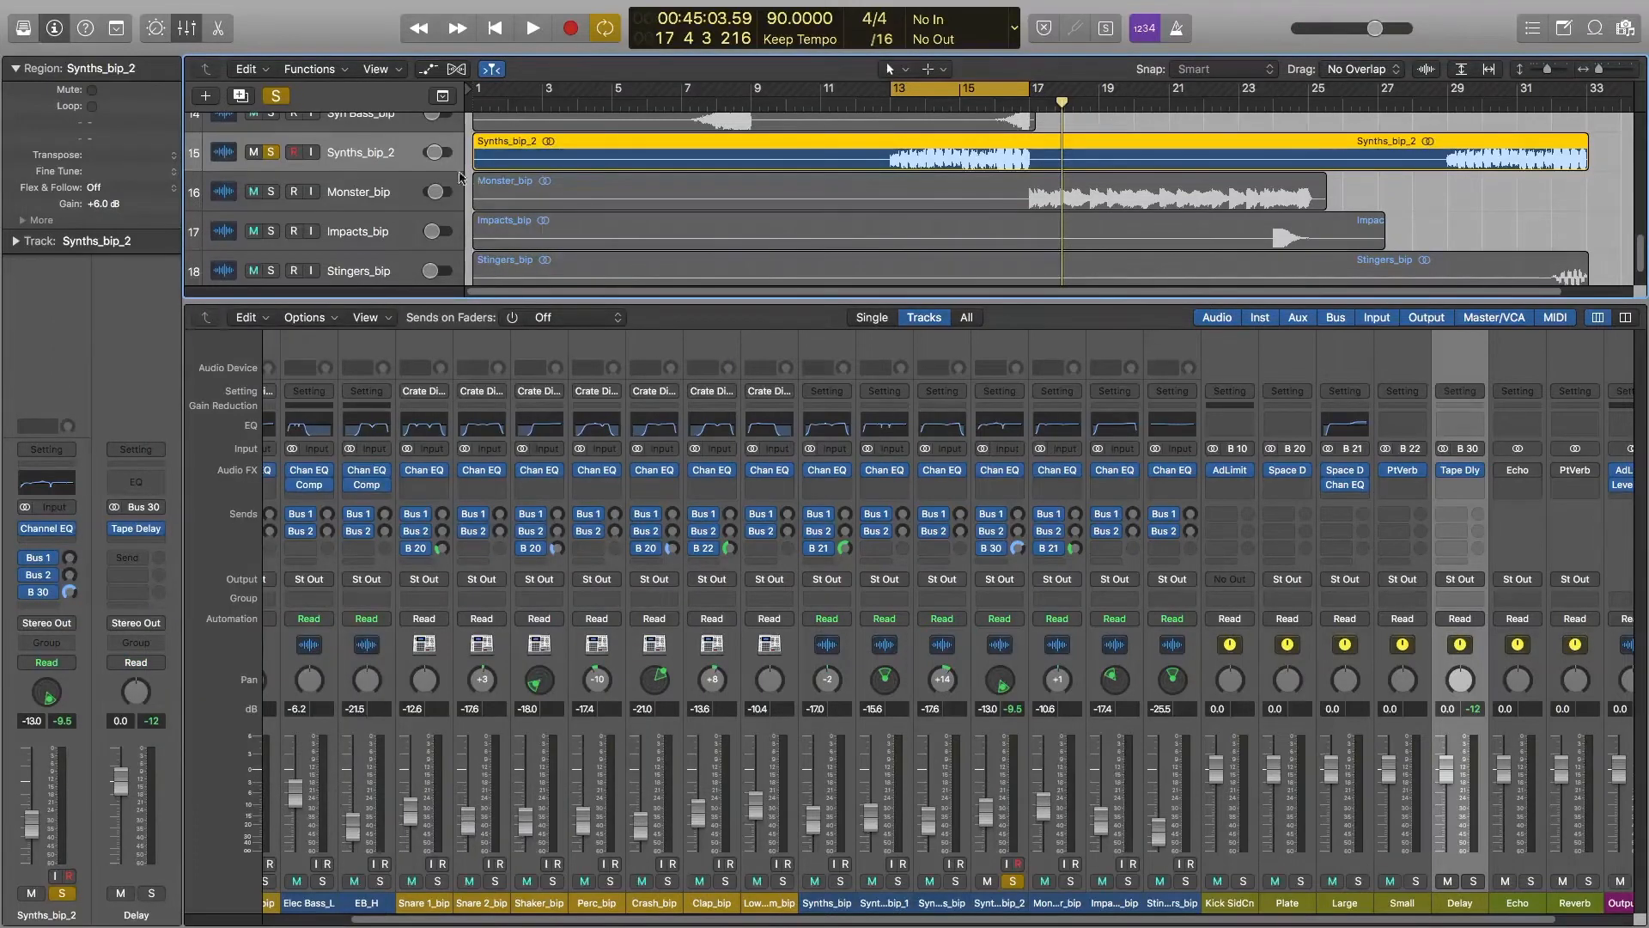
click(272, 153)
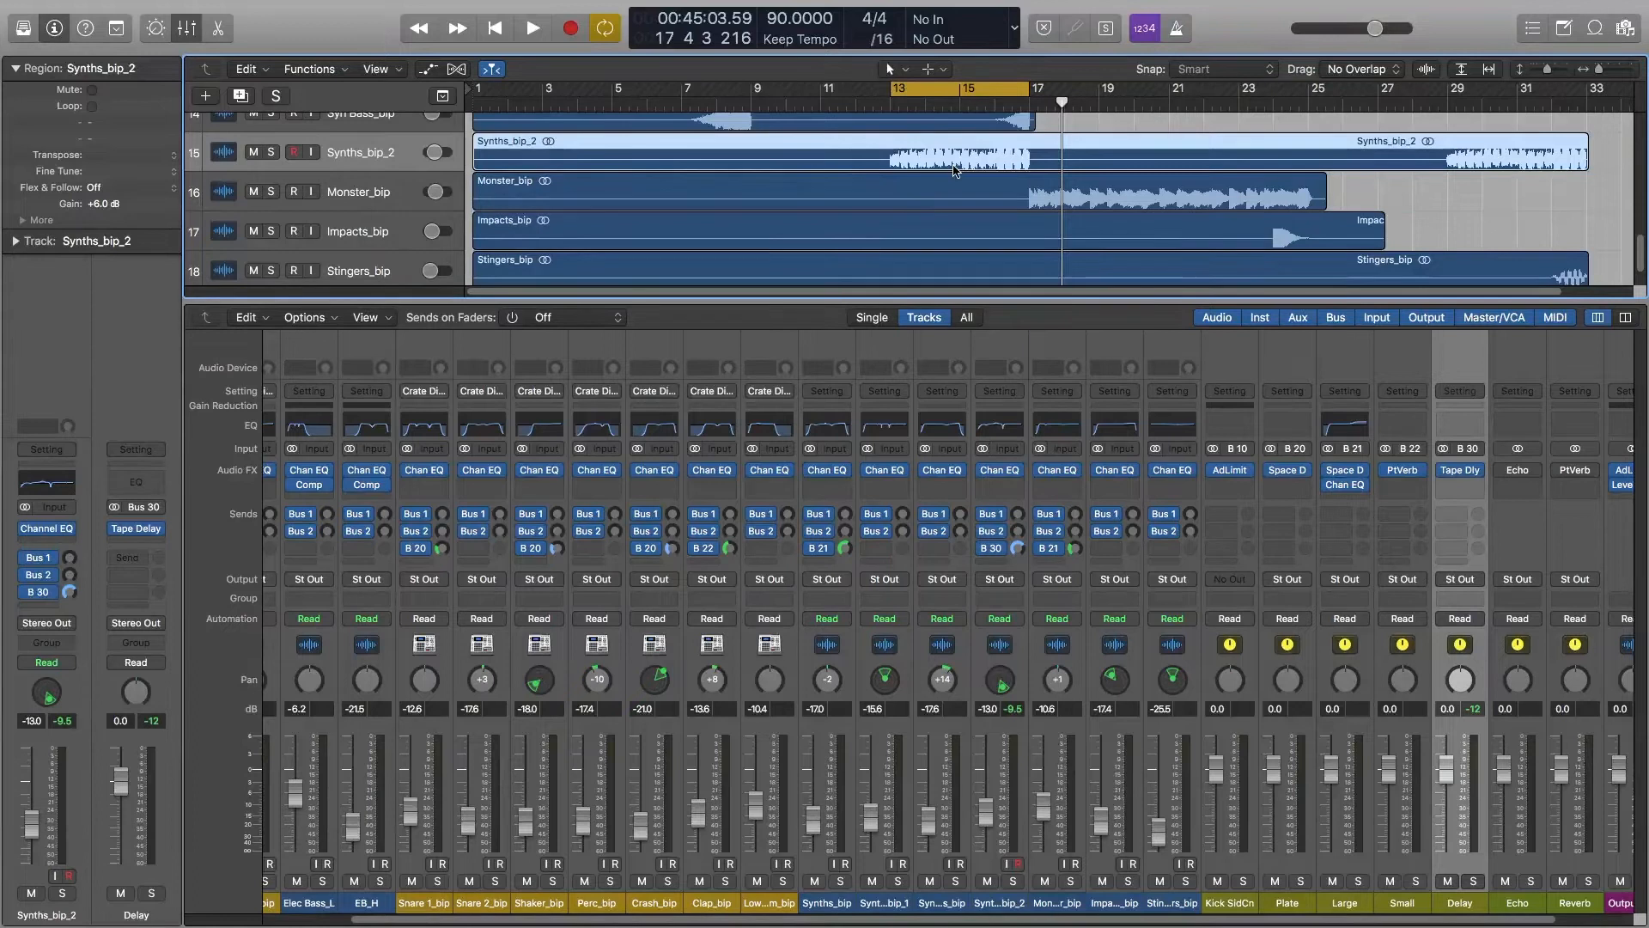
key(c)
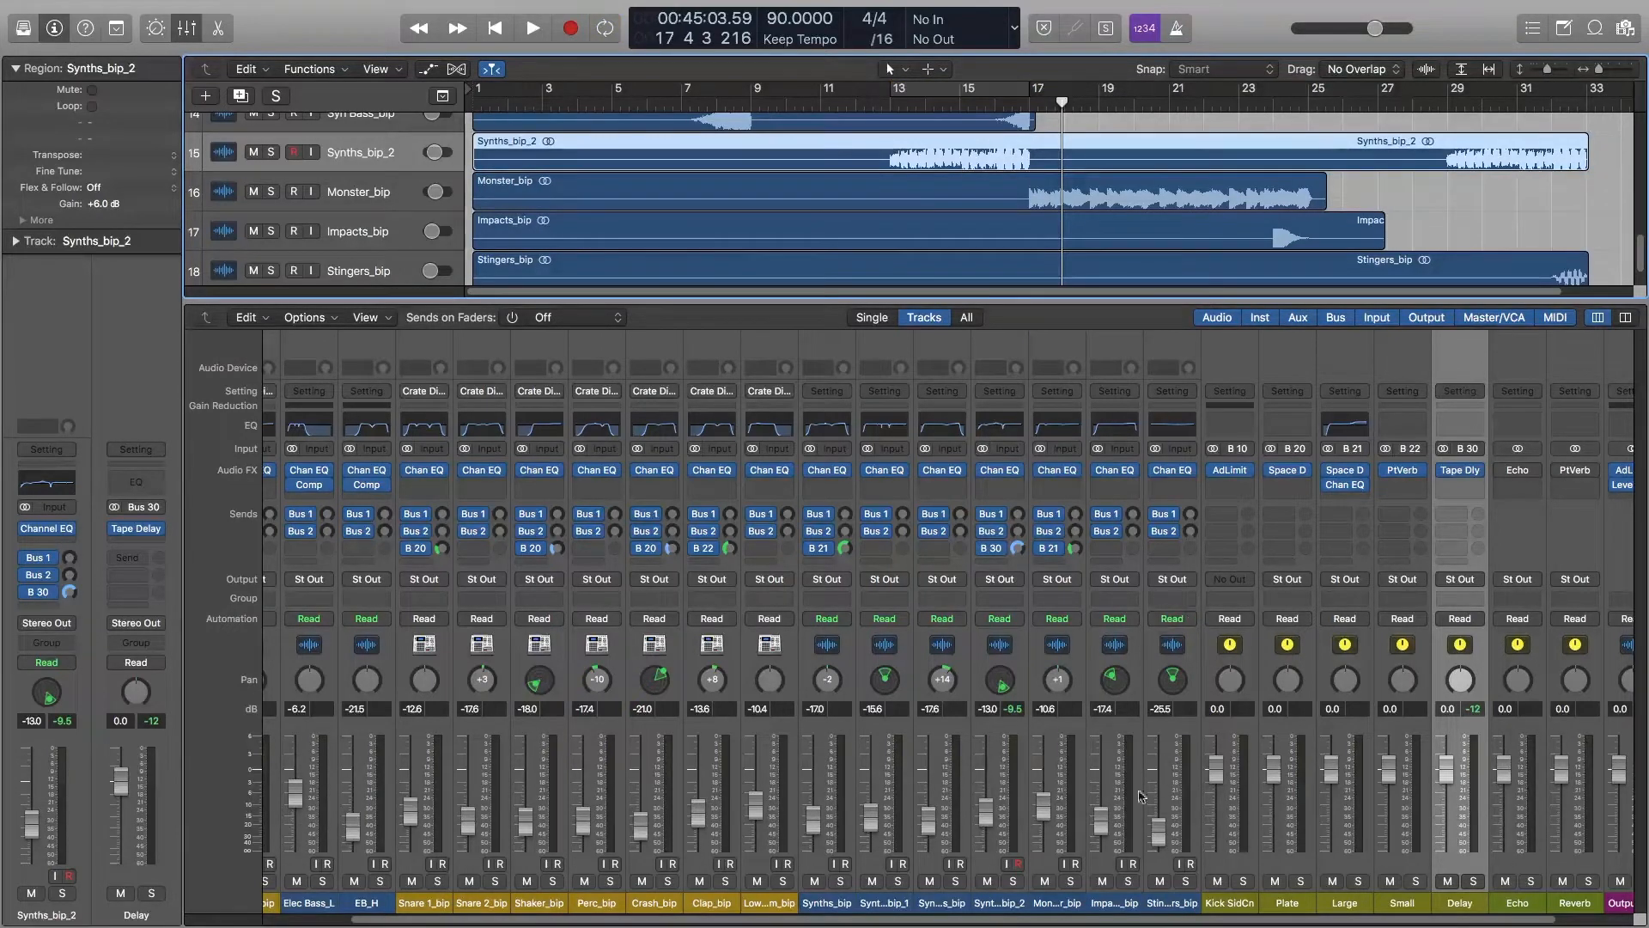
Select the Syn Bass_bip track and play the full mix from just before bar 16
scroll(1140, 207, down, 2)
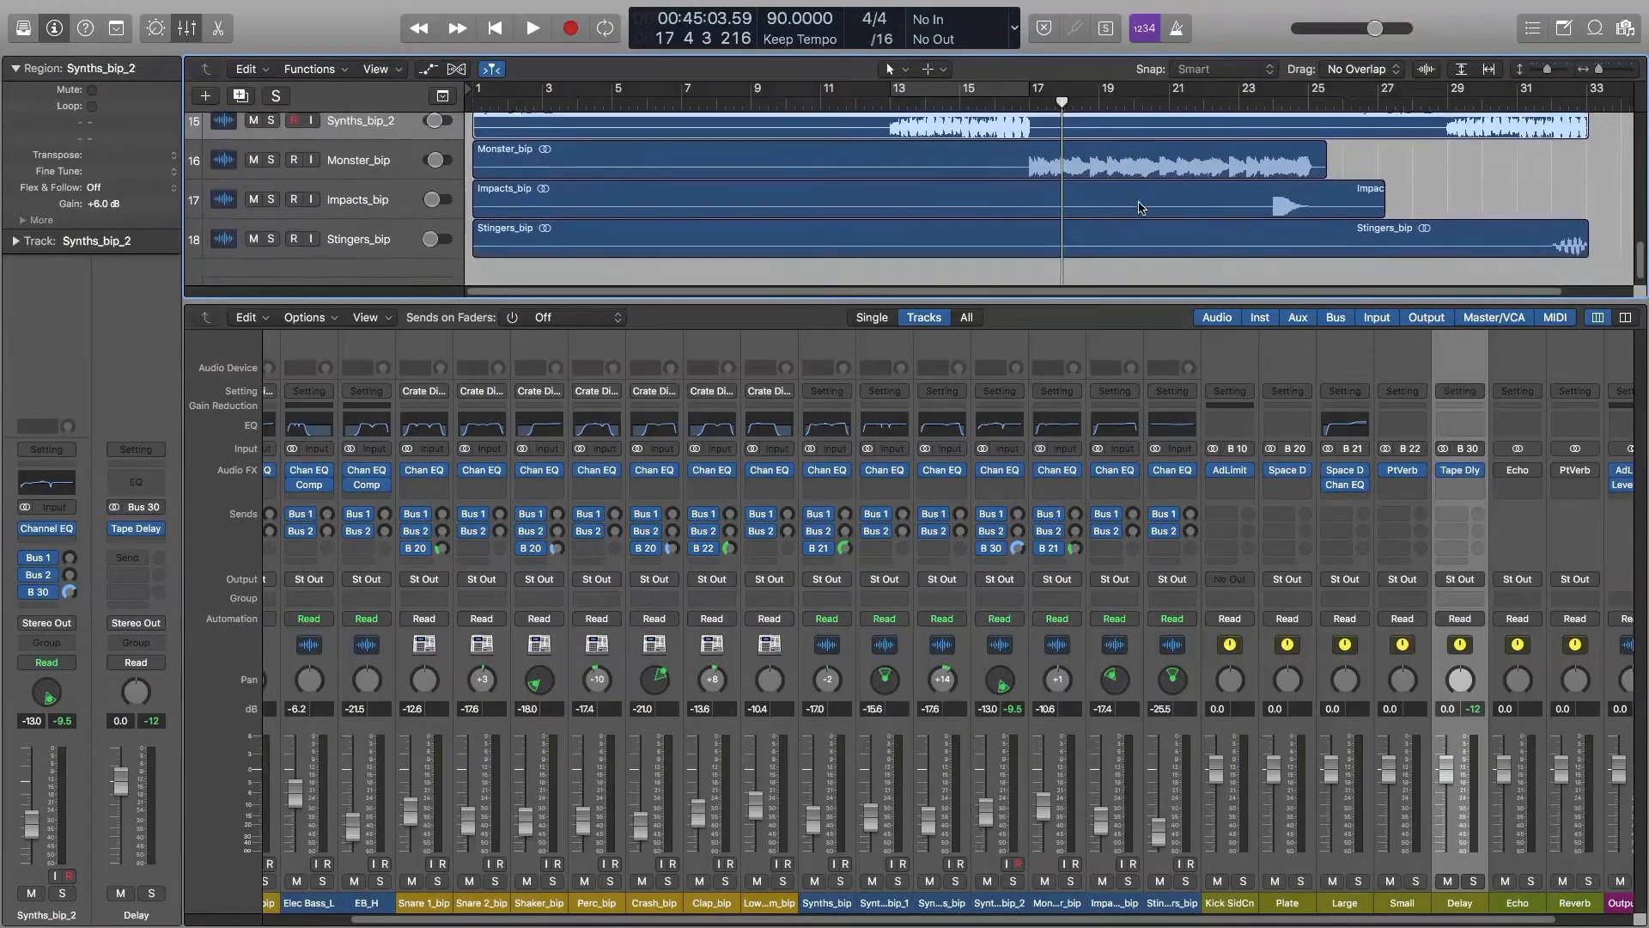
scroll(1140, 207, up, 6)
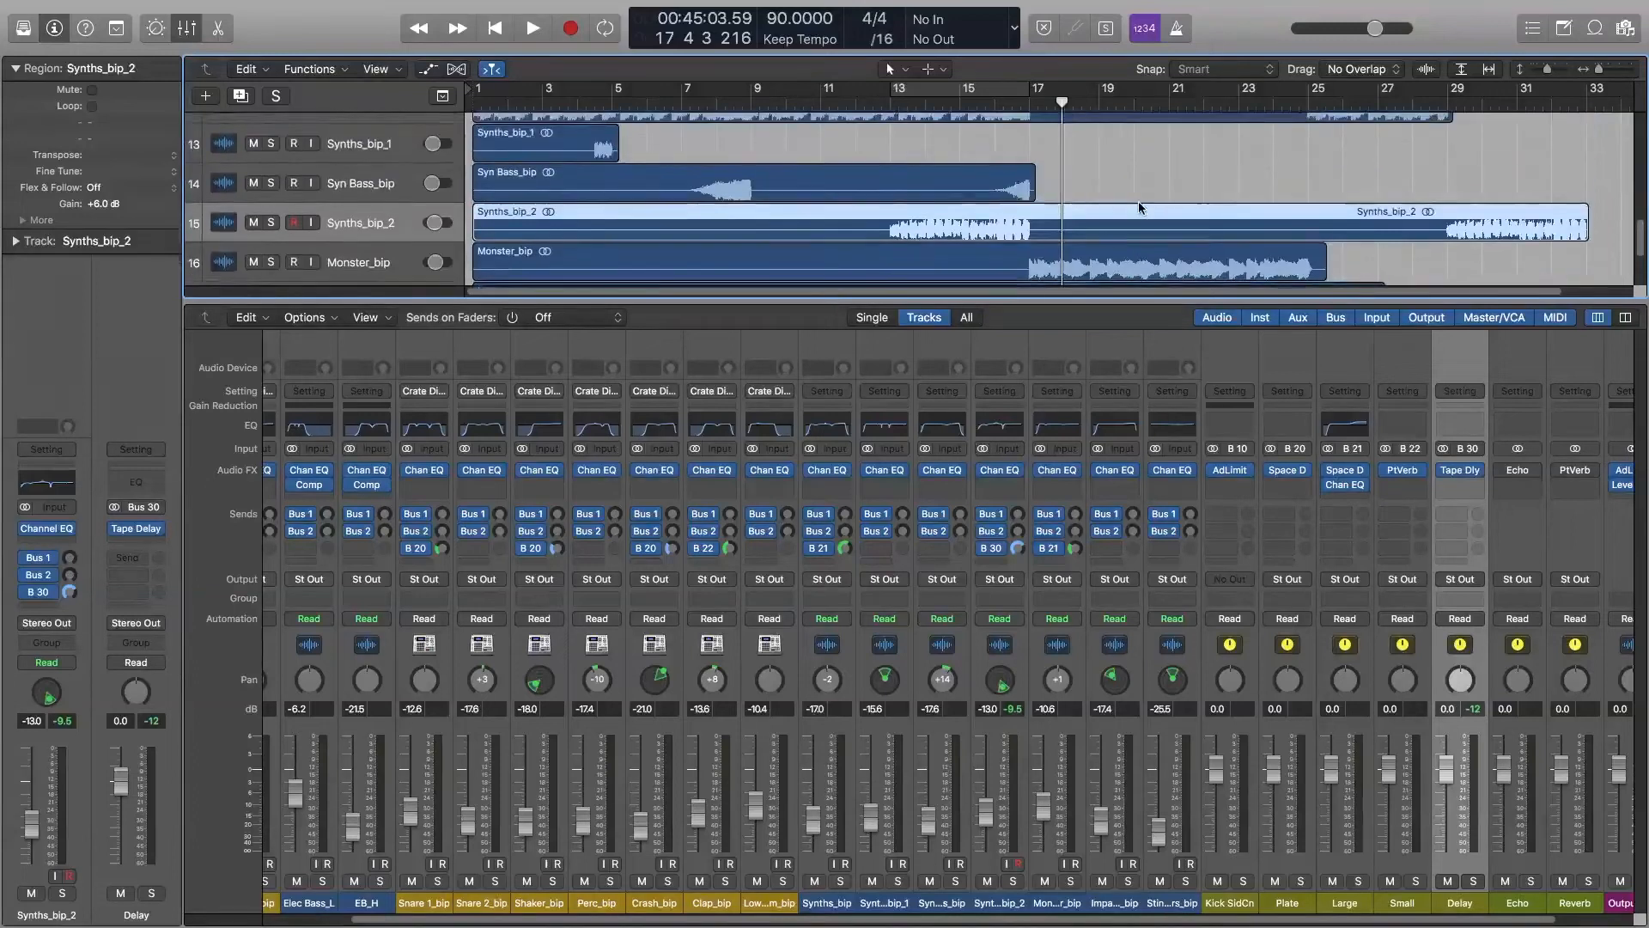
click(391, 196)
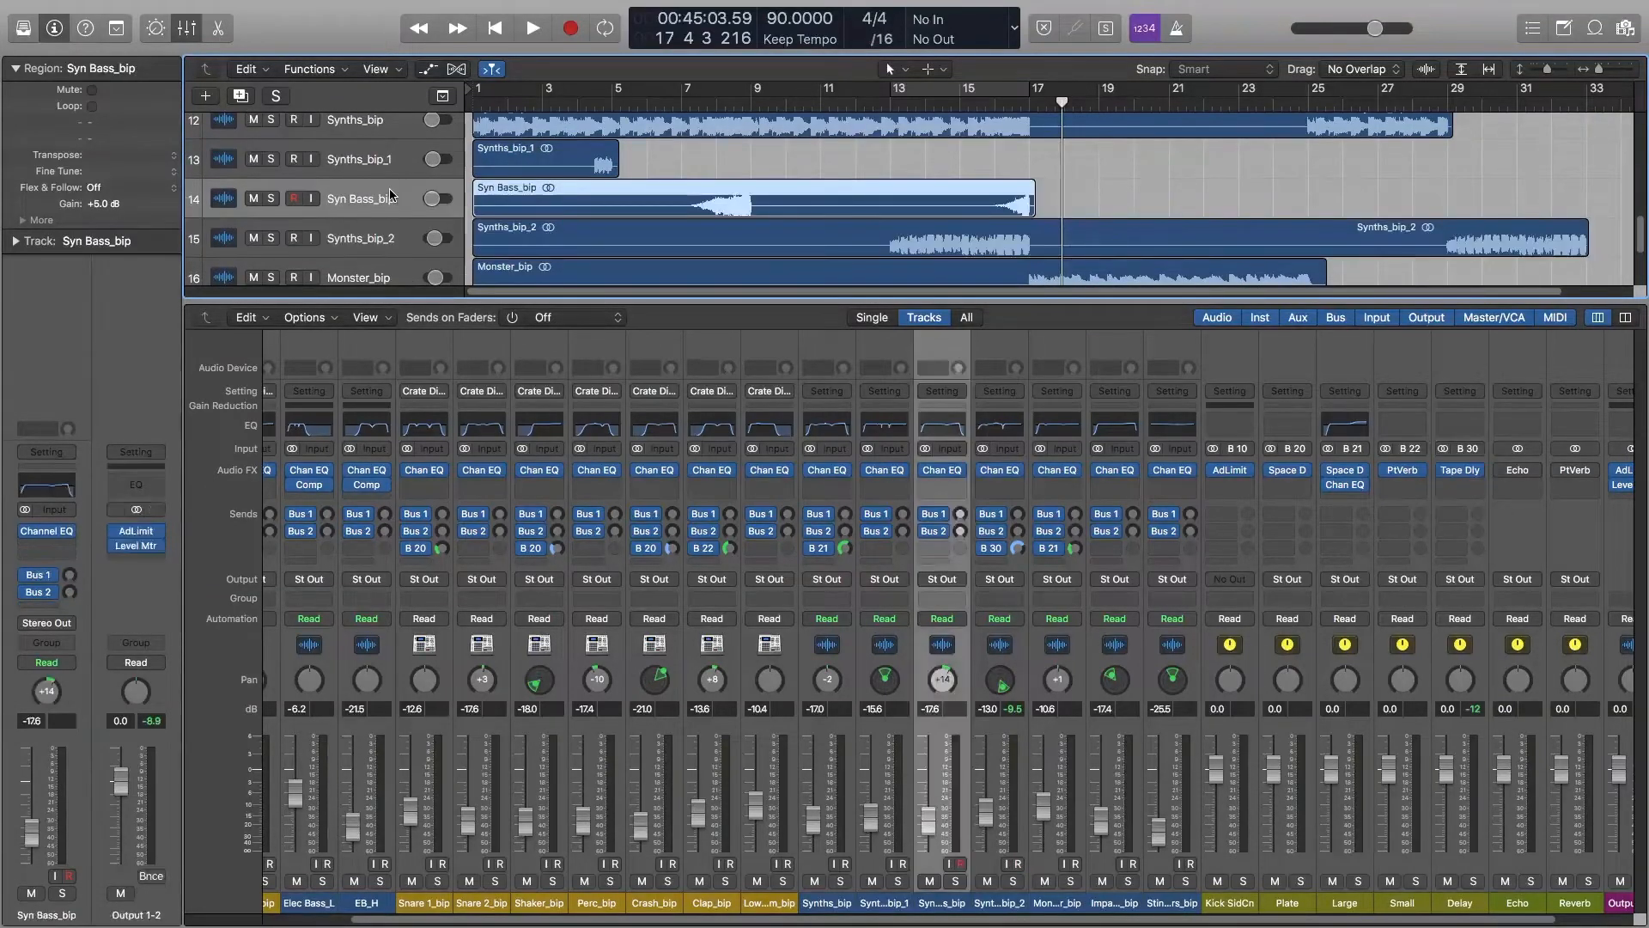
click(992, 103)
key(space)
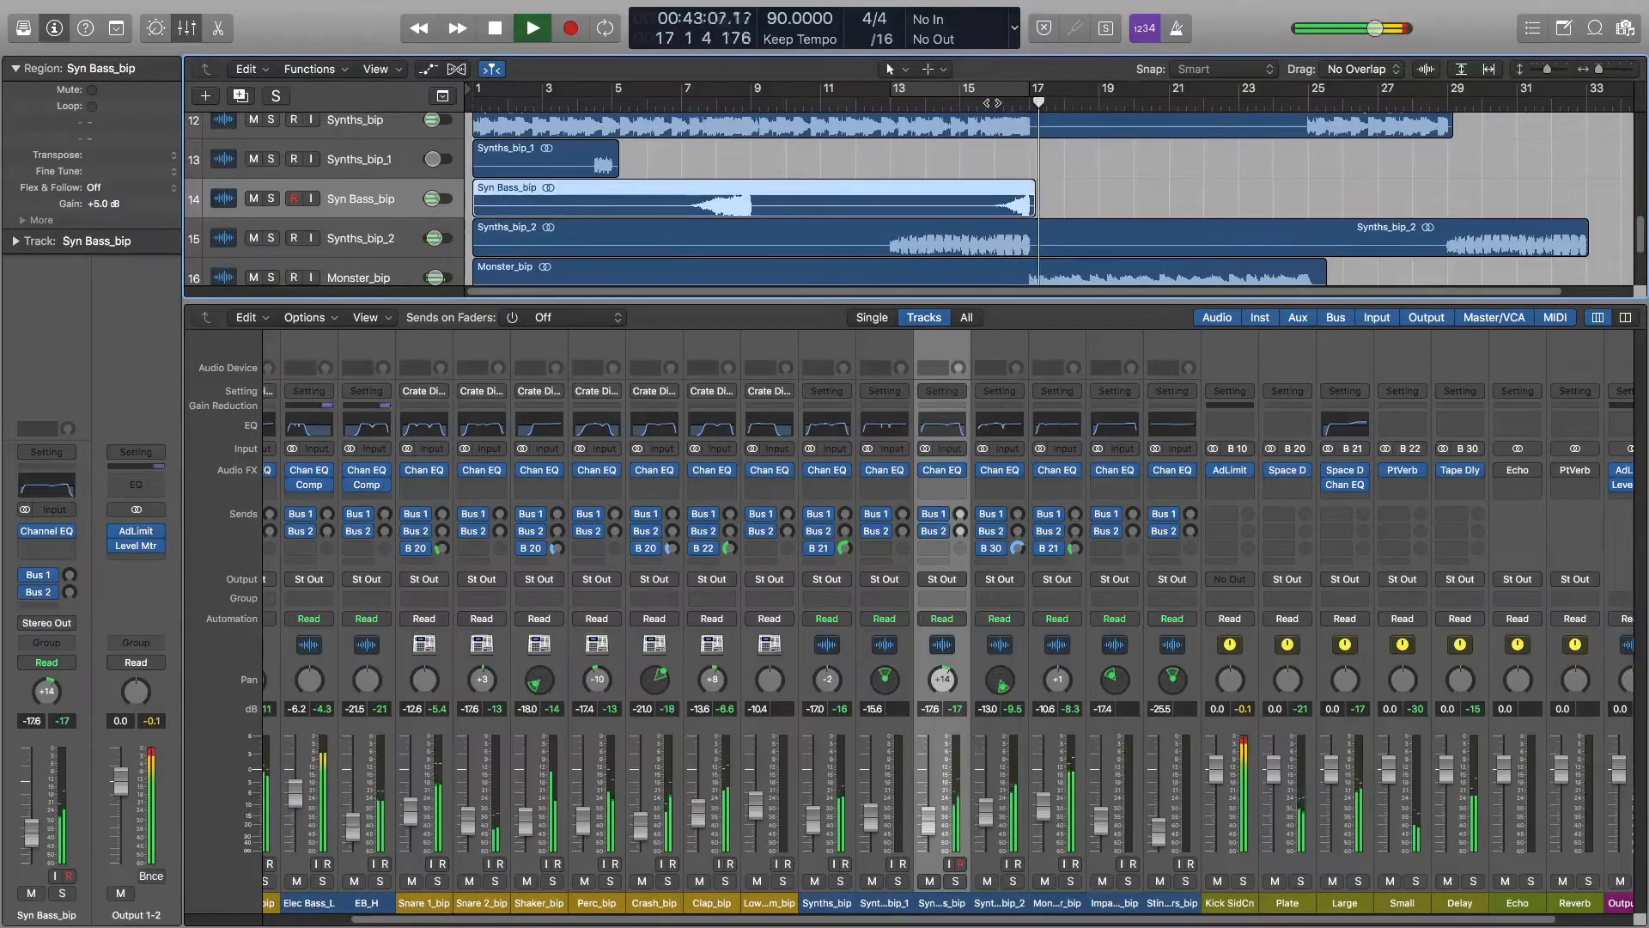
Send Syn Bass_bip to Bus 30 (Delay), adjust the send level, and play the full mix from about bar 15
key(space)
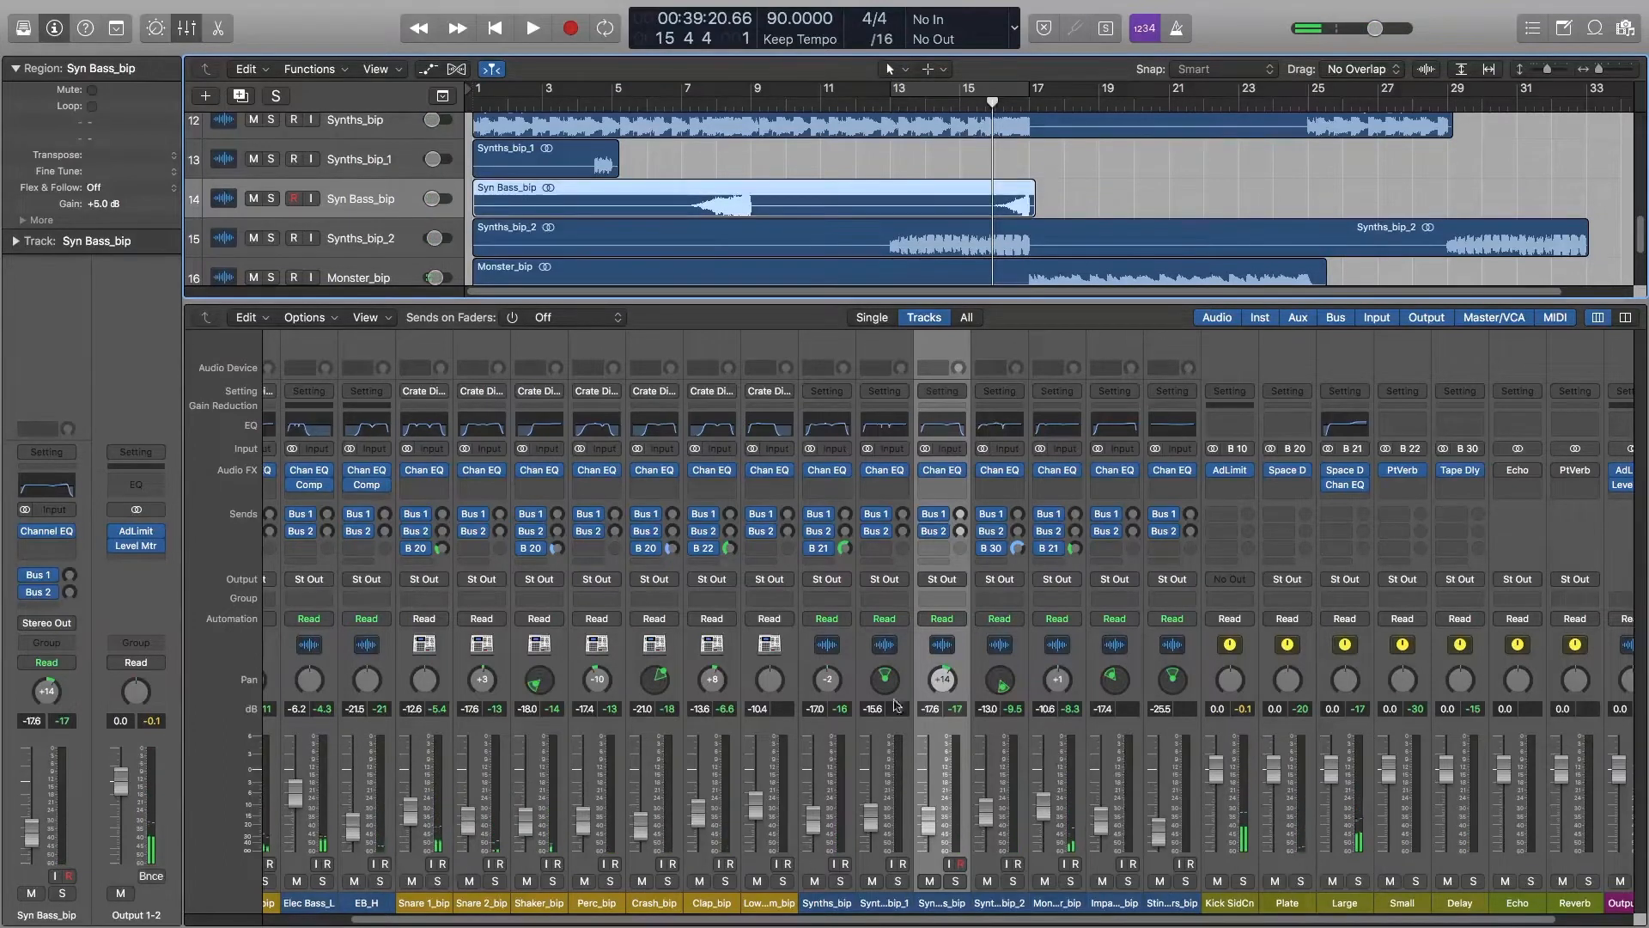
click(936, 548)
mouse_move(1000, 647)
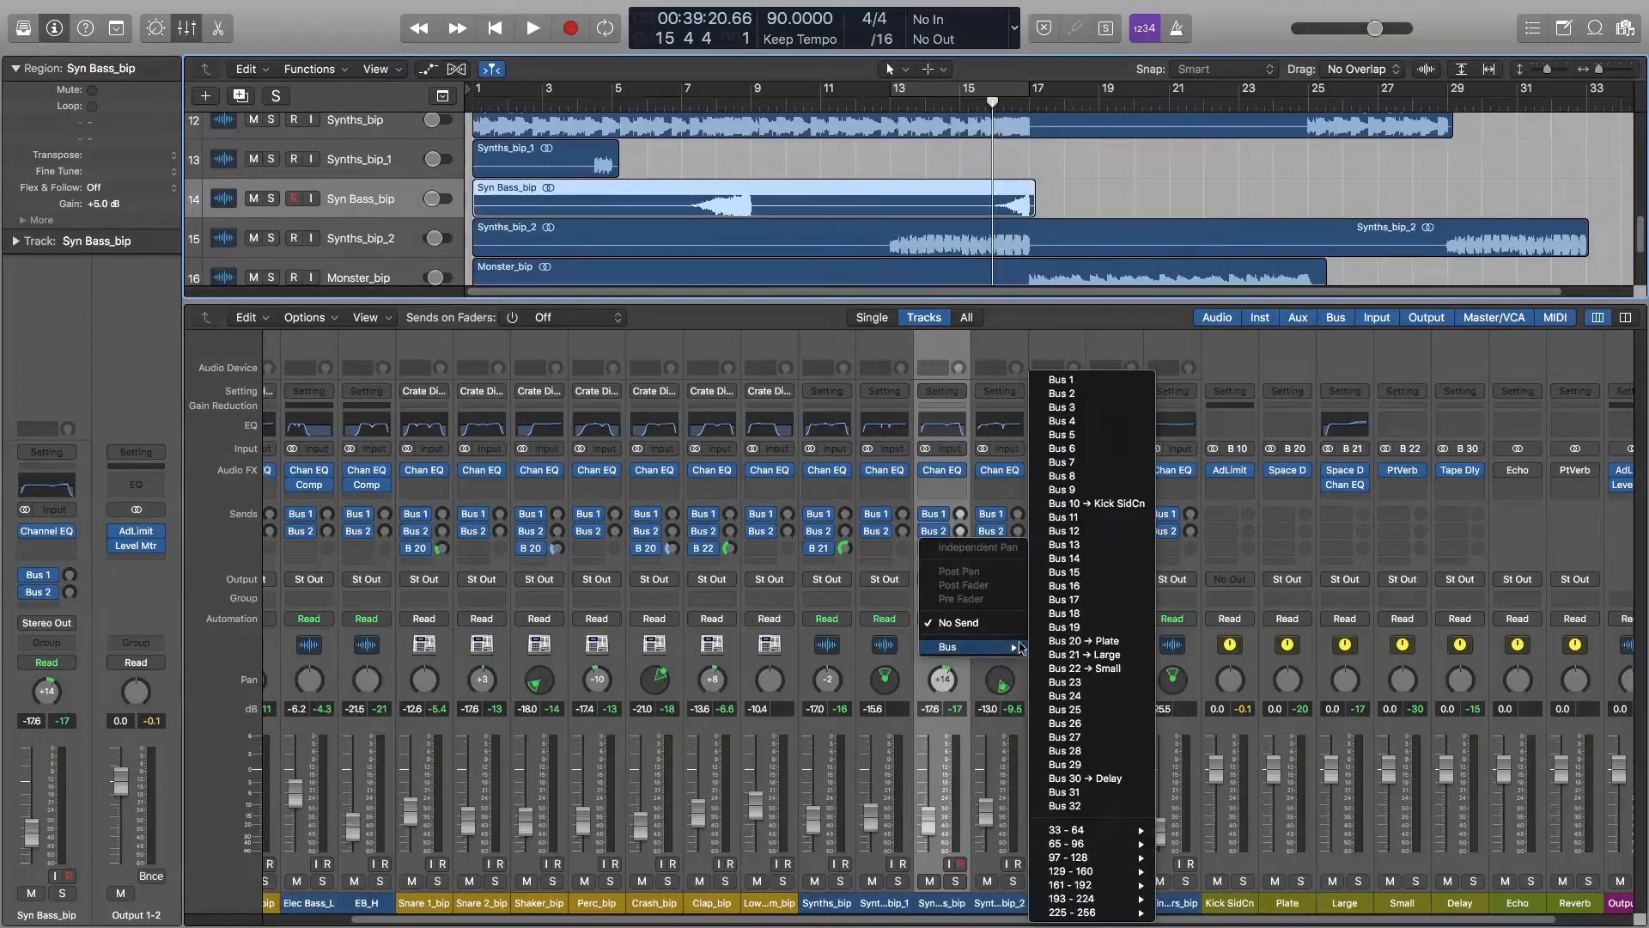
click(1086, 778)
drag(960, 548, 960, 572)
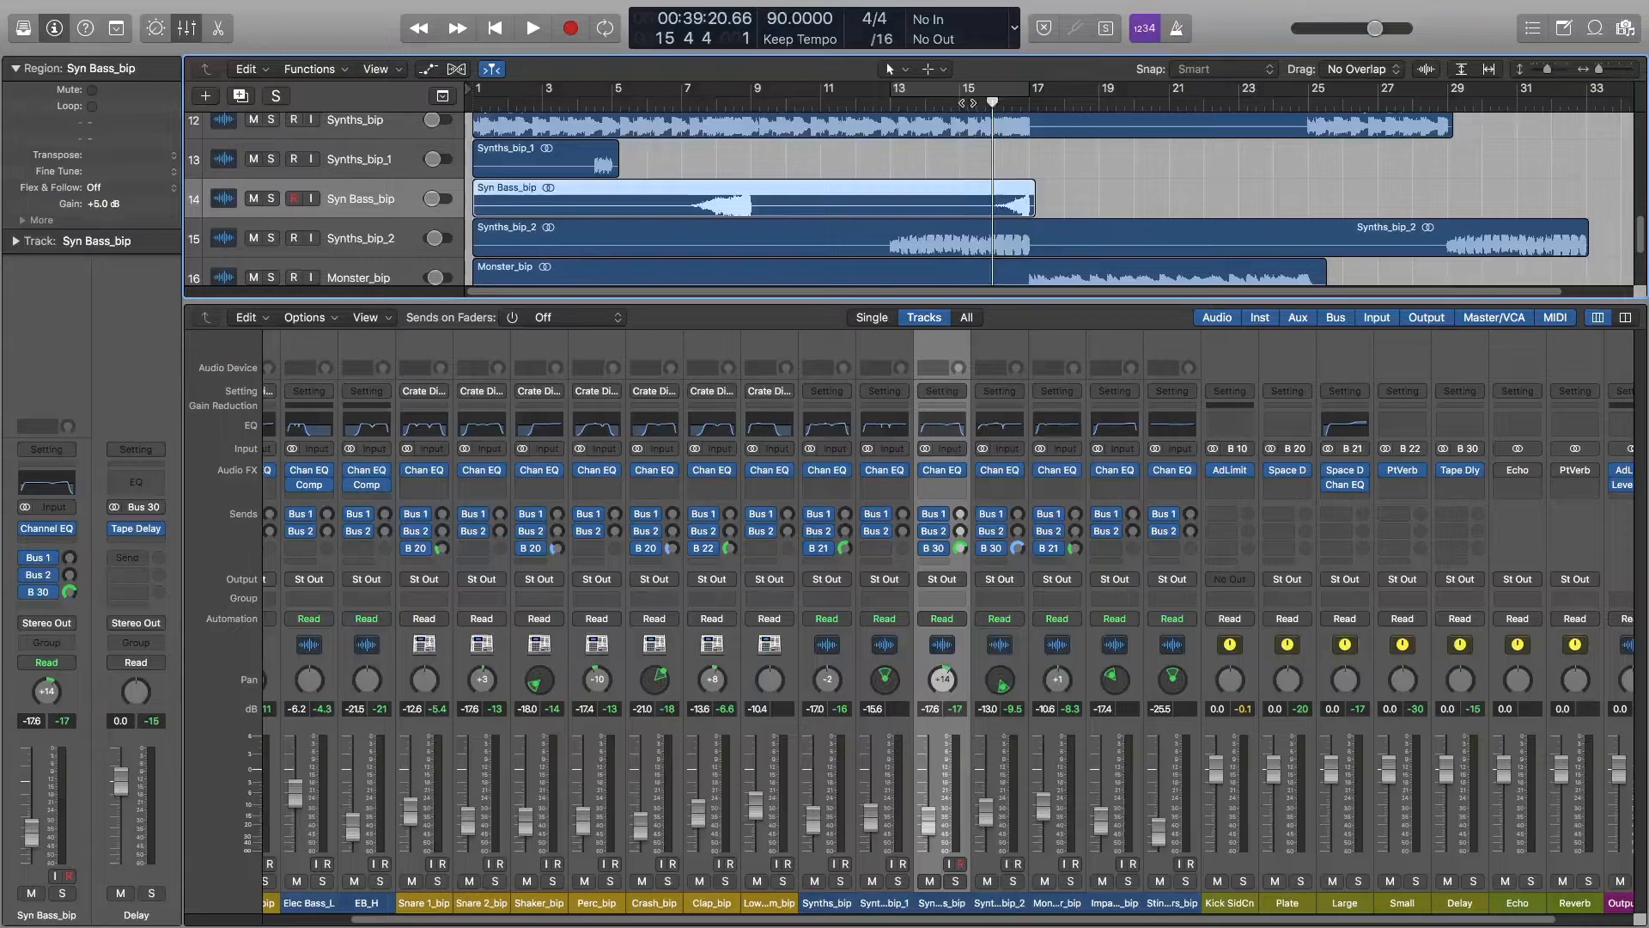
double_click(967, 103)
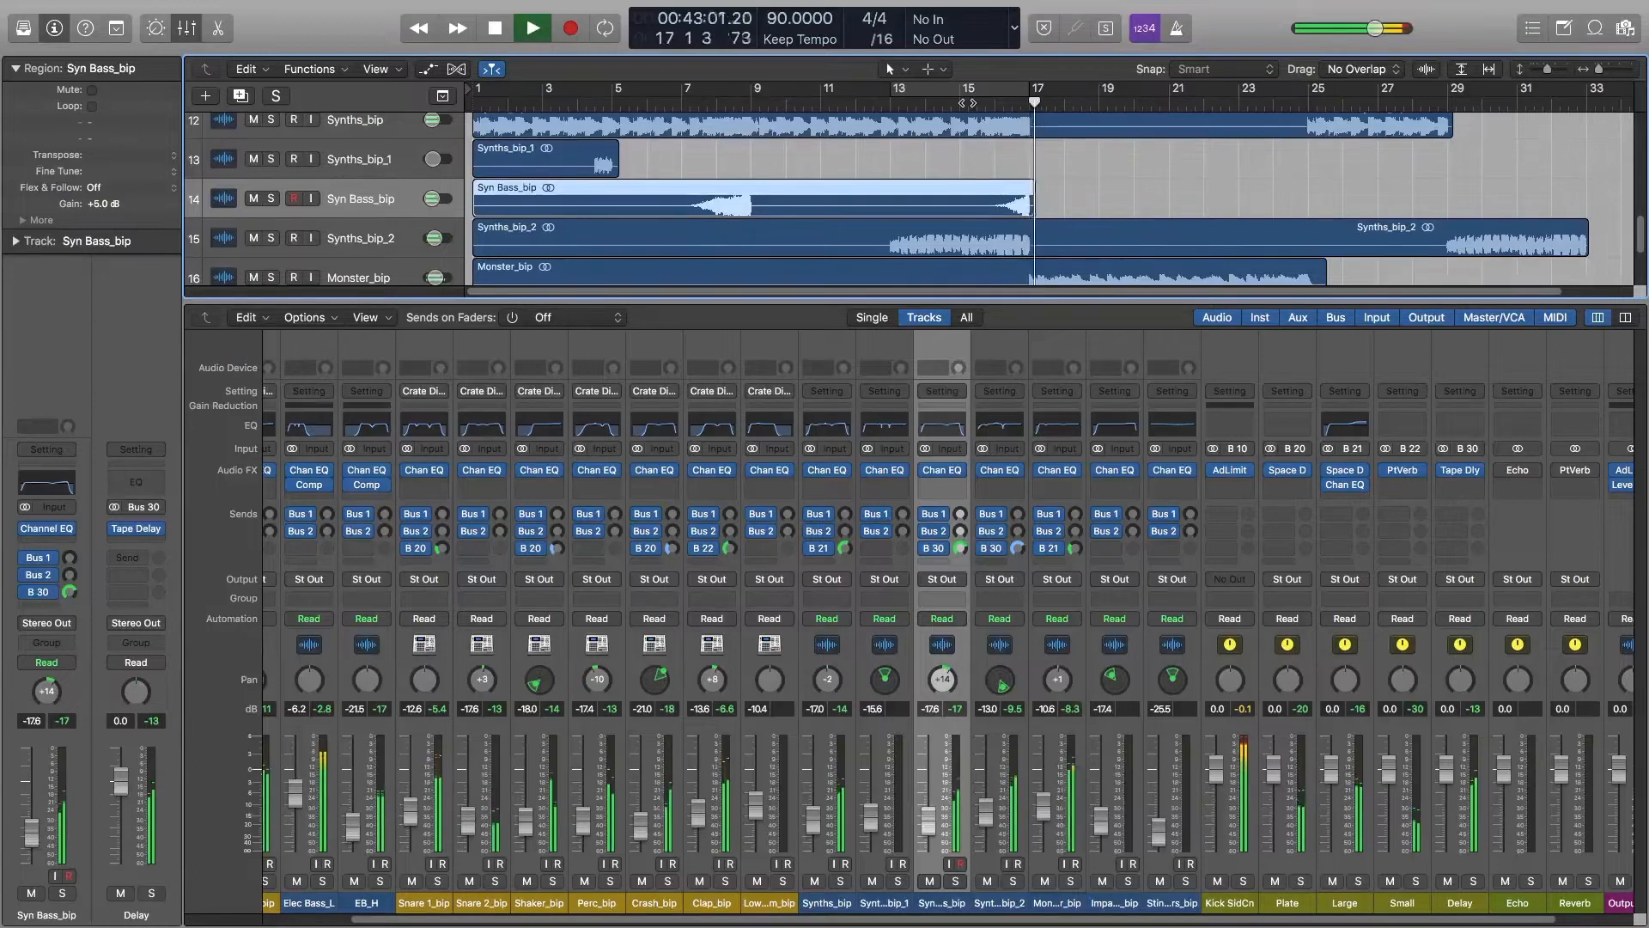
key(space)
Raise Syn Bass_bip's Delay send to +6.0 dB and play the mix across the bar 17 transition
drag(959, 550, 977, 455)
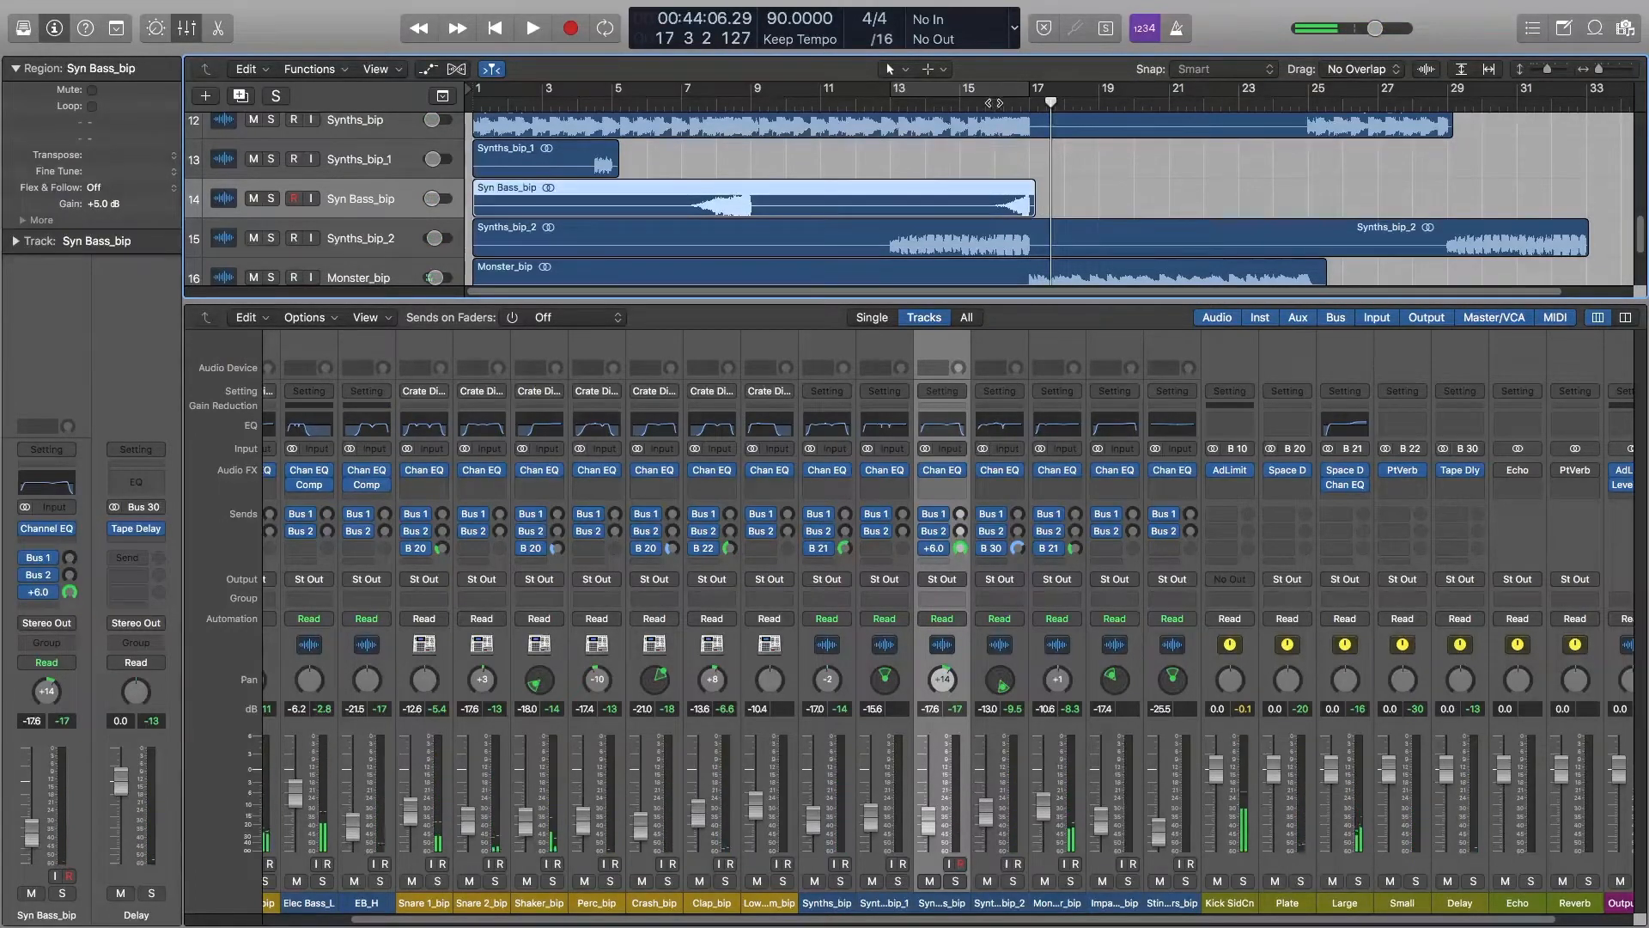
double_click(994, 103)
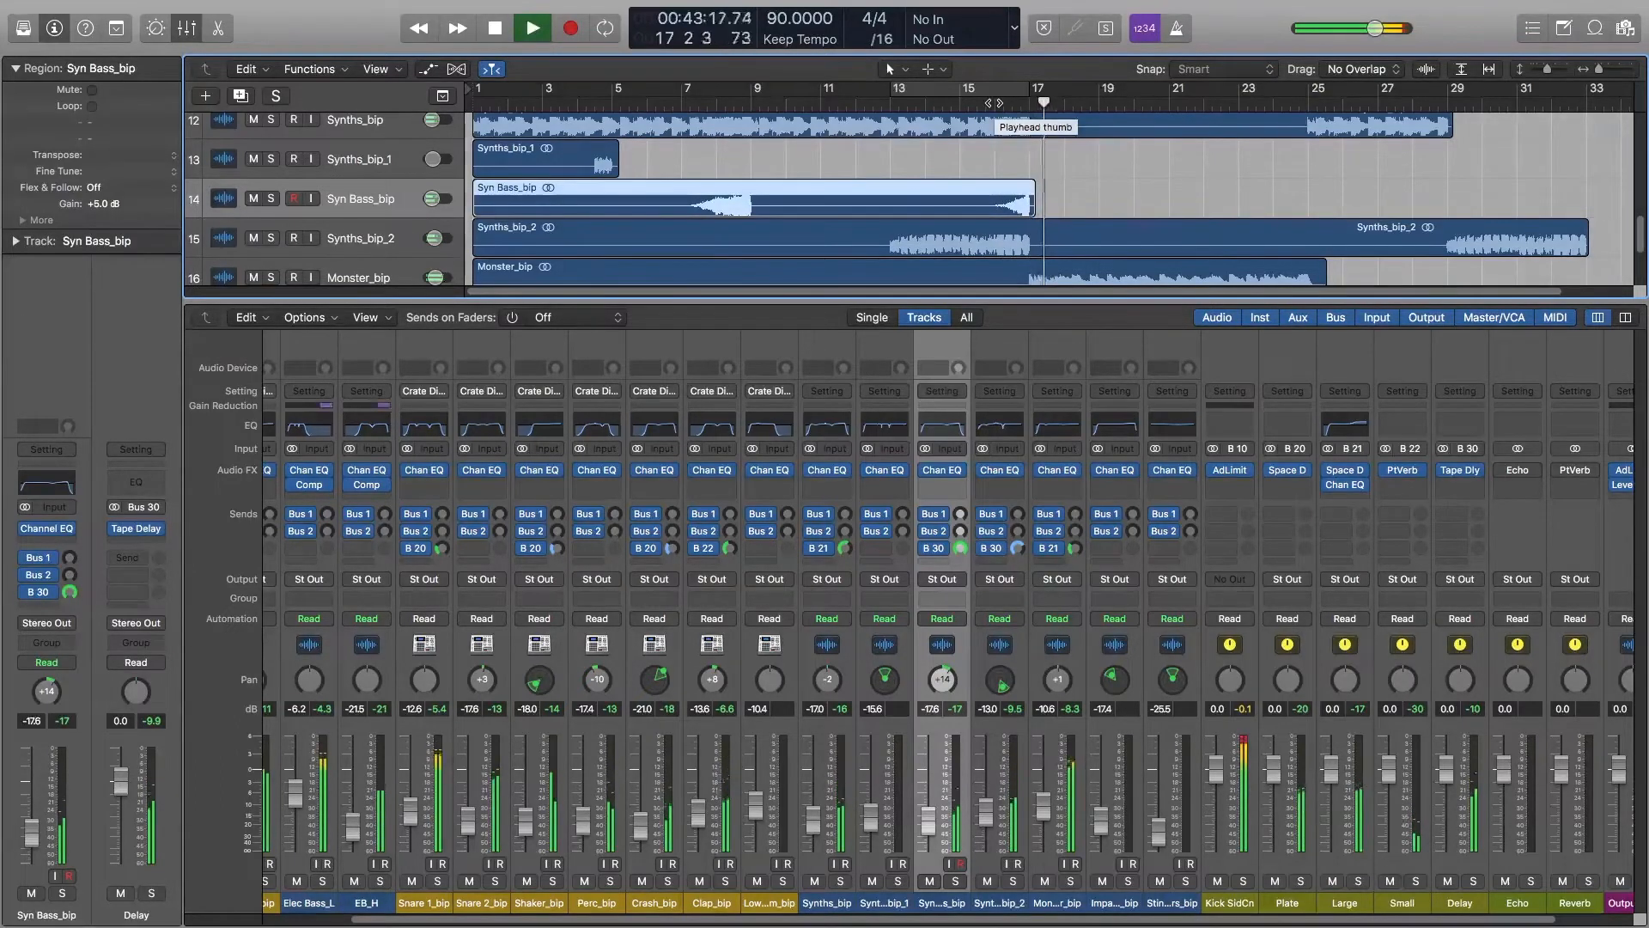
key(space)
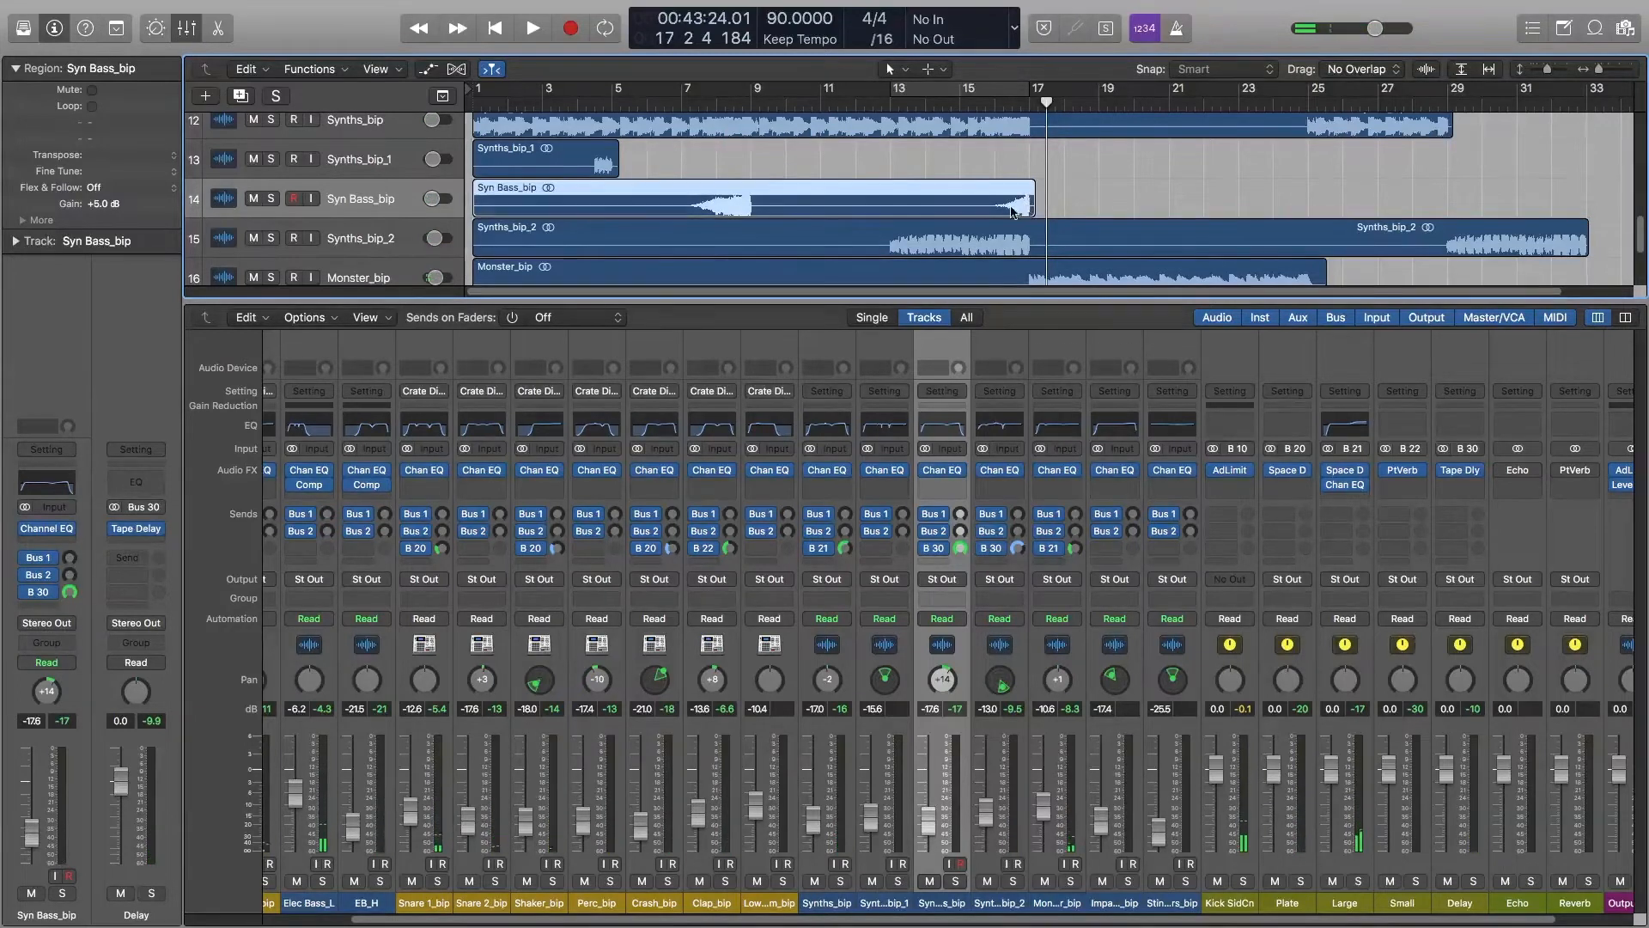
Raise Tape Delay's wet output on the Delay bus, close its window, and replay the mix from just before bar 16
click(1461, 474)
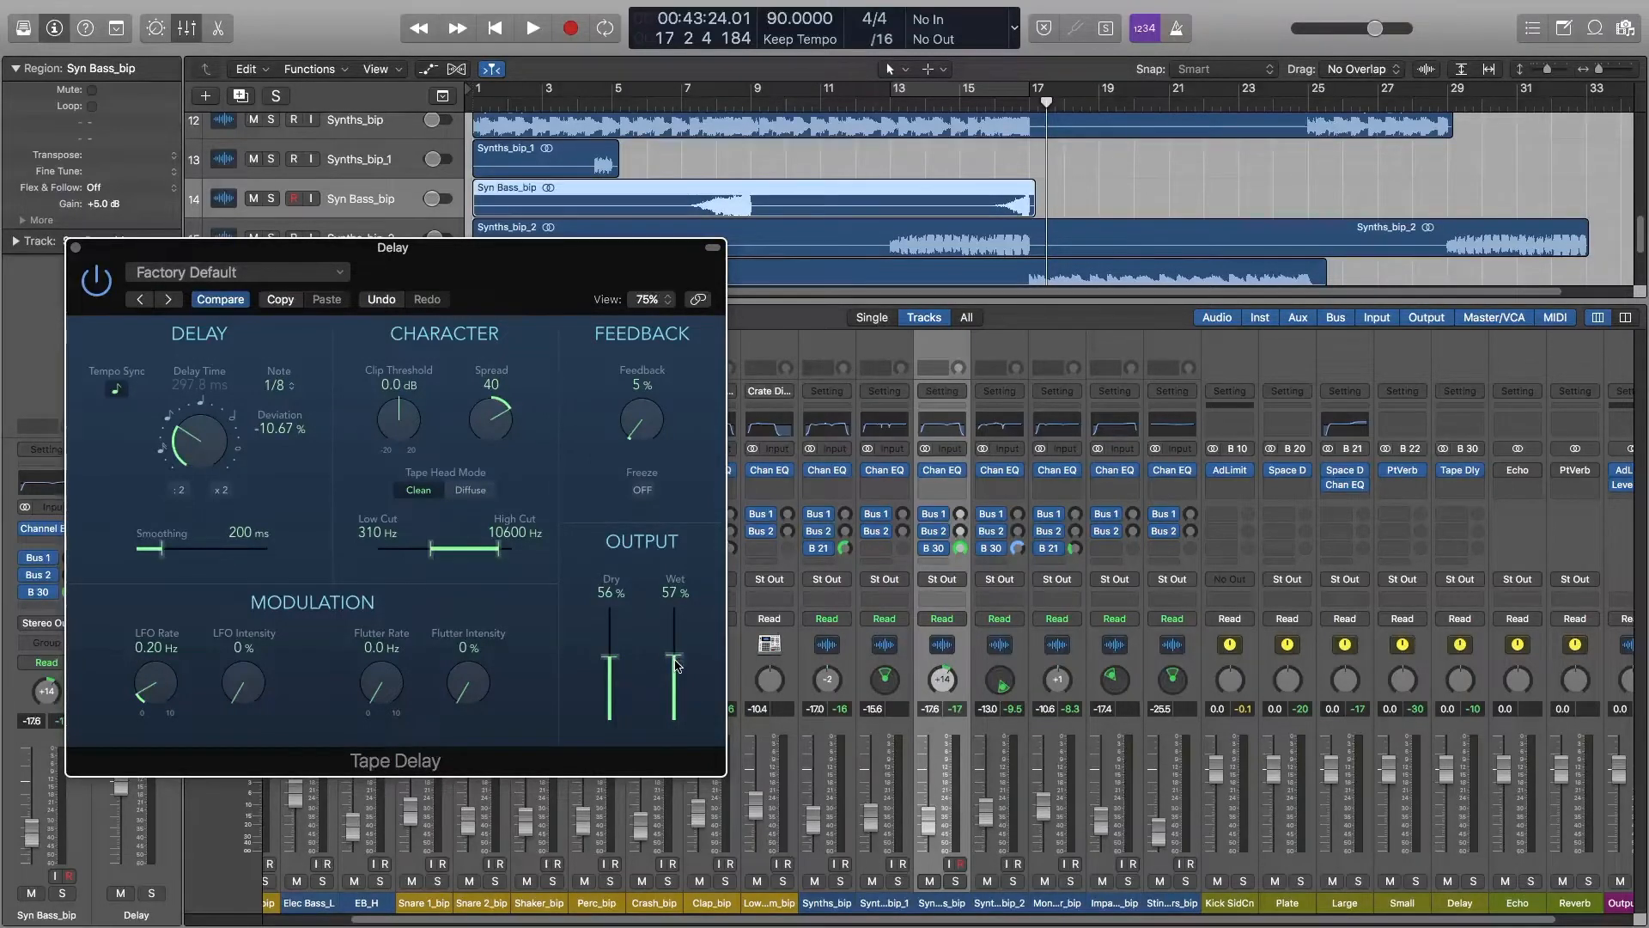
drag(676, 659, 672, 551)
click(76, 247)
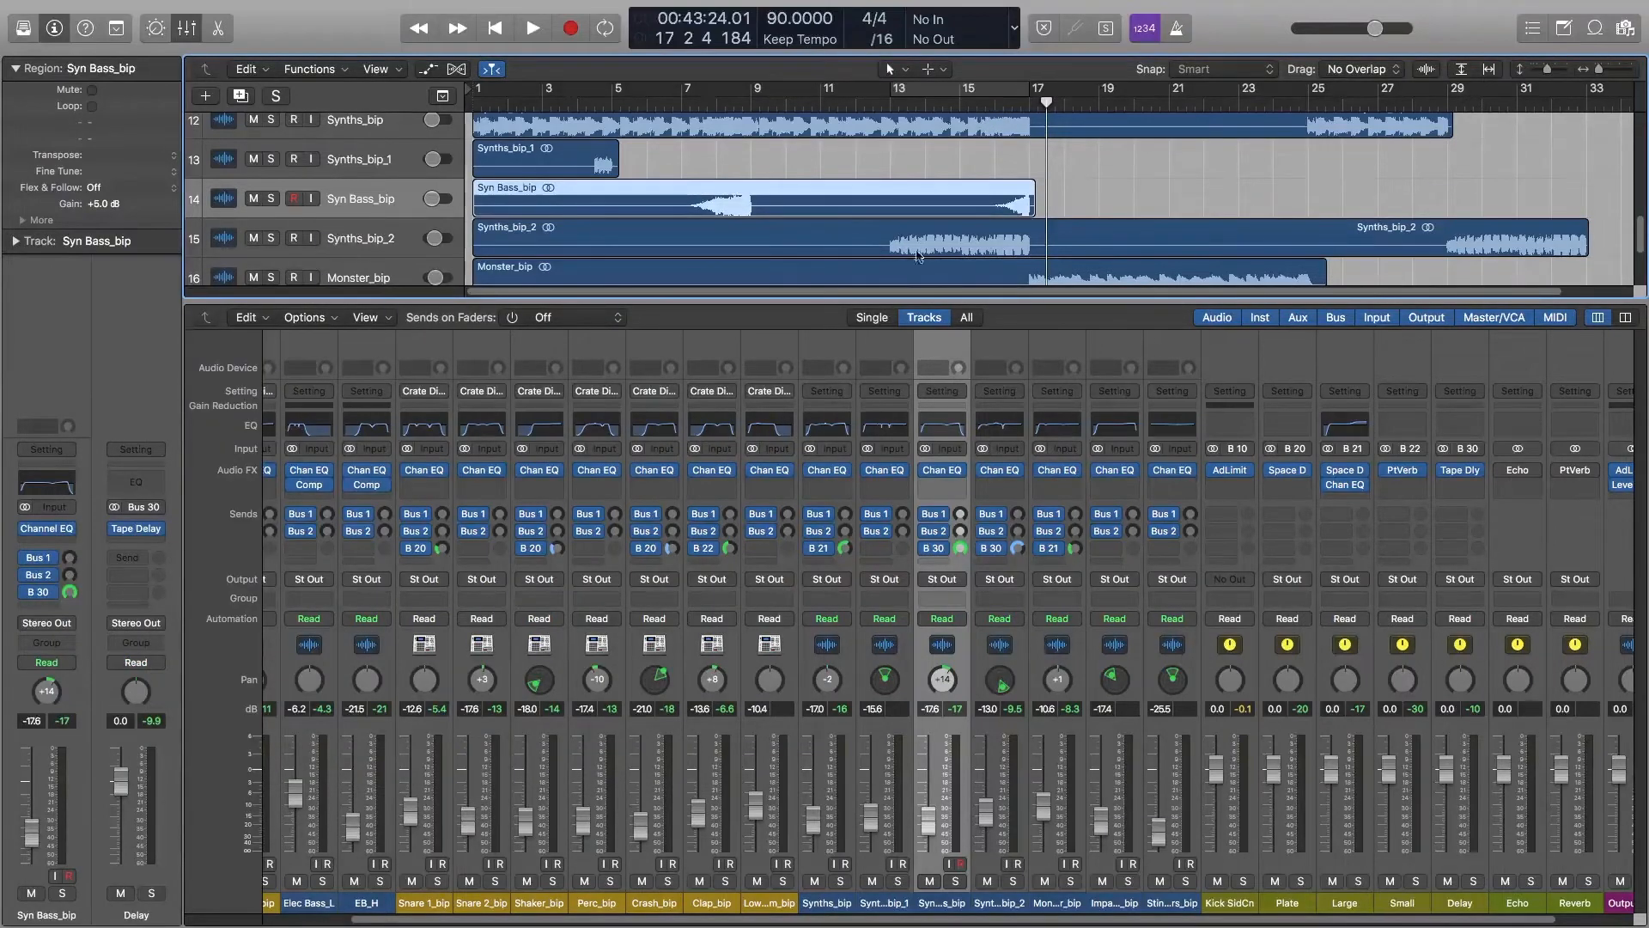
click(997, 103)
key(space)
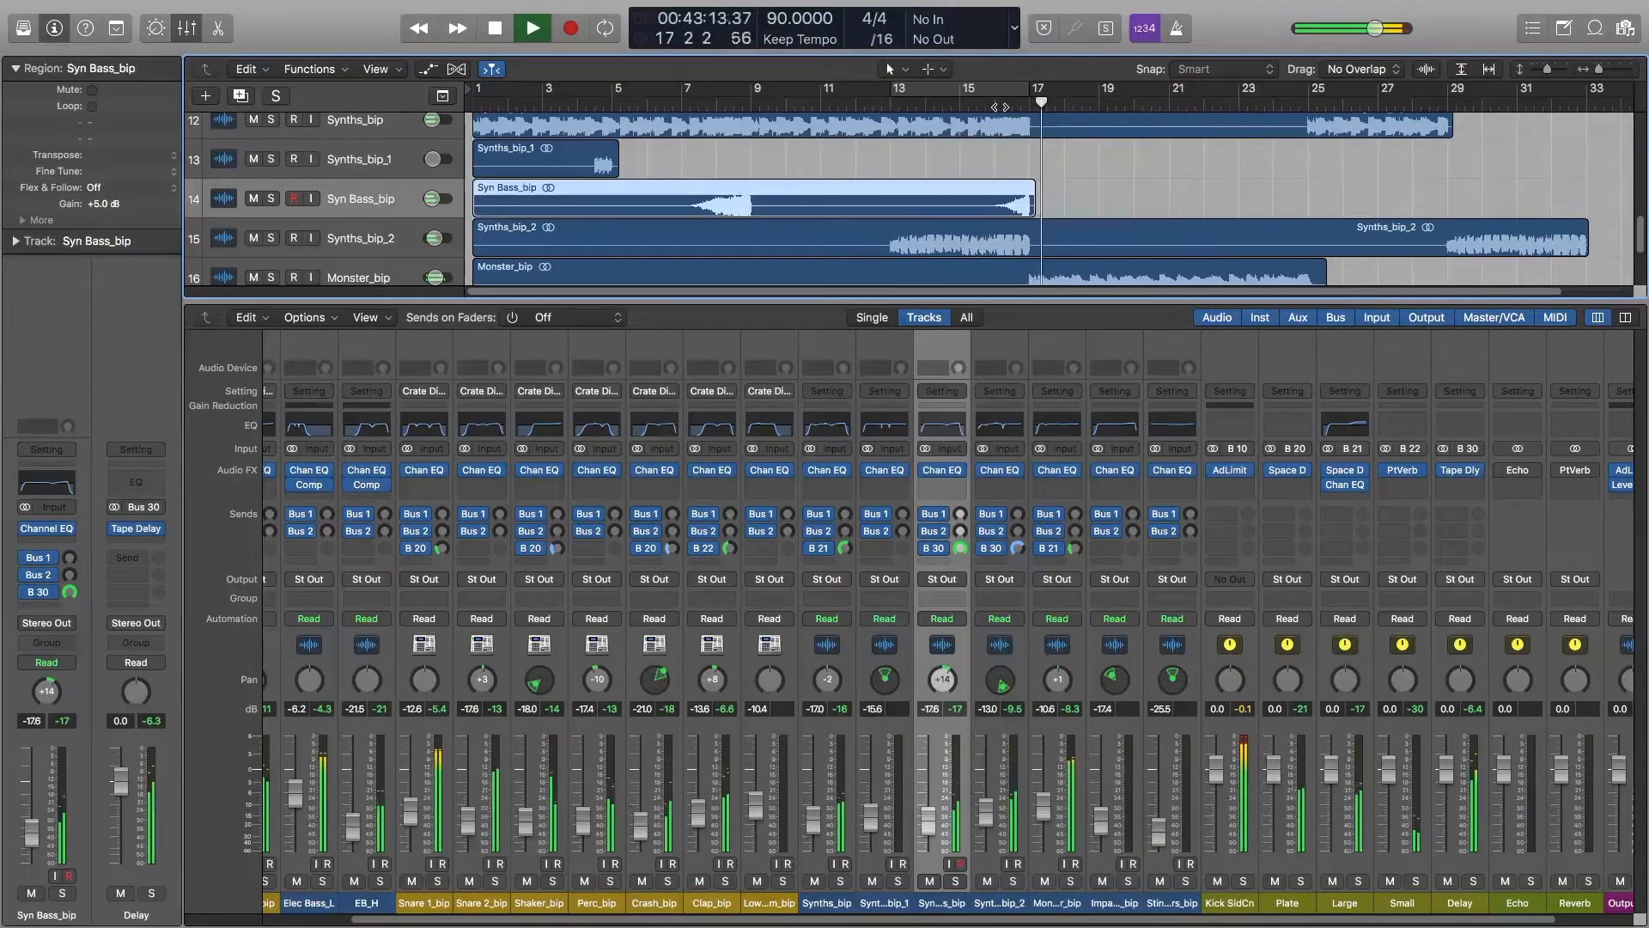
key(space)
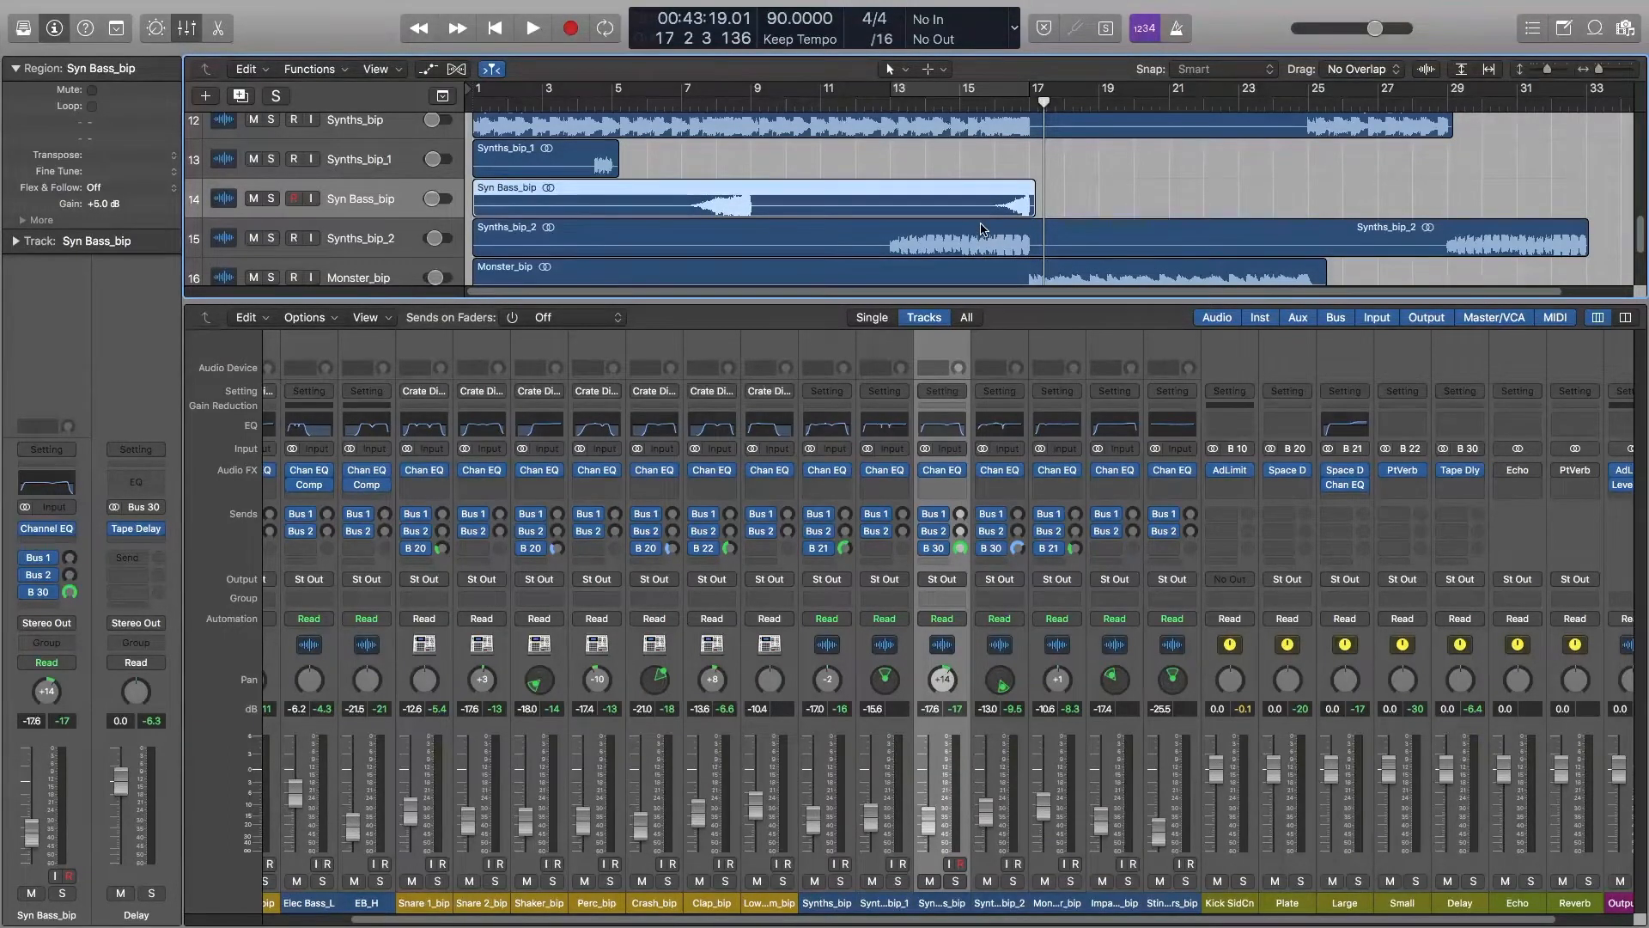
Select the Synths_bip_1 track and play the mix through its phrase between bars 4 and 5
key(Return)
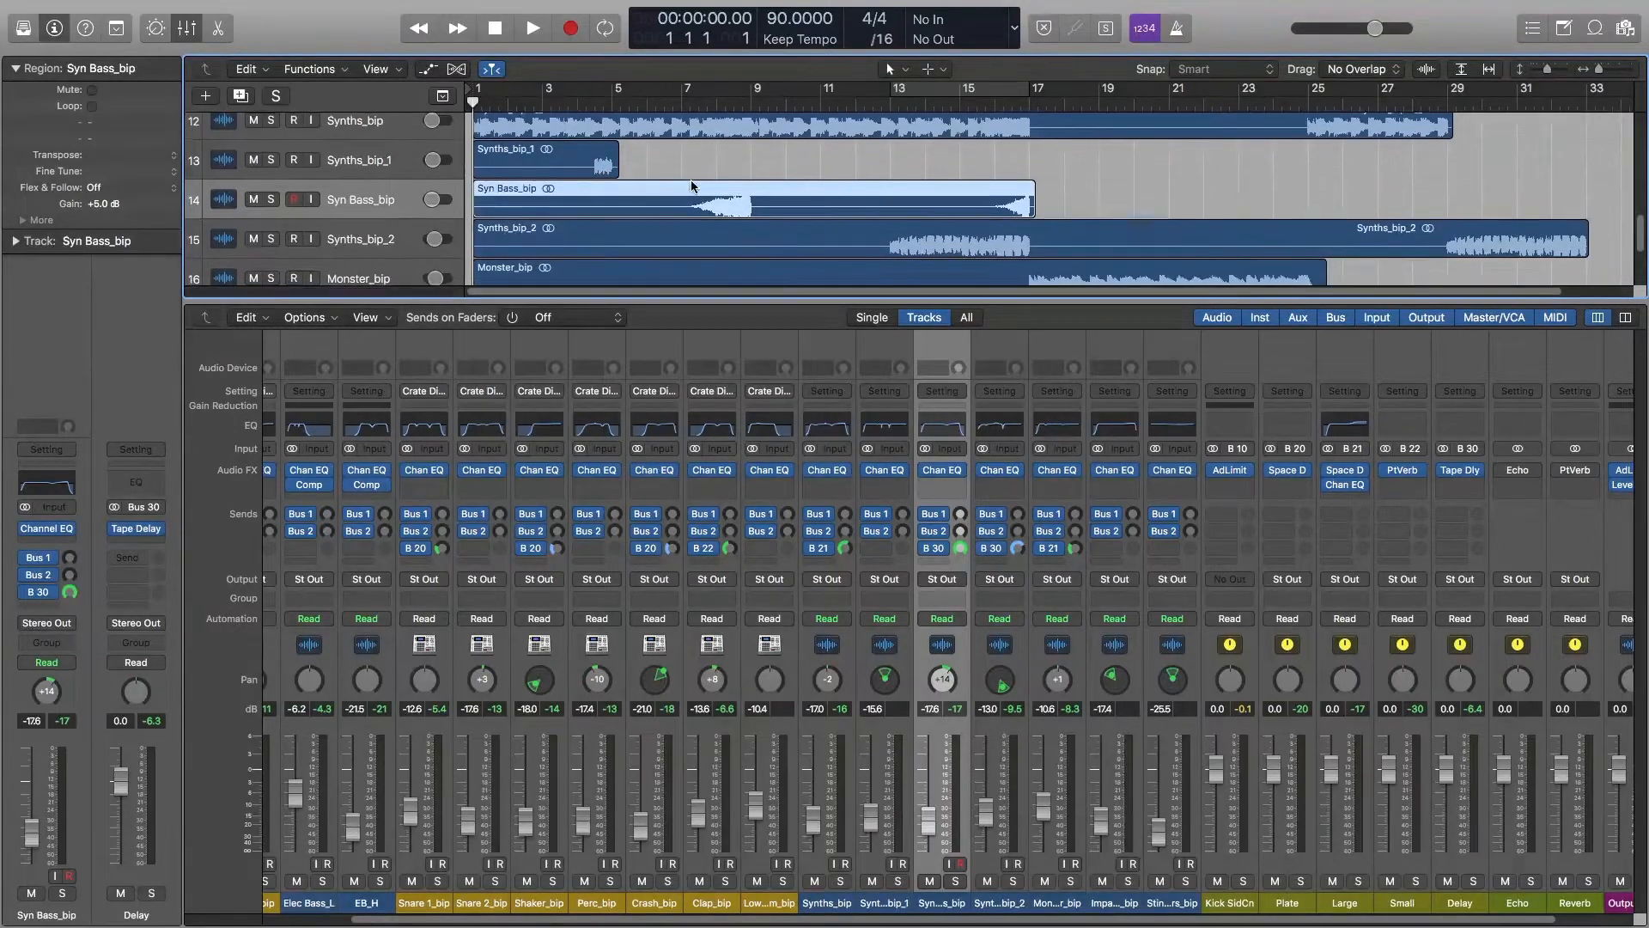
scroll(694, 185, up, 3)
scroll(694, 185, down, 2)
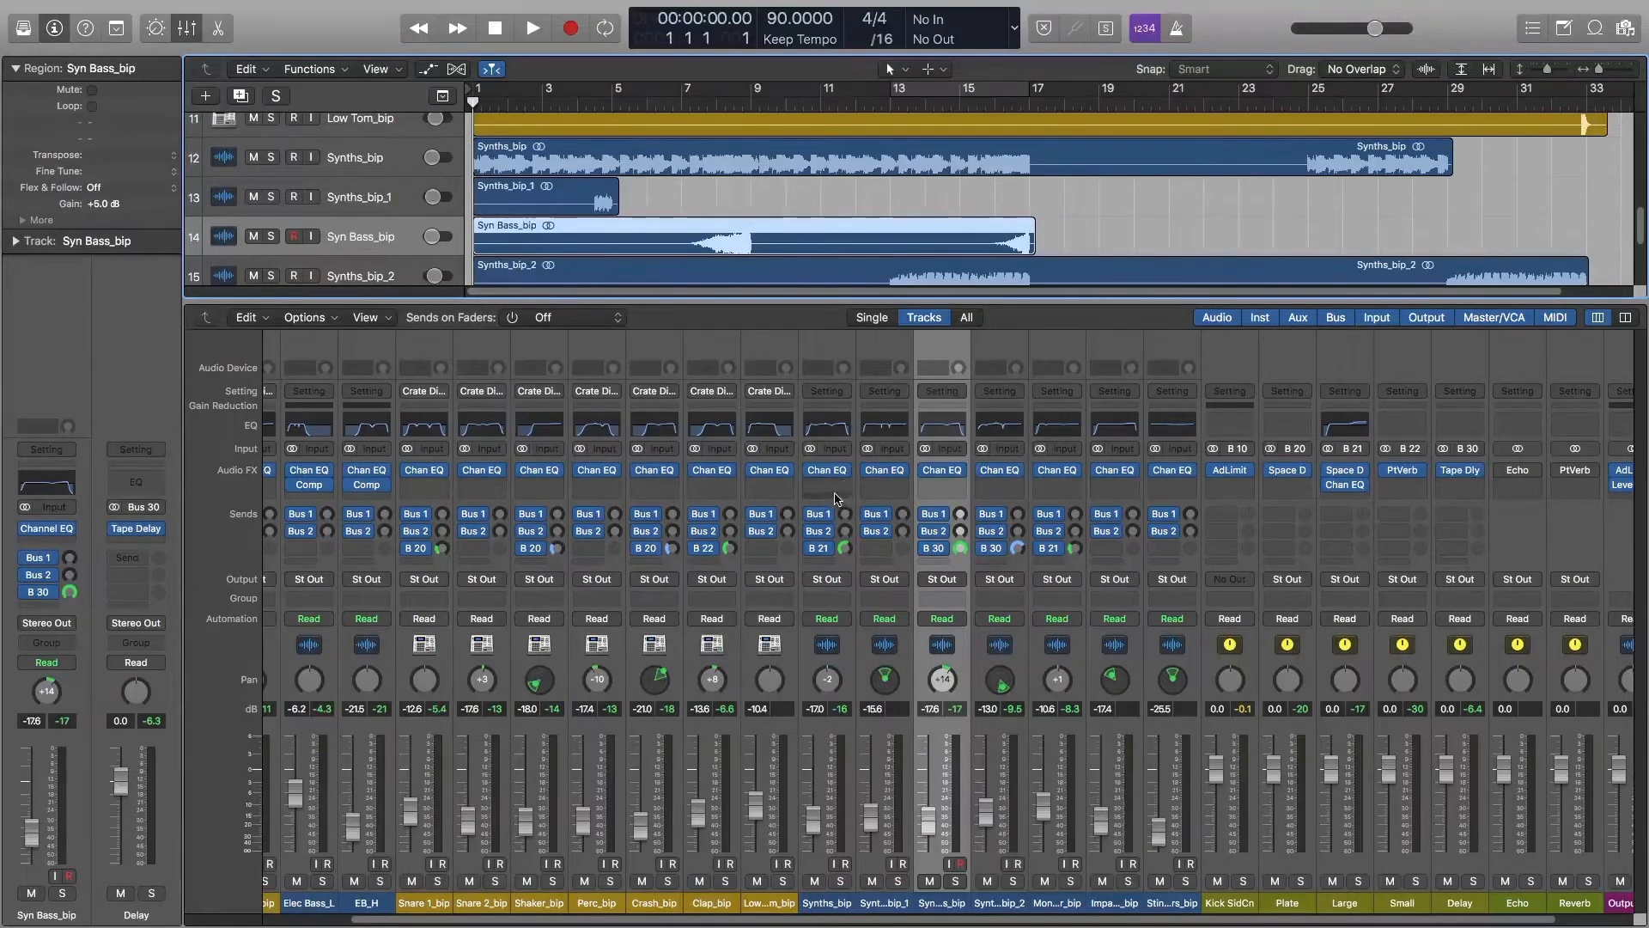
click(384, 188)
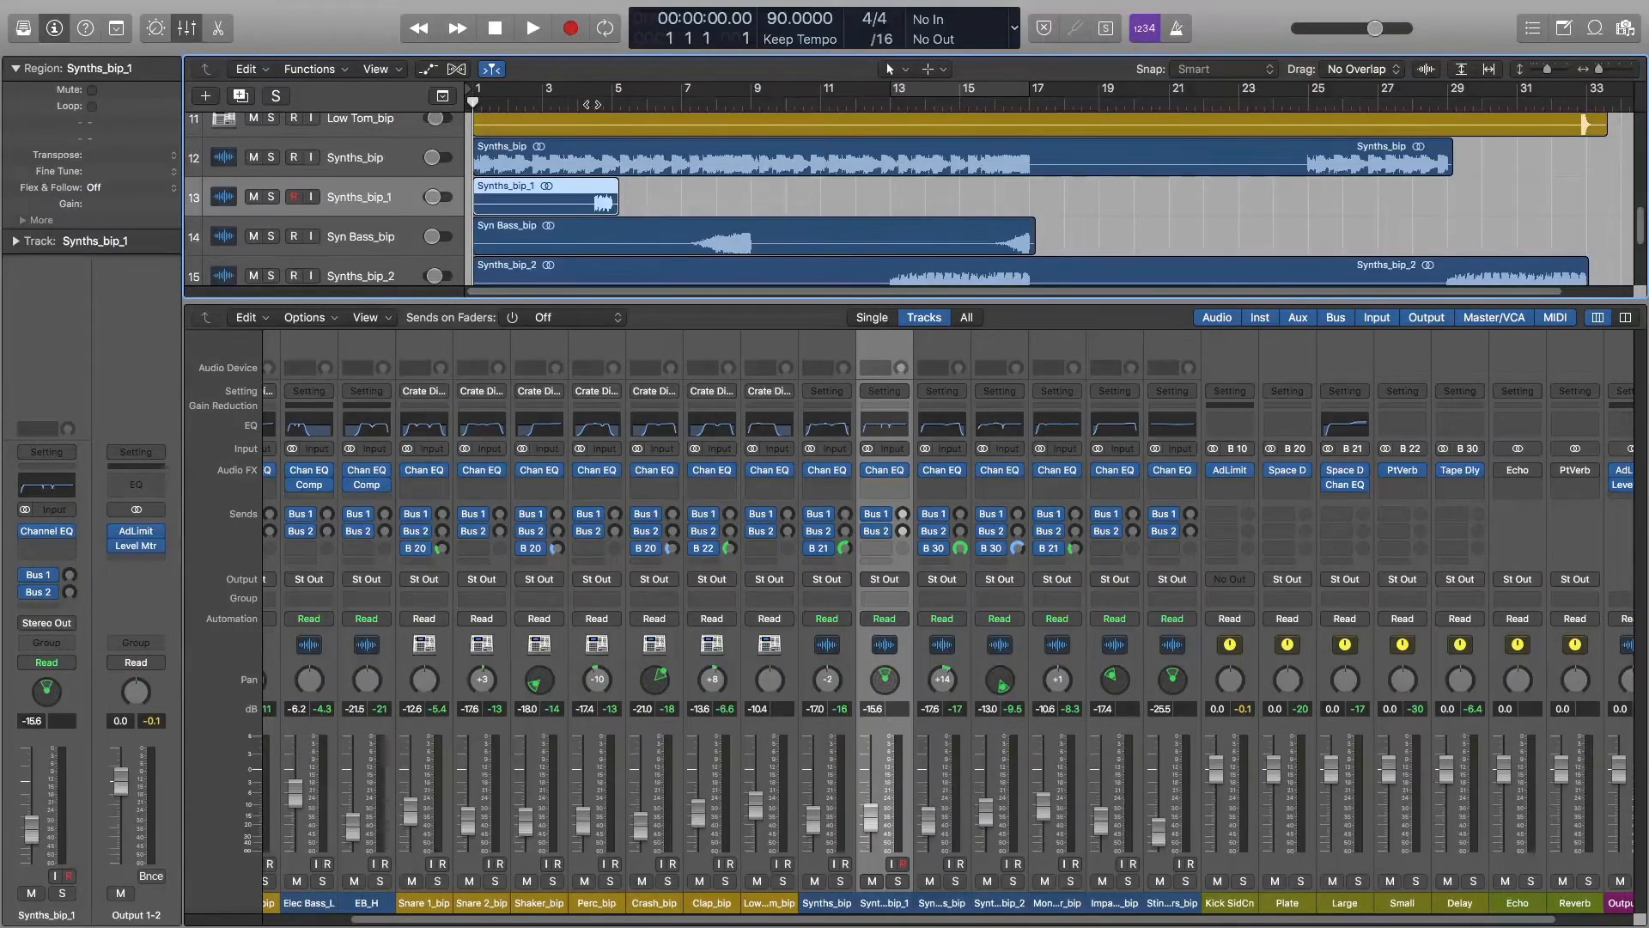
key(space)
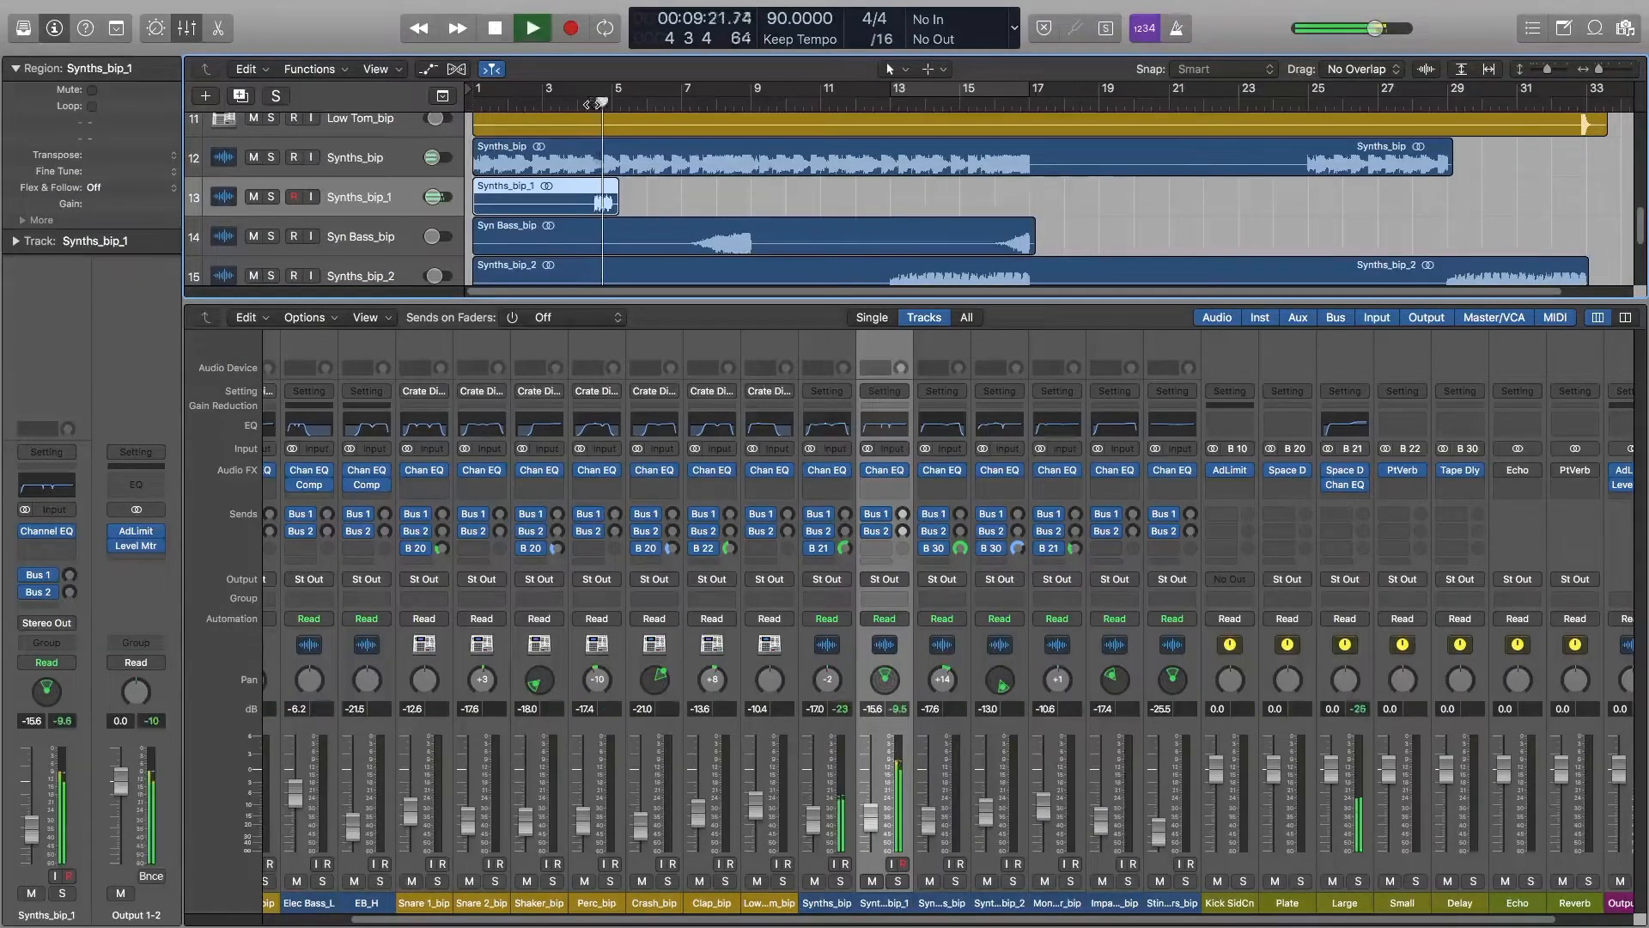
key(space)
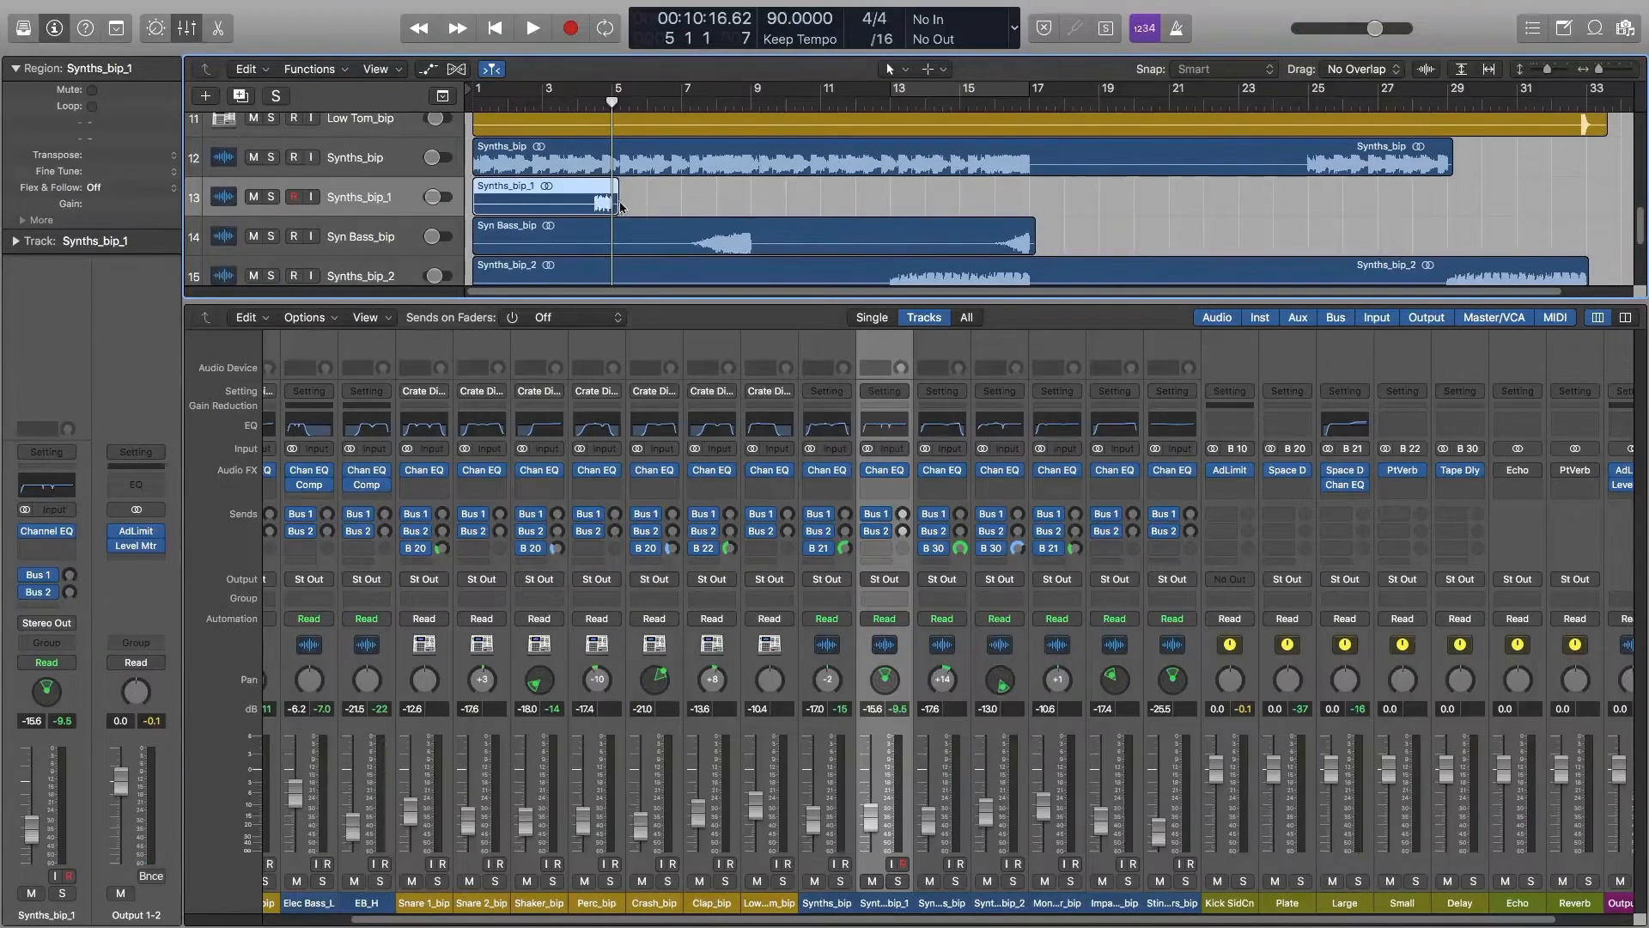
Examine the kick and bass tracks around bar 5 and replay the mix through the end of the Synths_bip_1 phrase
scroll(599, 206, up, 5)
scroll(599, 206, up, 4)
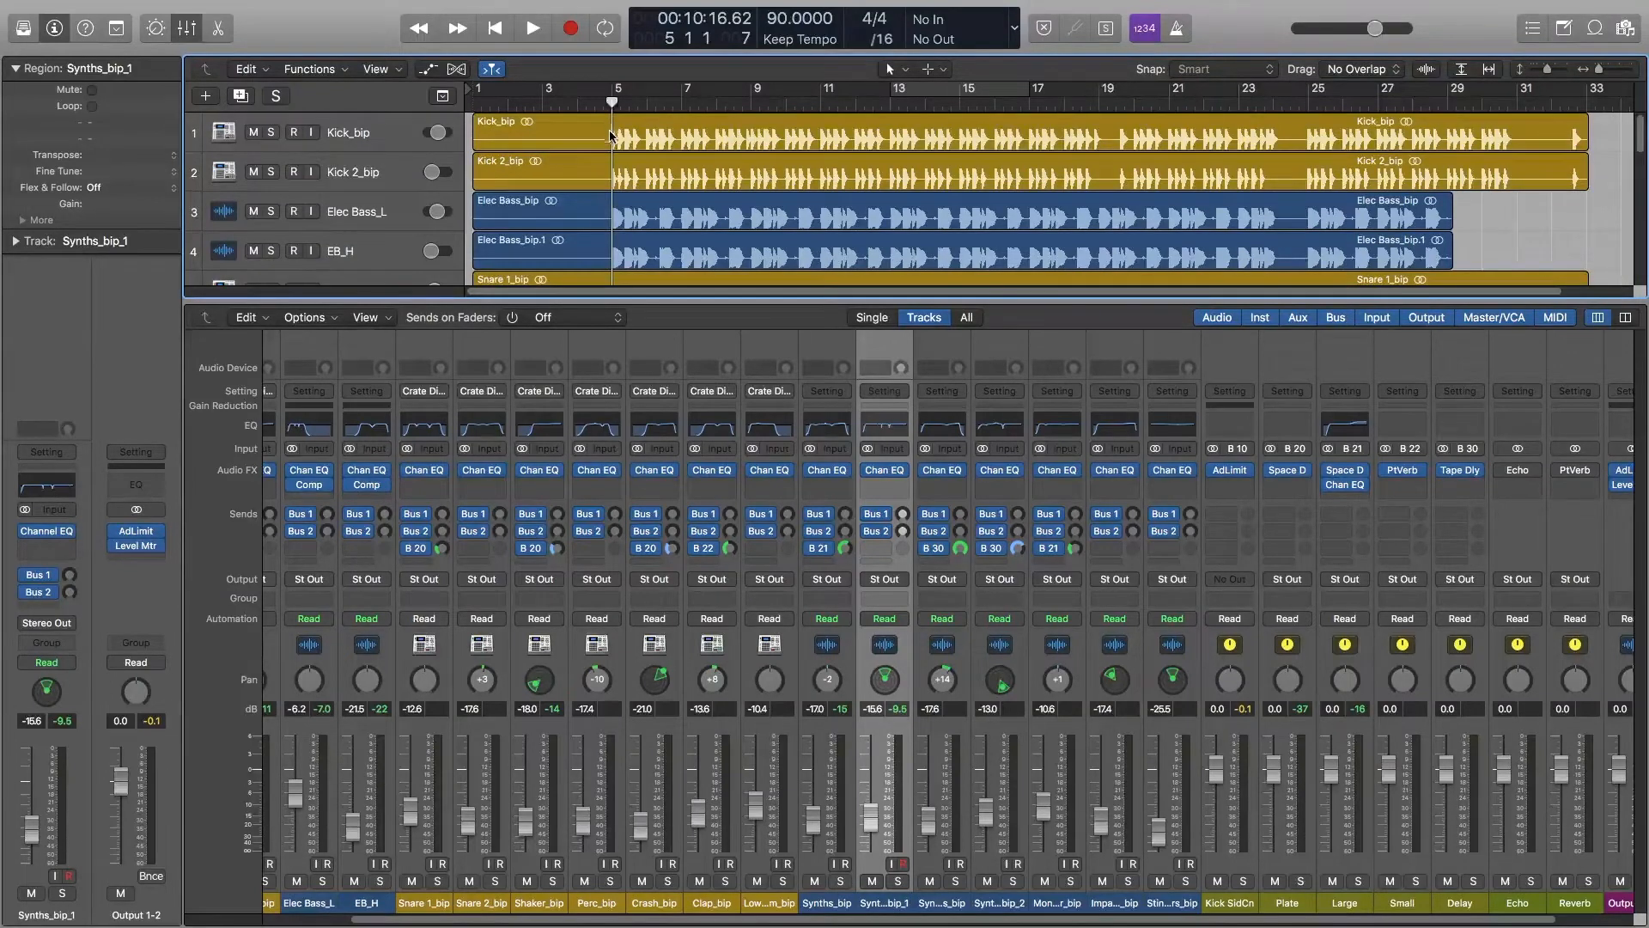
scroll(653, 139, down, 5)
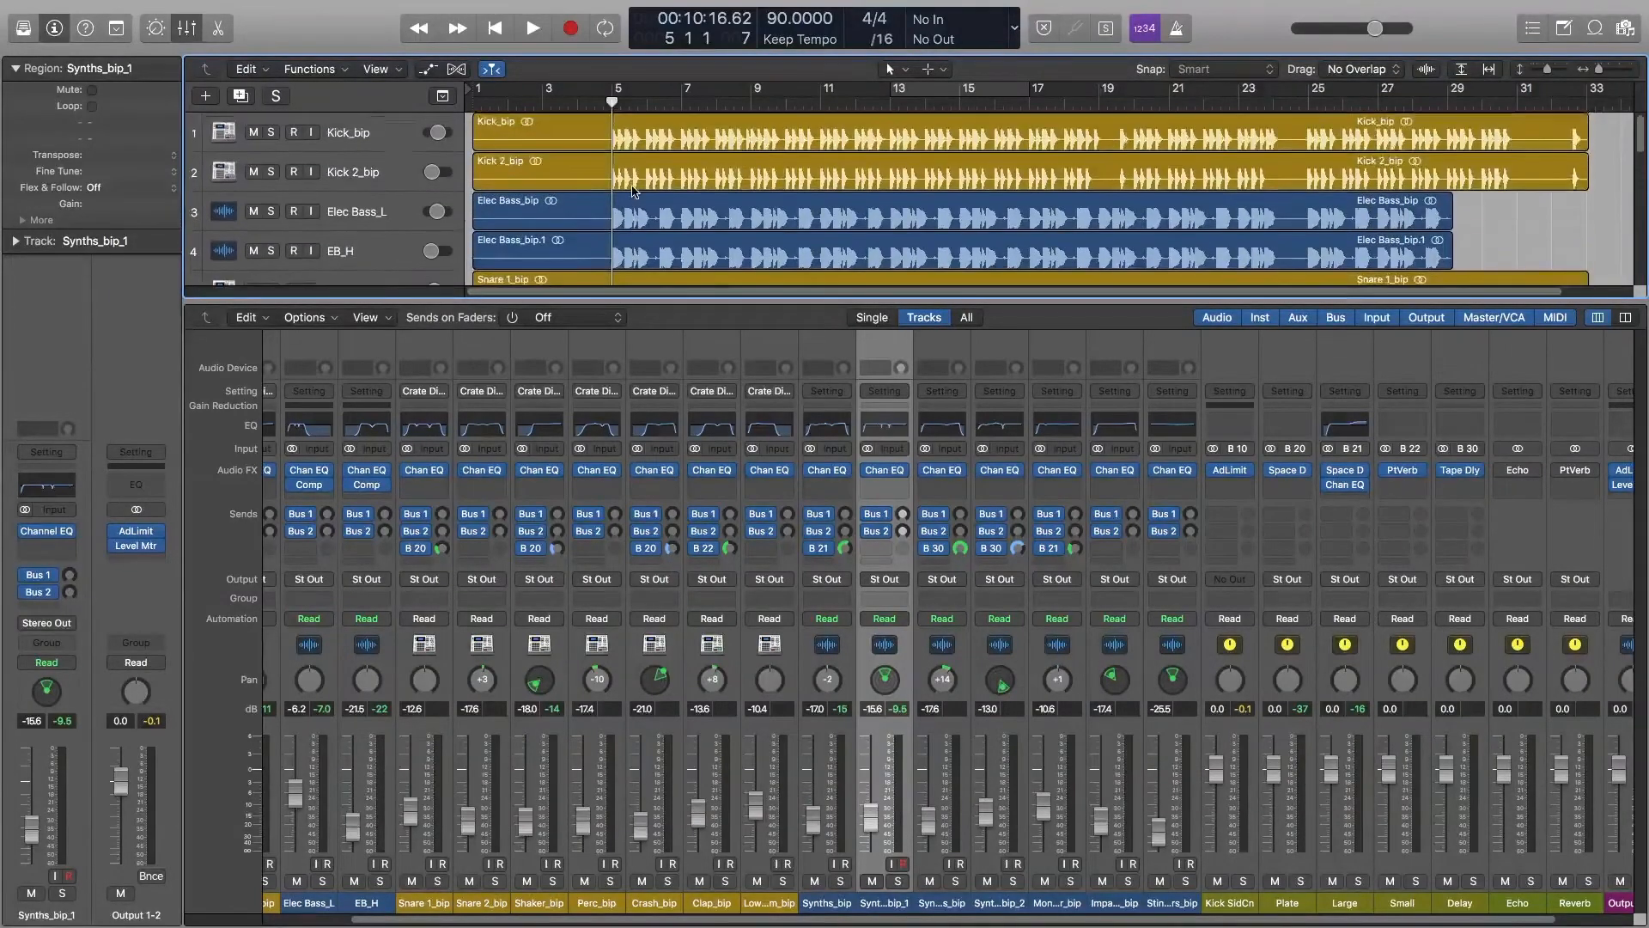
scroll(633, 191, down, 7)
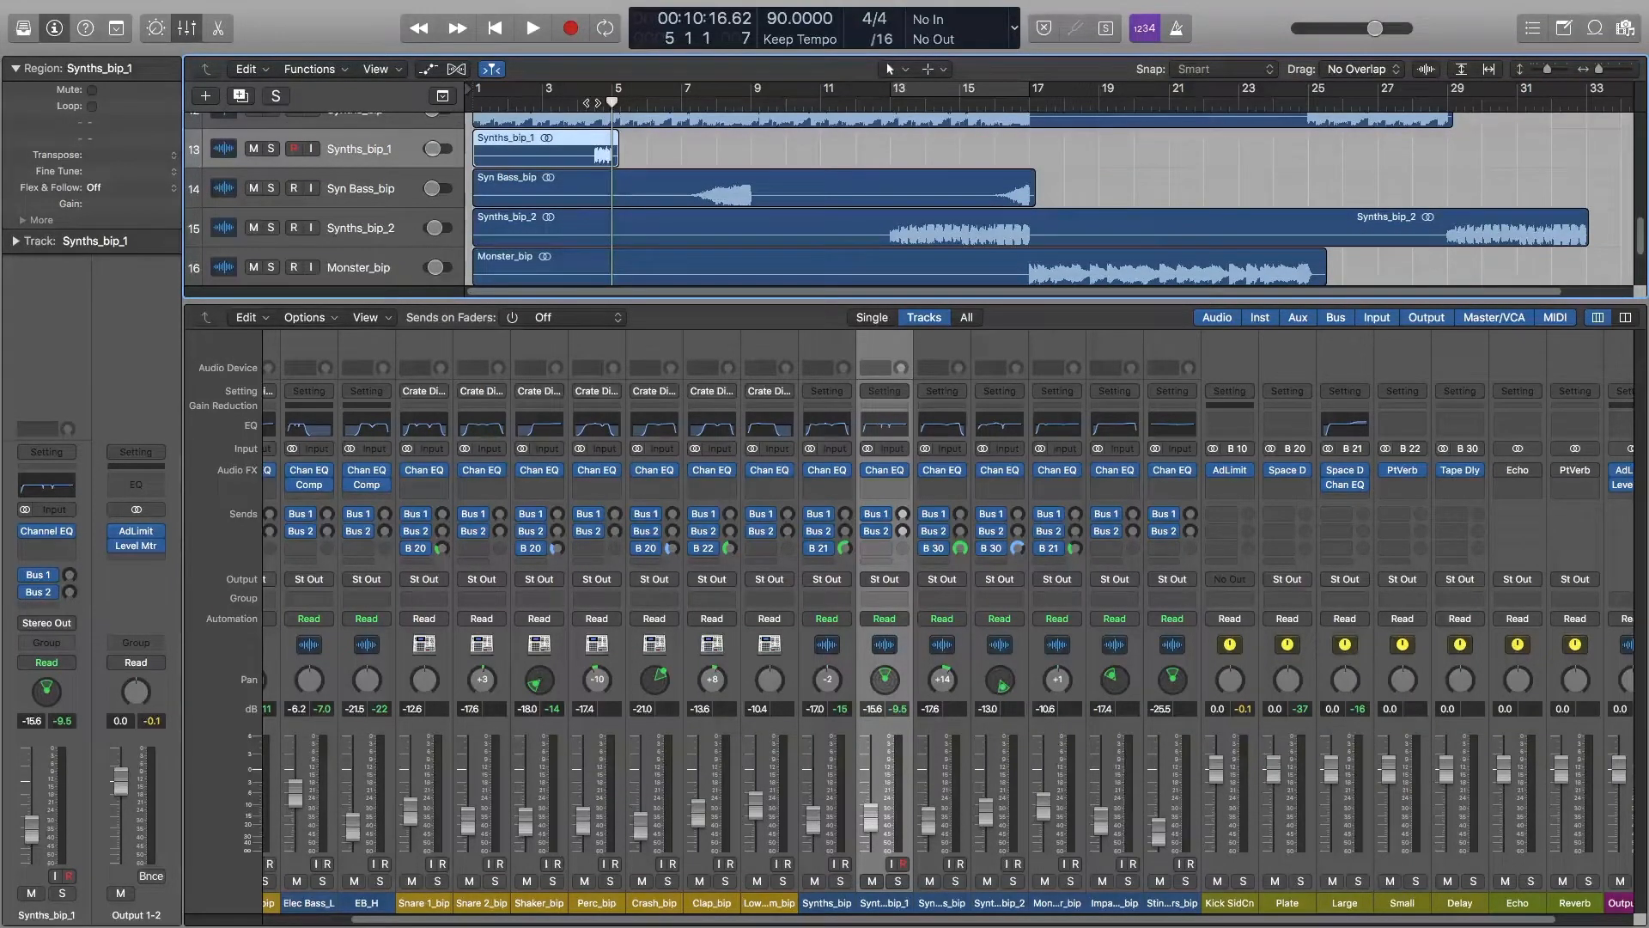
key(space)
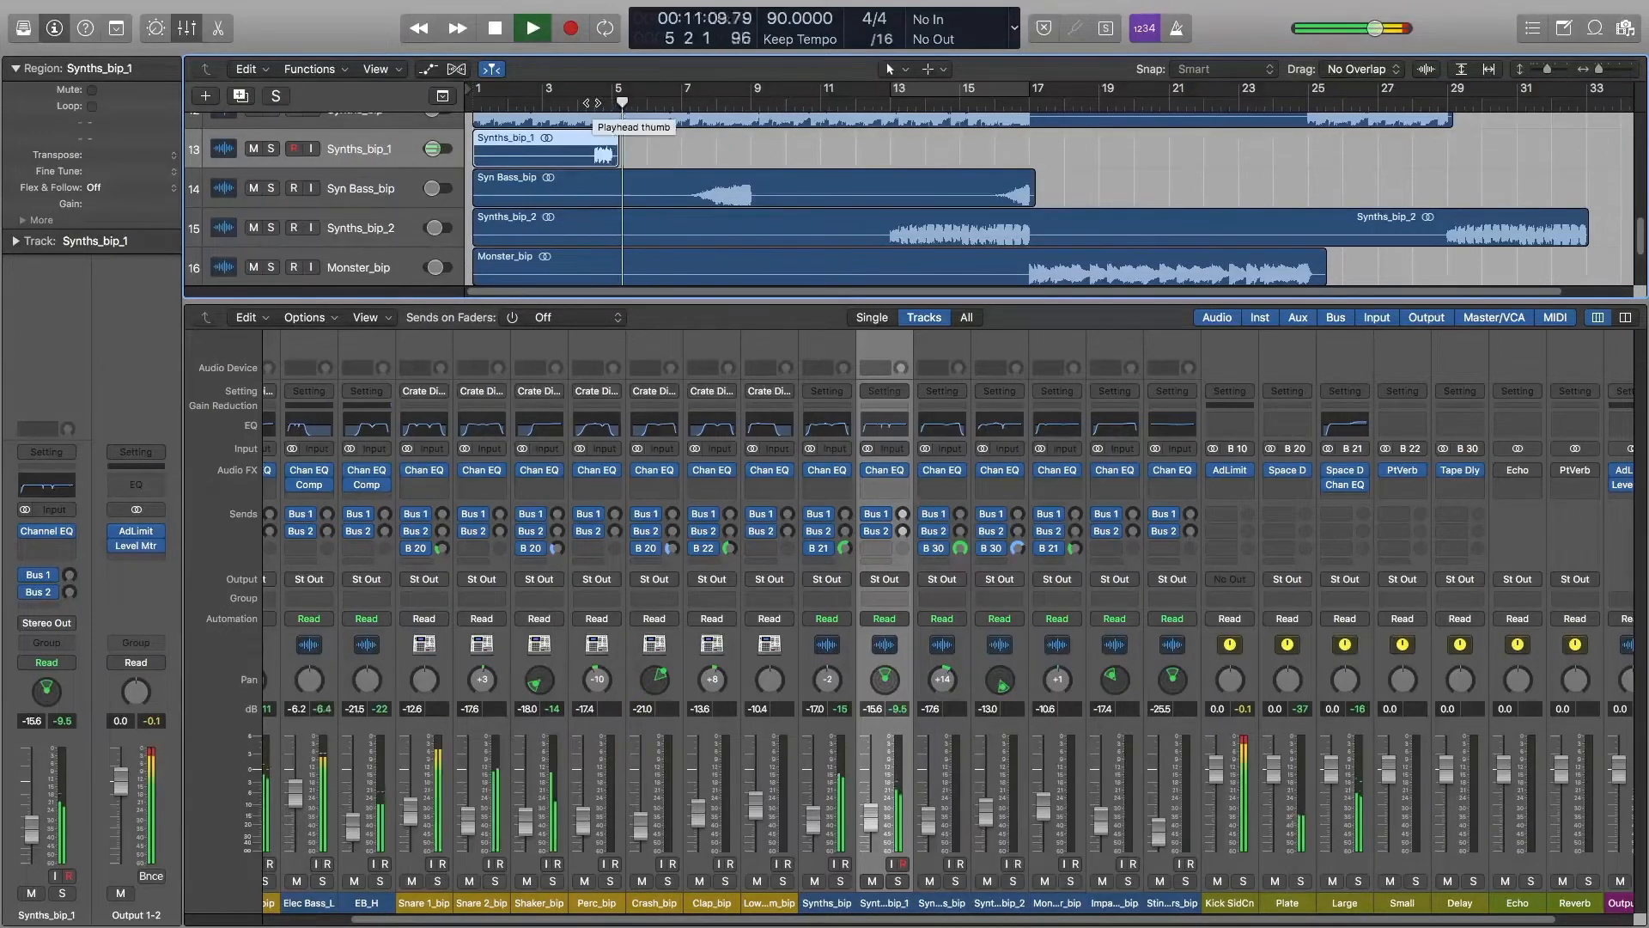
key(space)
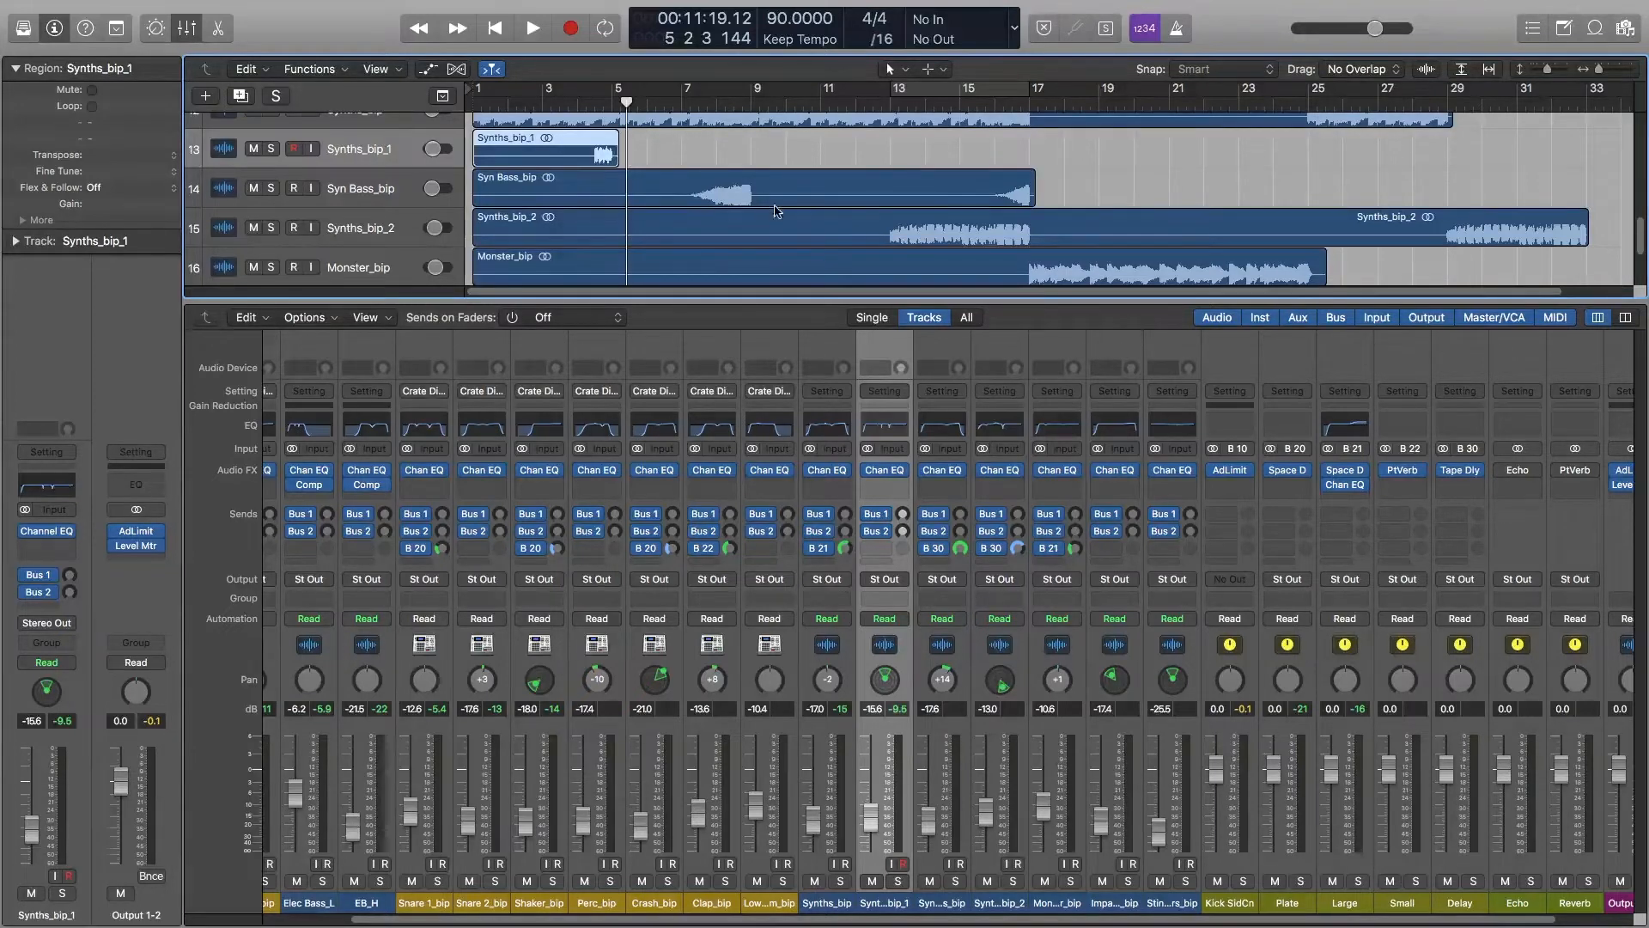
Insert a stereo Tremolo below the Channel EQ on Synths_bip_1, and enlarge and reposition the plug-in window
click(903, 486)
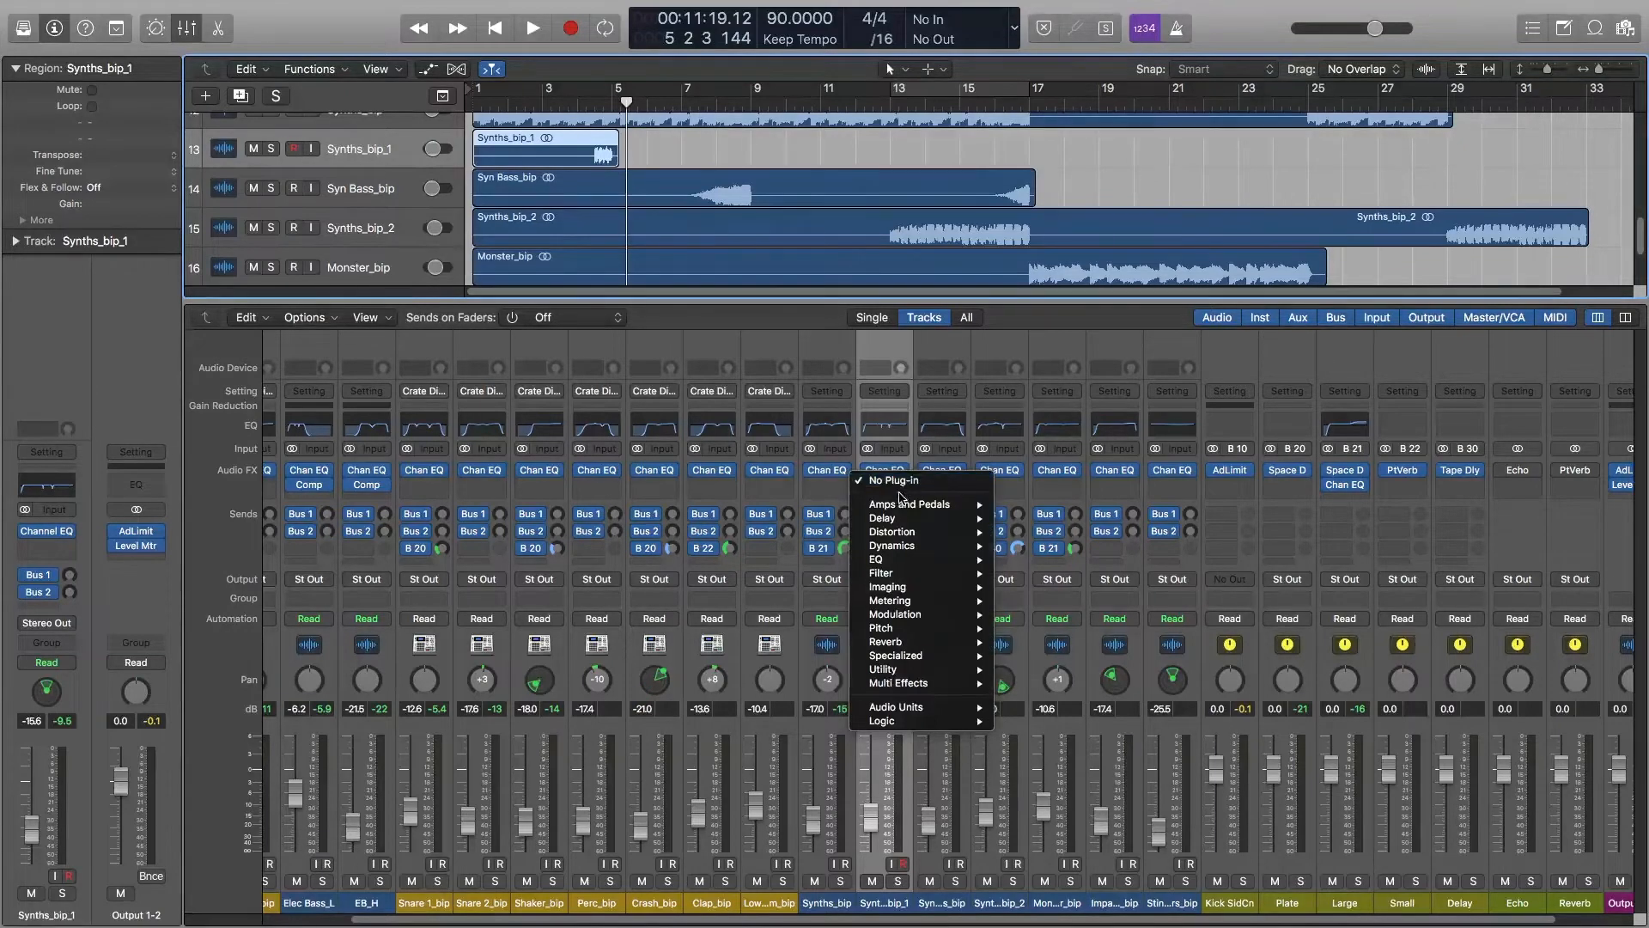
mouse_move(919, 620)
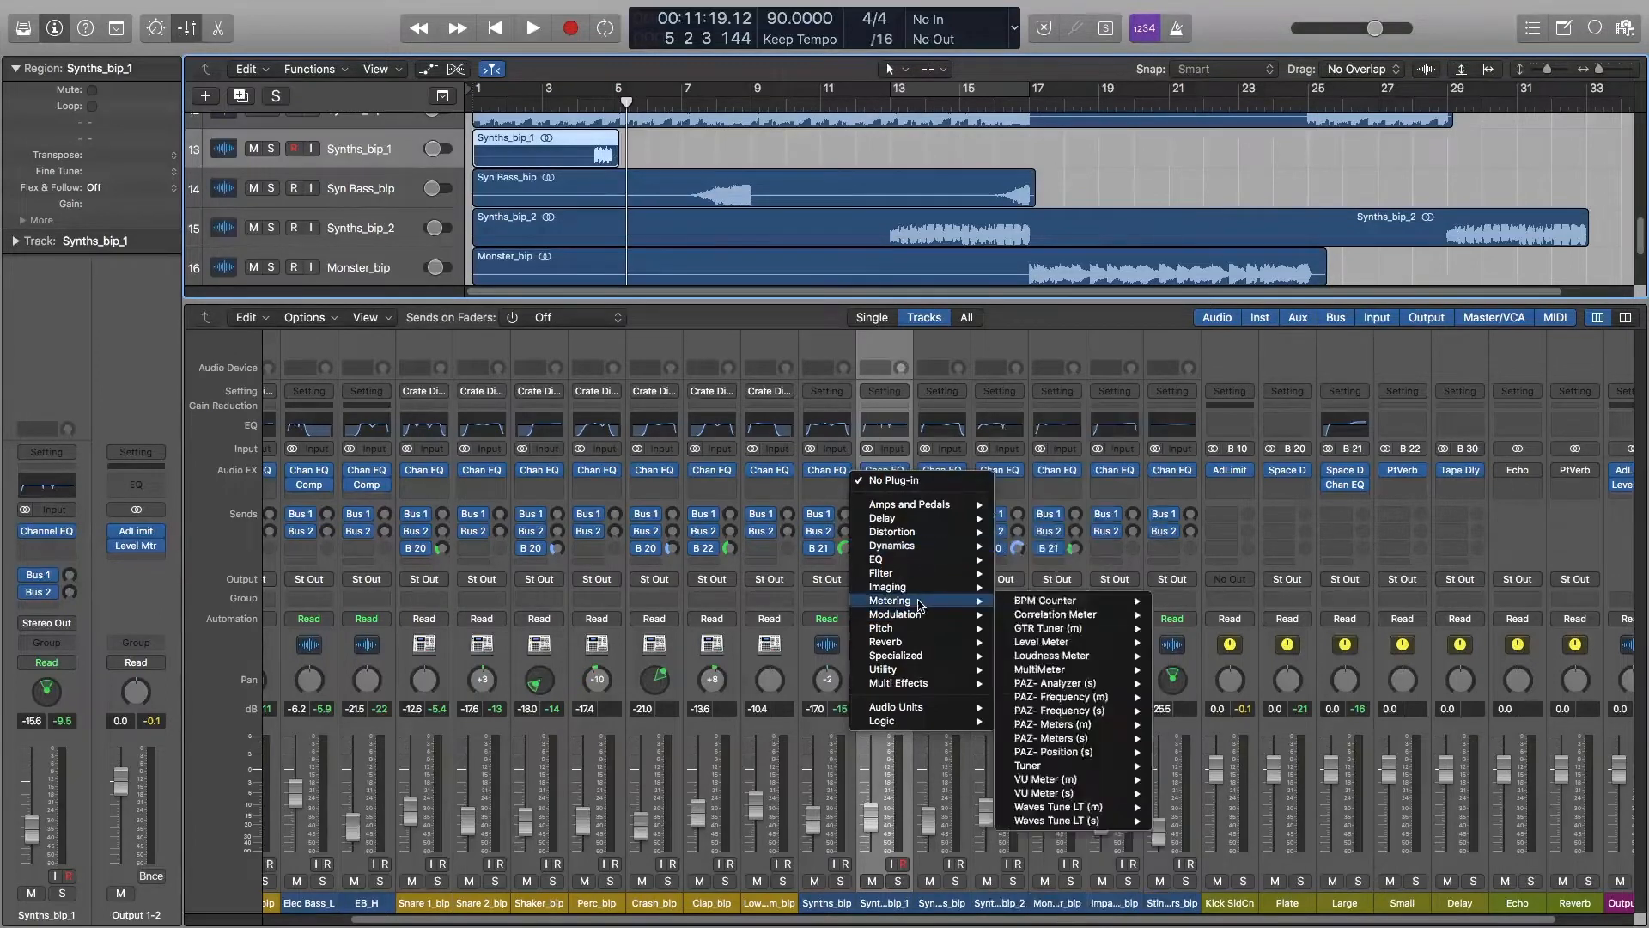
mouse_move(1069, 912)
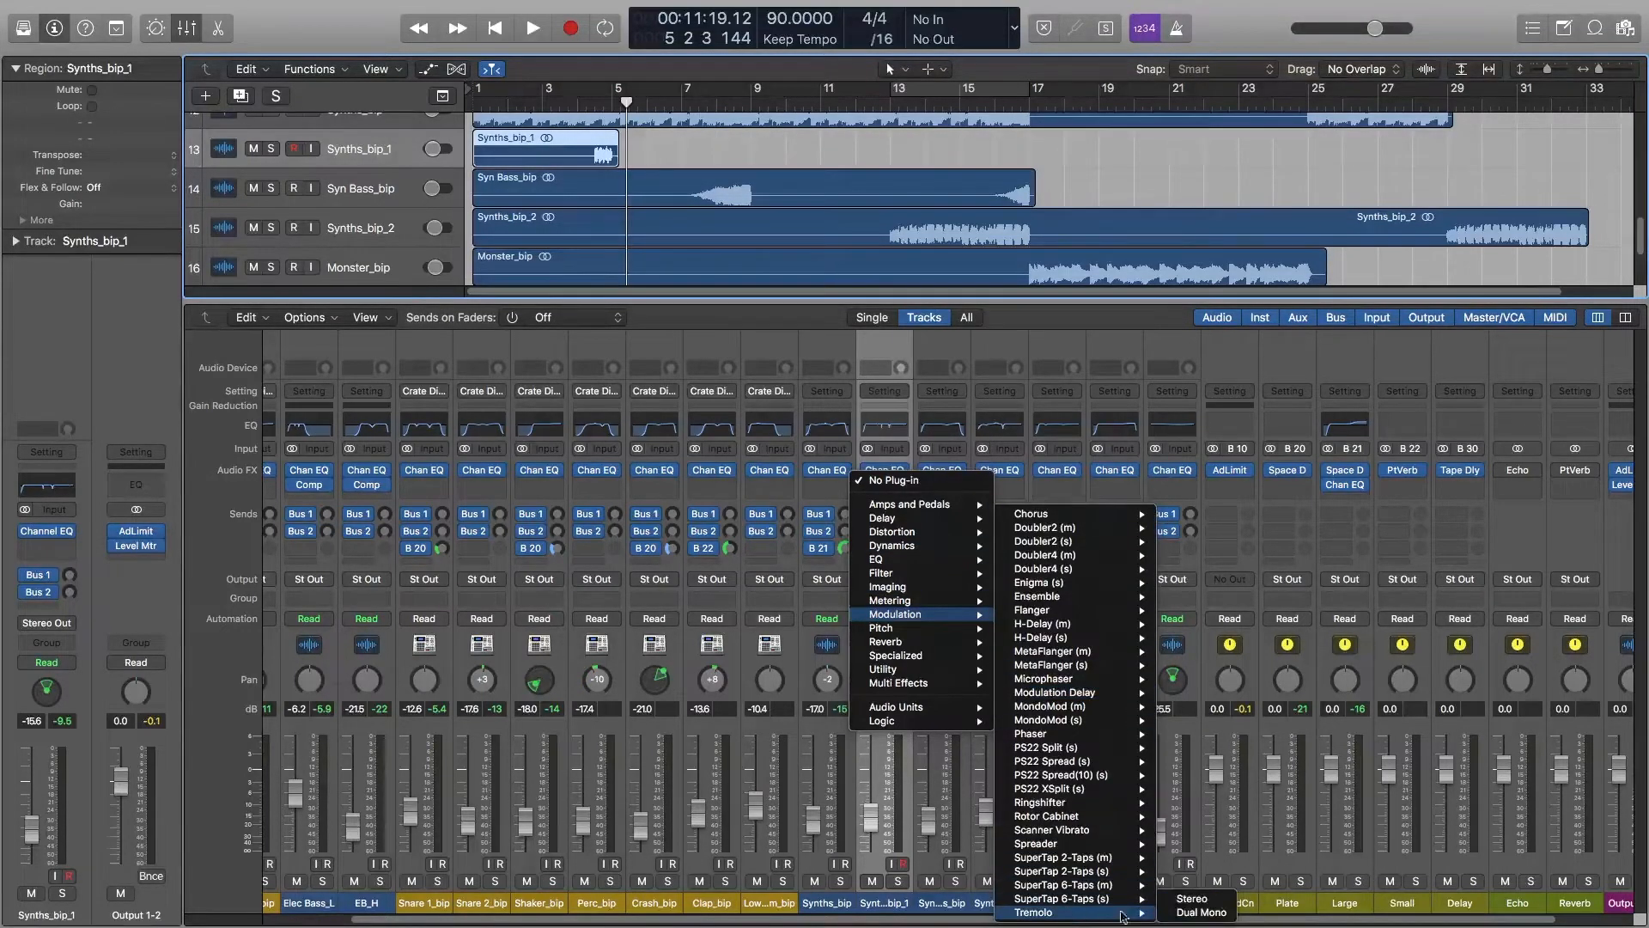
click(1209, 898)
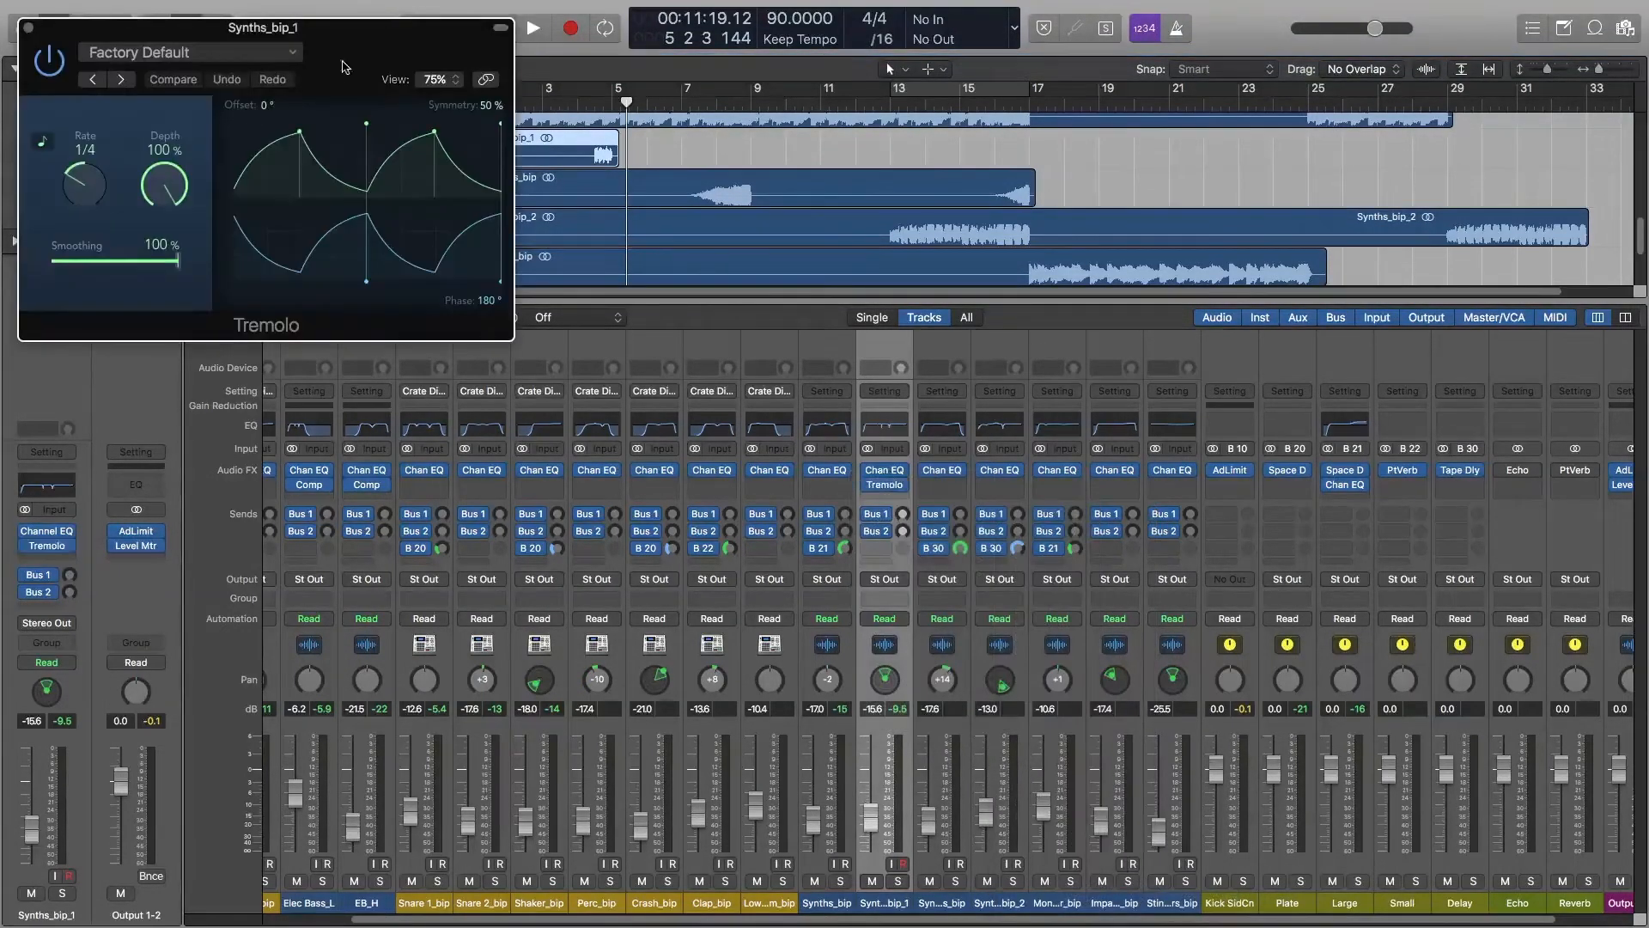
drag(383, 63, 508, 131)
drag(636, 406, 791, 526)
drag(550, 106, 836, 366)
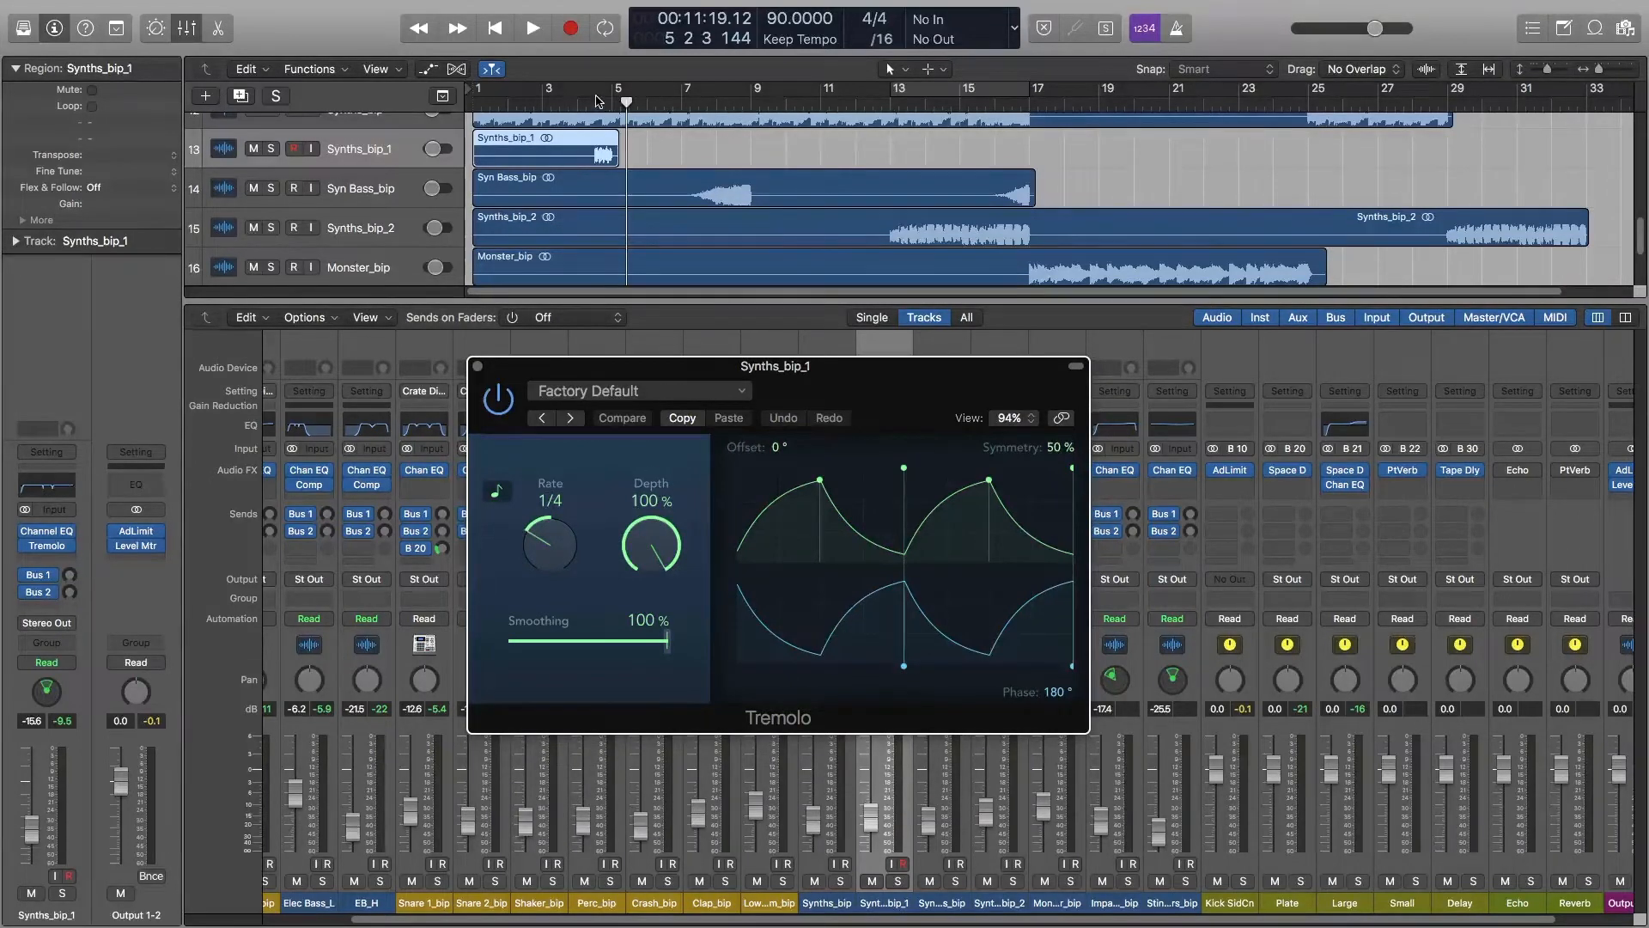
Solo Synths_bip_1 and loop its phrase from about bar 4 beat 2 to just past bar 5 to hear the Tremolo
drag(579, 94, 628, 92)
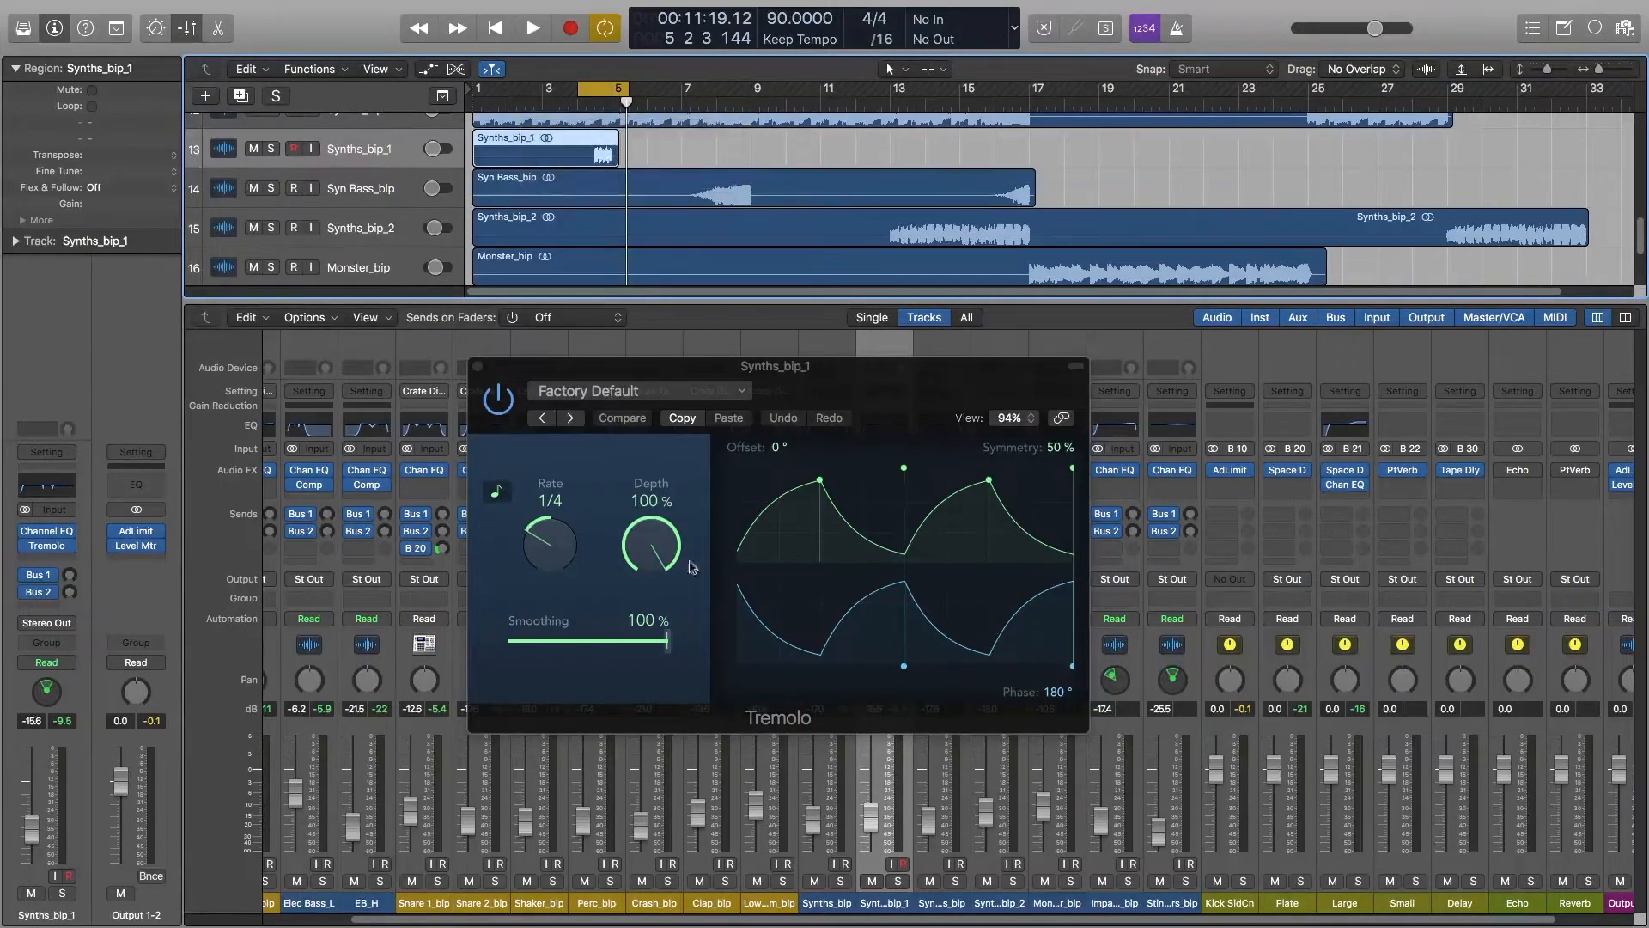
key(s)
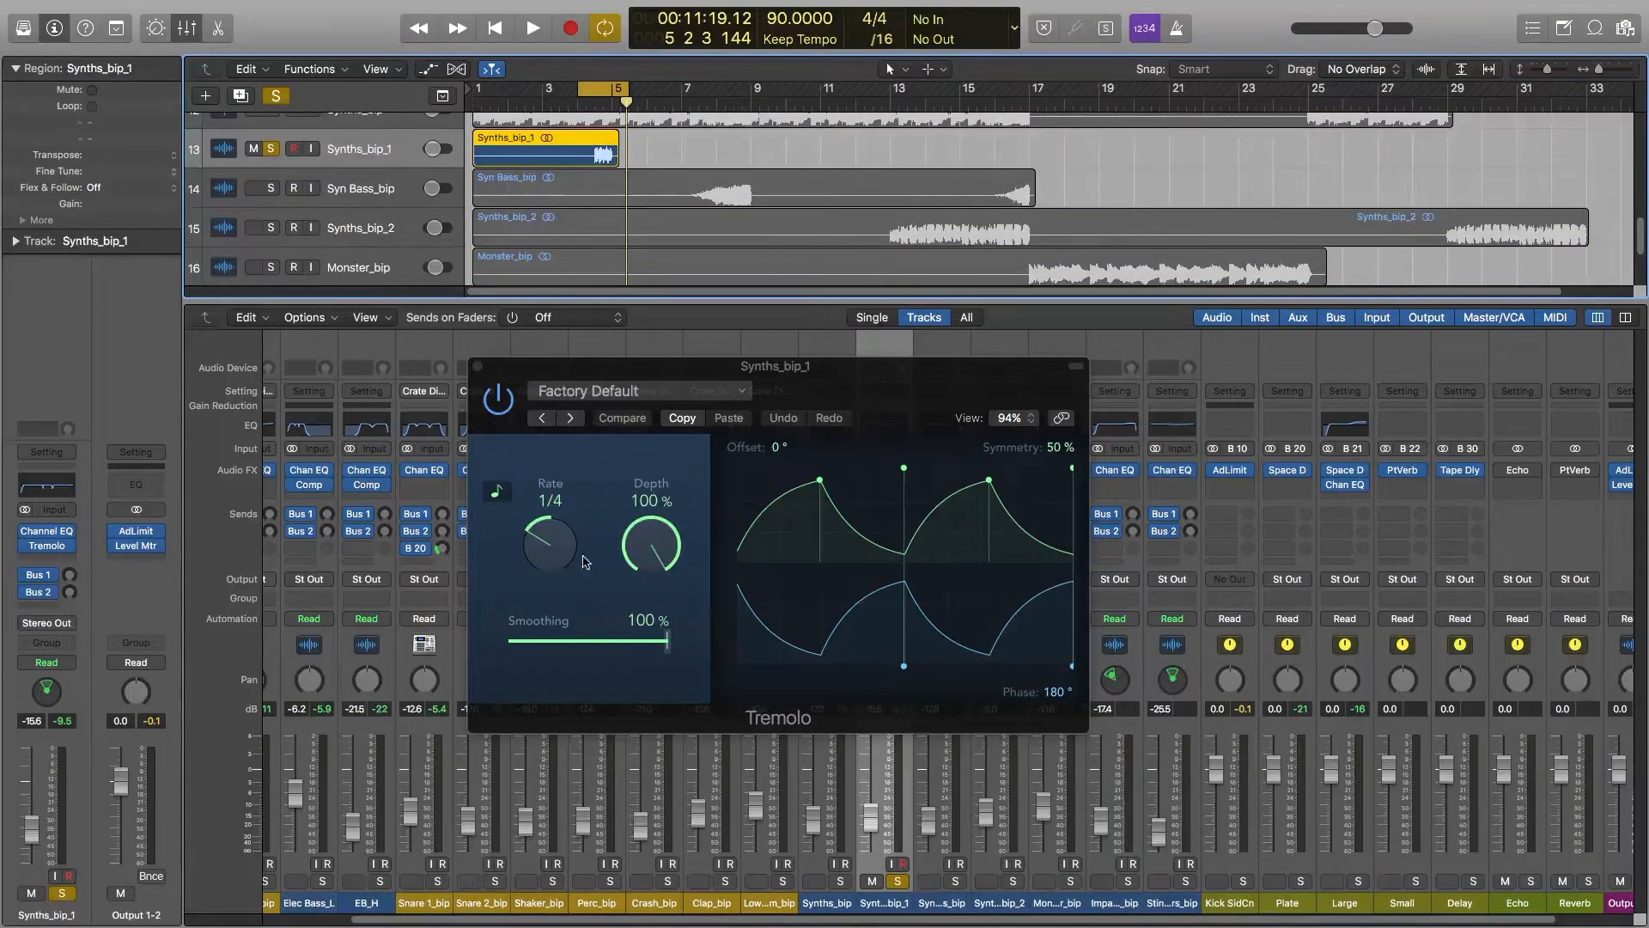
key(space)
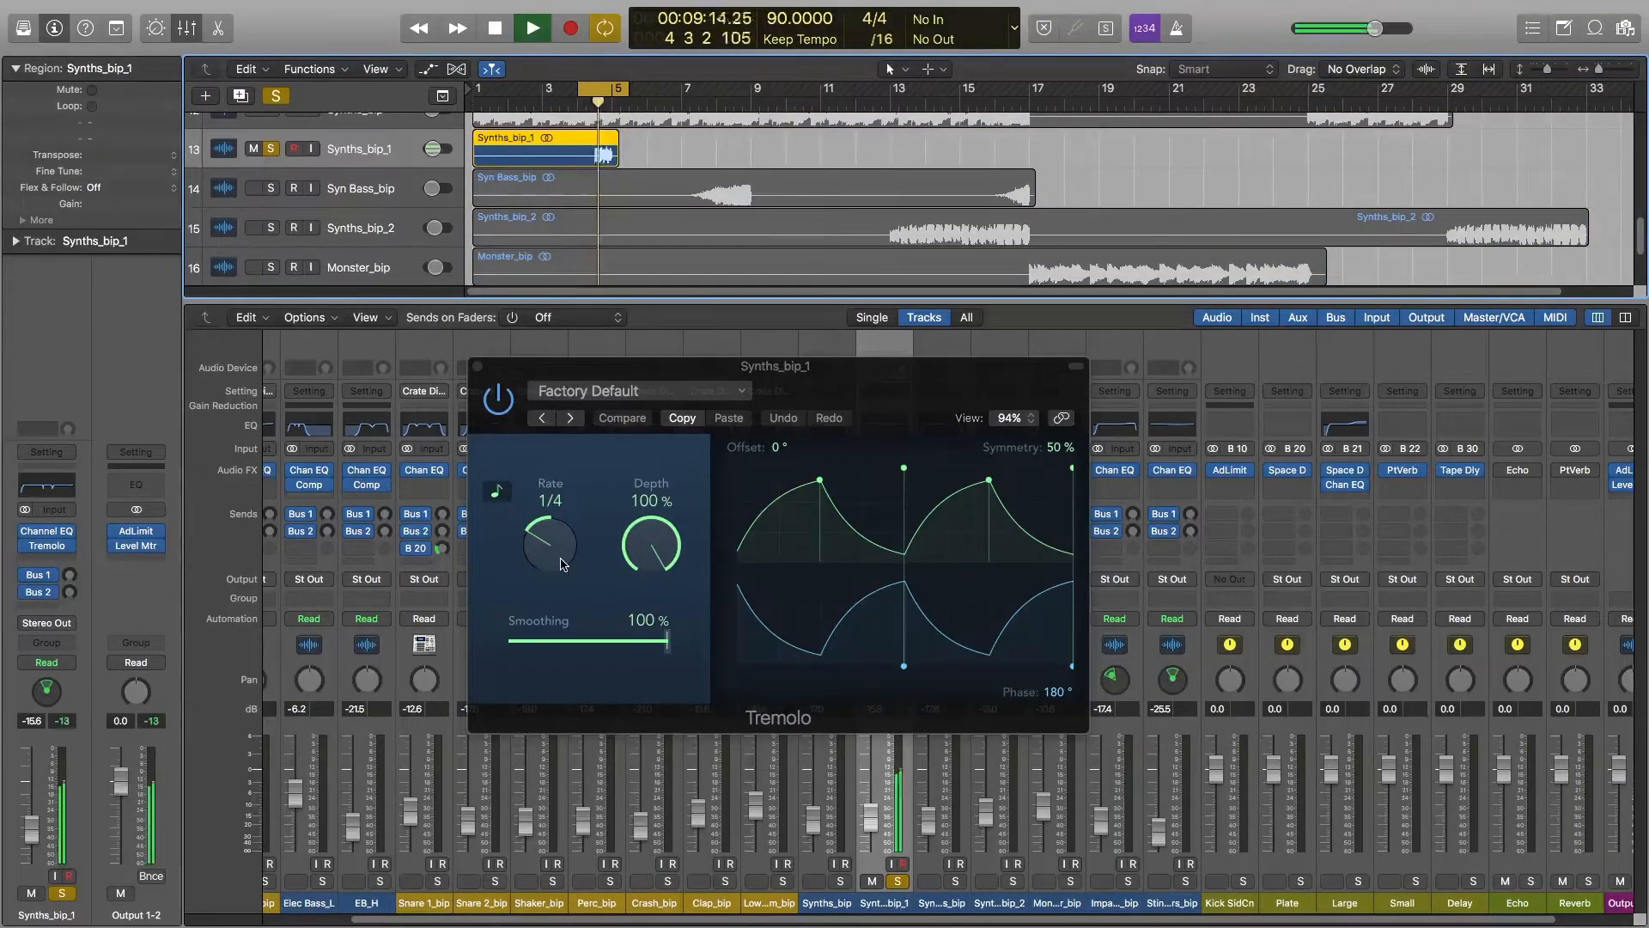
key(space)
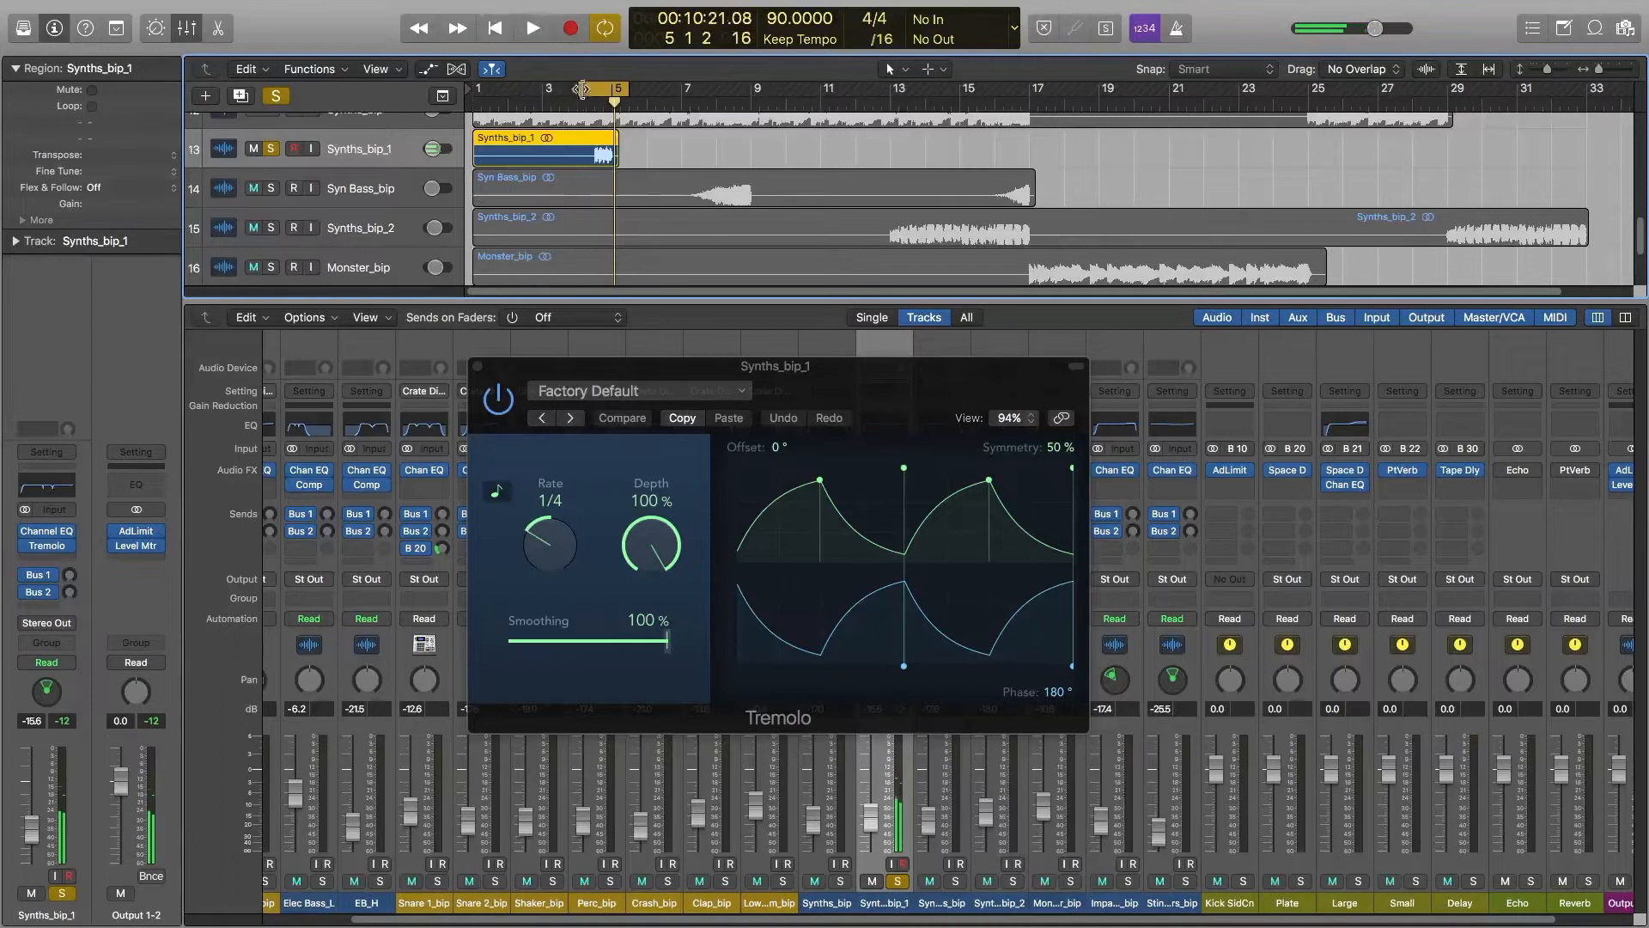
drag(579, 89, 590, 88)
key(space)
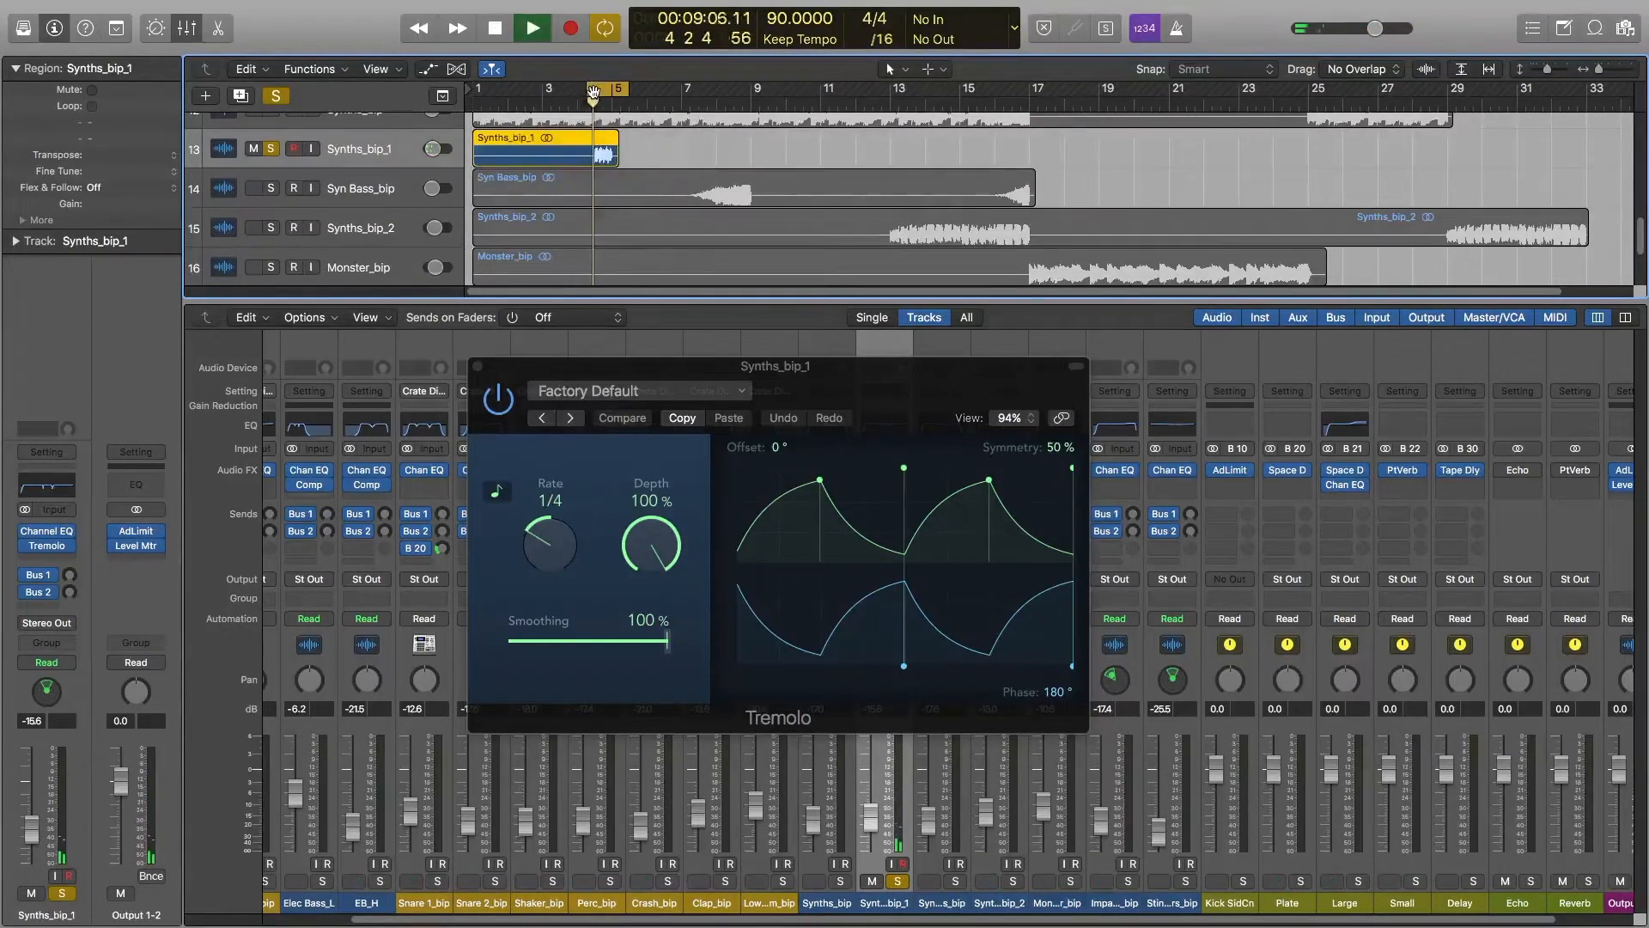
Compare the loop with Tremolo bypassed and enabled, set its rate to 1/16, and play the result
click(501, 402)
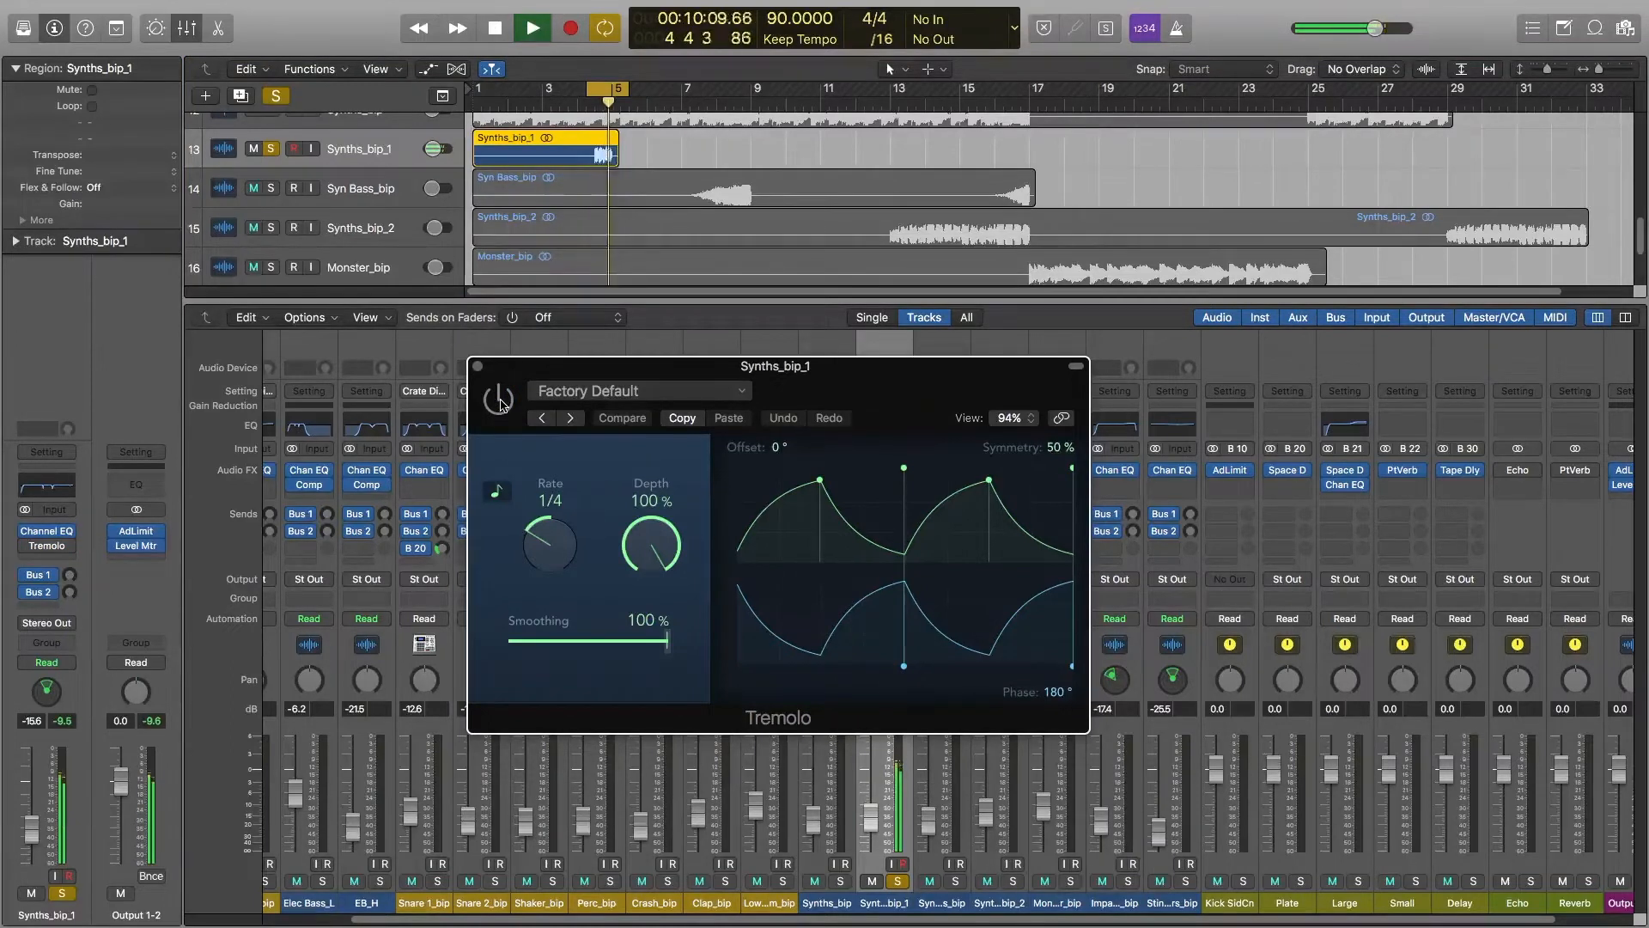
key(space)
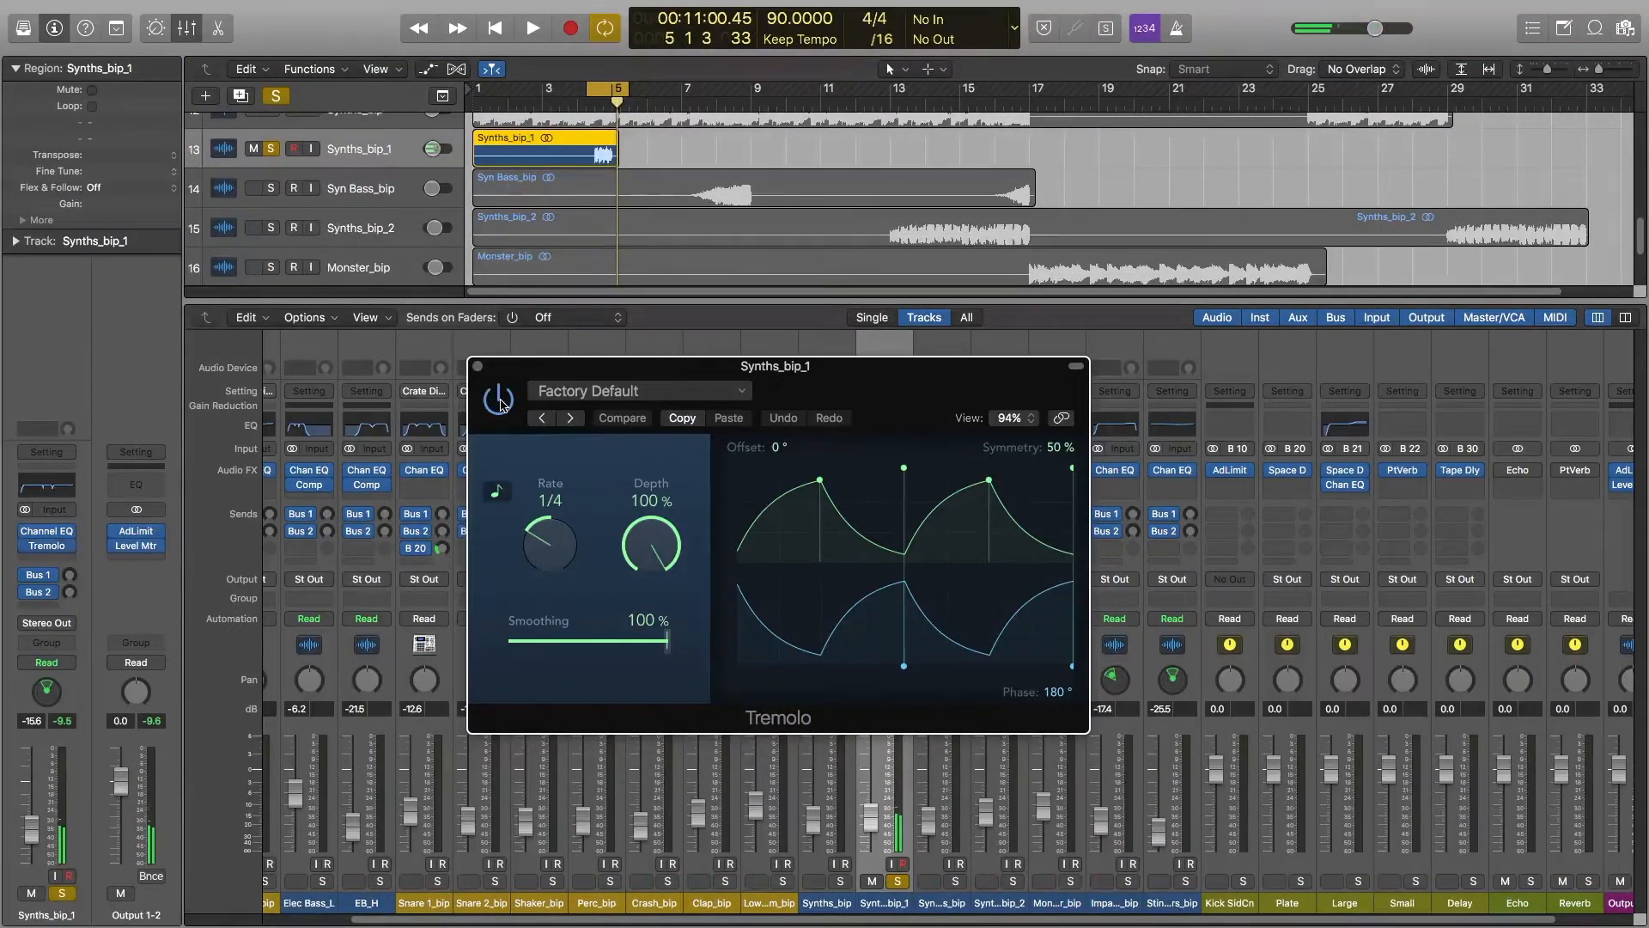
drag(563, 549, 556, 523)
key(space)
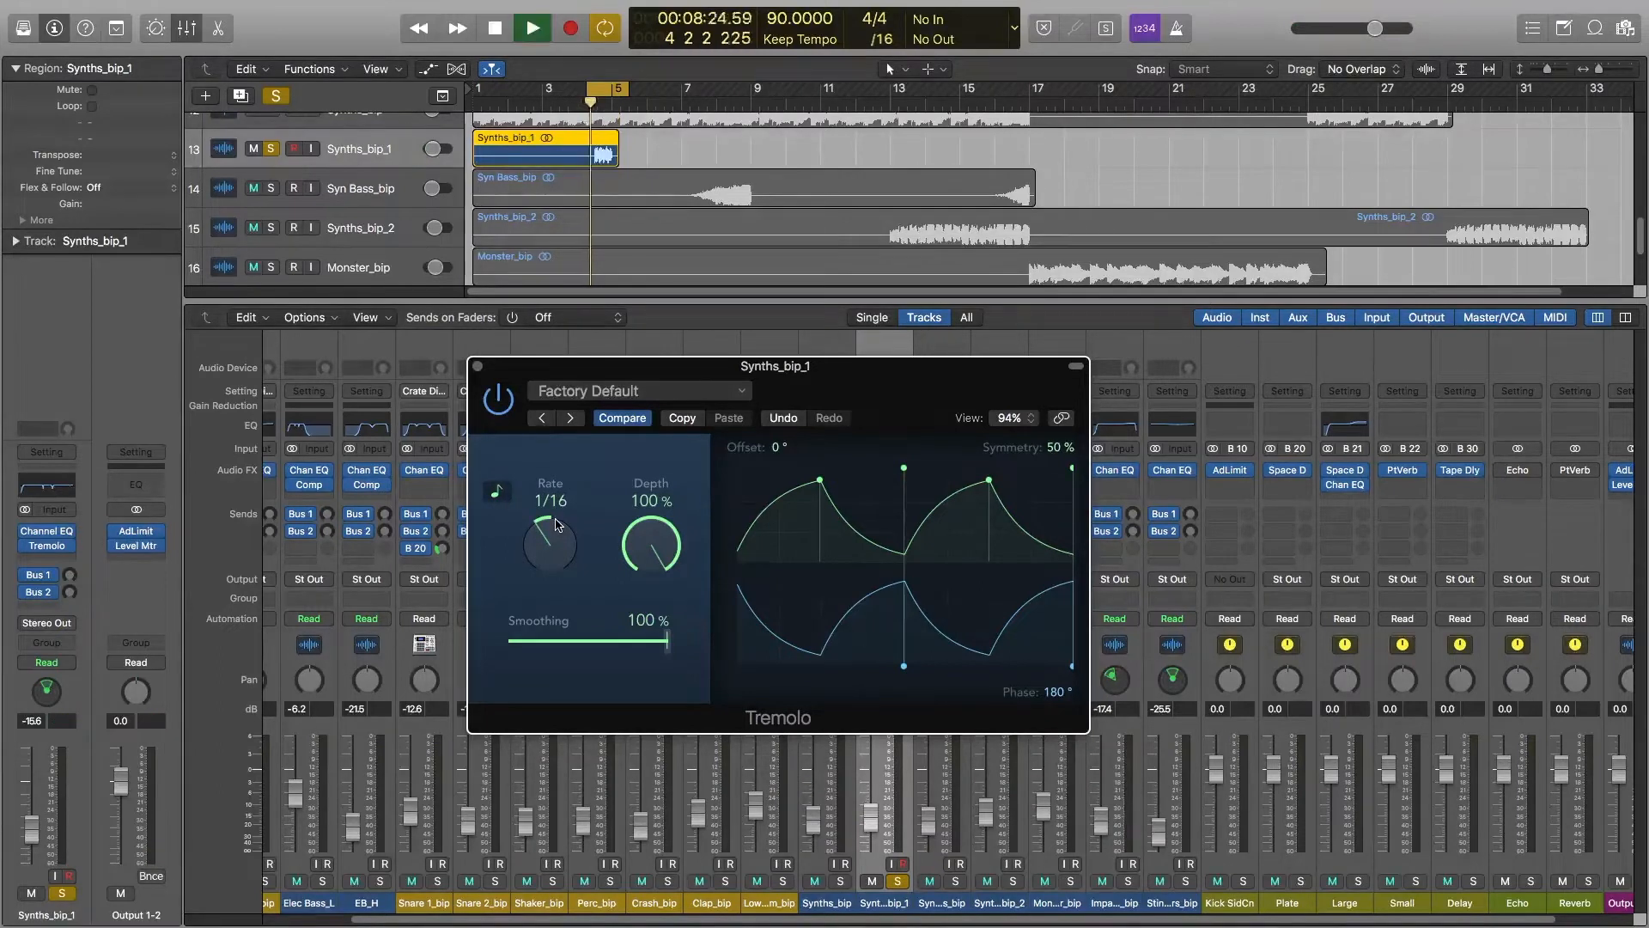
key(space)
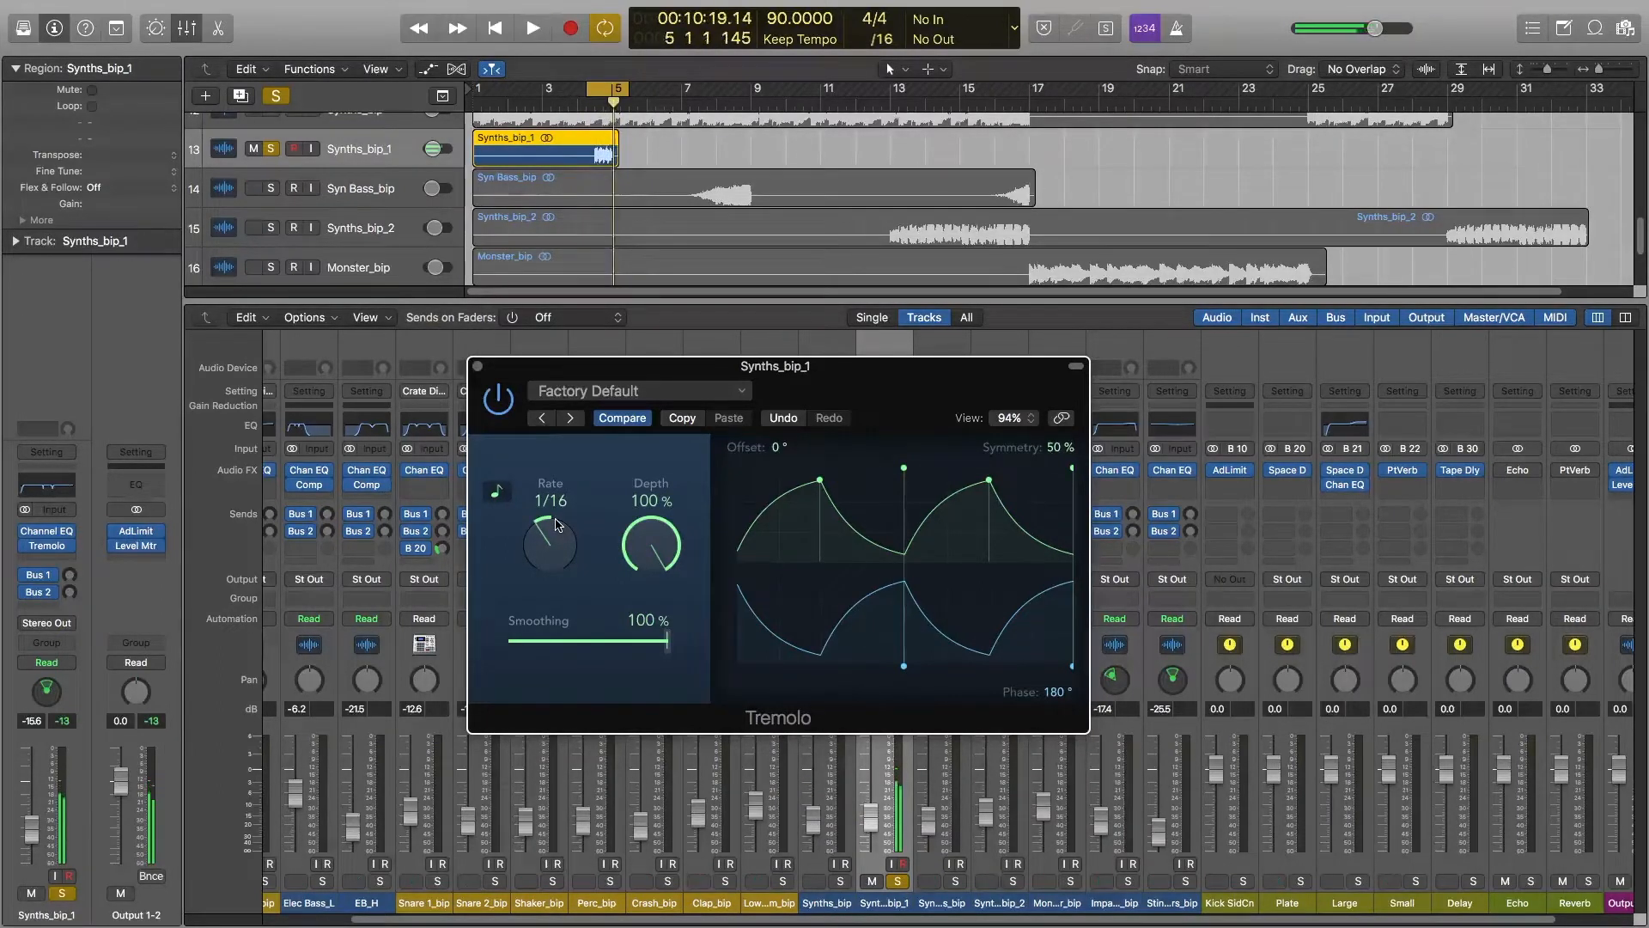
Try the Tremolo at 51% symmetry, 10° offset and depths of 85% and 37%, and play the loop
drag(659, 548, 658, 577)
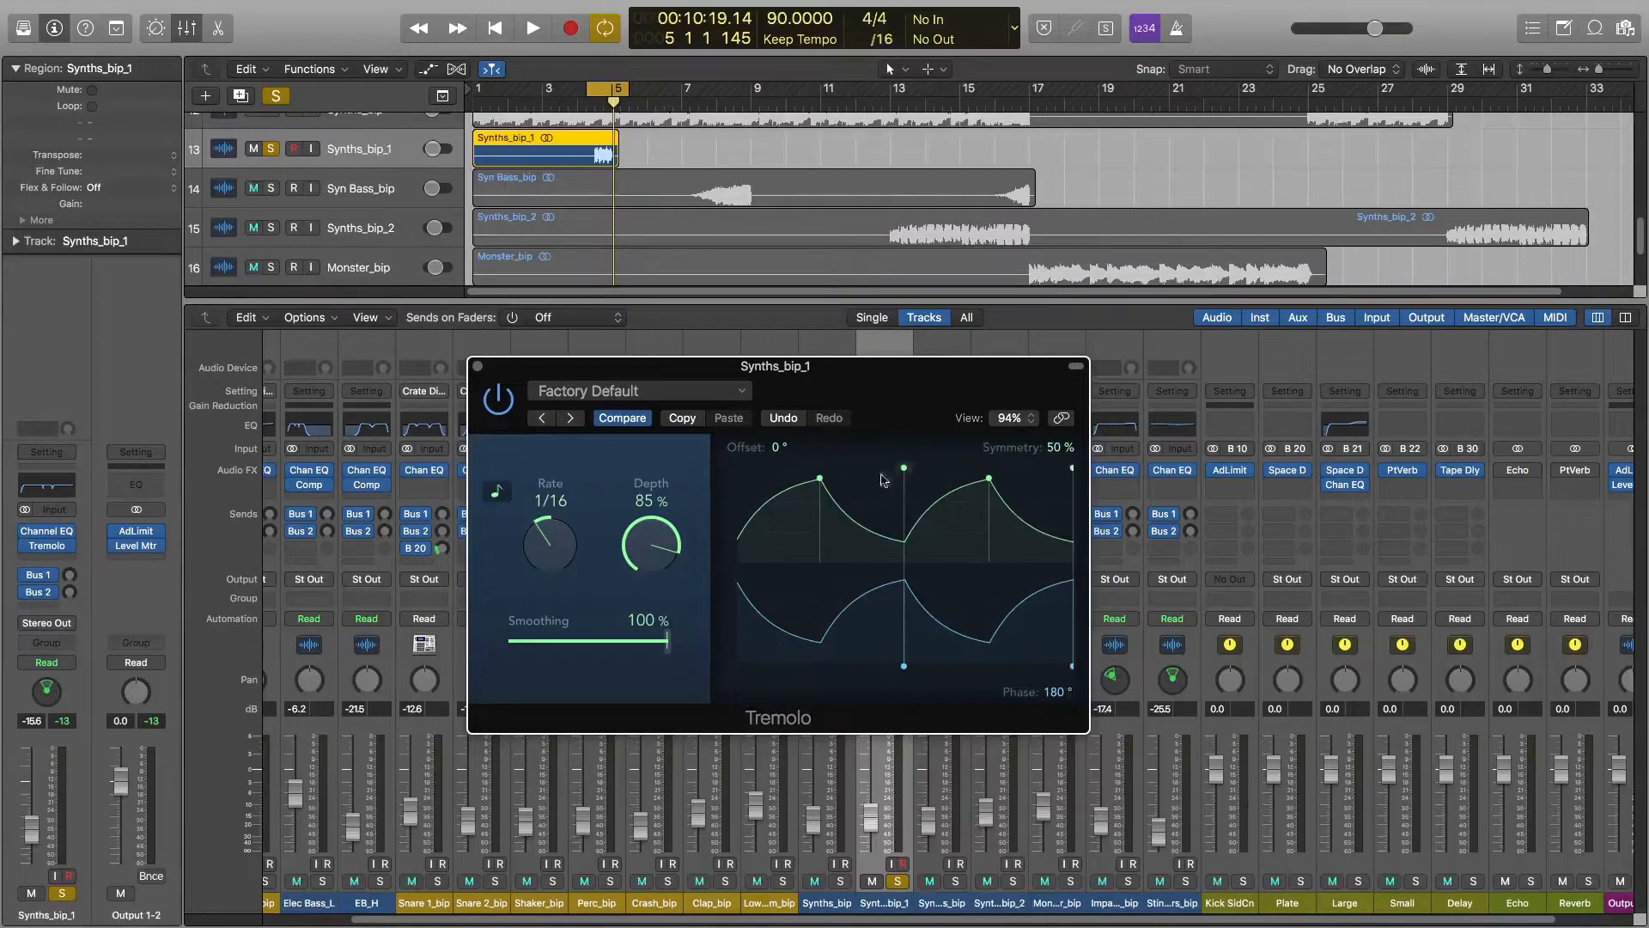
drag(817, 485, 822, 487)
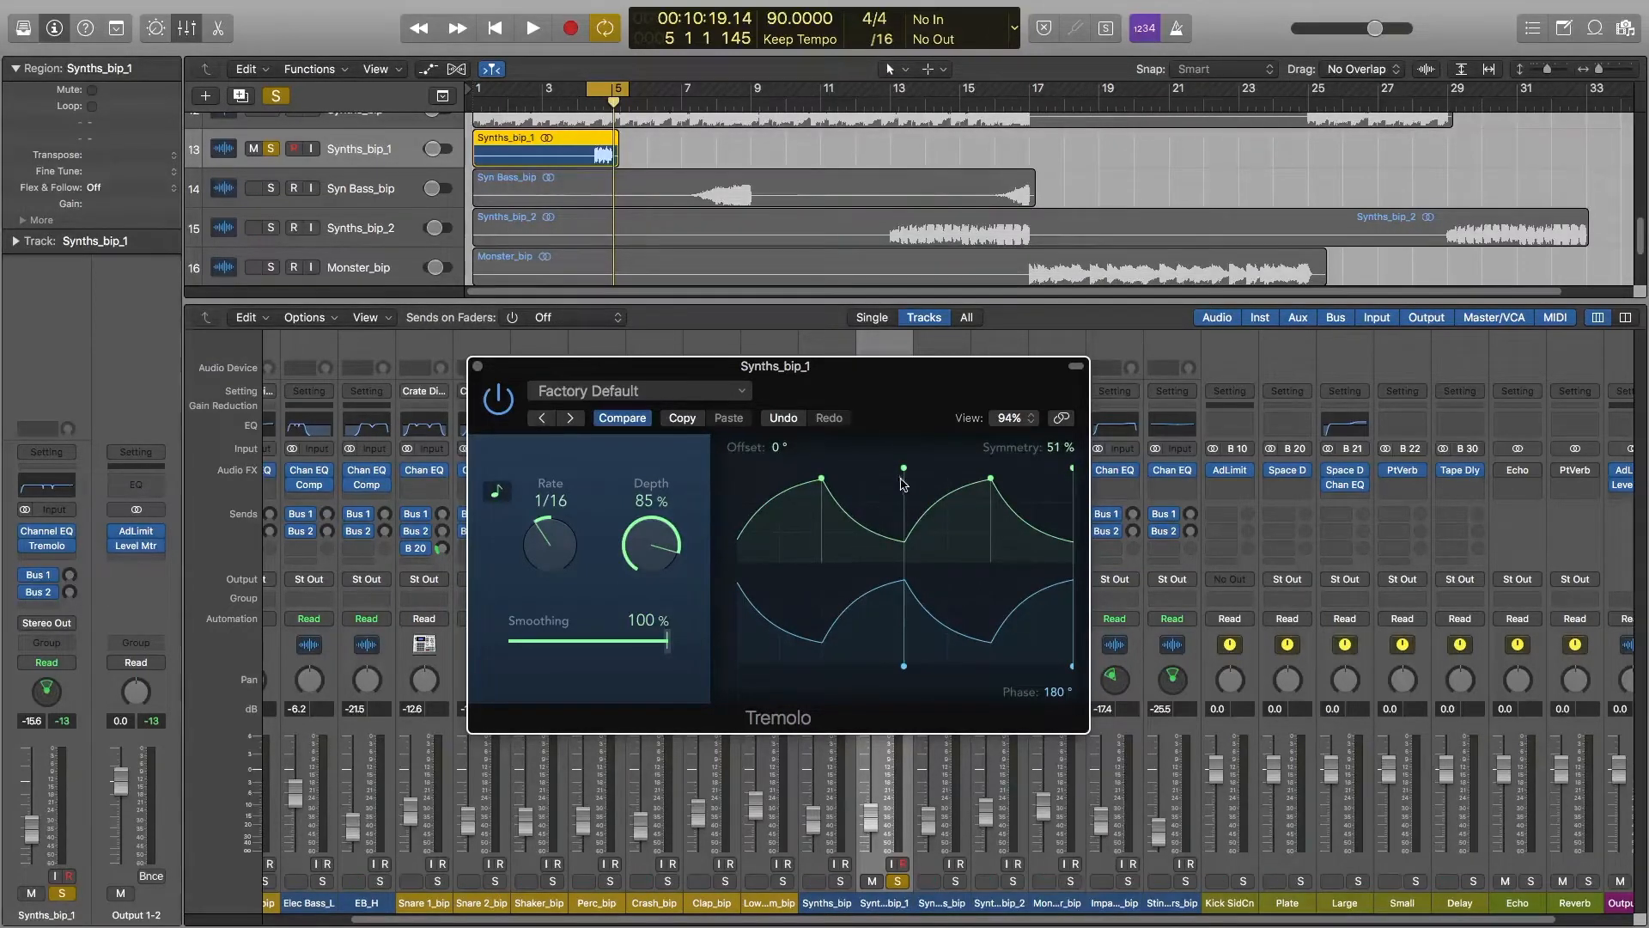
drag(903, 468, 896, 481)
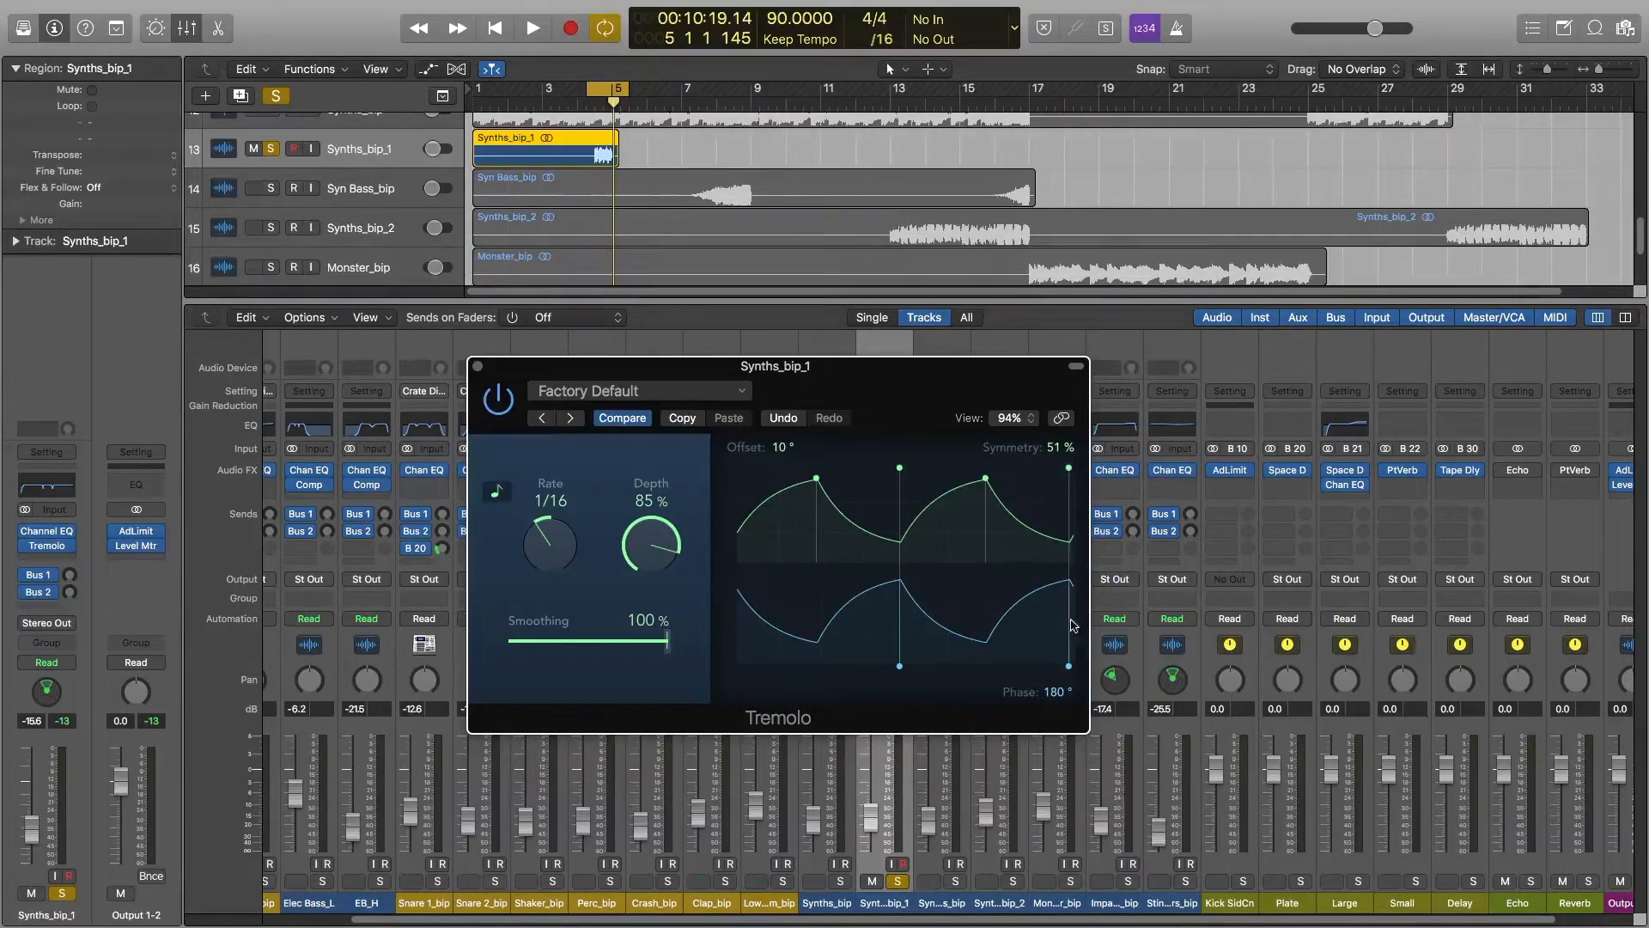
drag(680, 538, 675, 681)
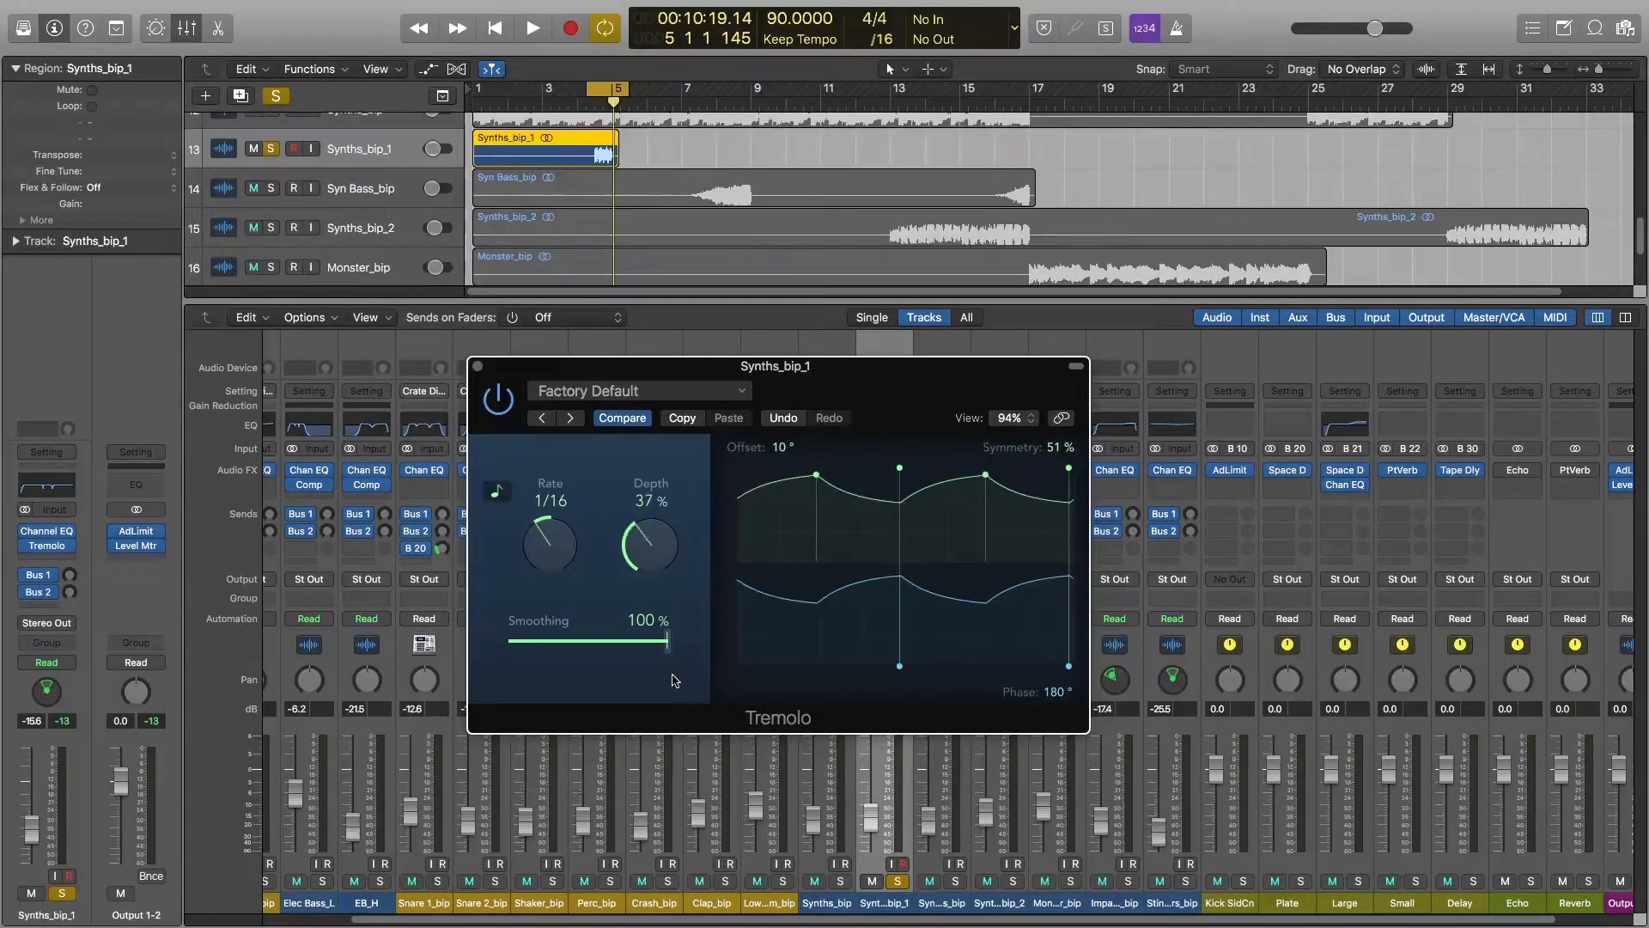
key(space)
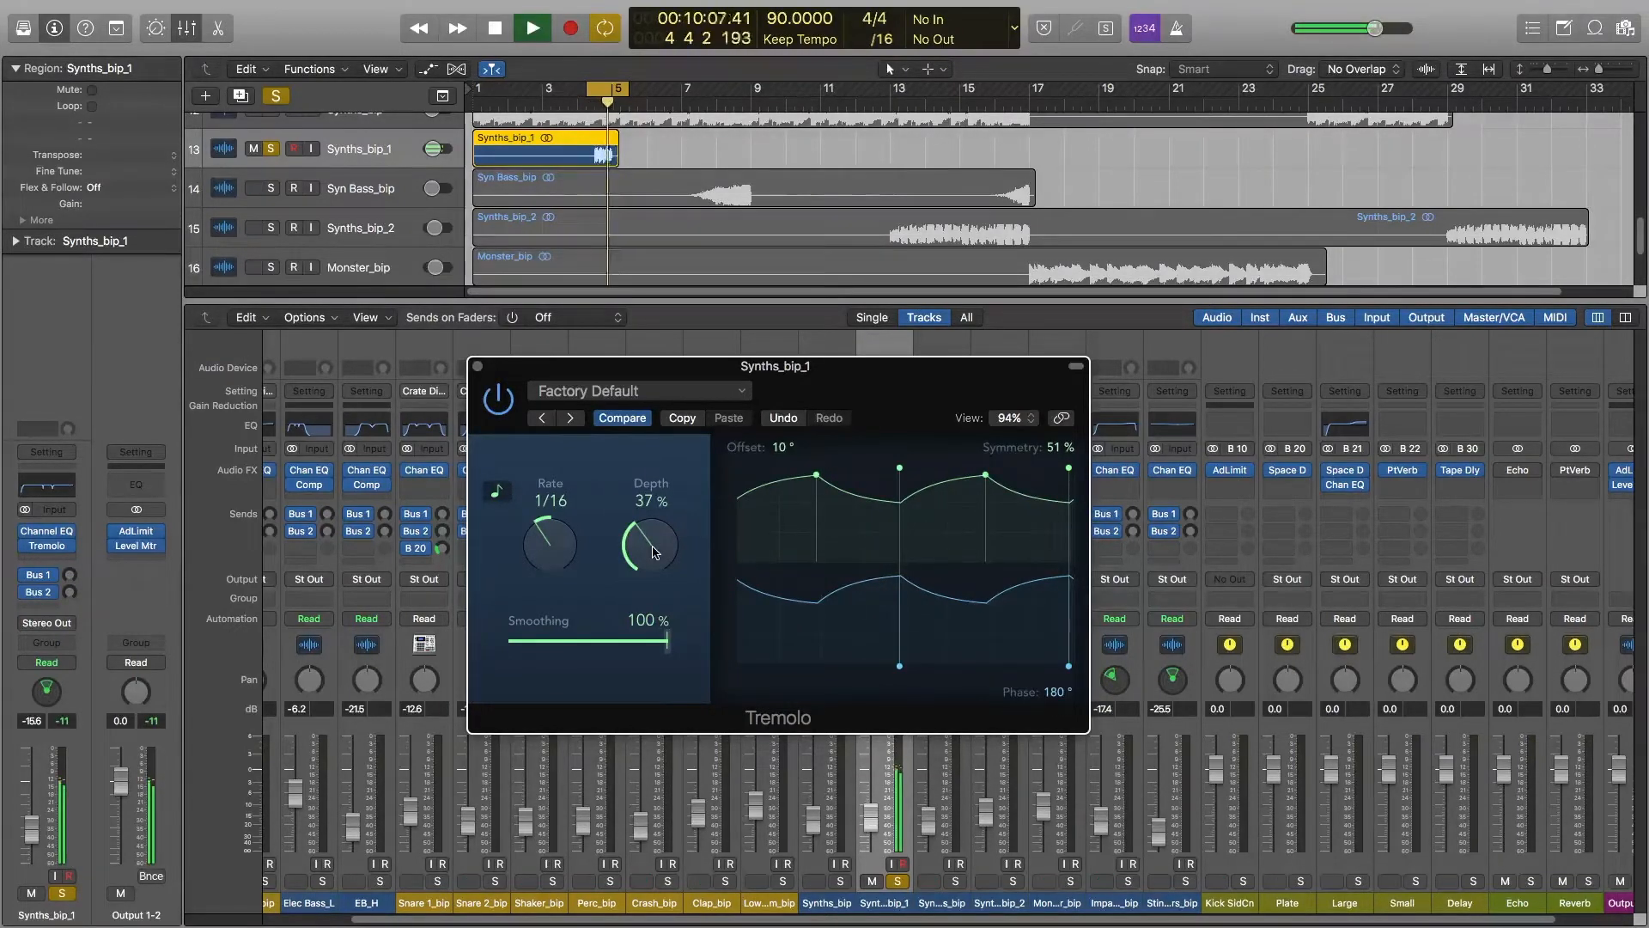
key(space)
Set the Tremolo to 87% depth, 0° offset and 75% symmetry, and play the soloed loop
drag(654, 552, 658, 494)
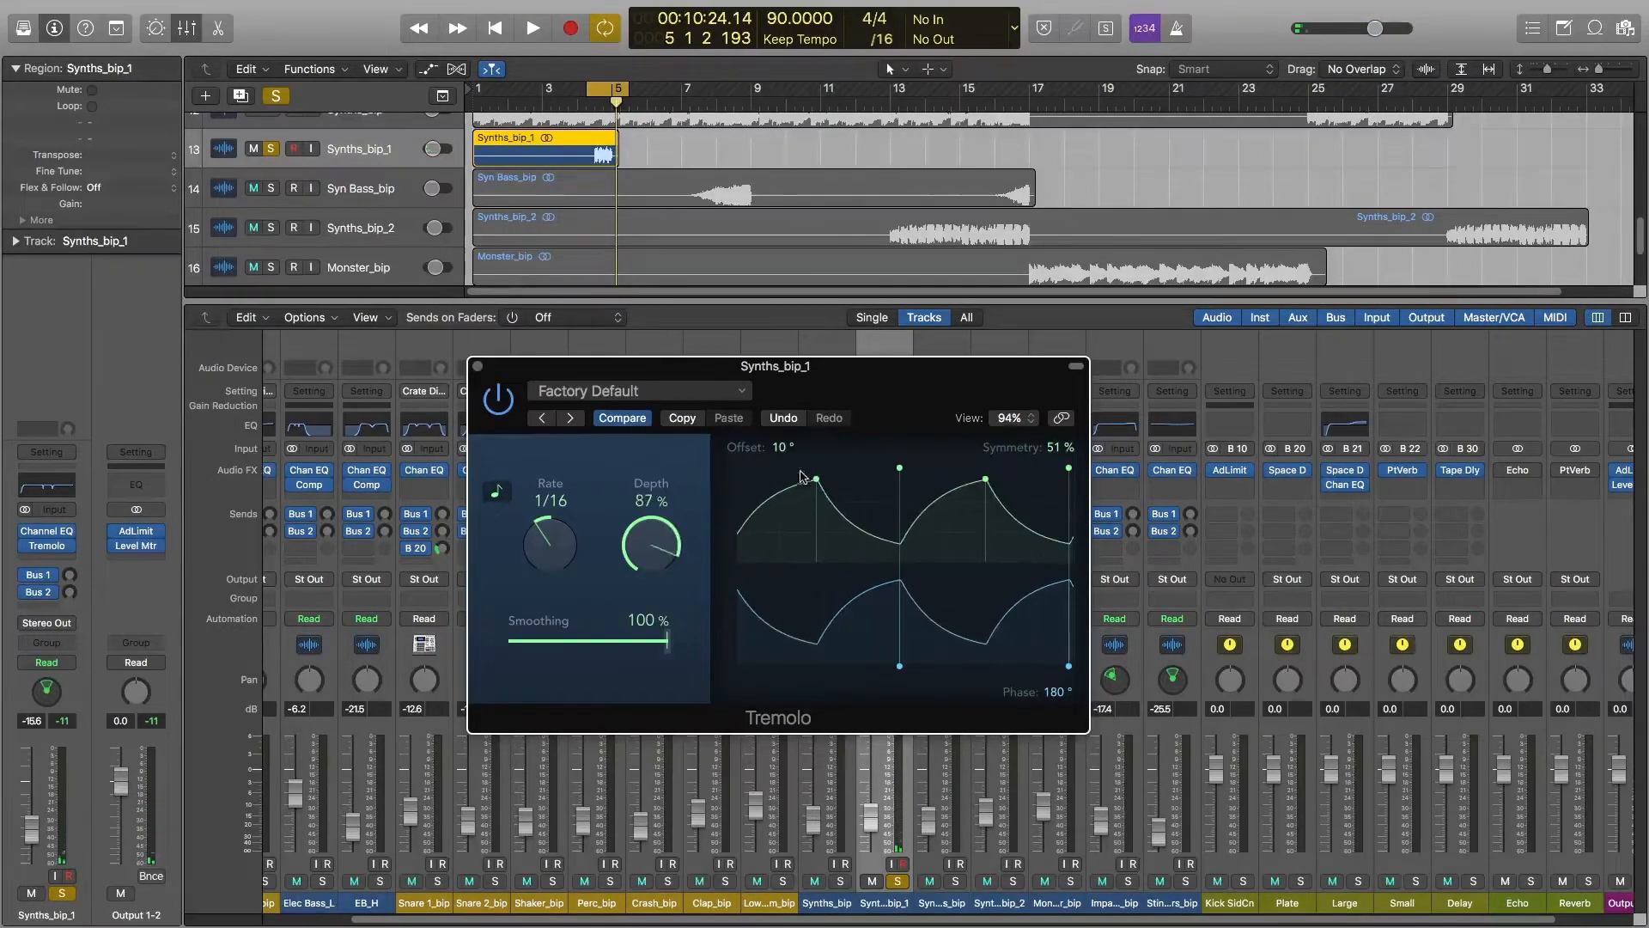
drag(816, 478, 908, 480)
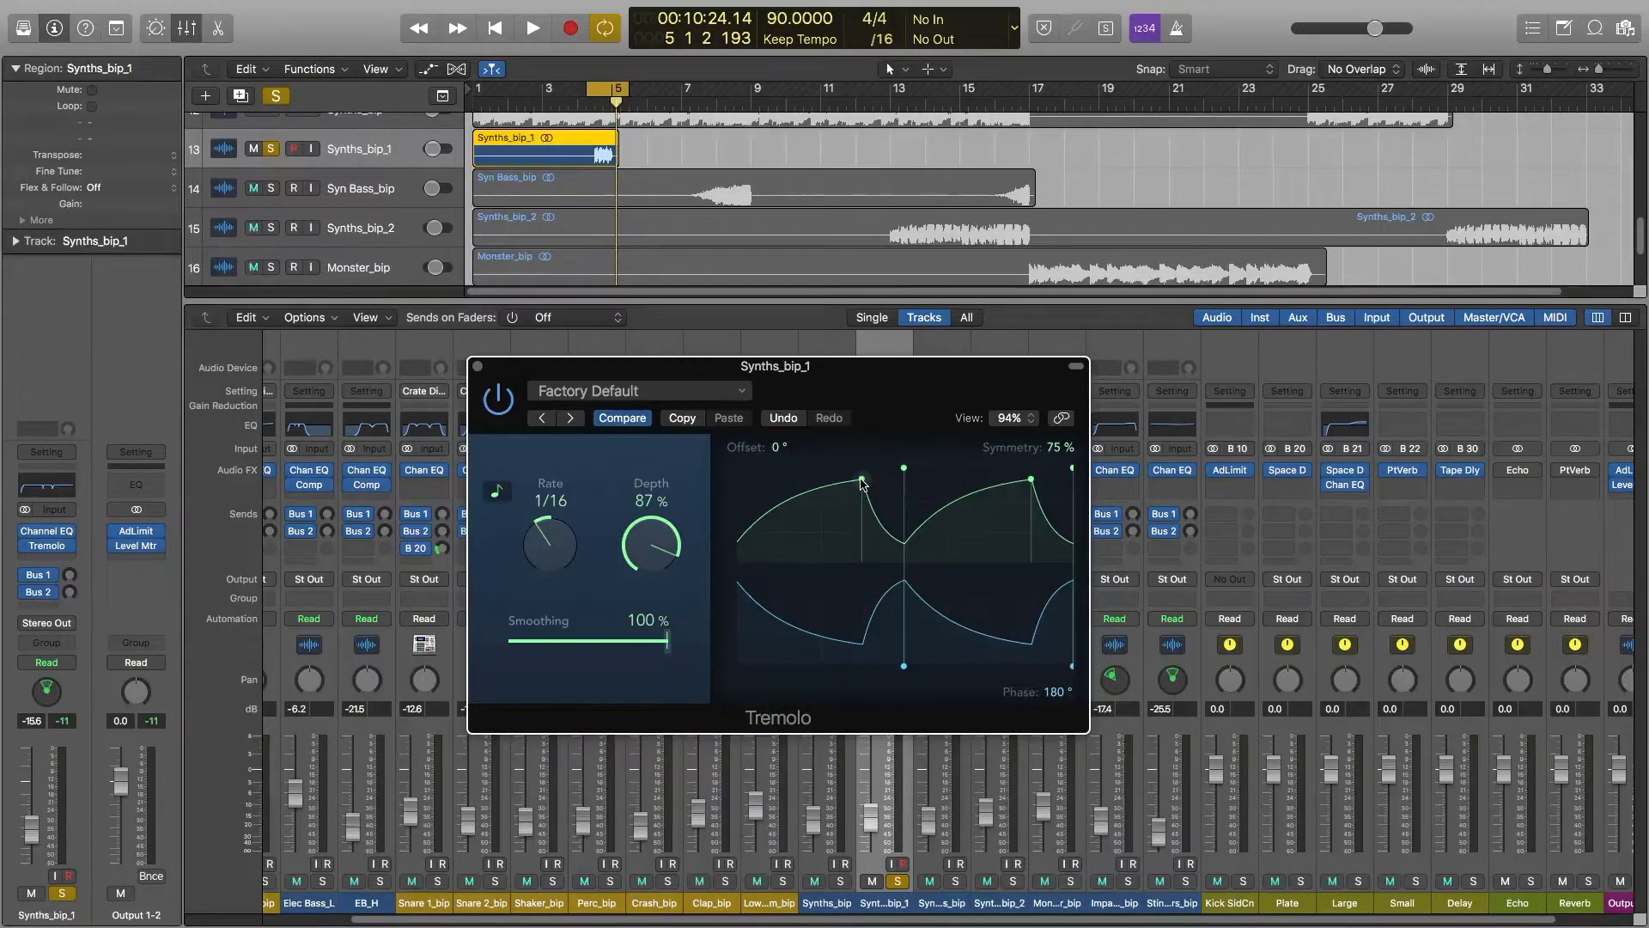
key(space)
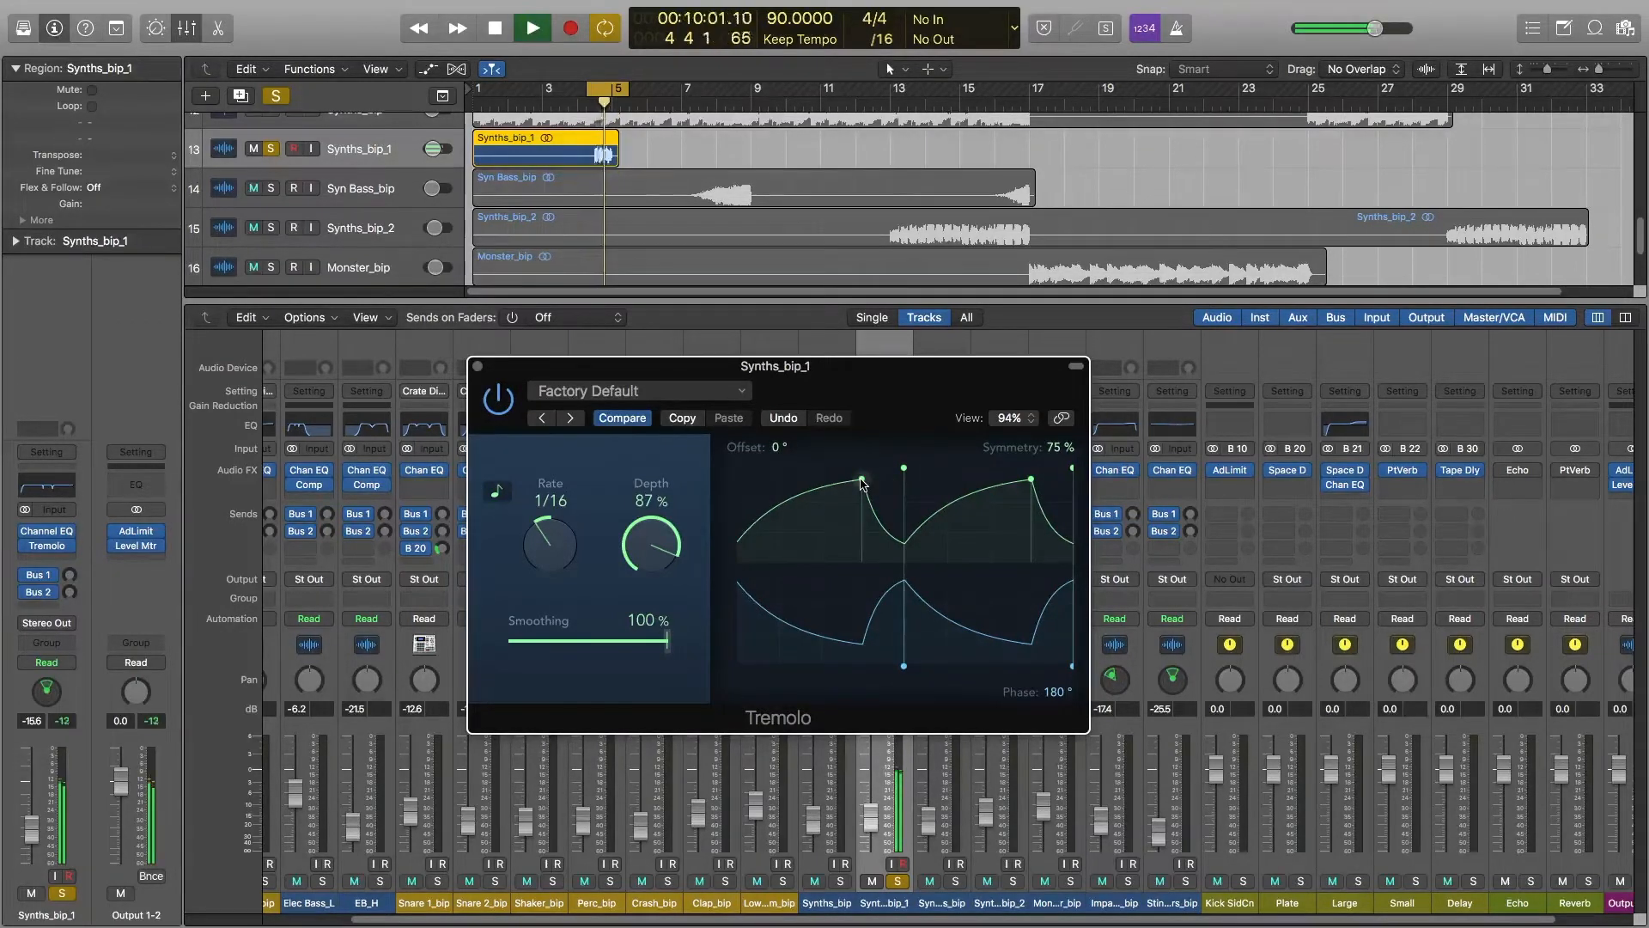
key(space)
Set the Tremolo symmetry to 30% and its depth to 50%, playing the loop after each change
drag(861, 484, 709, 501)
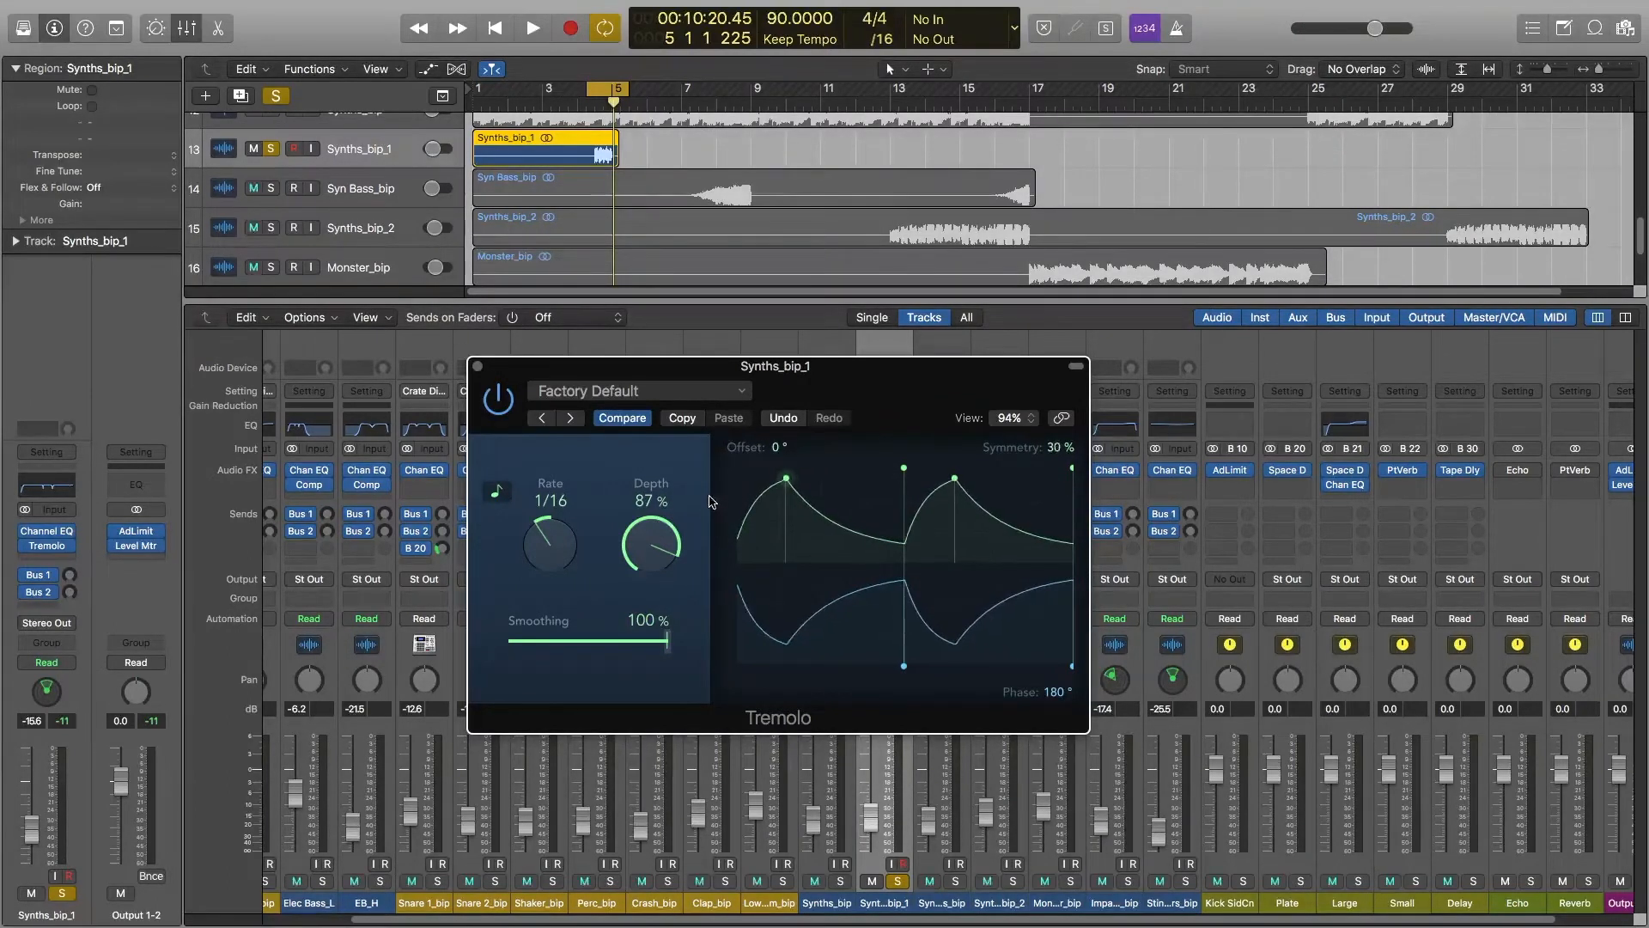
key(space)
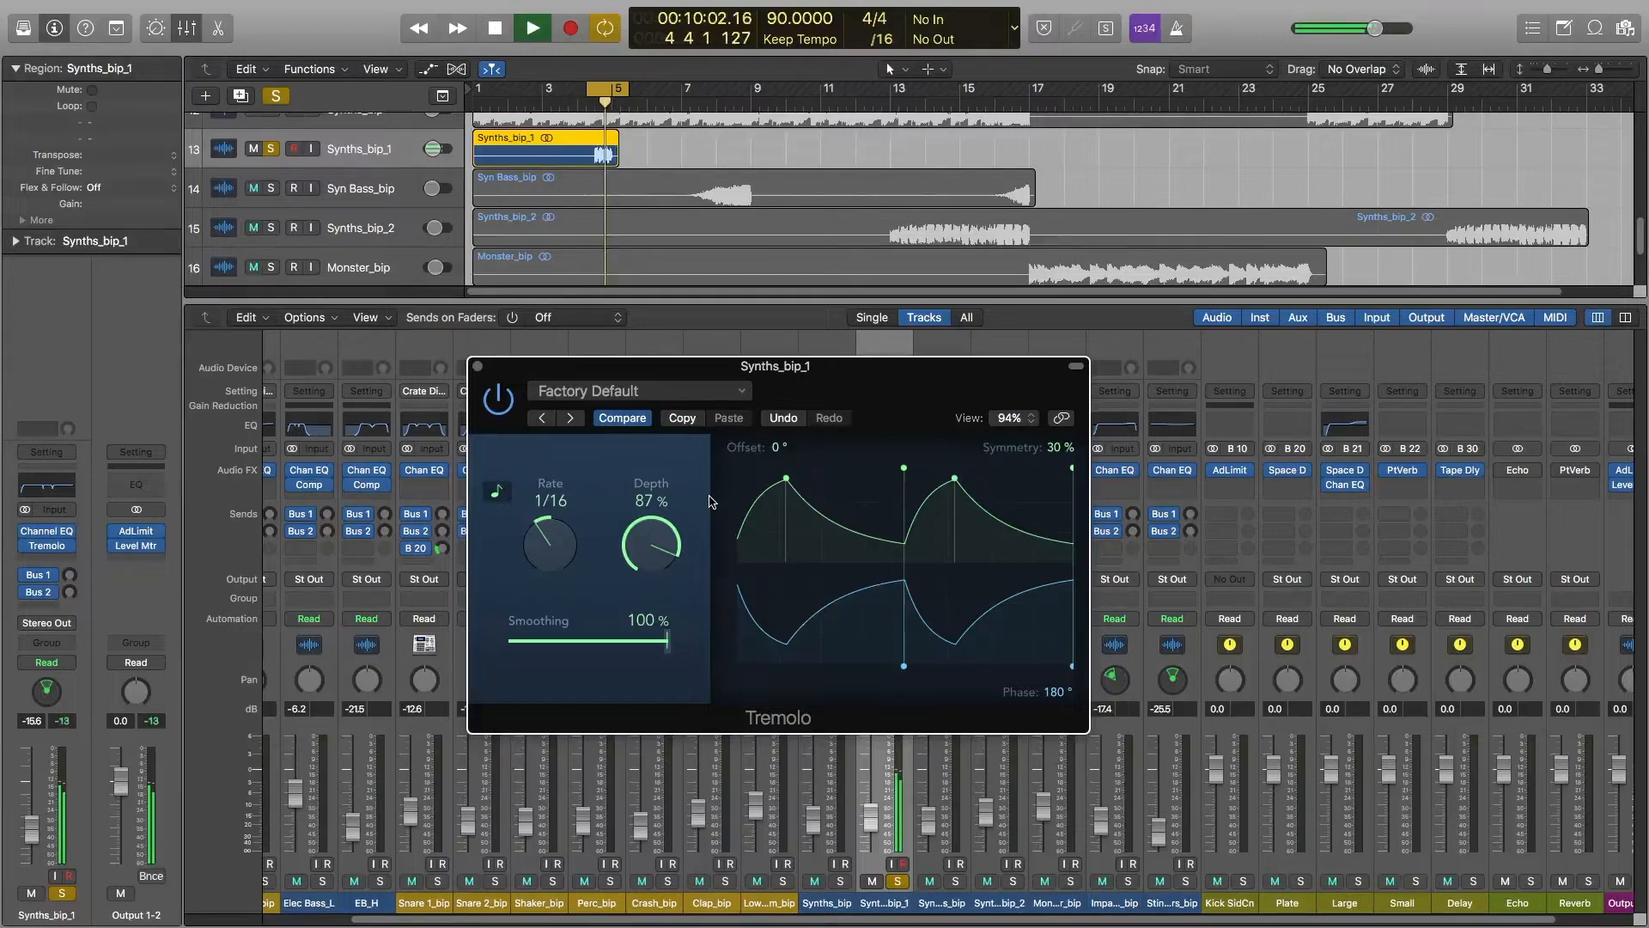
key(space)
drag(656, 539, 658, 624)
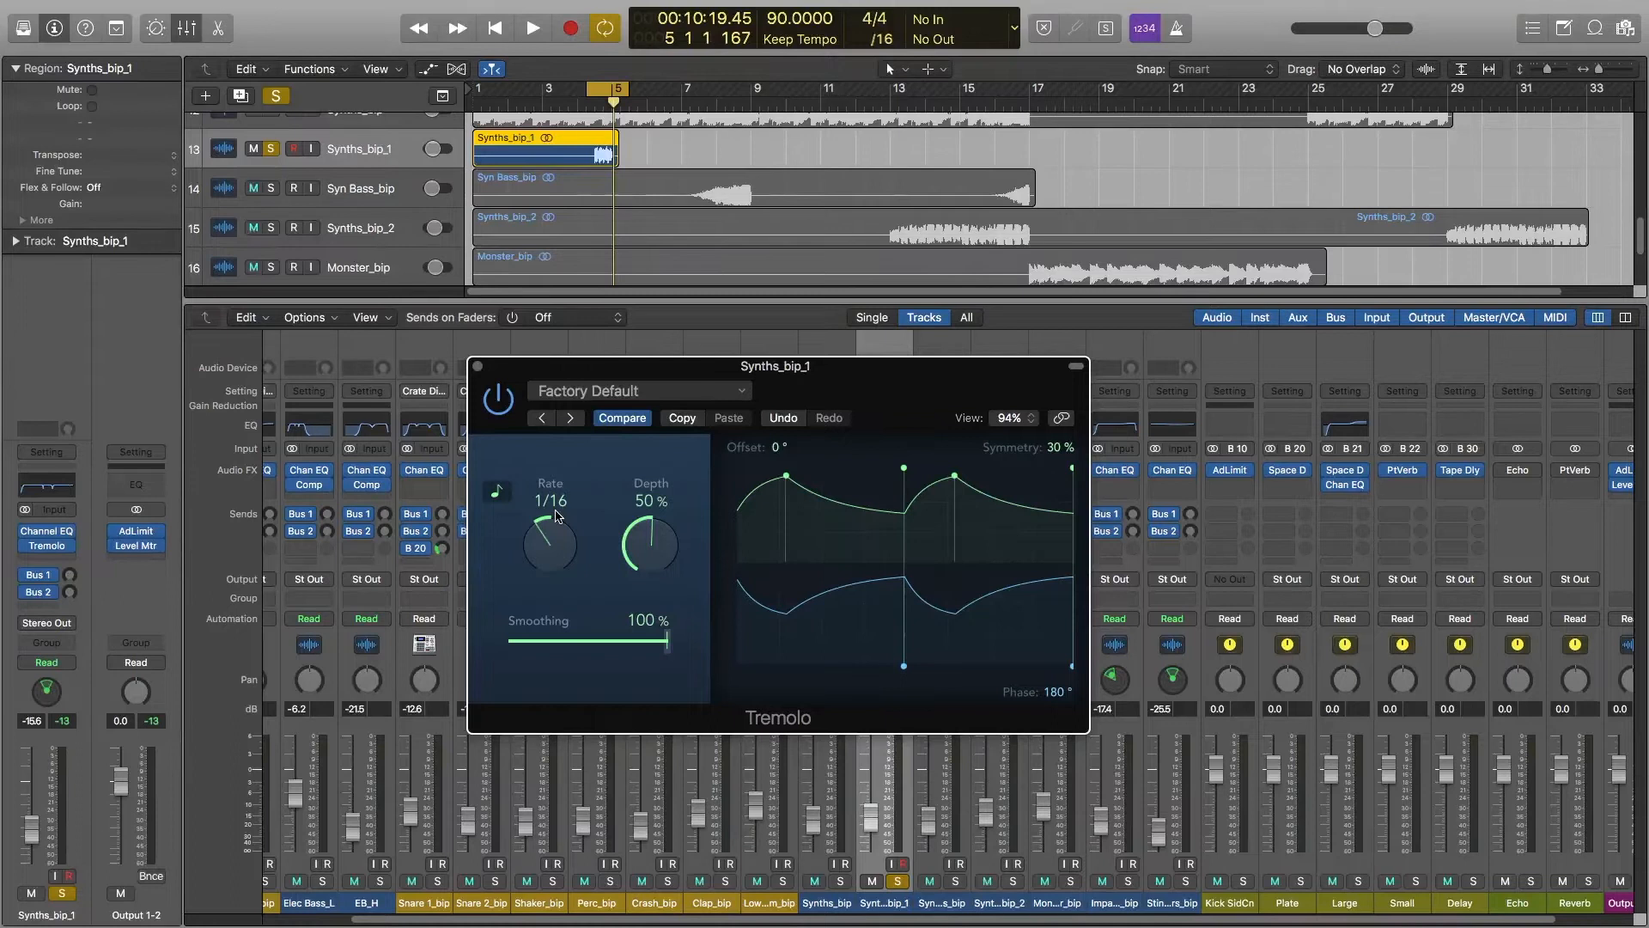
key(space)
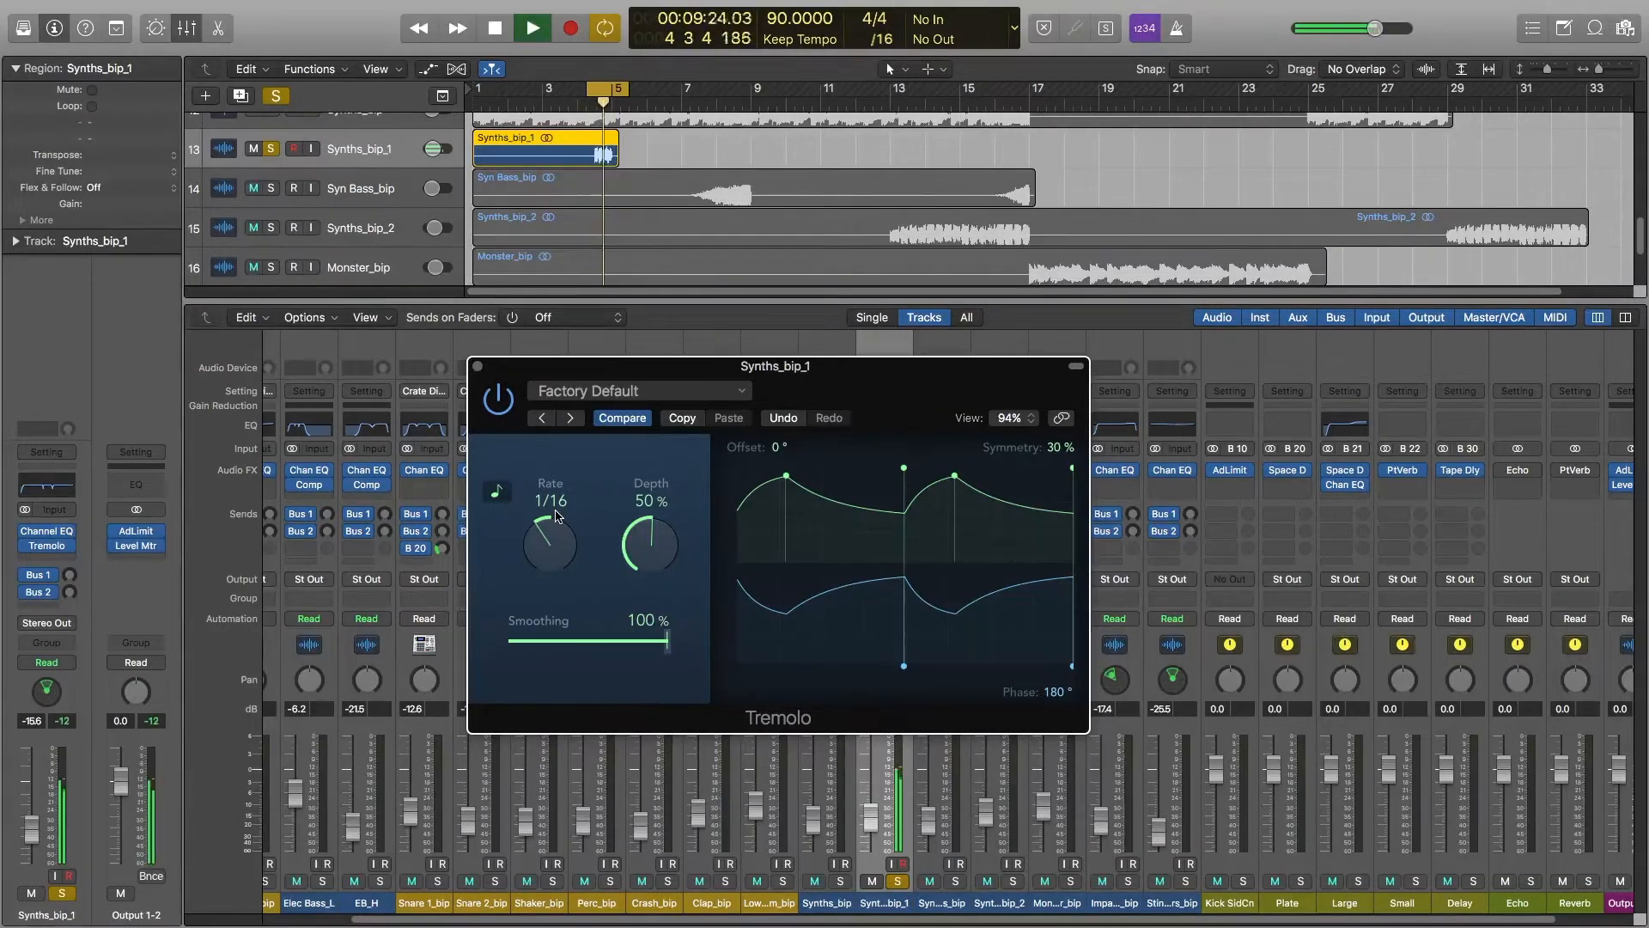
key(space)
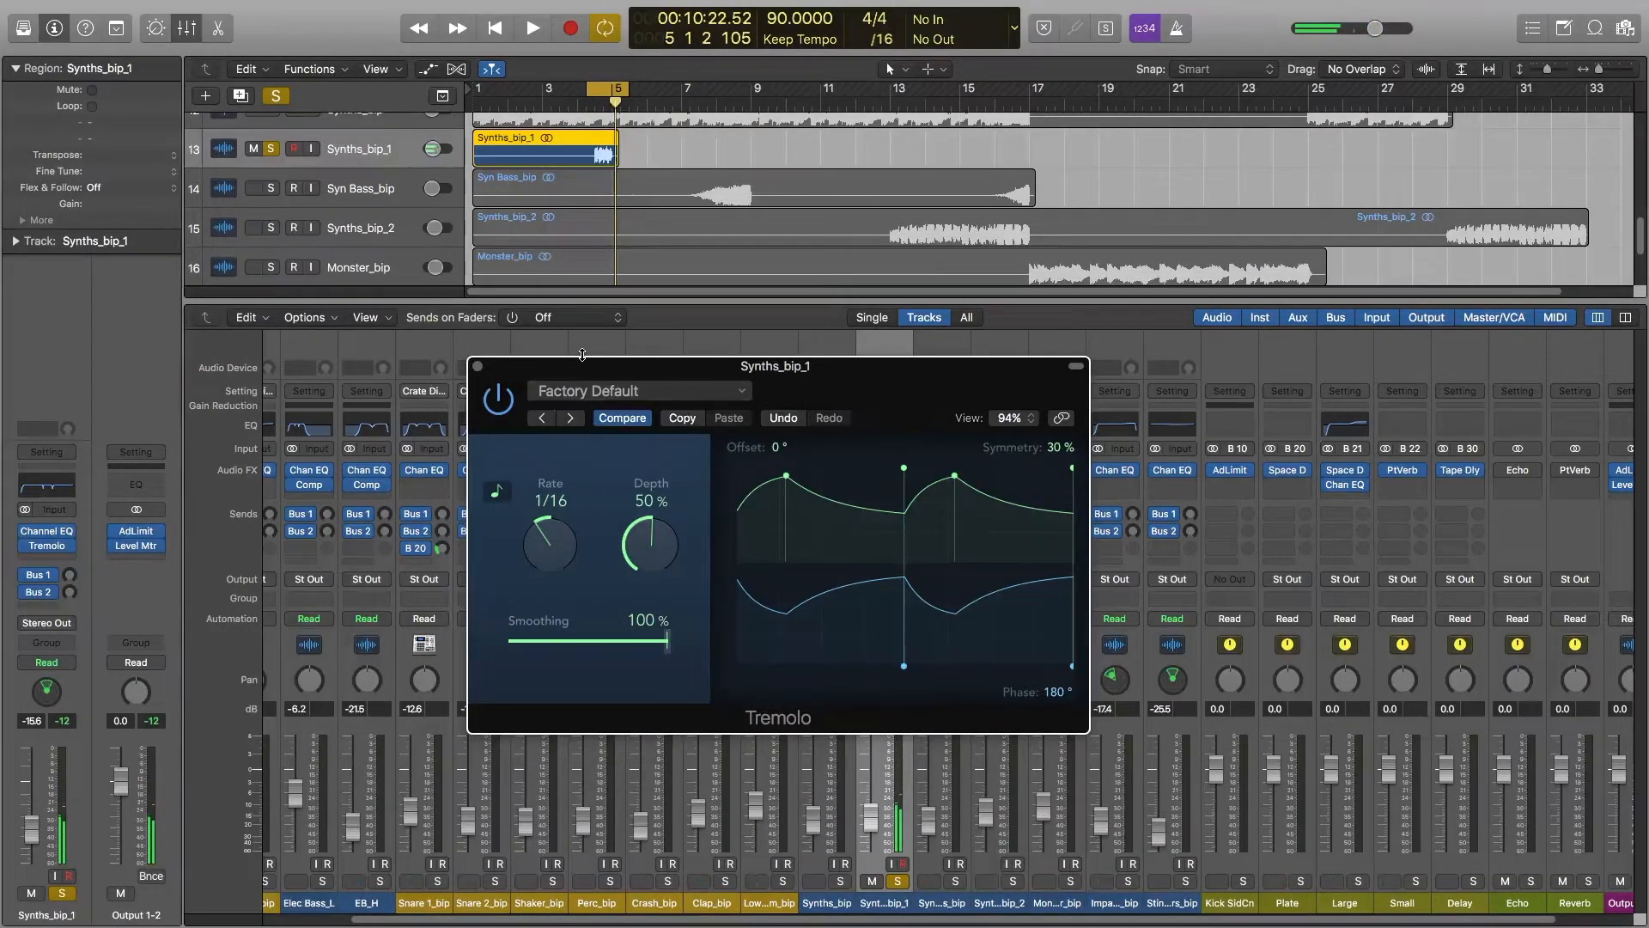
Turn off looping and the Synths_bip_1 solo, and play the full mix from bar 4
key(c)
key(ctrl+s)
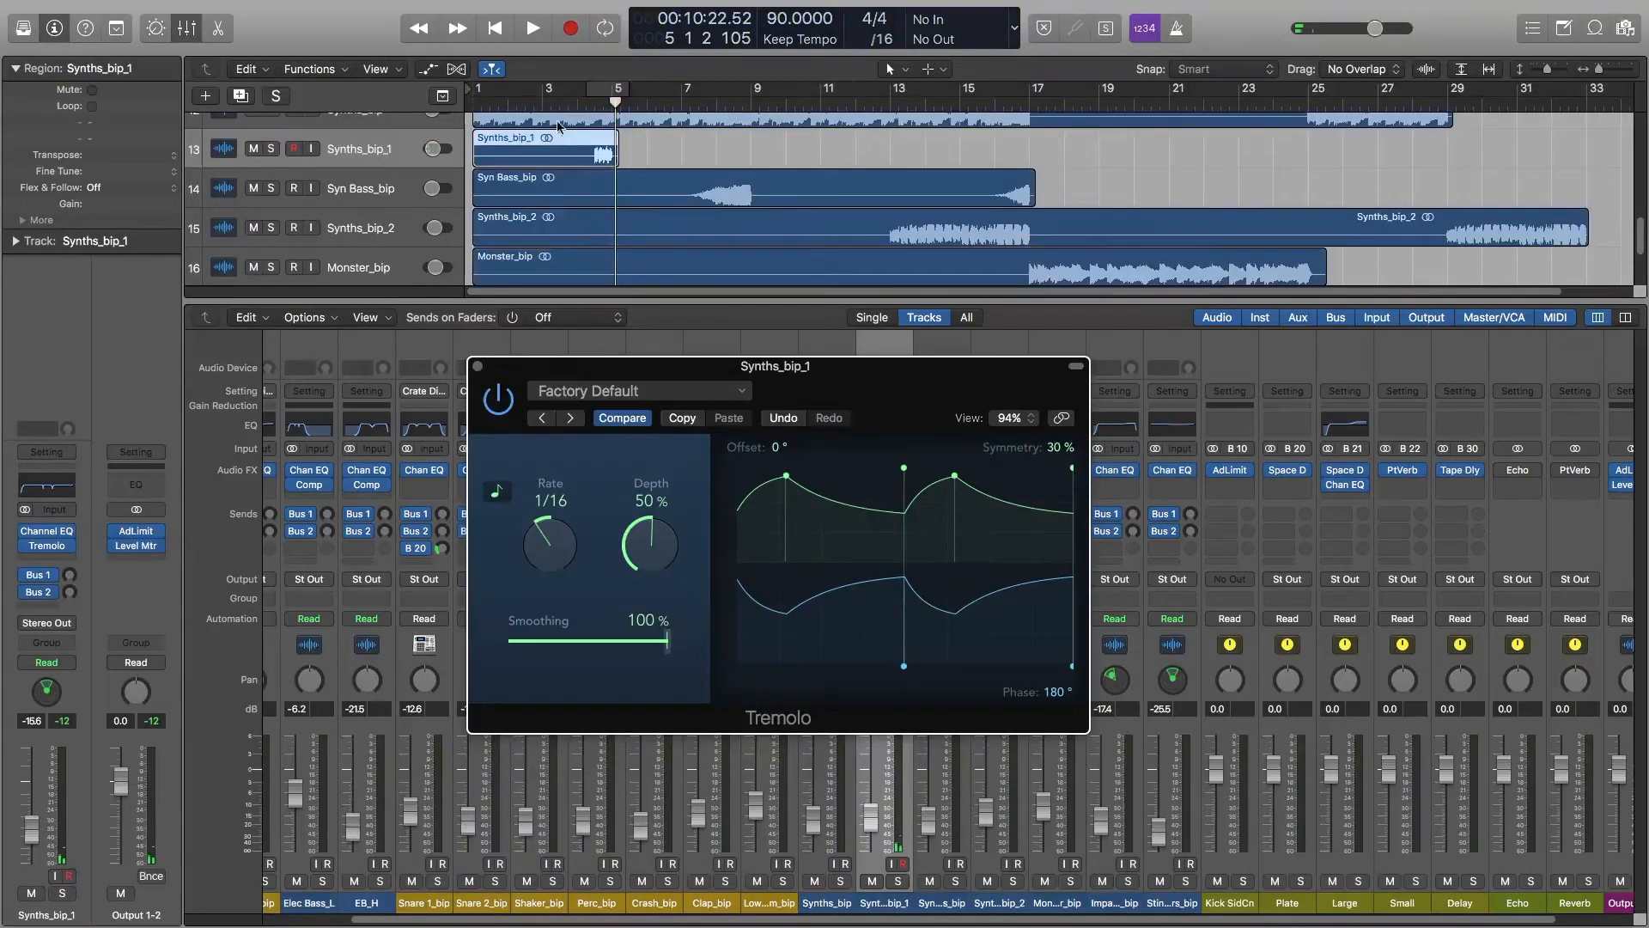
click(576, 103)
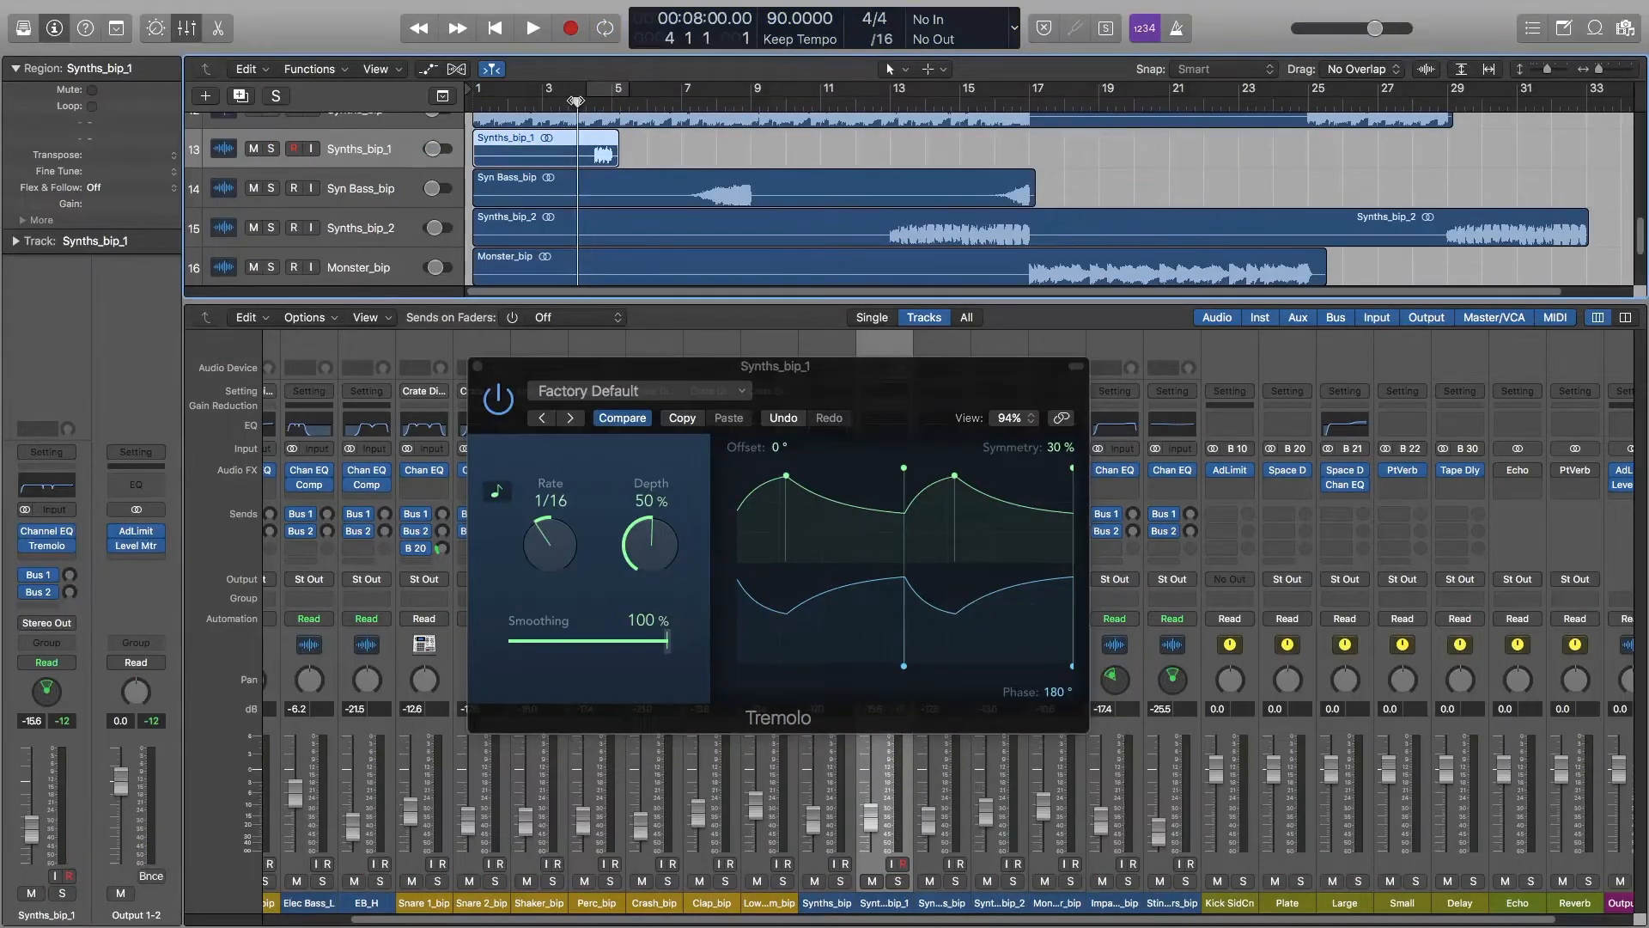
key(space)
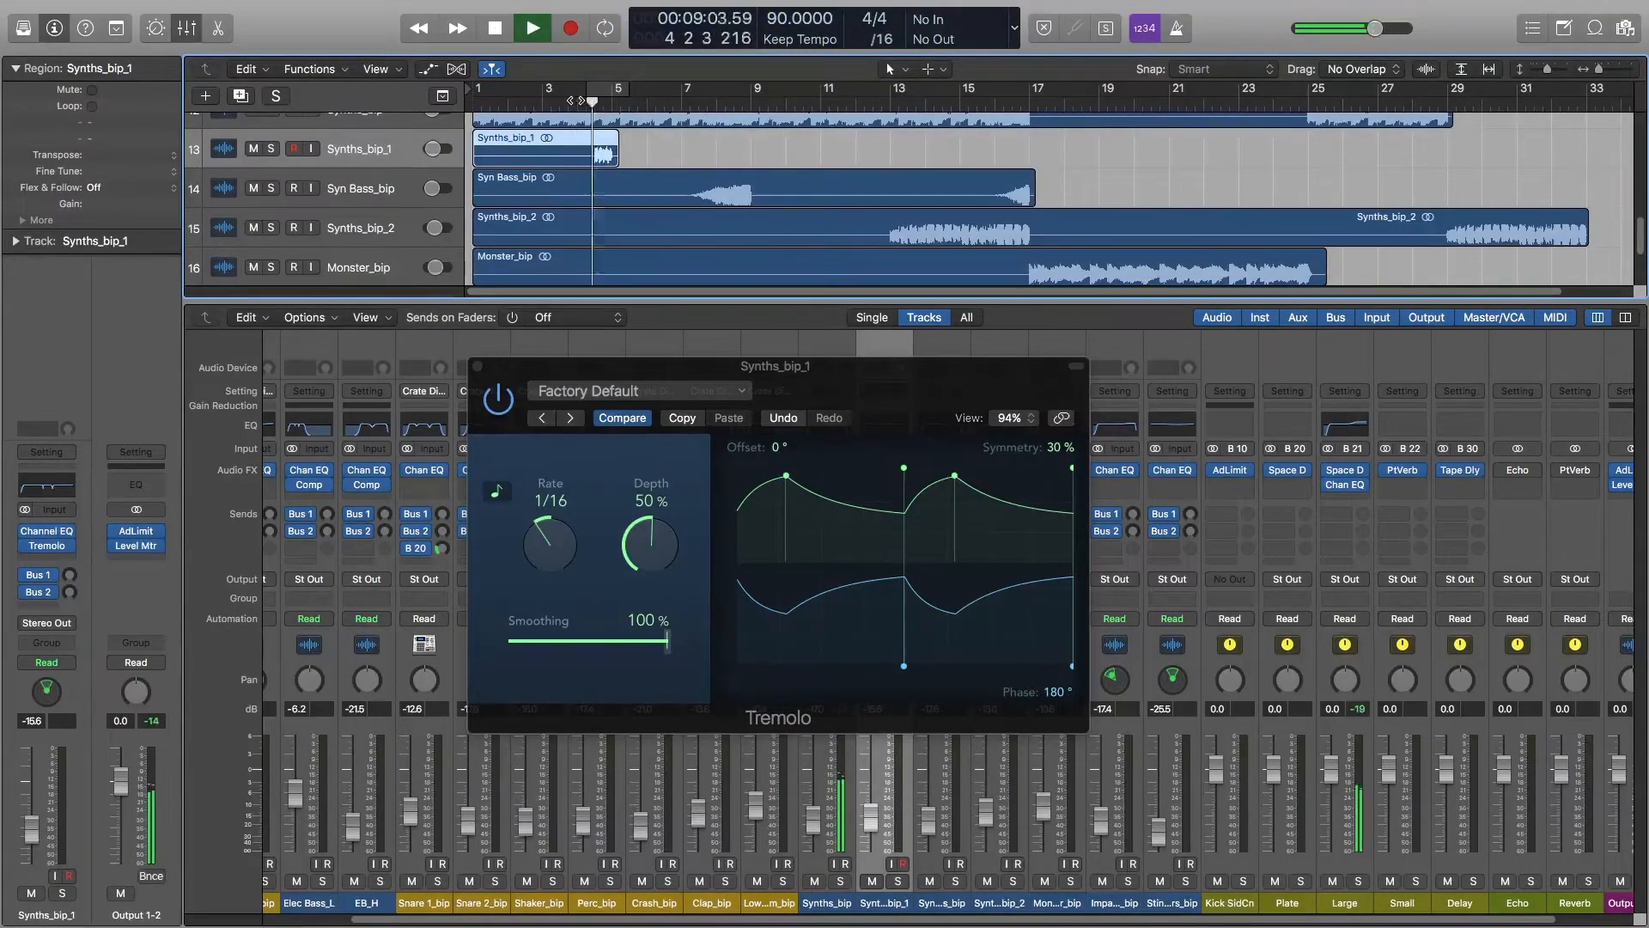
key(space)
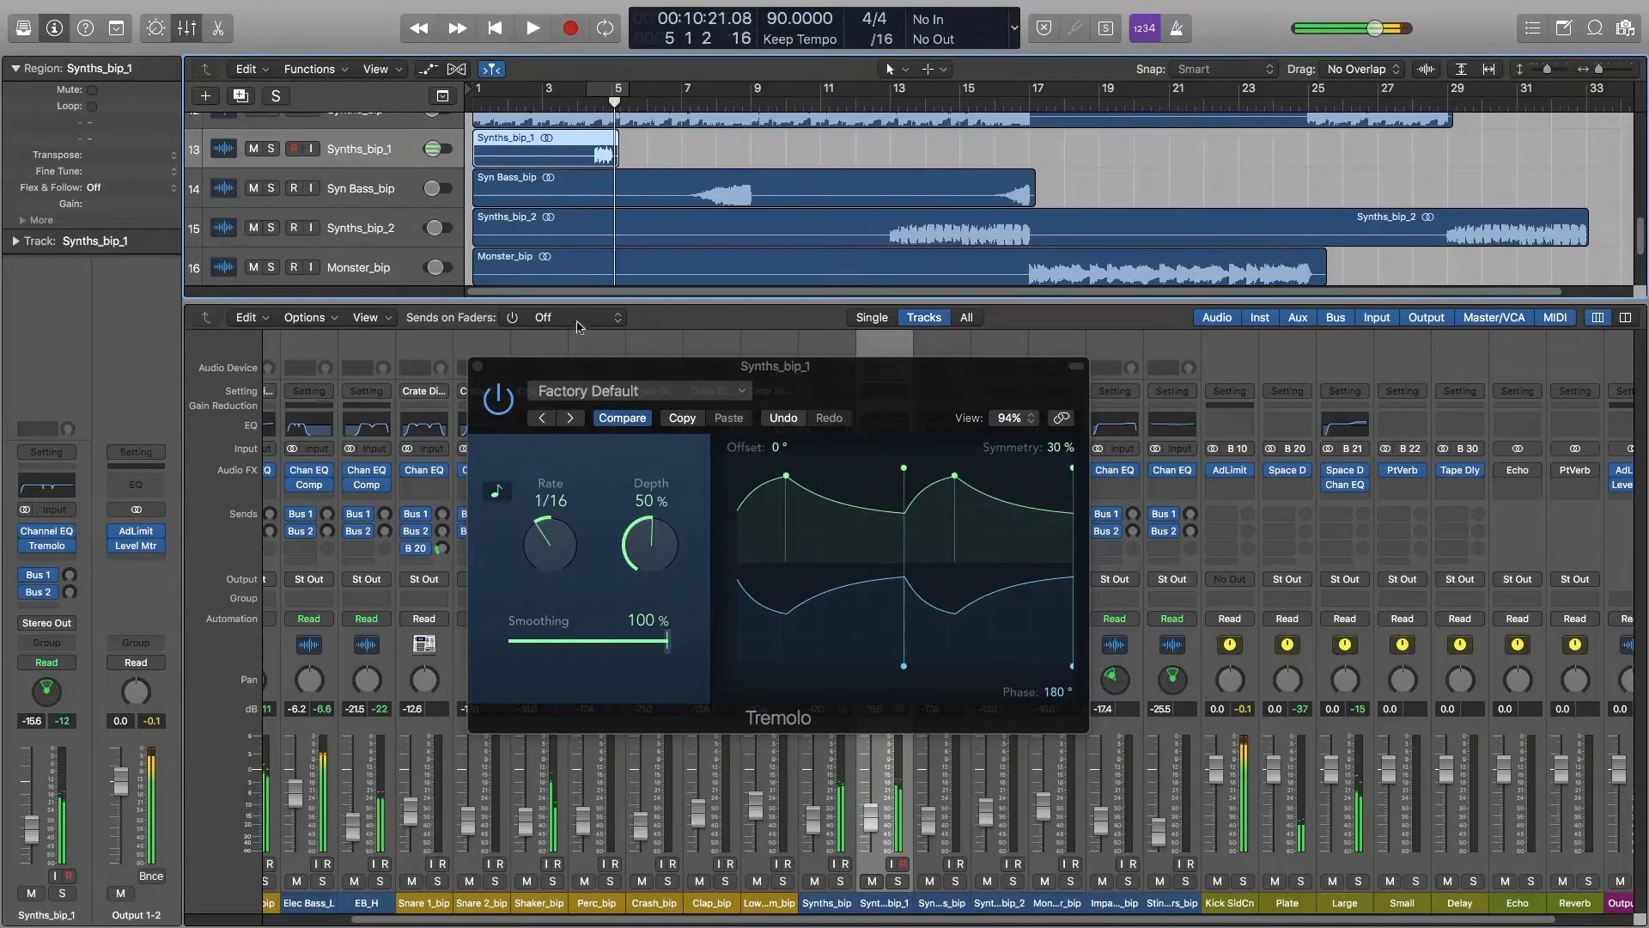
Bypass the Tremolo and replay the mix from around bar 4 to compare
click(512, 397)
double_click(584, 107)
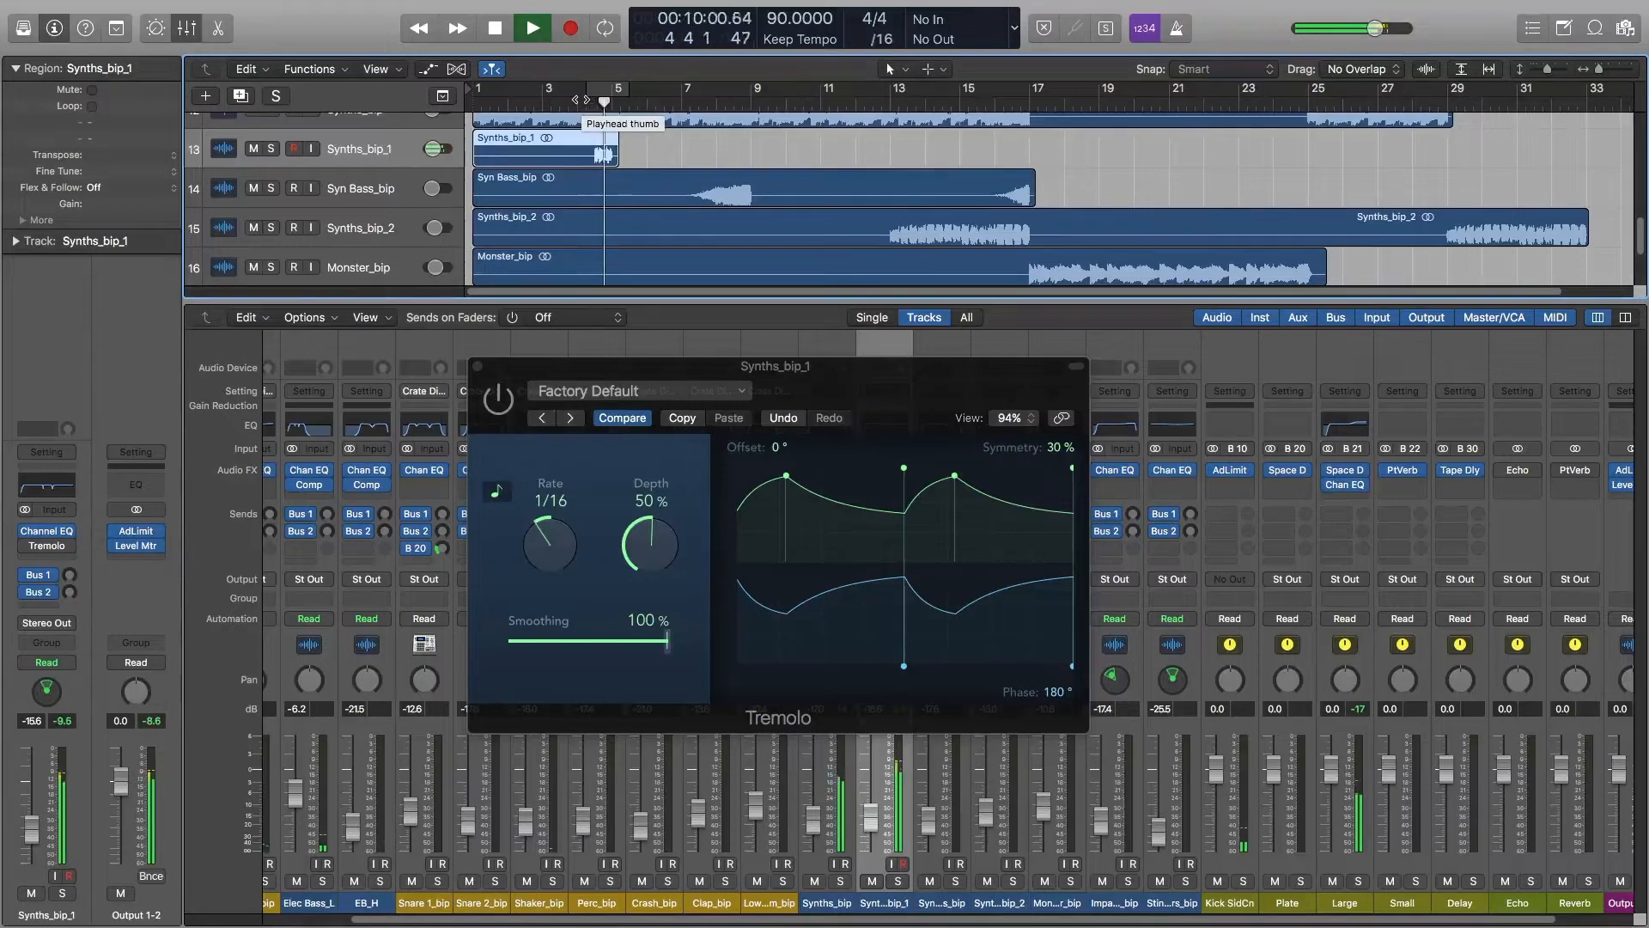
key(space)
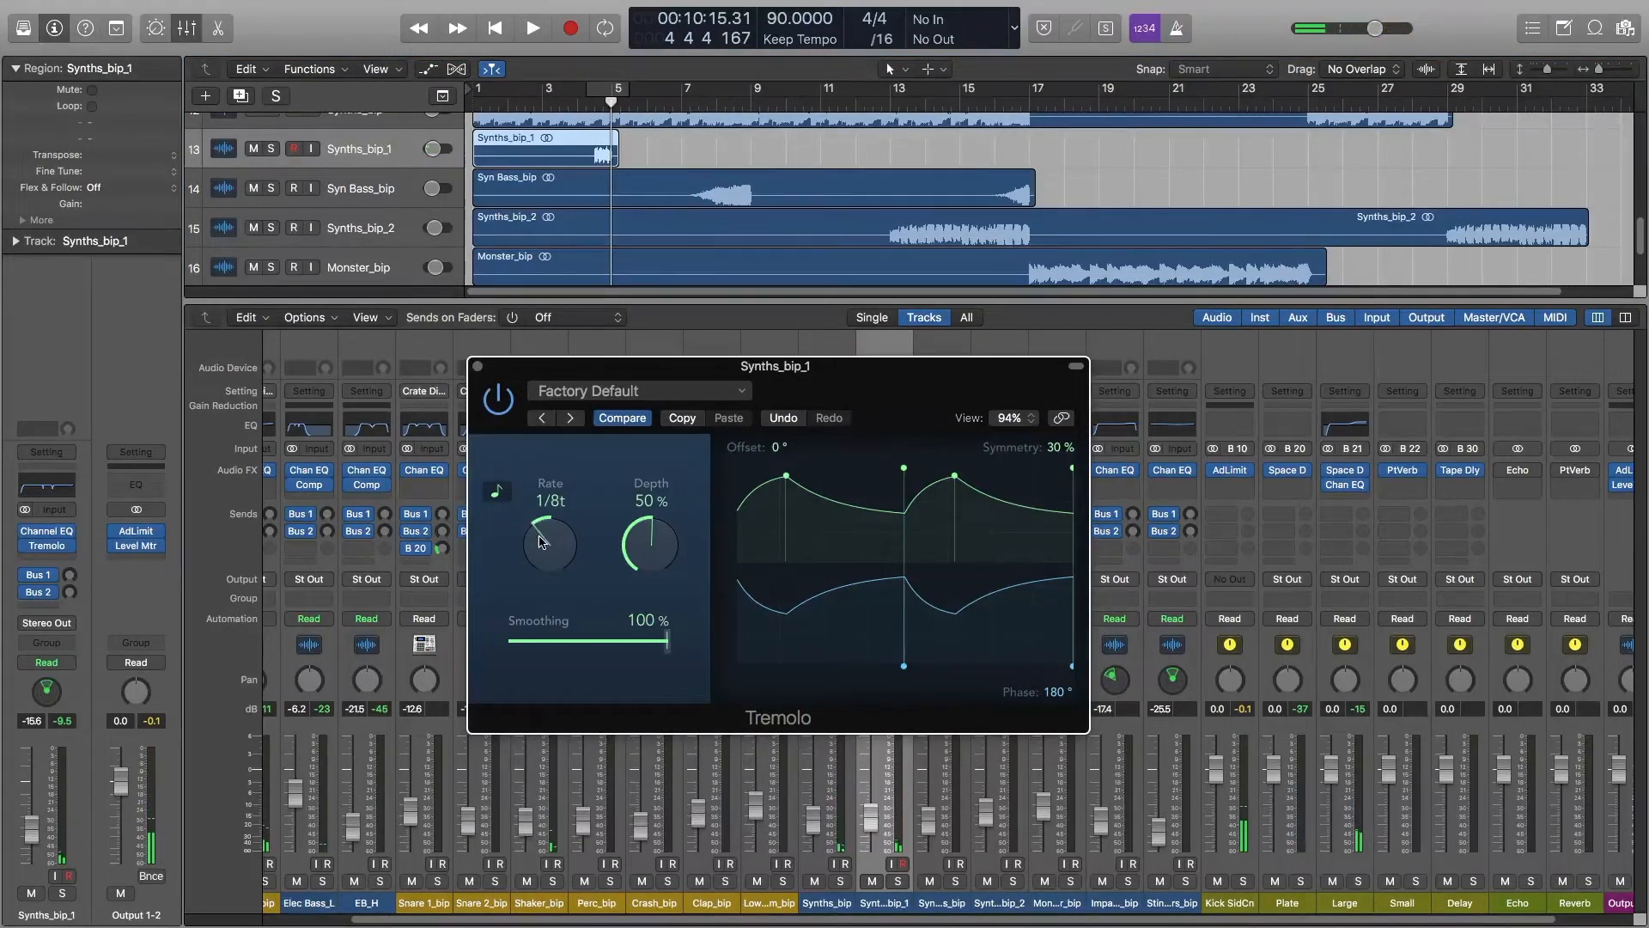
Try Tremolo rates of 1/8t and 1/64, replaying the Synths_bip_1 phrase in the mix
double_click(593, 107)
click(592, 103)
key(space)
drag(547, 548, 550, 522)
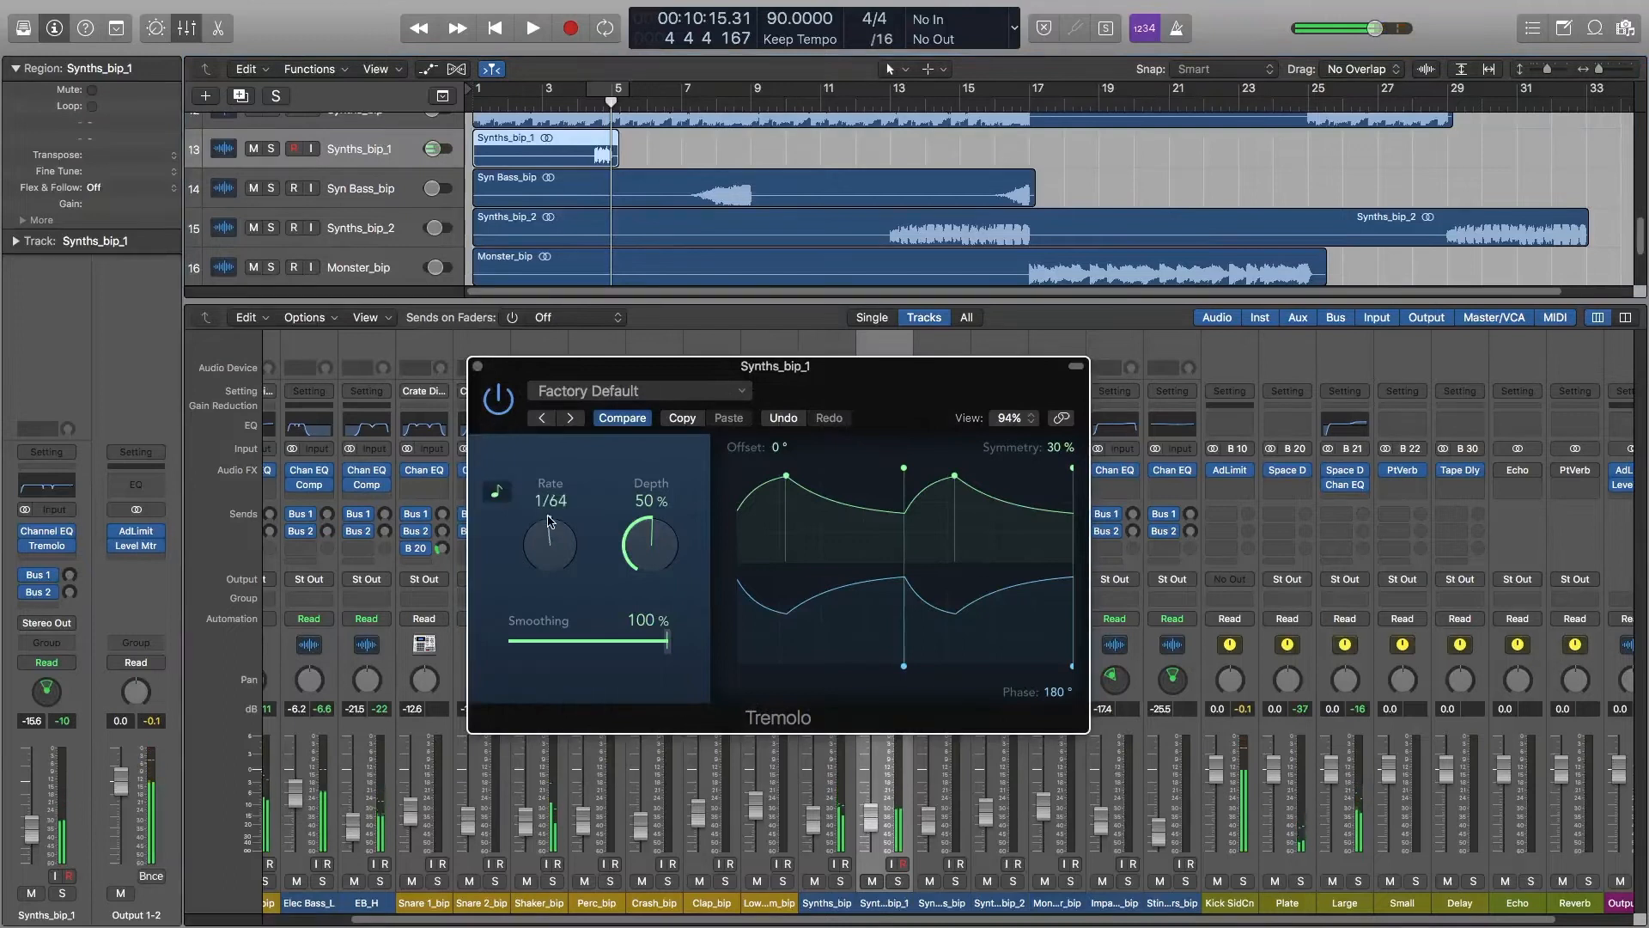
double_click(583, 104)
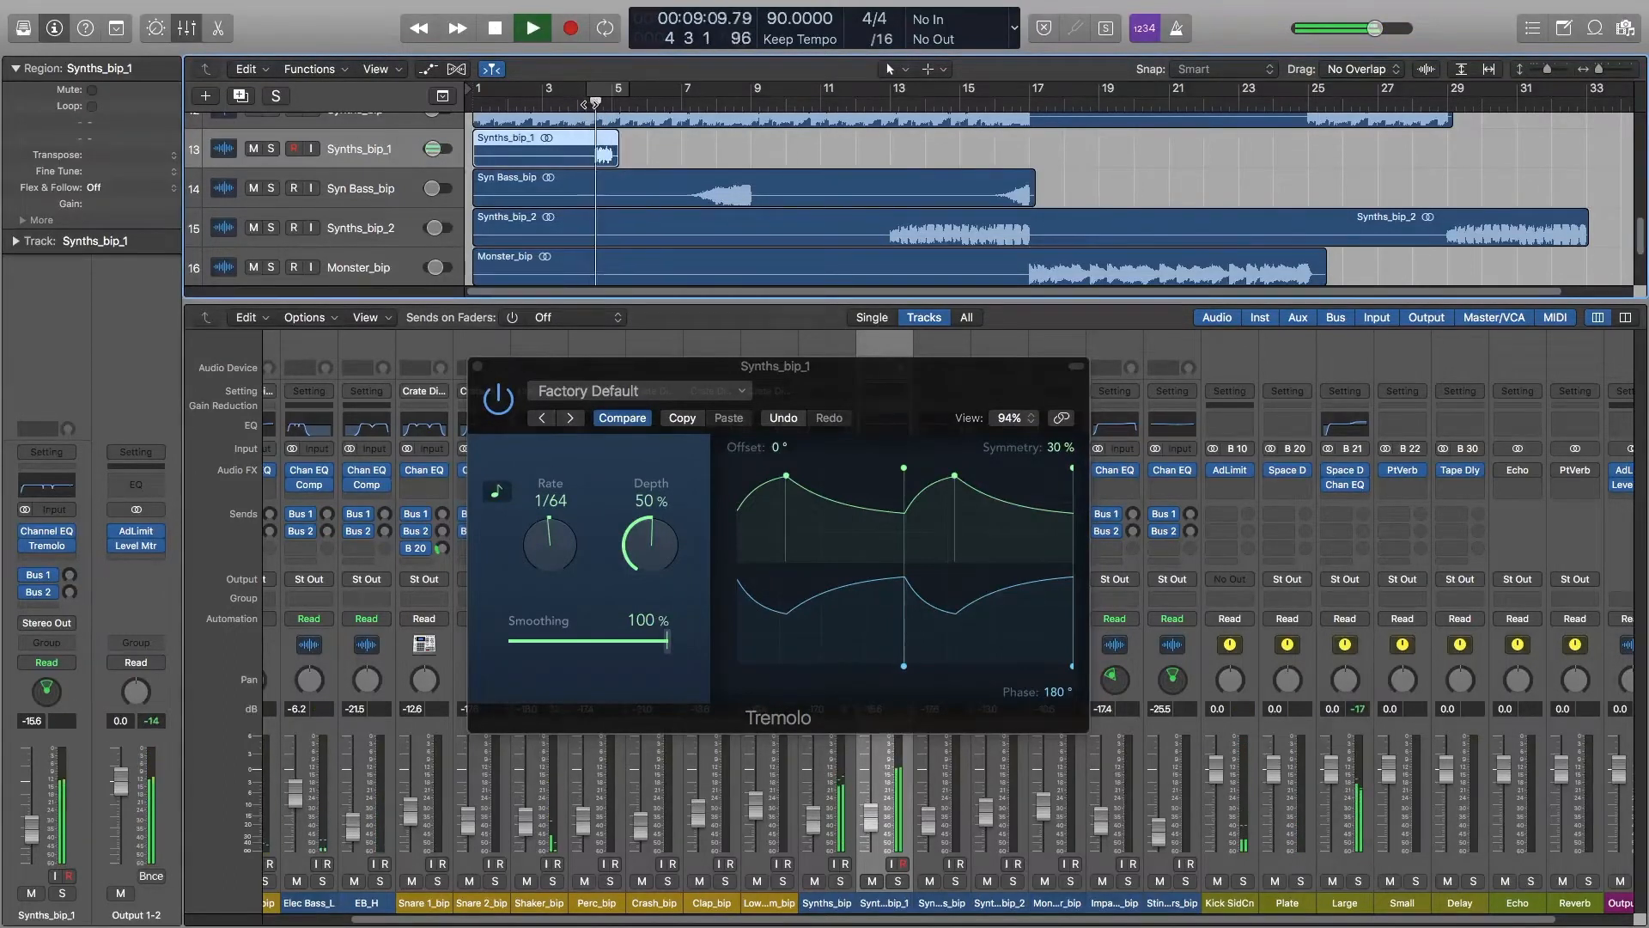
click(581, 104)
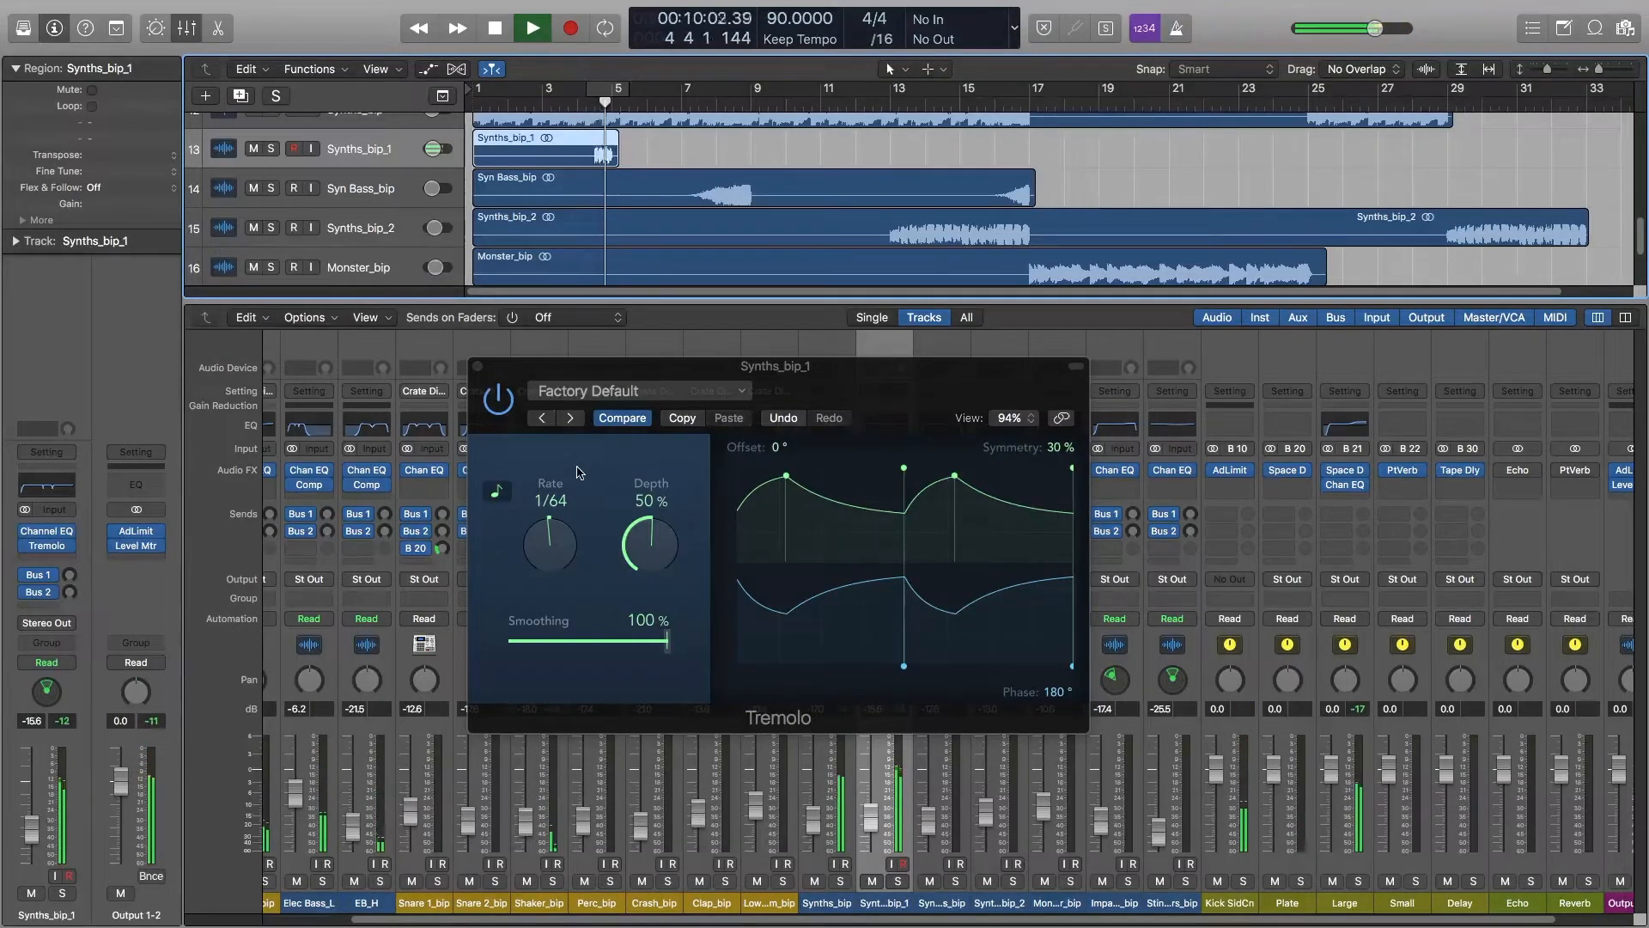
key(space)
Set the Tremolo rate to 1/64d and play the phrase in the mix
drag(550, 559, 550, 562)
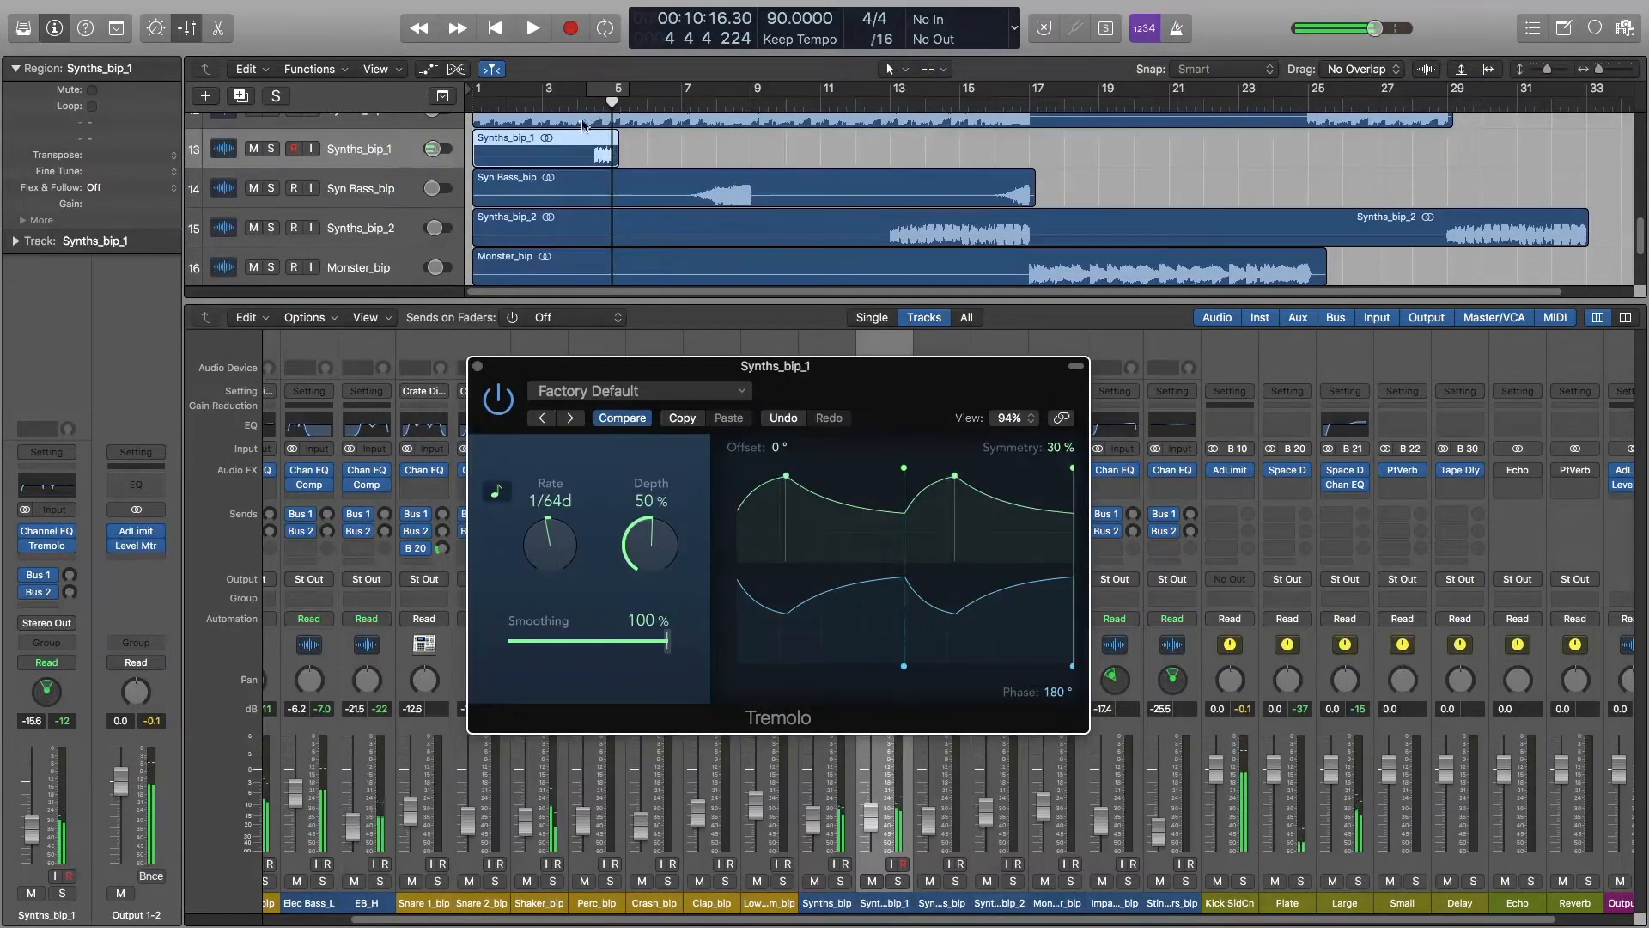
key(space)
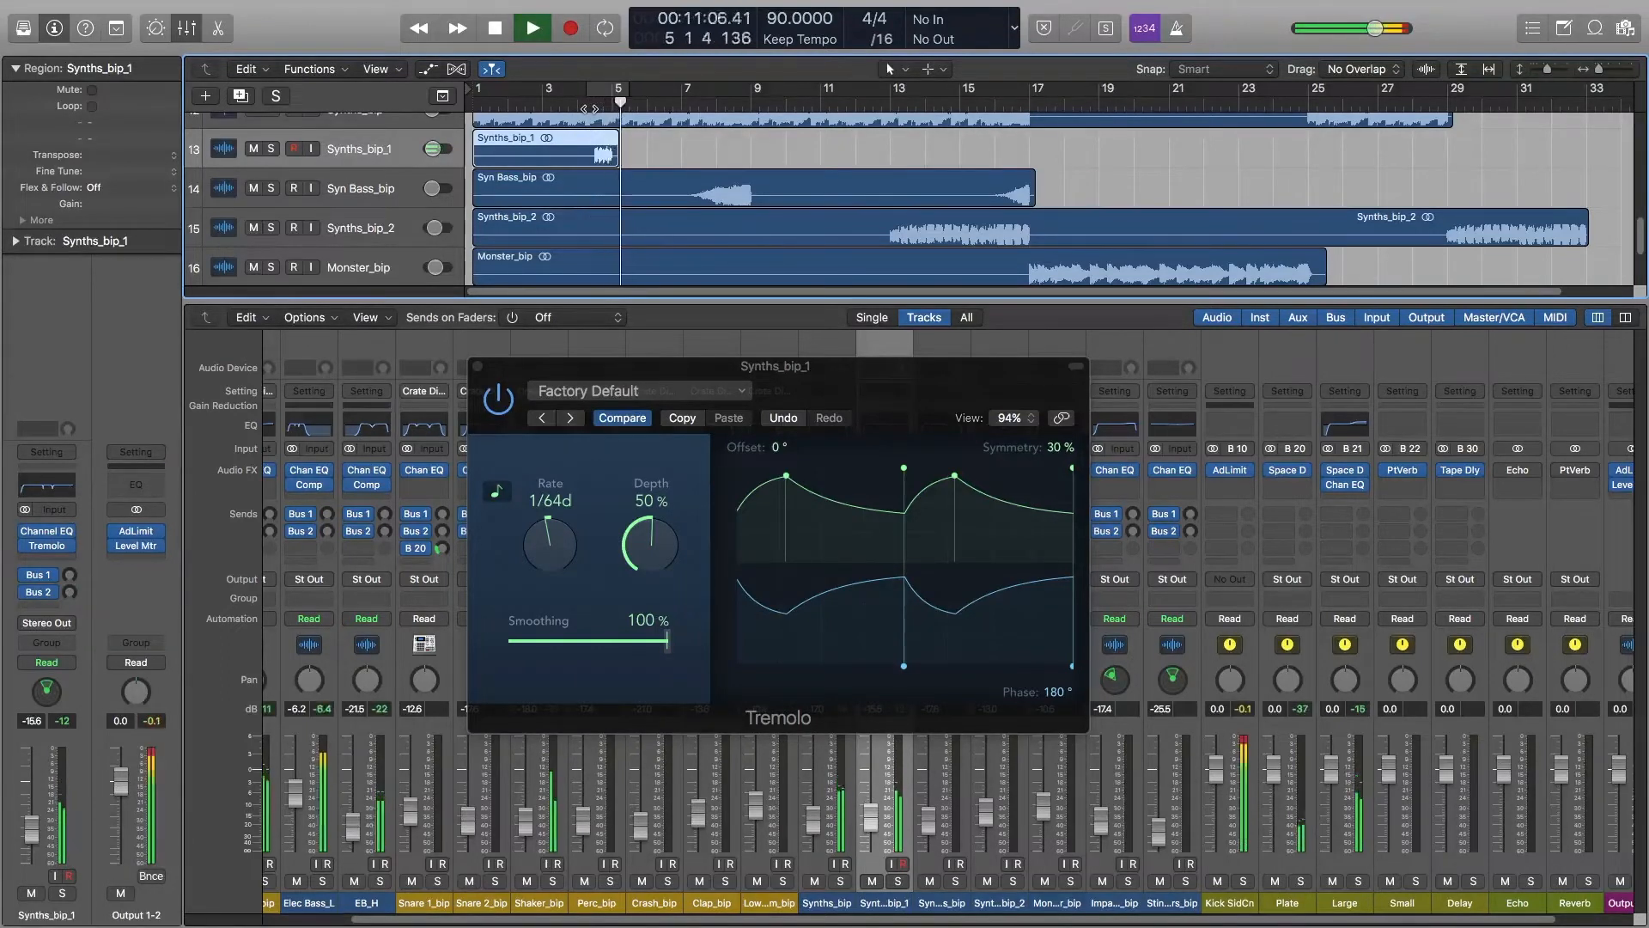
key(space)
Reduce the Tremolo smoothing to 50%, check it in the mix from around bar 4, and close the plug-in window
drag(671, 643, 588, 649)
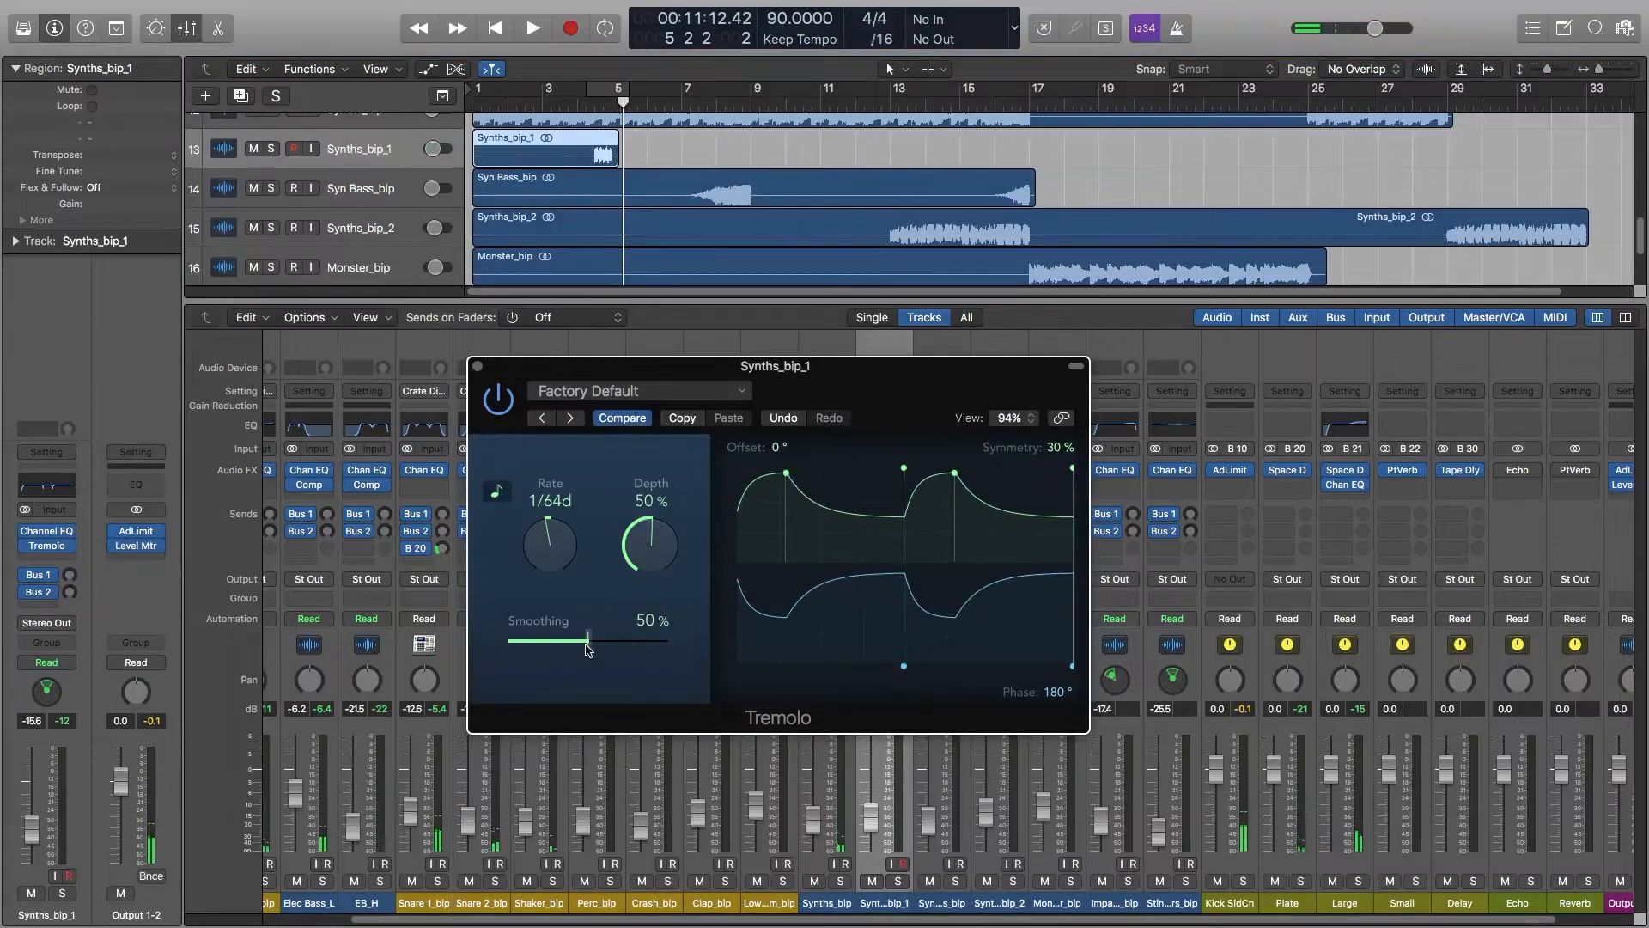
click(582, 106)
key(space)
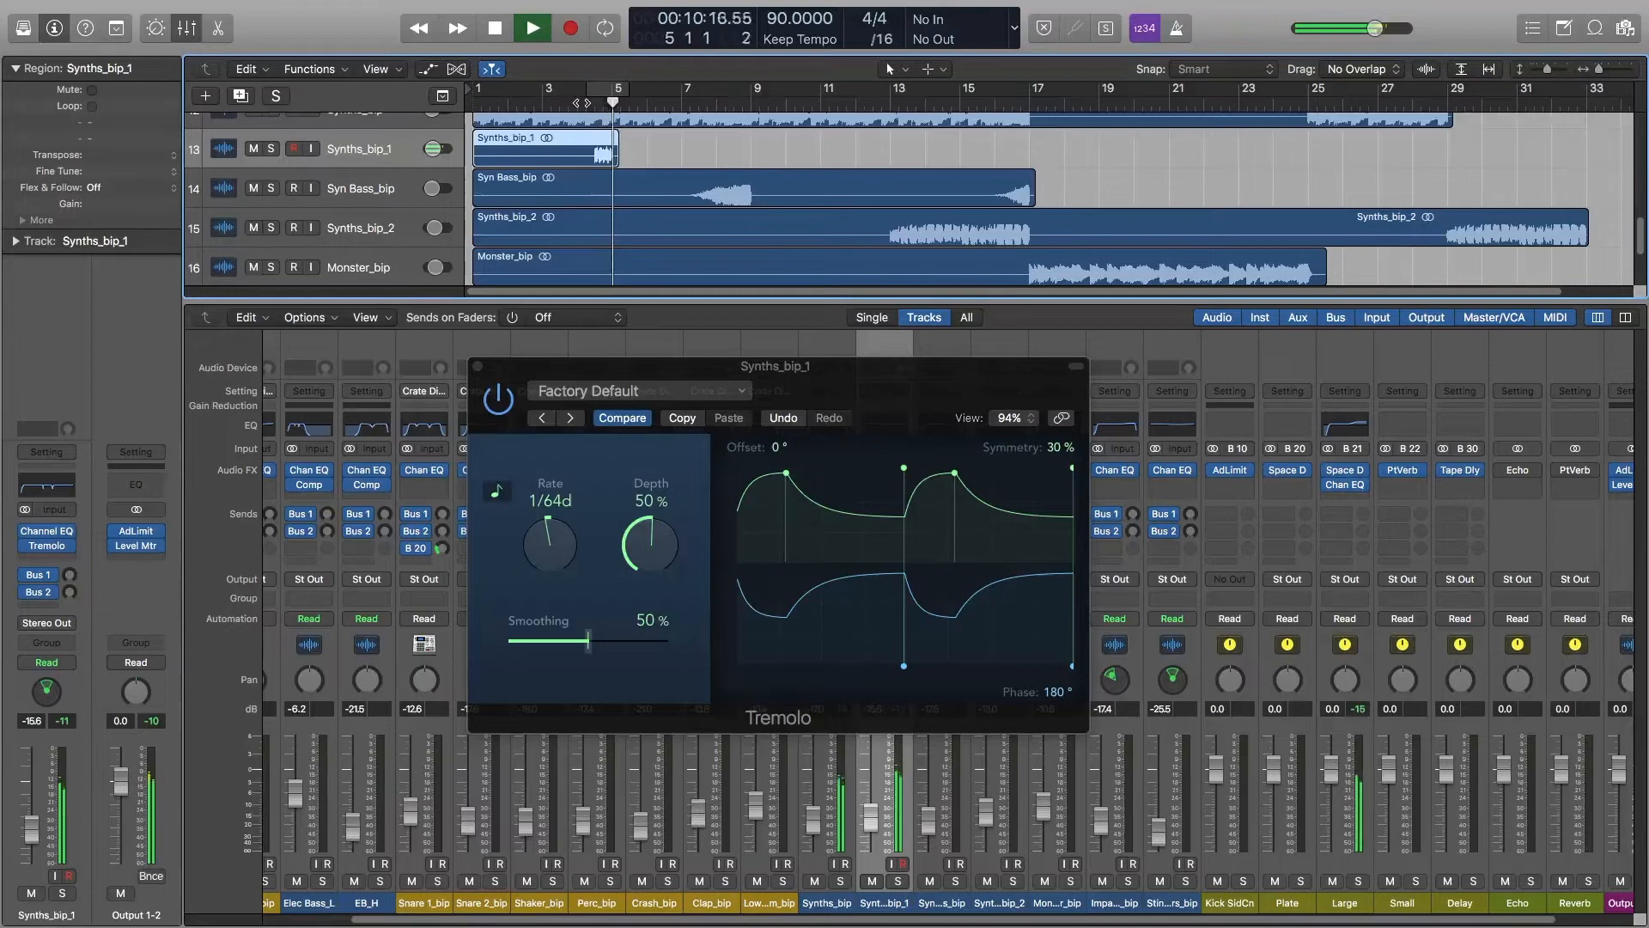
key(space)
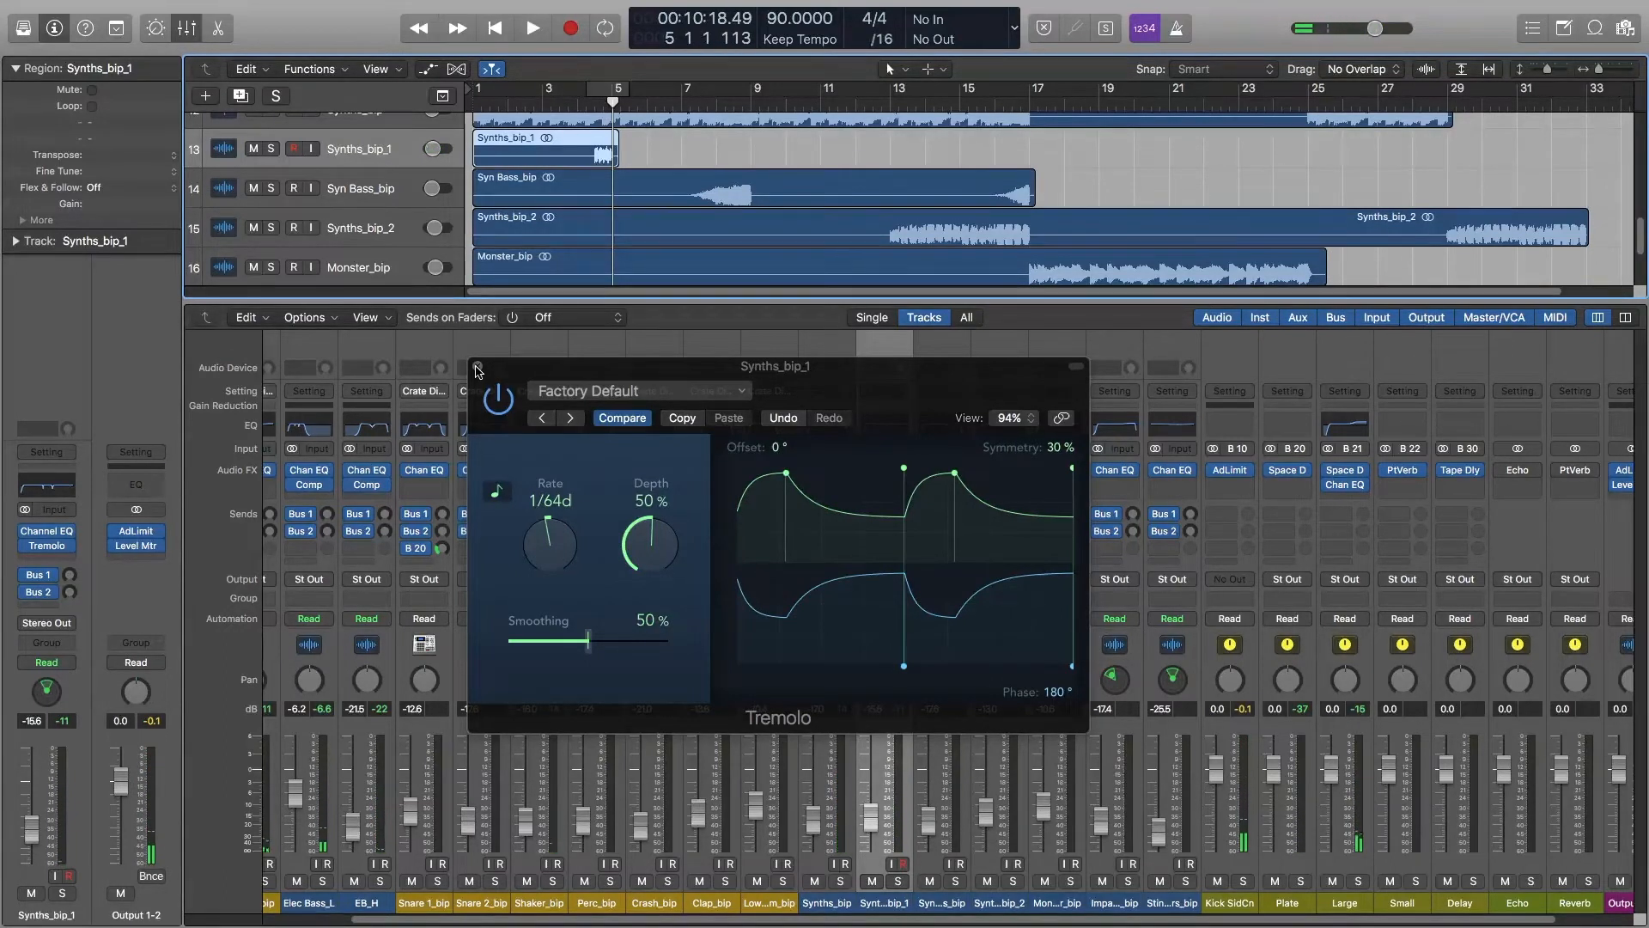
click(478, 371)
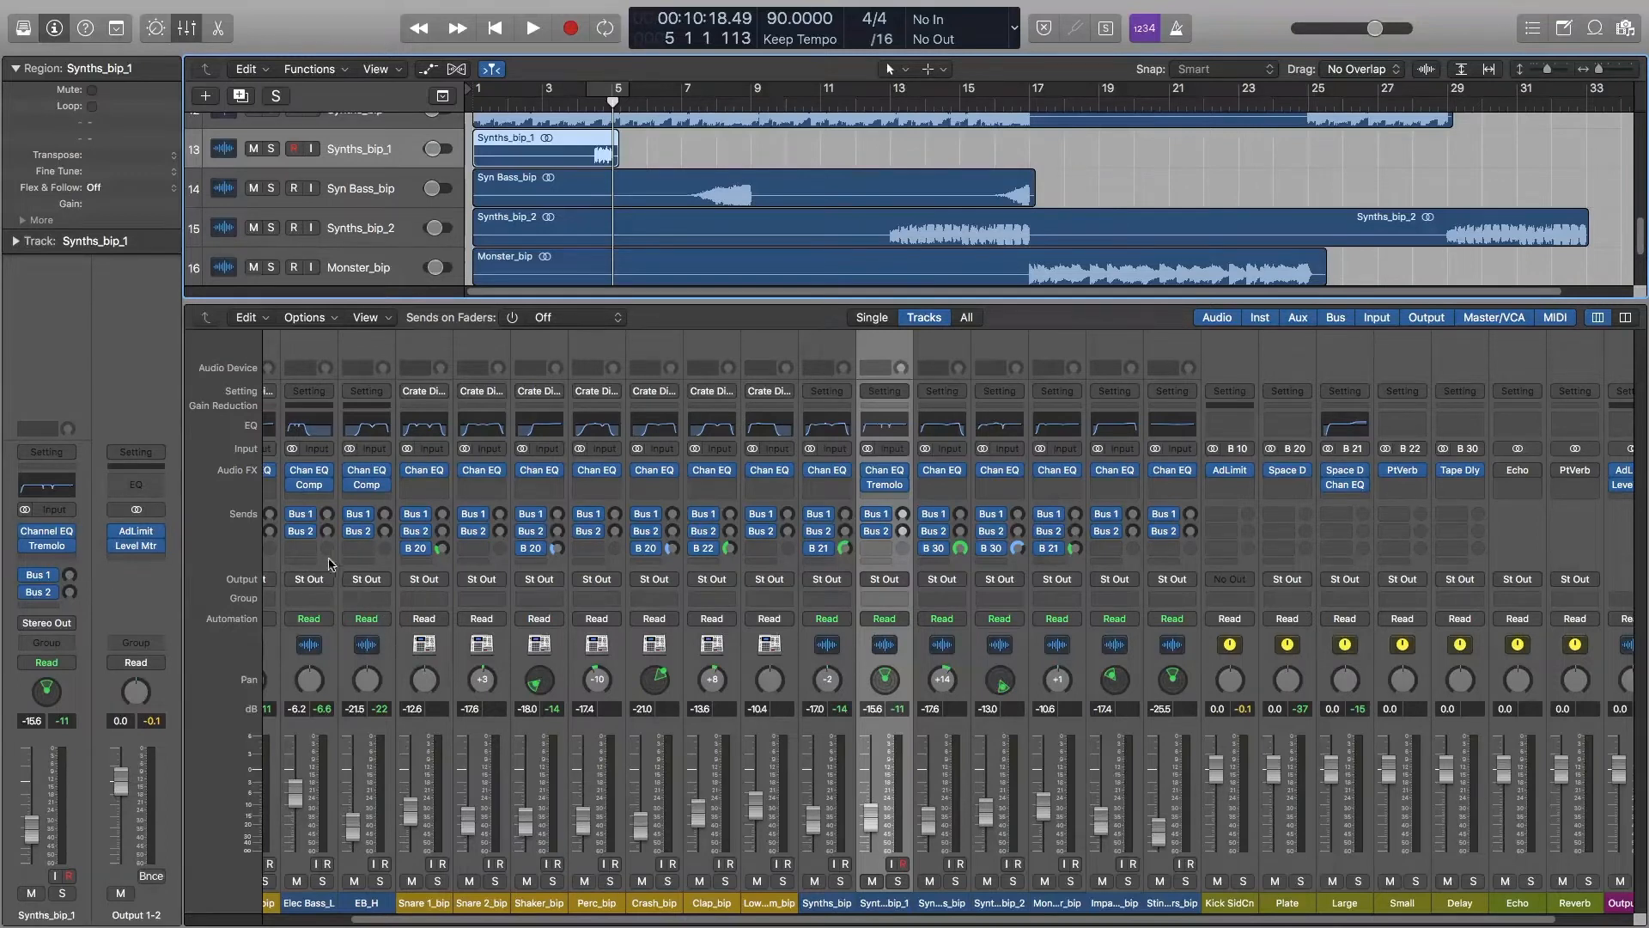
Insert the SubBass plug-in after the Compressor on the Elec Bass_L track and move its window over the mixer
scroll(369, 921, left, 5)
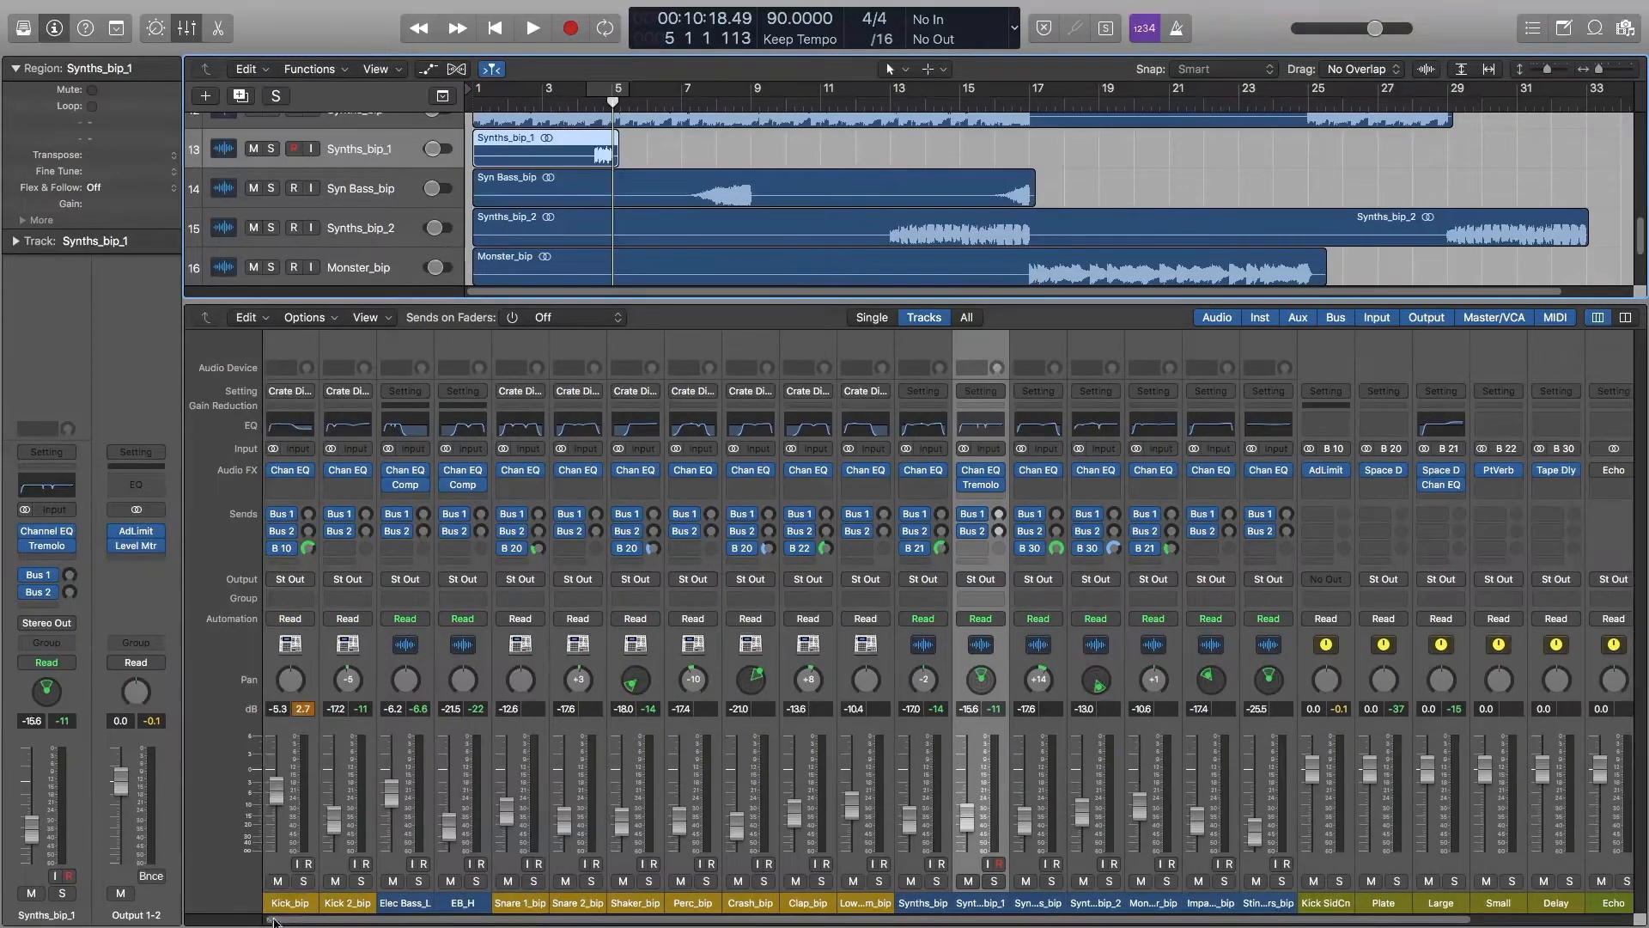
click(423, 734)
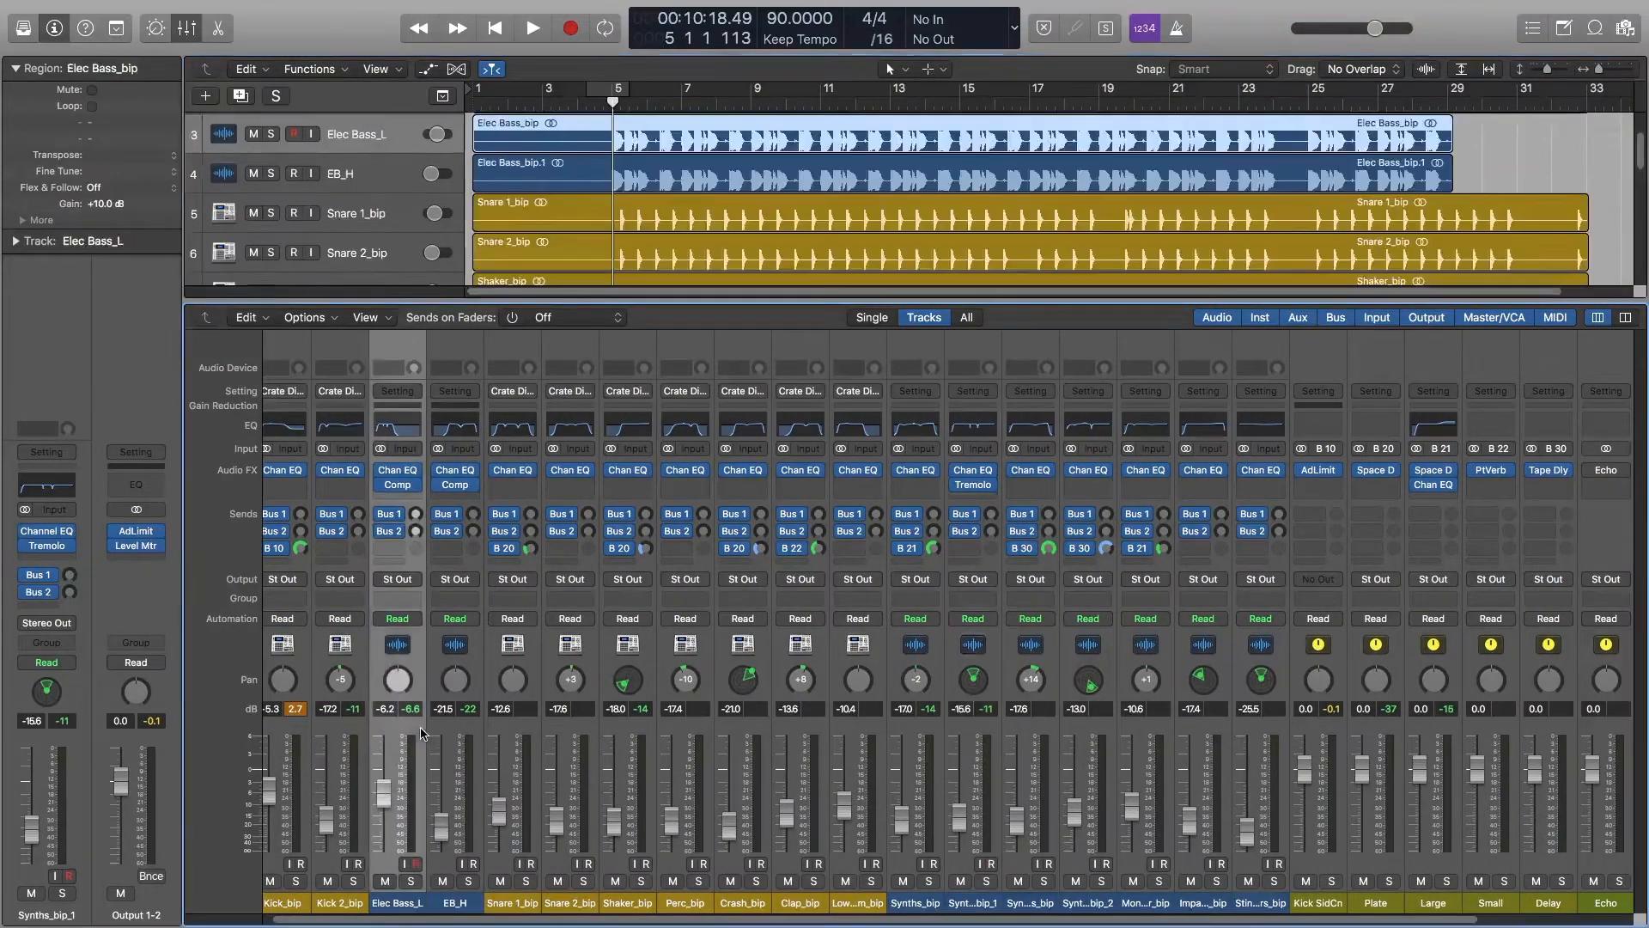
click(415, 498)
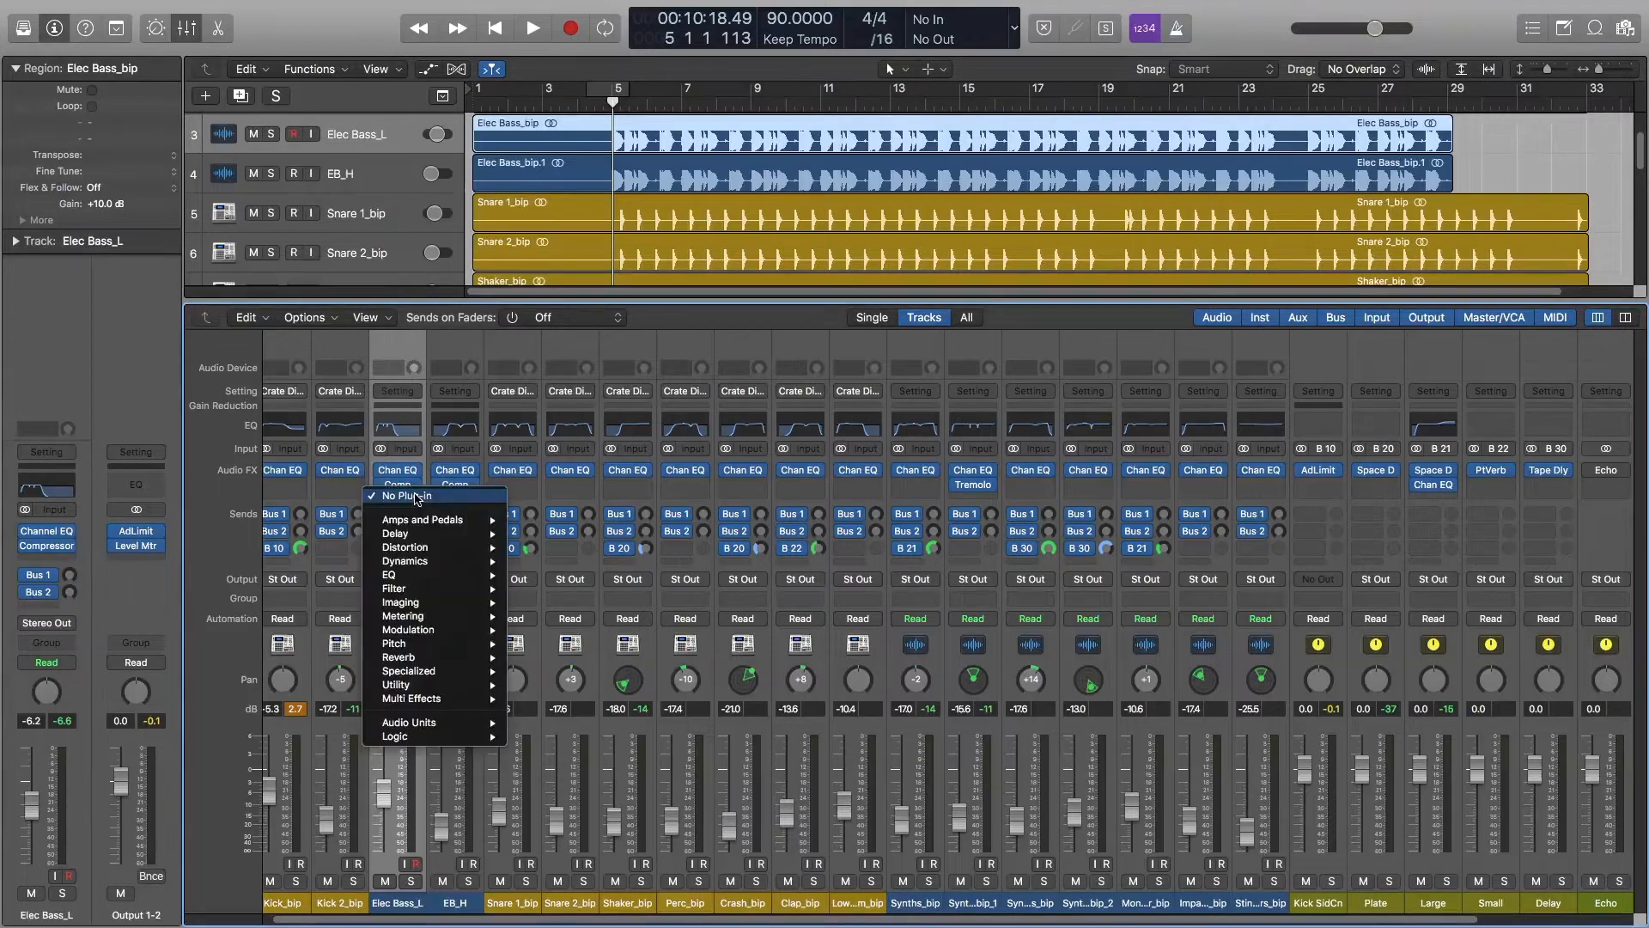
mouse_move(424, 591)
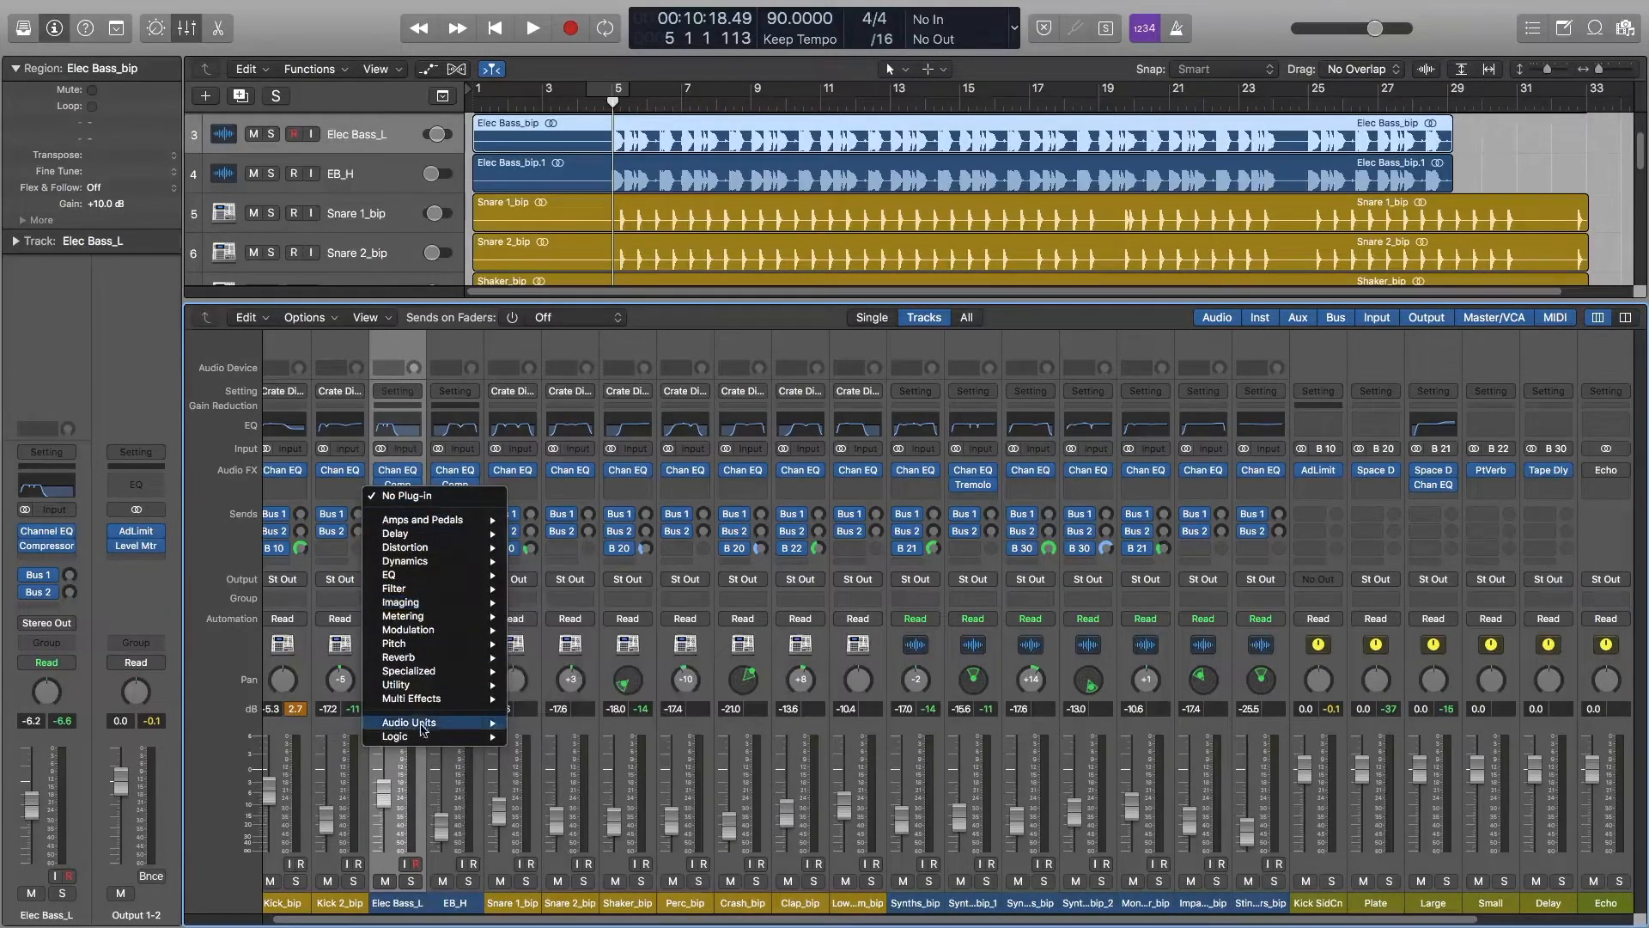
mouse_move(425, 736)
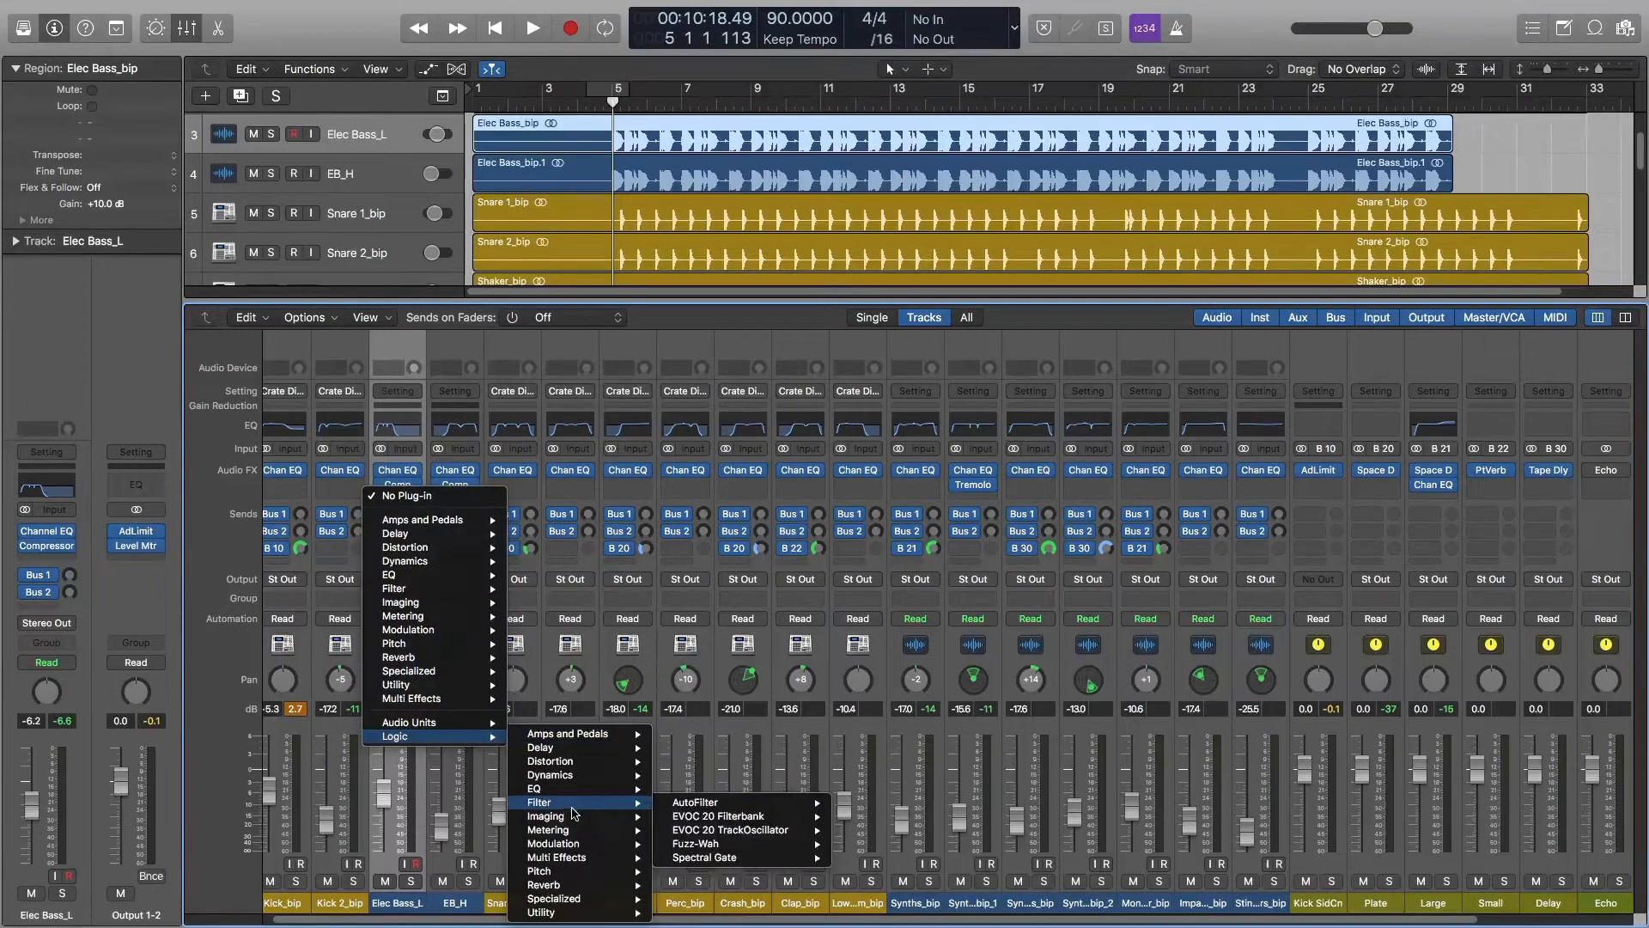
mouse_move(570, 898)
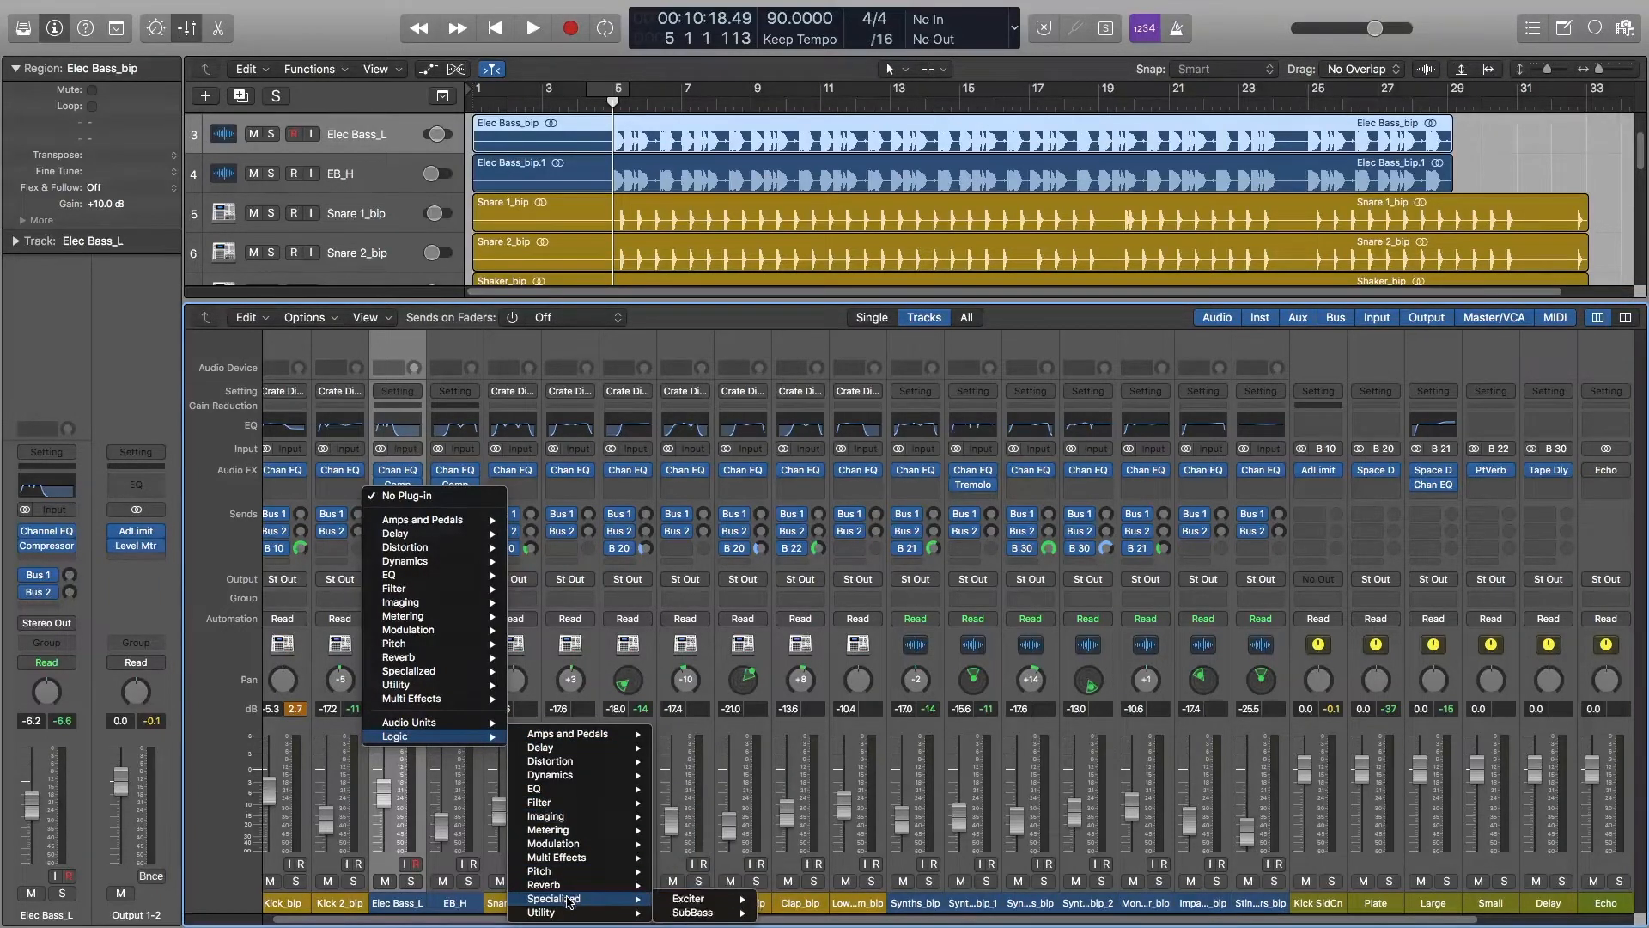
mouse_move(749, 915)
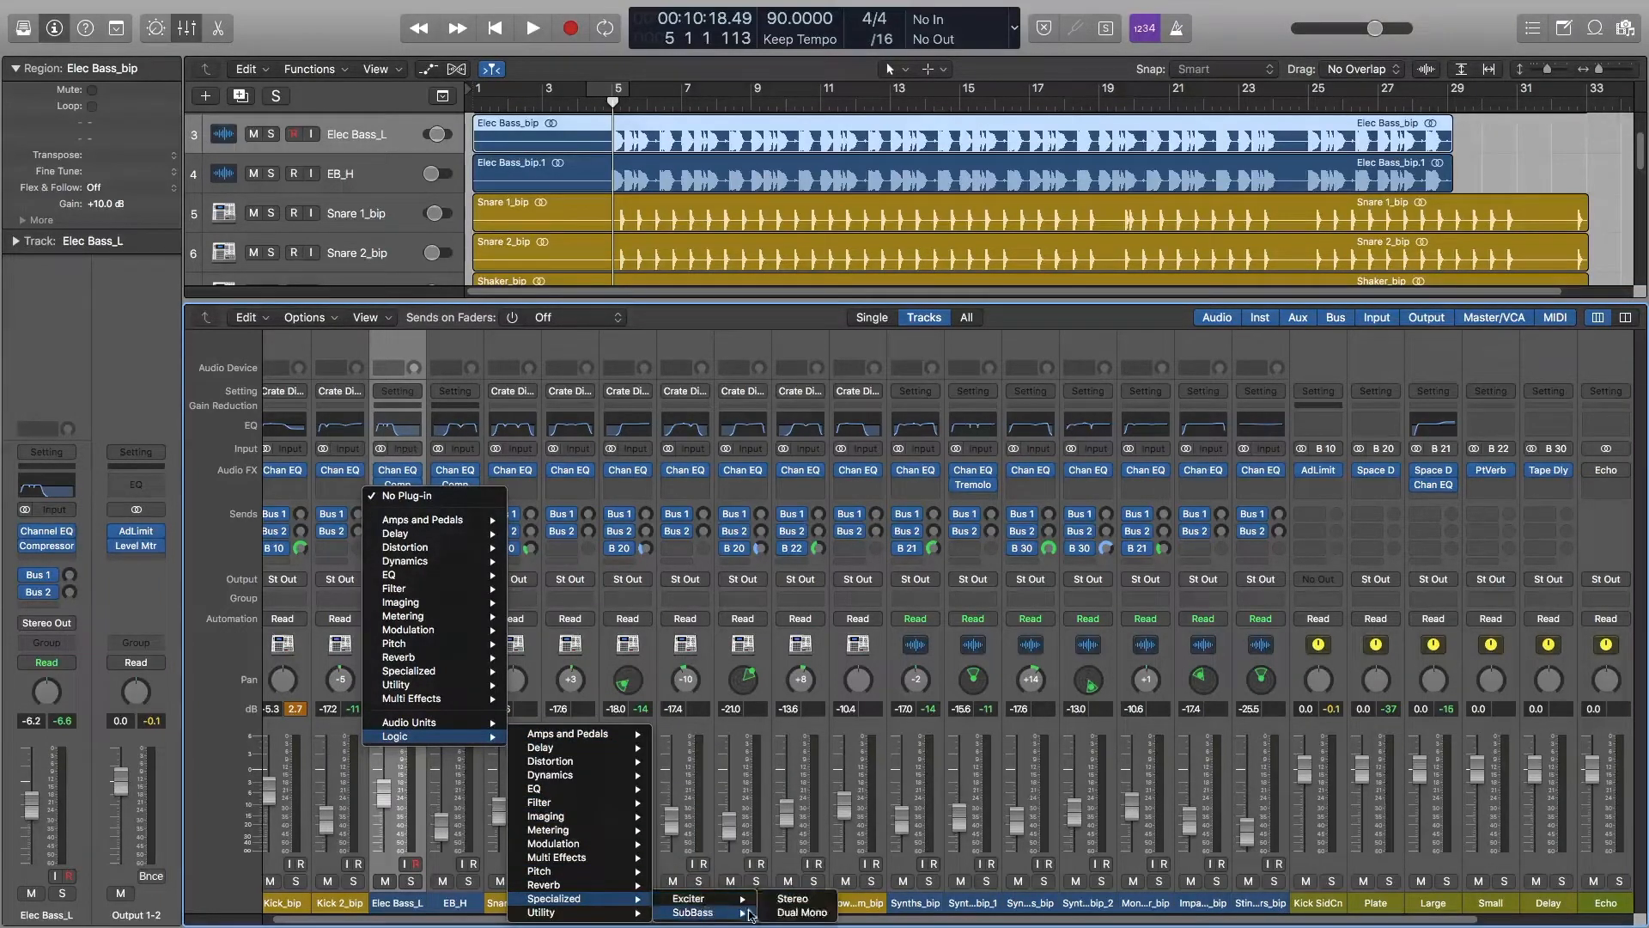
click(793, 910)
drag(248, 28, 846, 106)
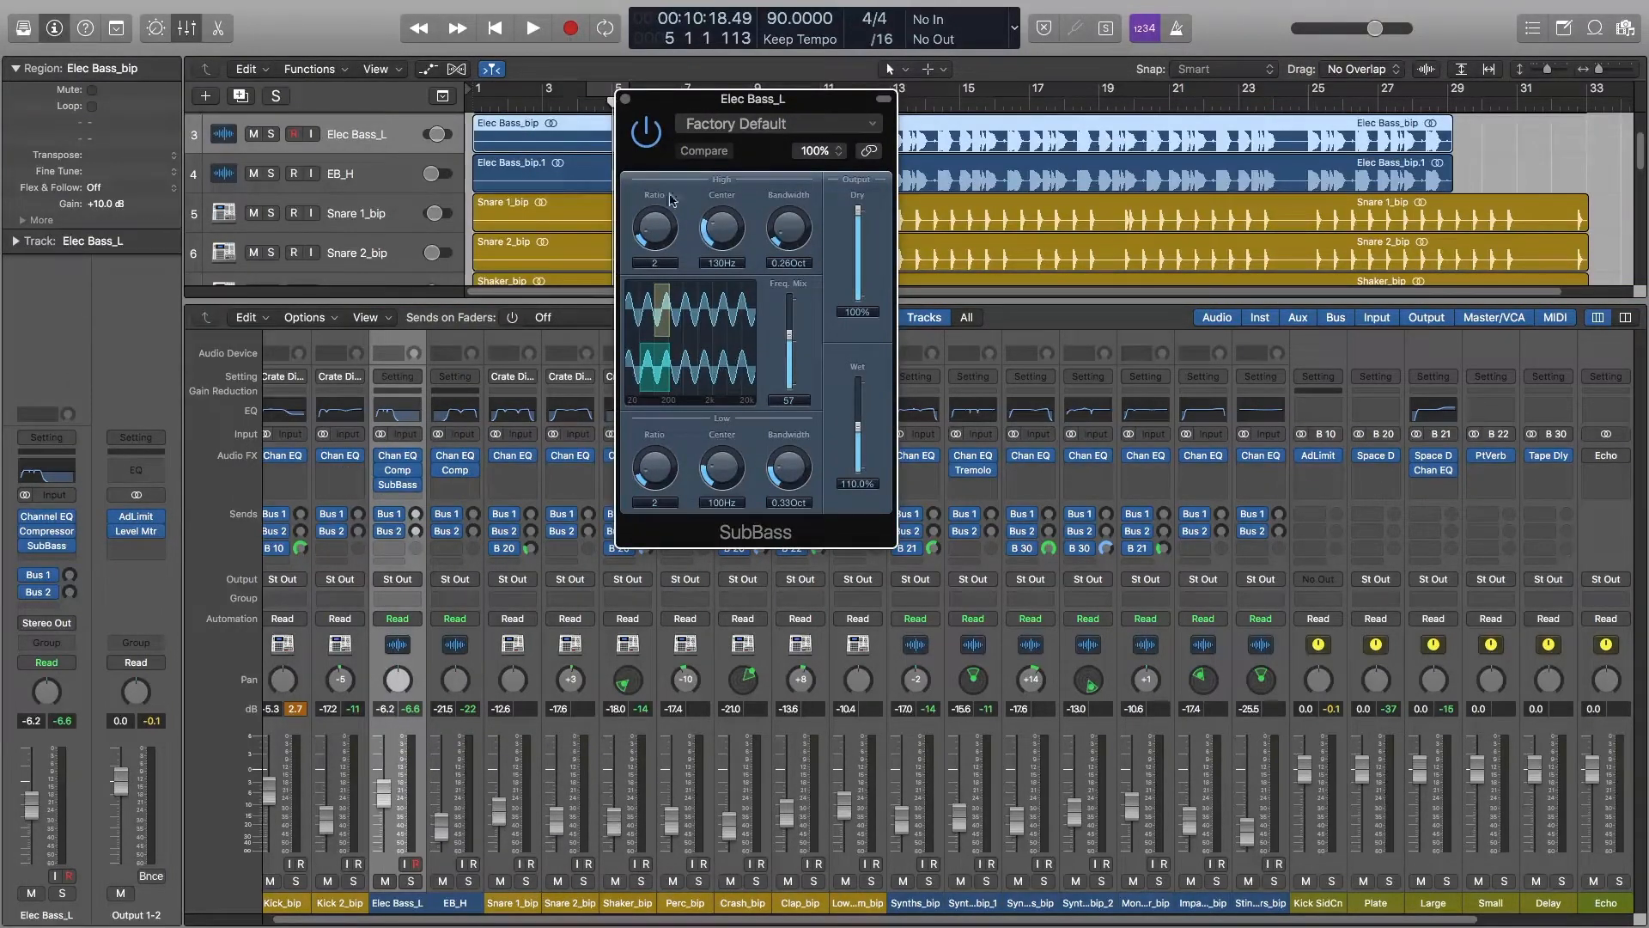
Solo Elec Bass_L and play it from bar 5 with SubBass active
key(s)
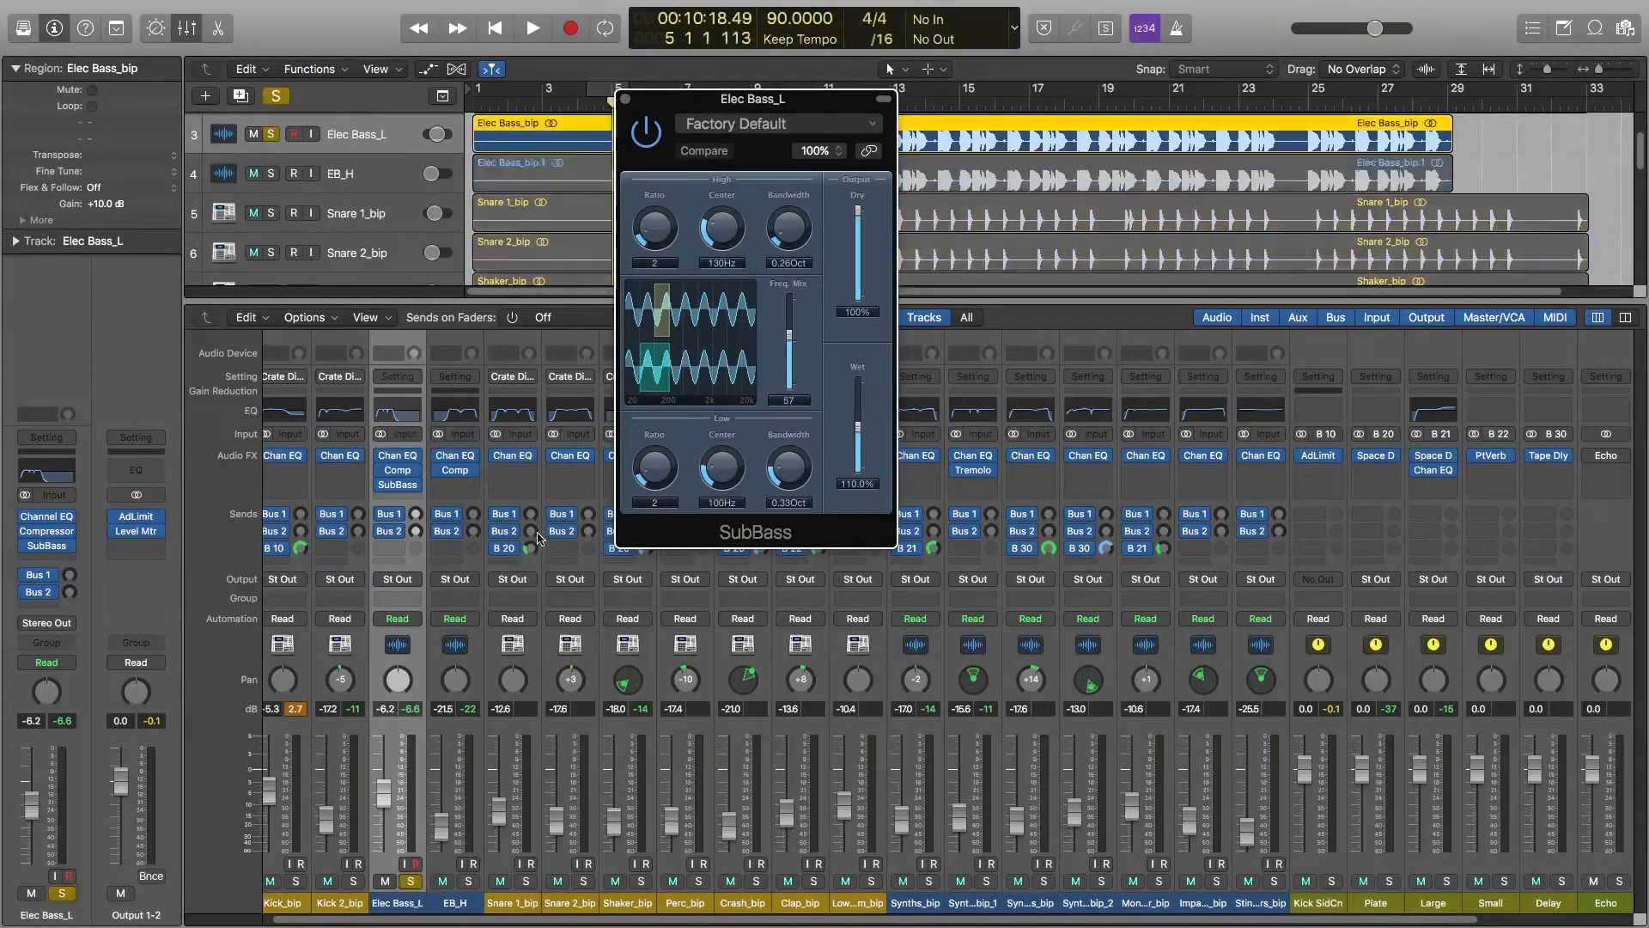
scroll(520, 219, up, 1)
drag(691, 97, 659, 230)
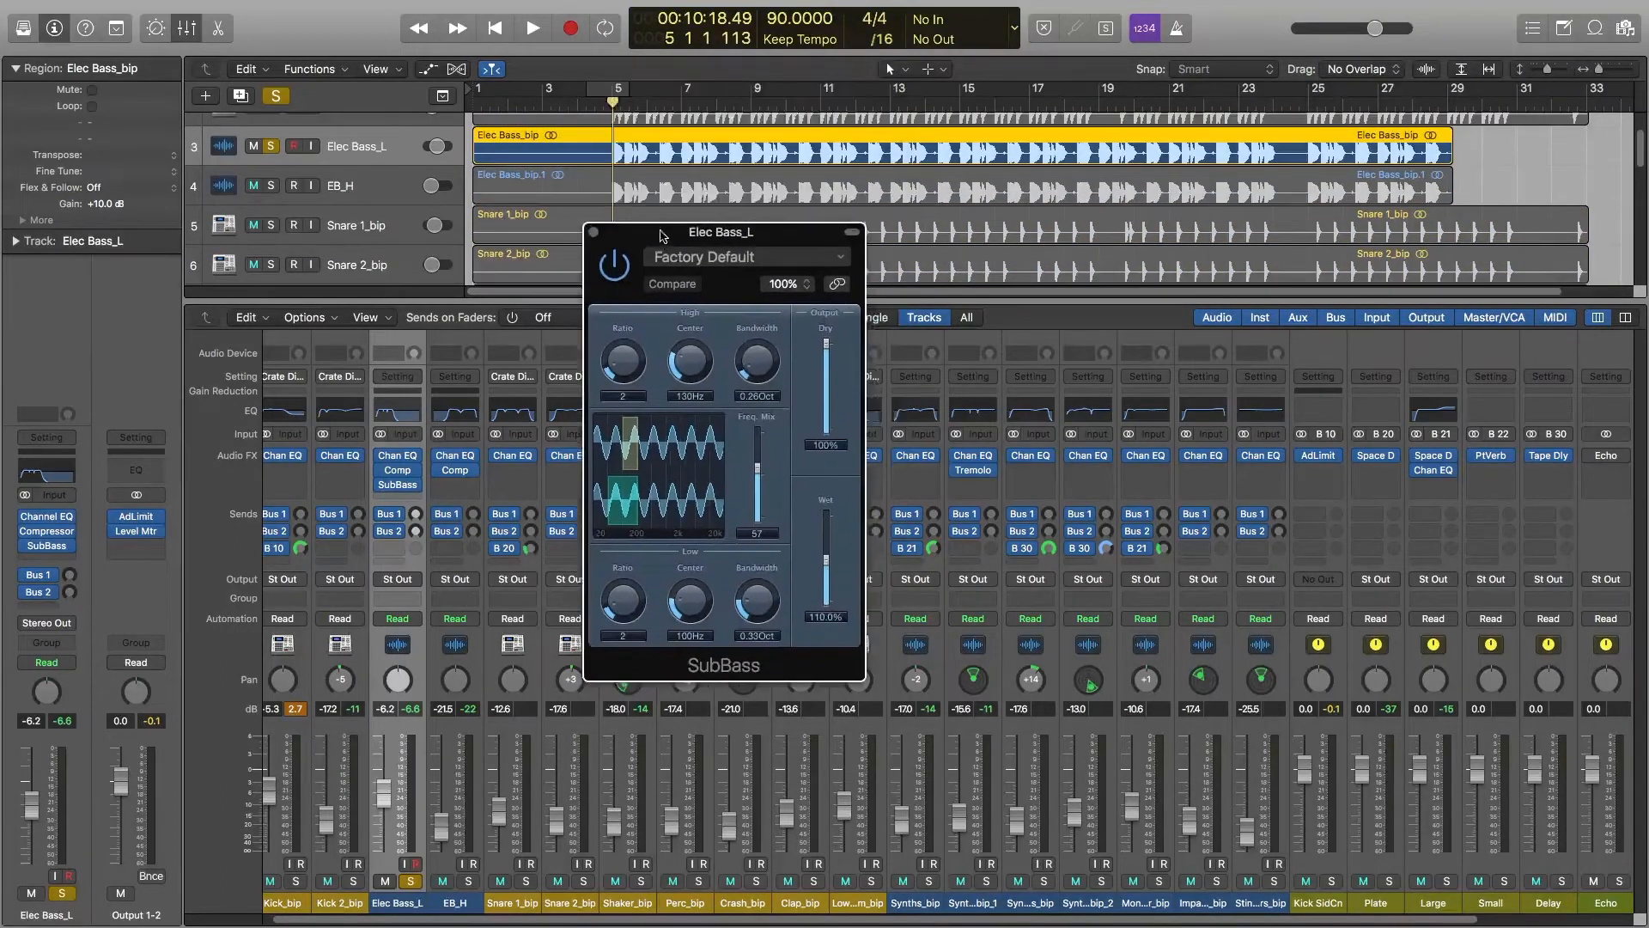
key(space)
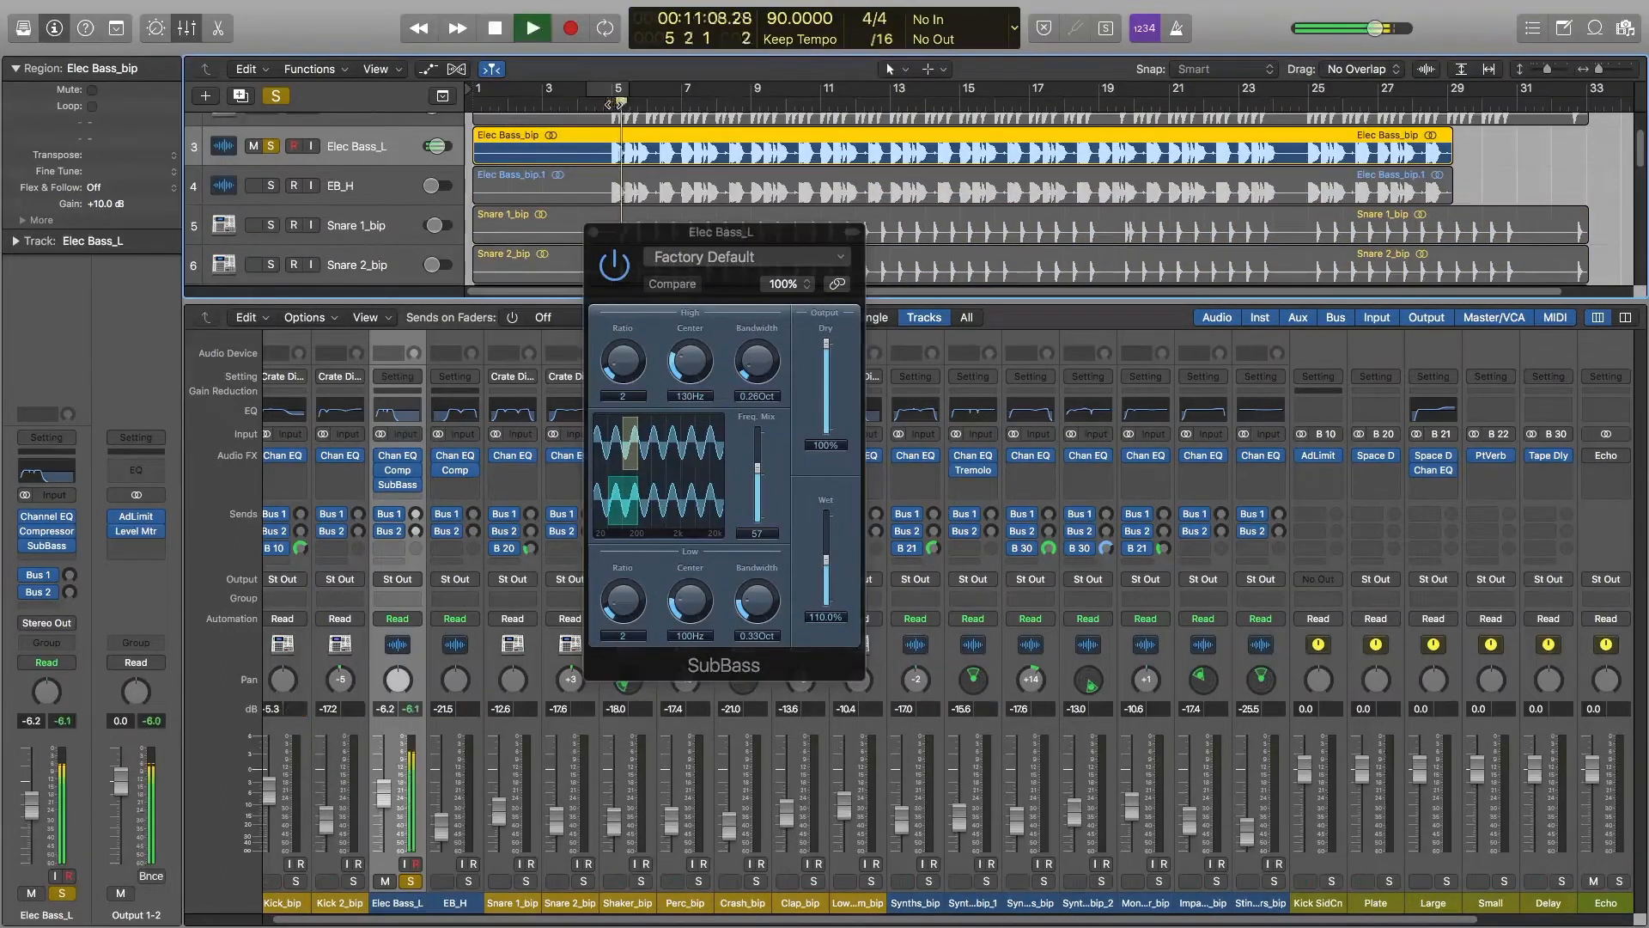
key(space)
Switch SubBass between bypassed and active while playing the soloed bass to compare the sound
click(615, 266)
key(space)
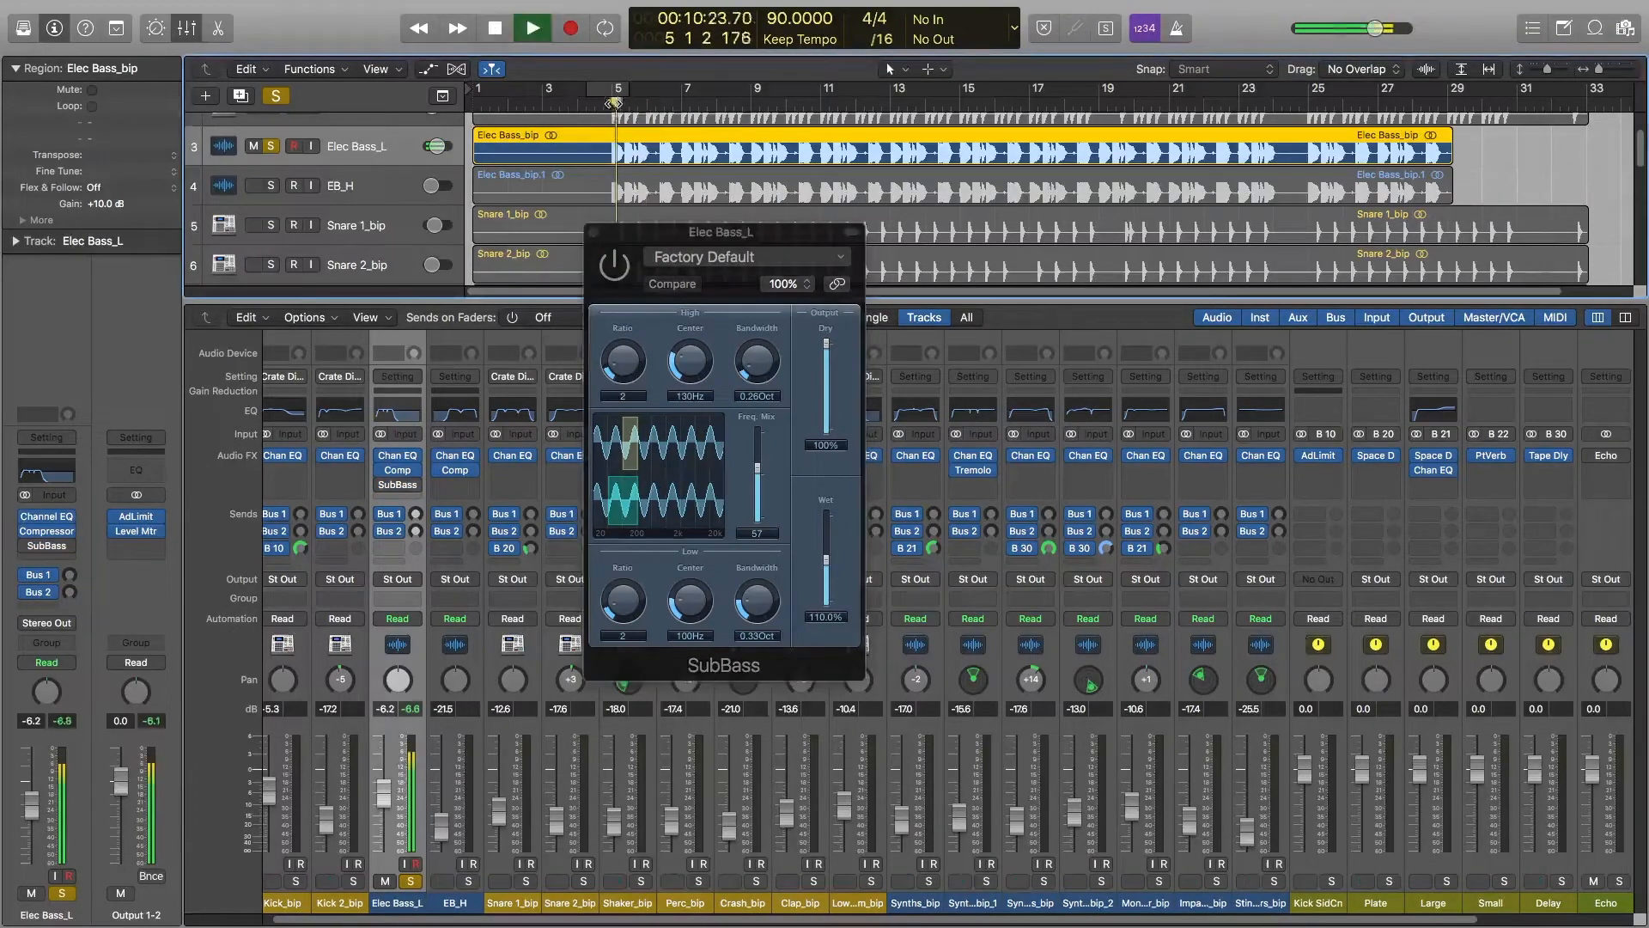
key(space)
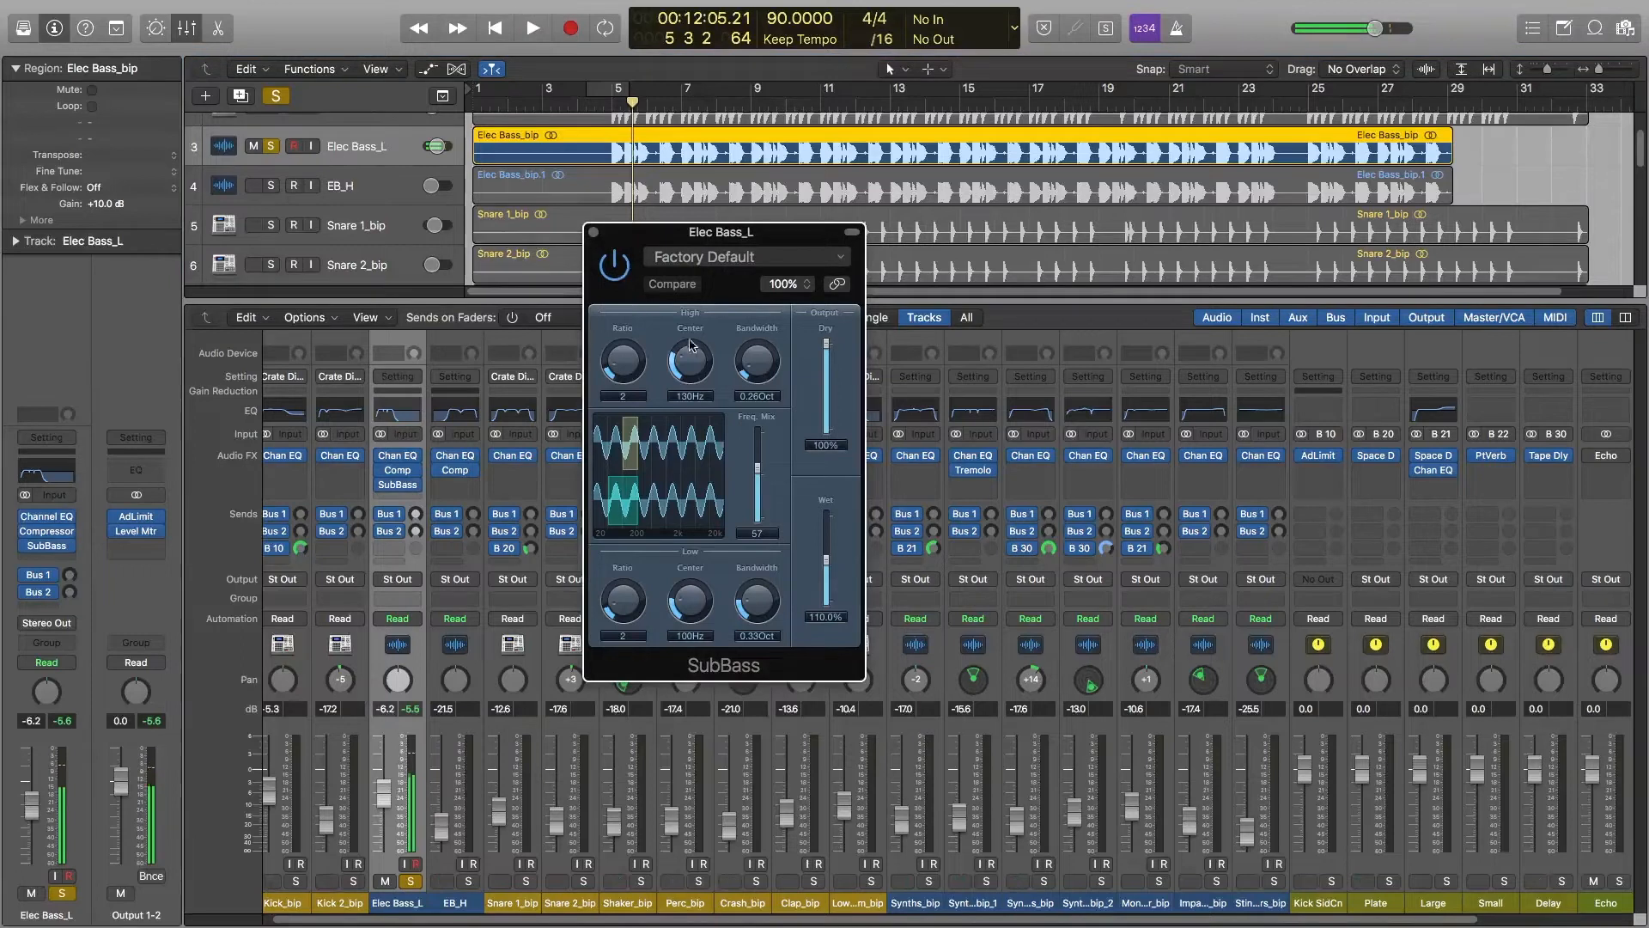
key(space)
click(615, 272)
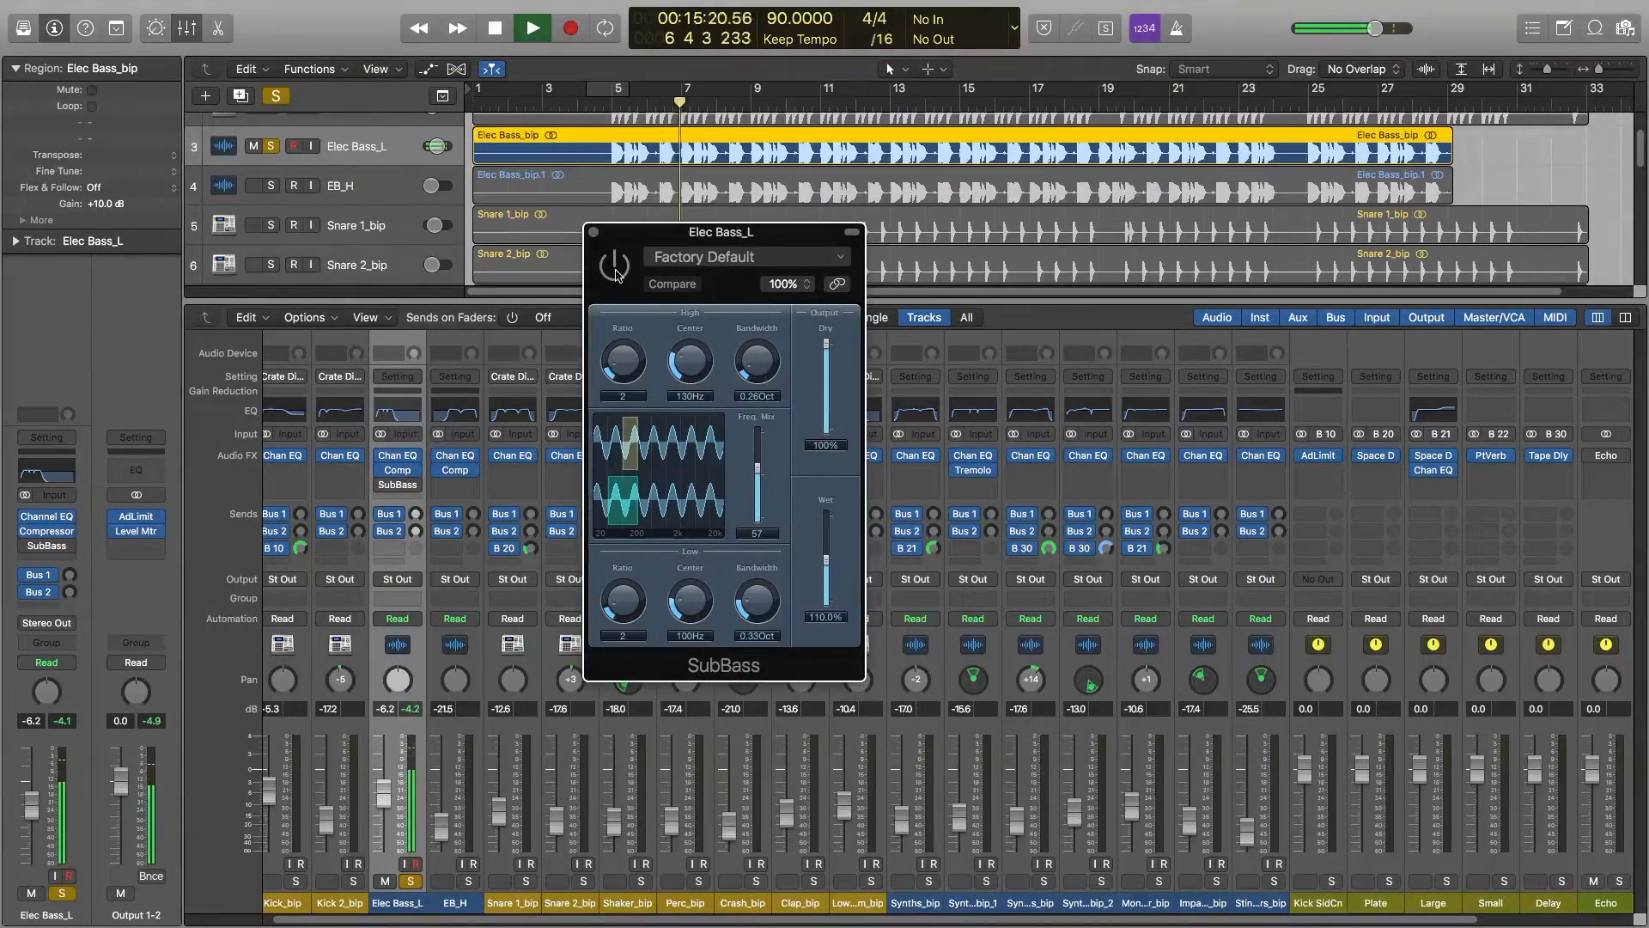
click(615, 271)
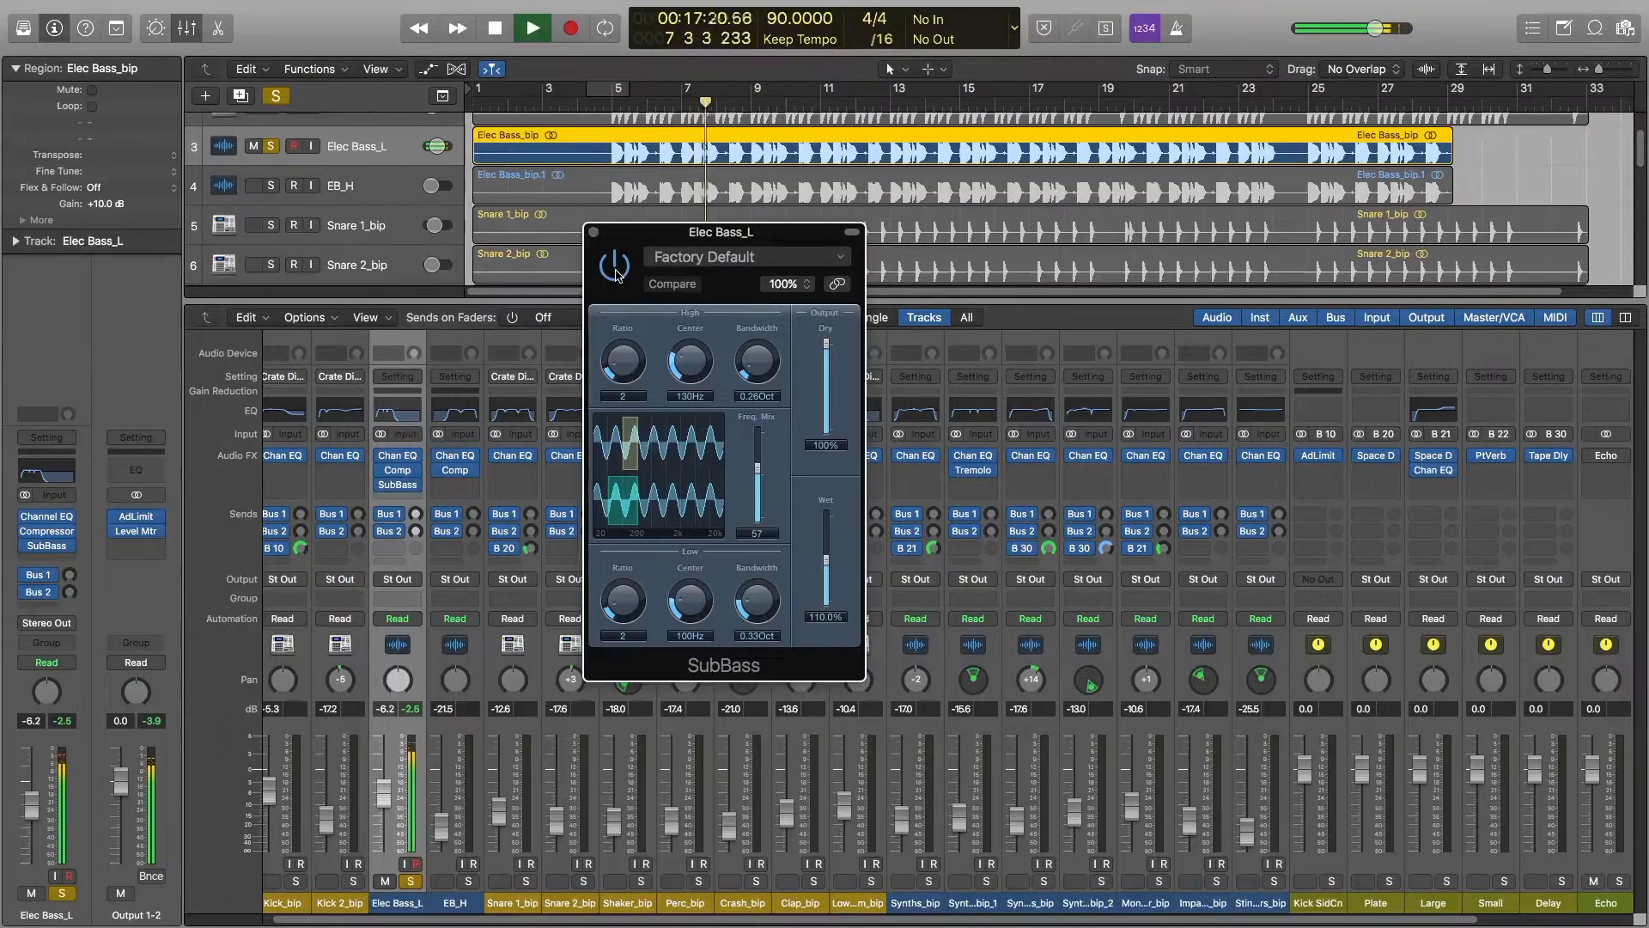
click(615, 272)
key(space)
Set the SubBass High band to center 54 Hz and ratio 4, and play the soloed bass
drag(698, 350, 696, 376)
drag(695, 381, 629, 335)
key(space)
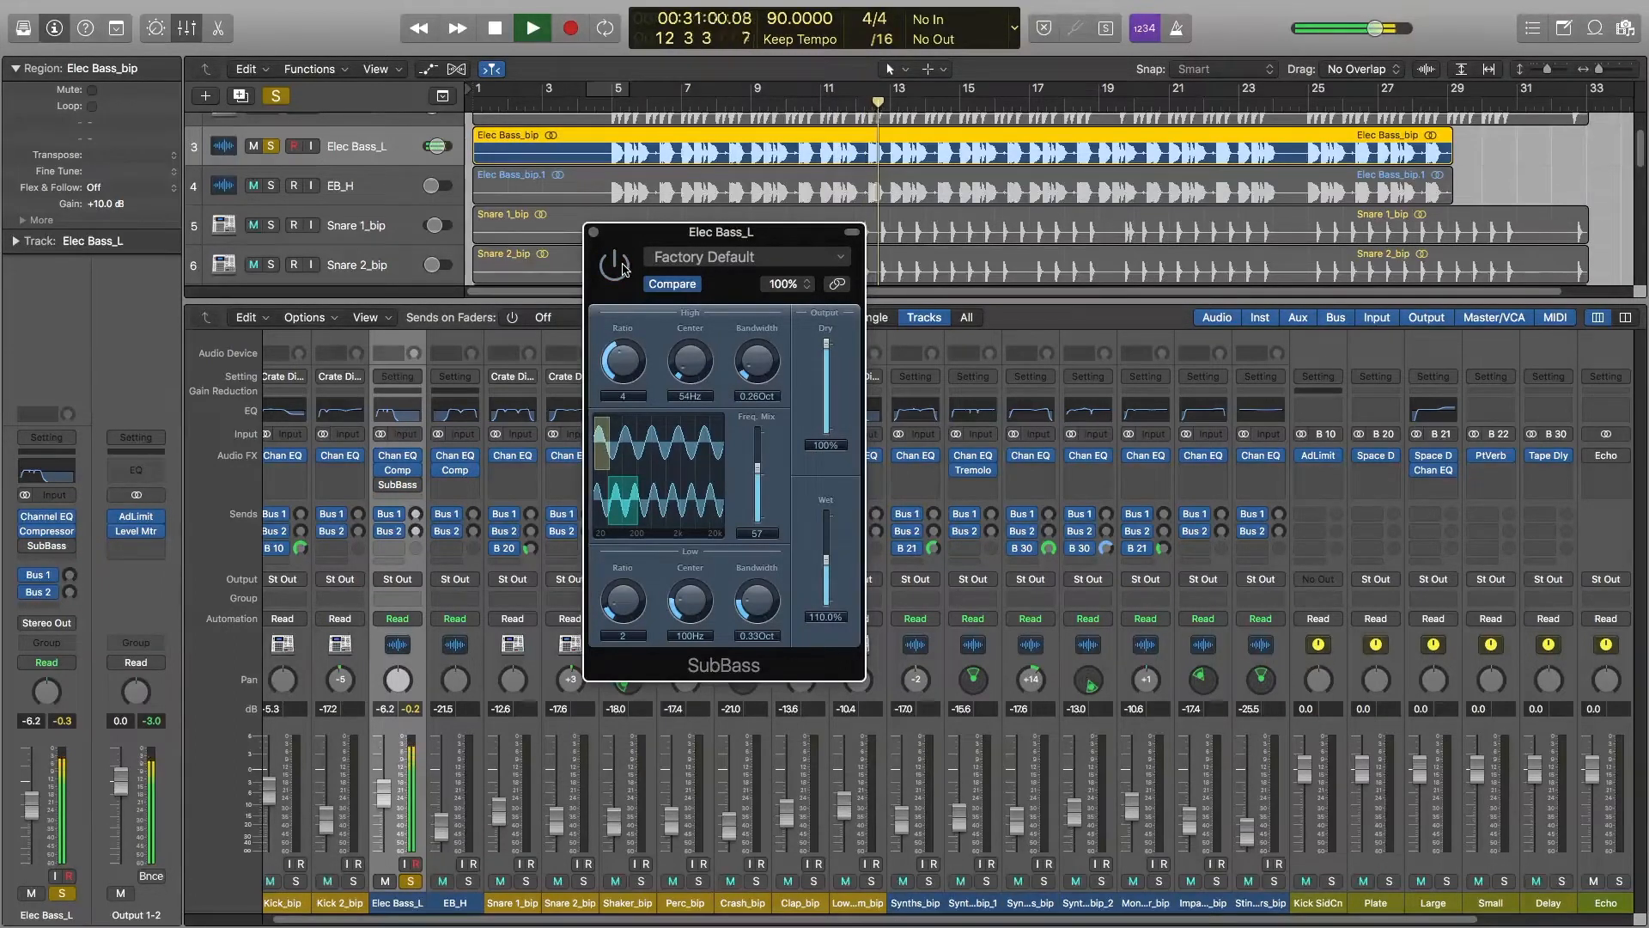
key(space)
Set the SubBass Low band to ratio 3, center 110 Hz and bandwidth 0.43 Oct, with wet at 336% and dry at 92%
drag(706, 615, 702, 607)
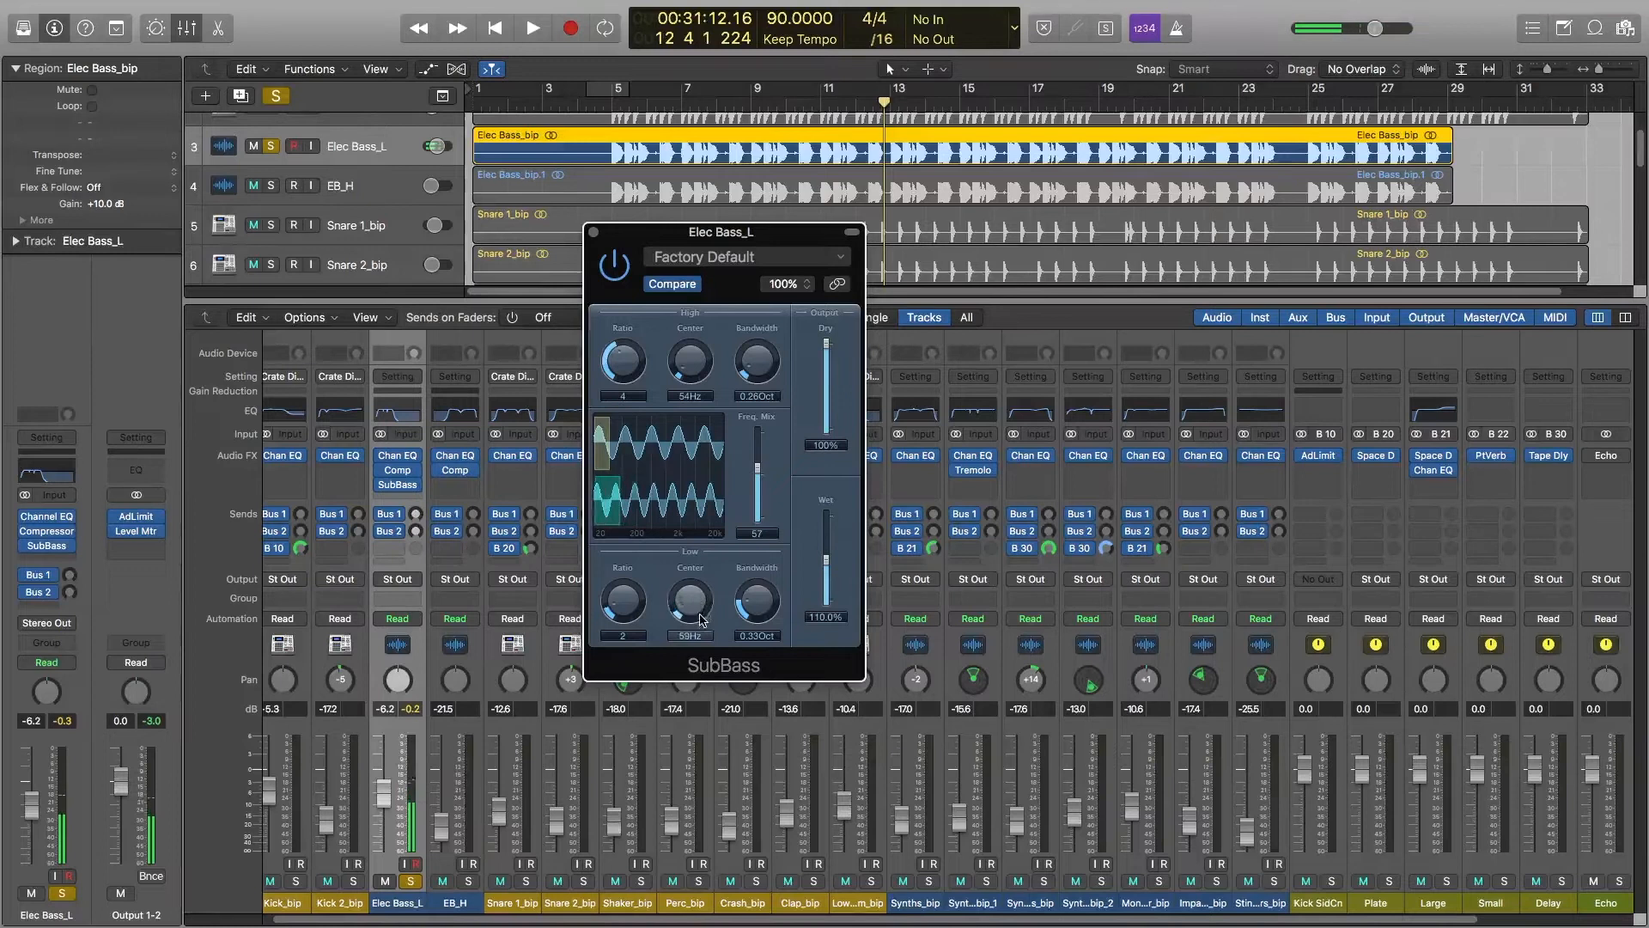
drag(703, 607, 750, 600)
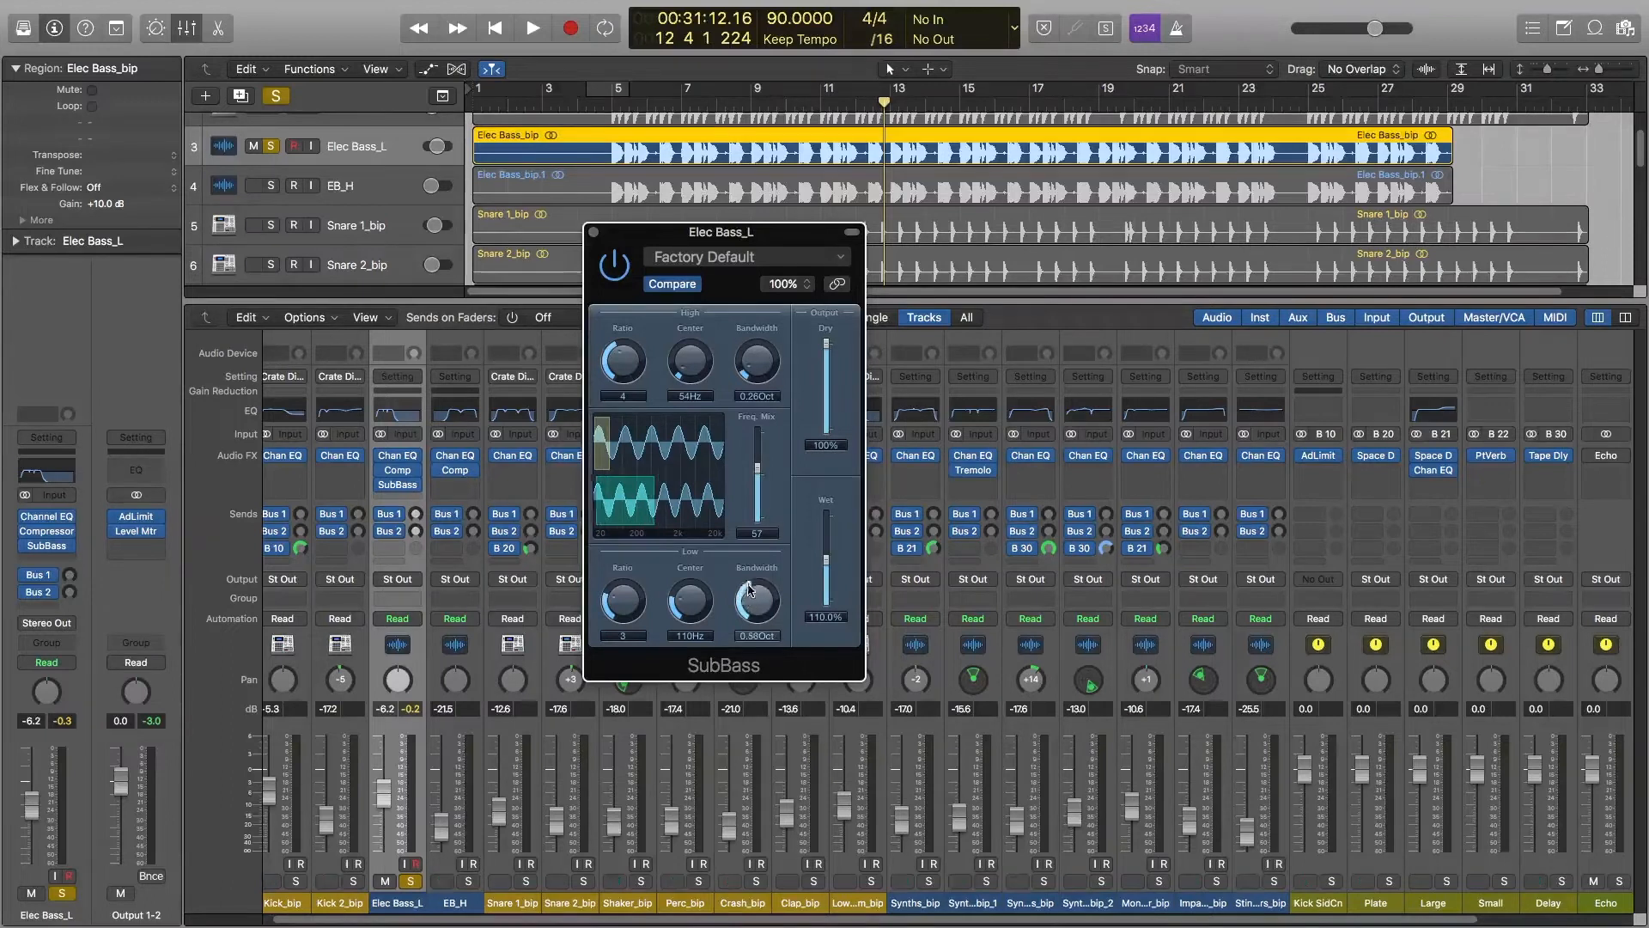
drag(828, 562, 830, 535)
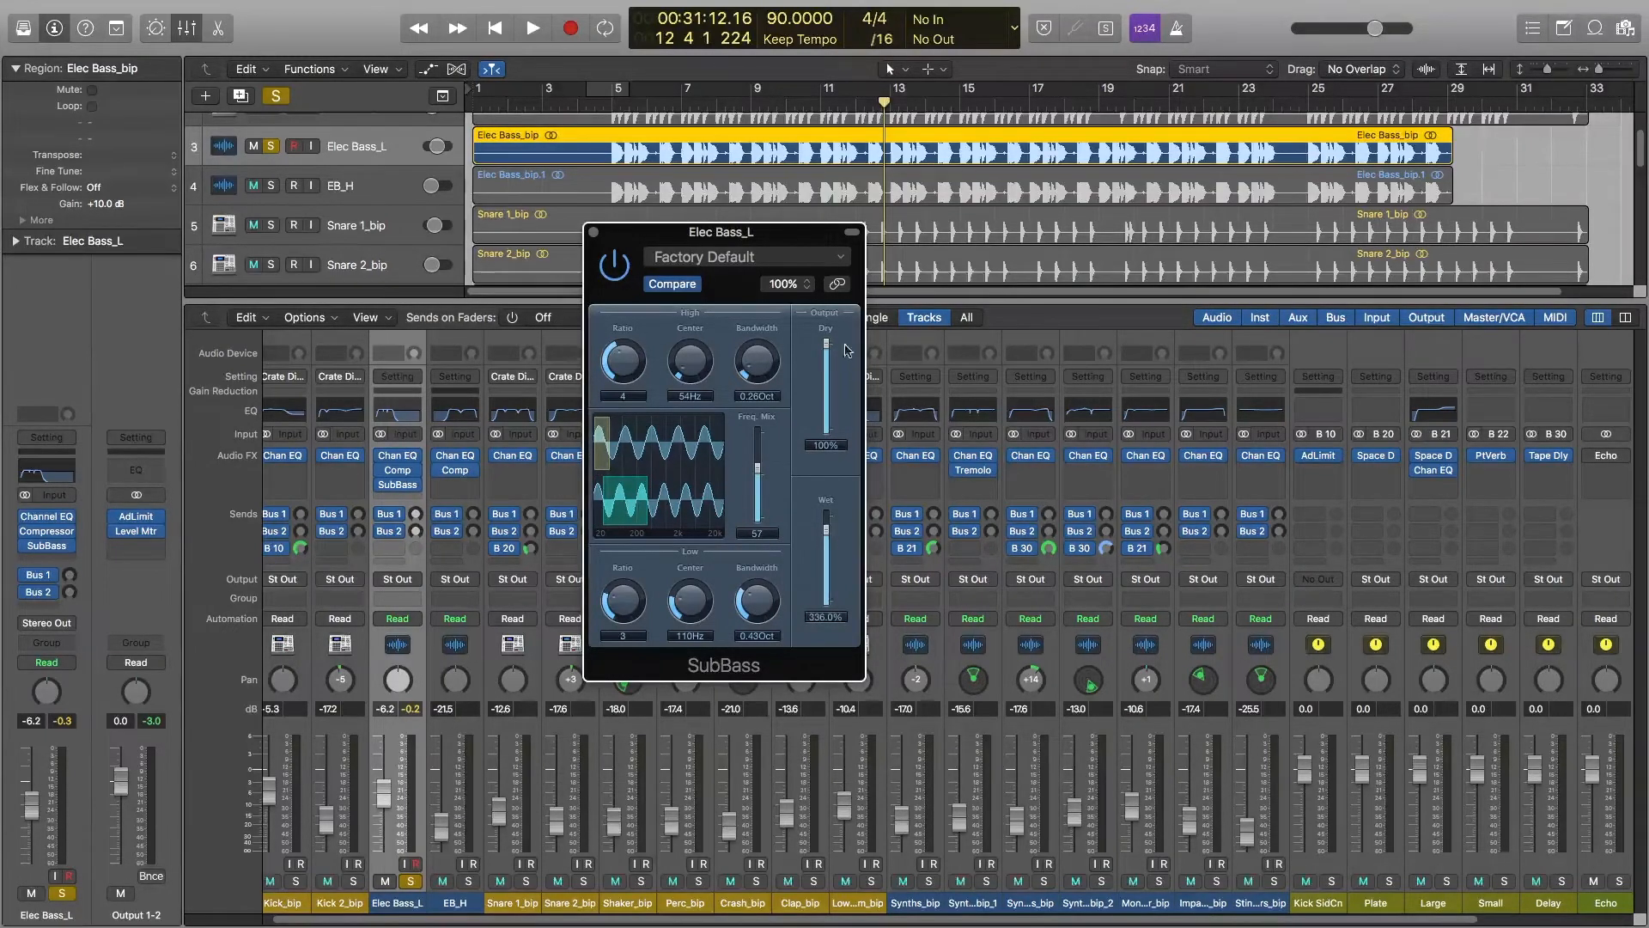
drag(828, 351, 828, 349)
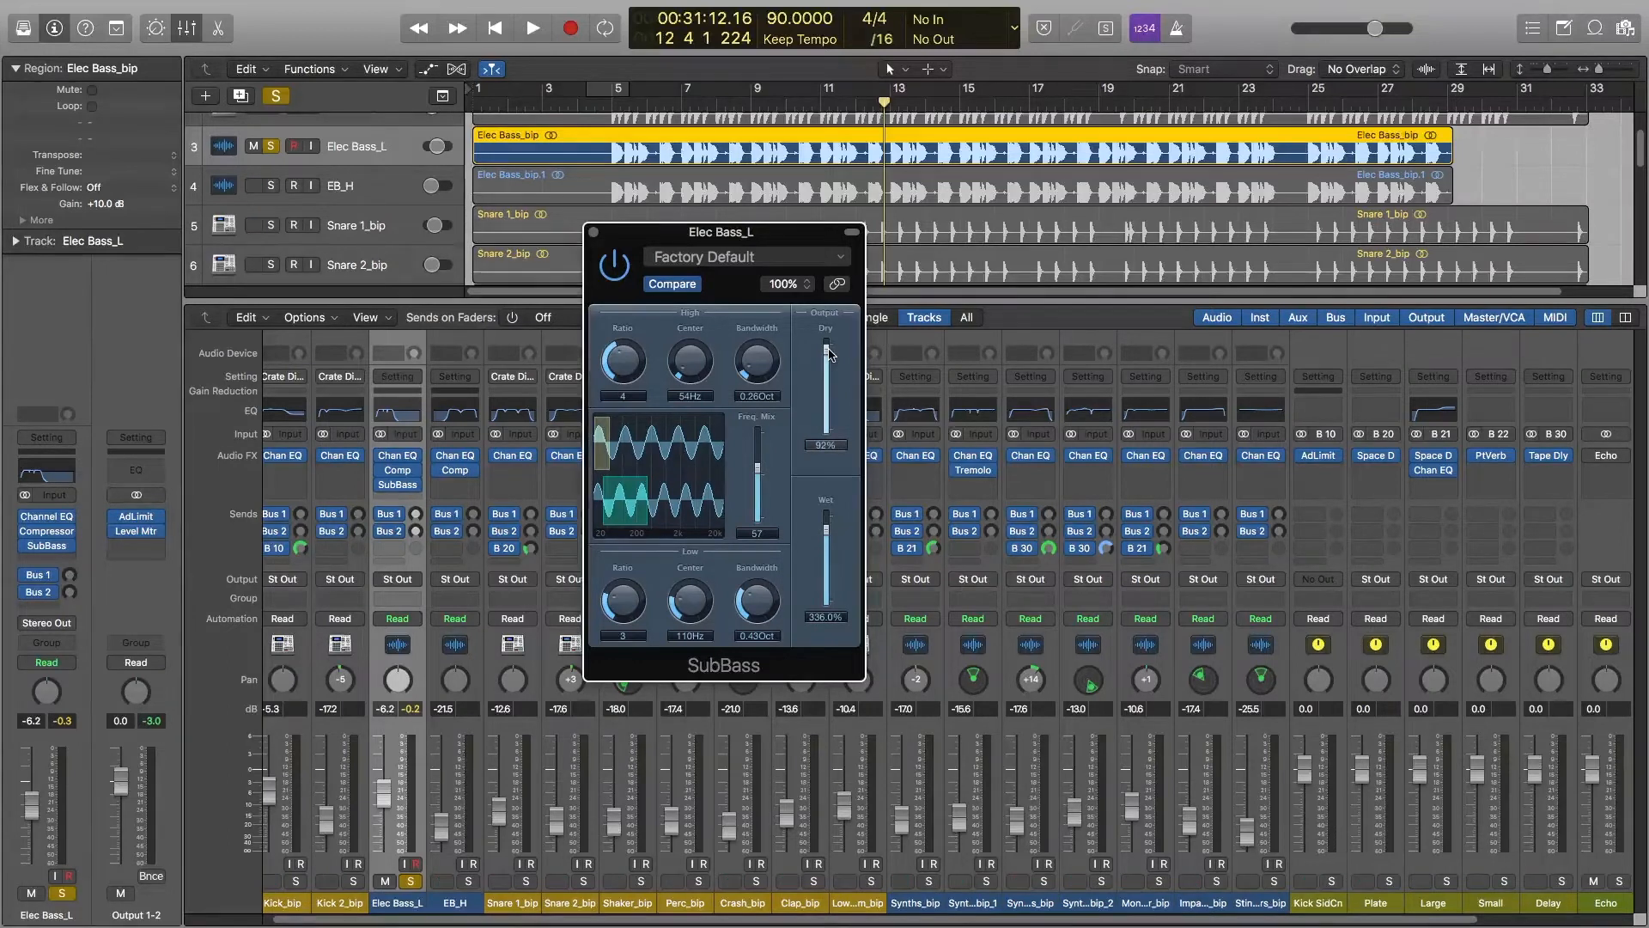
Play the soloed bass to check the SubBass settings and its level, and clear the Elec Bass_L peak indicator
key(space)
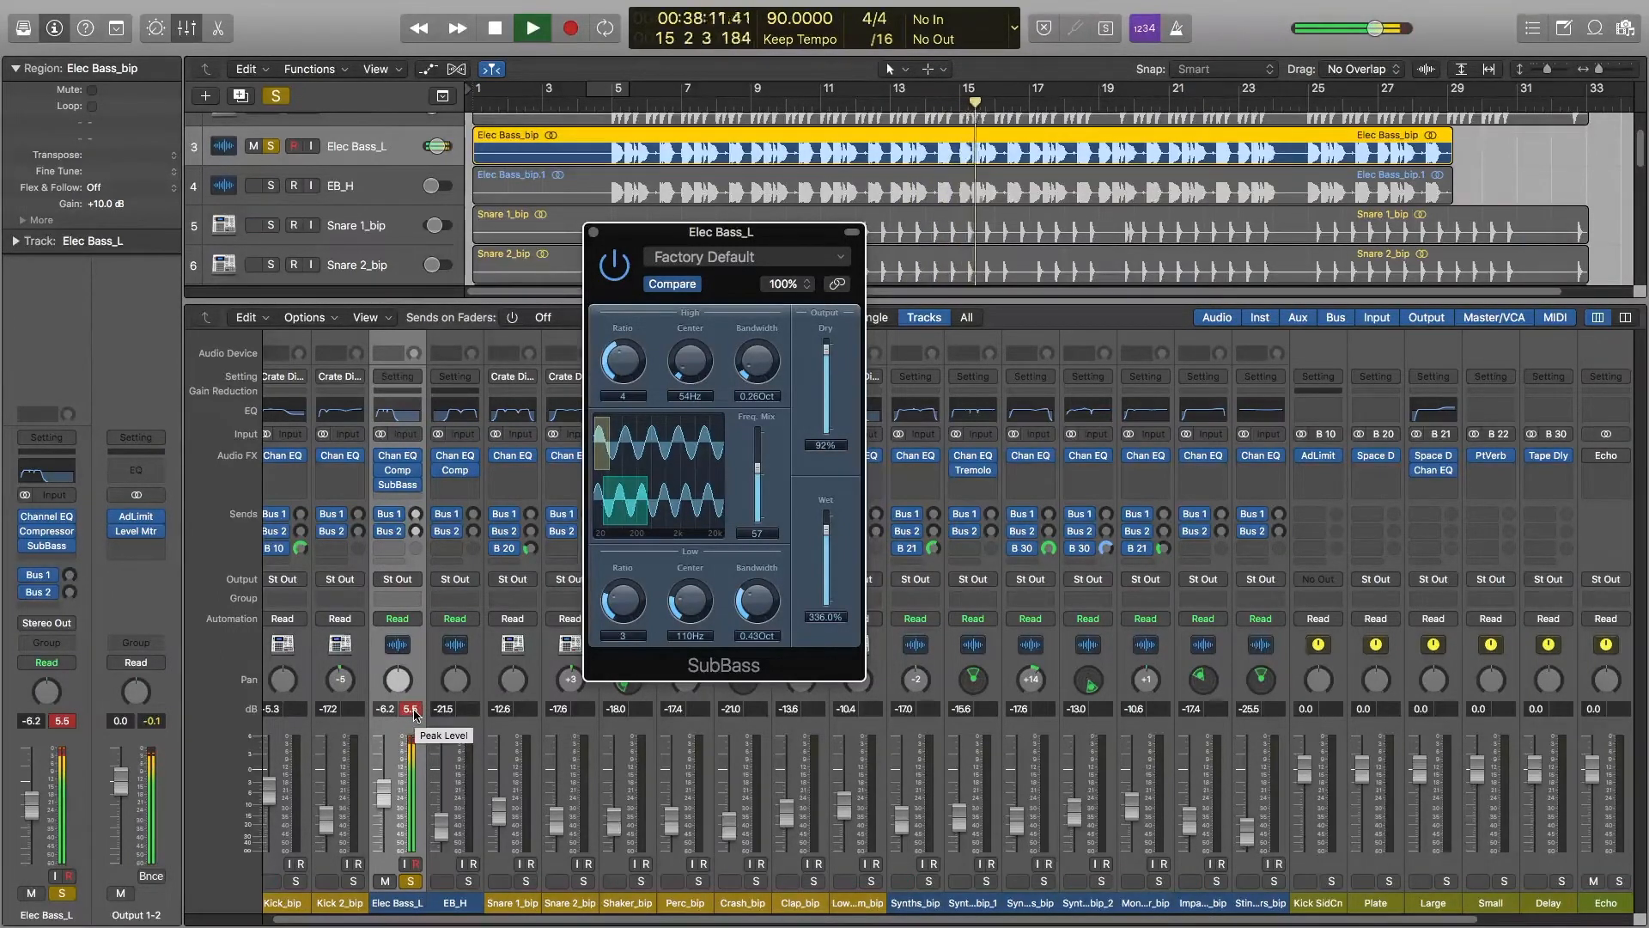
click(612, 266)
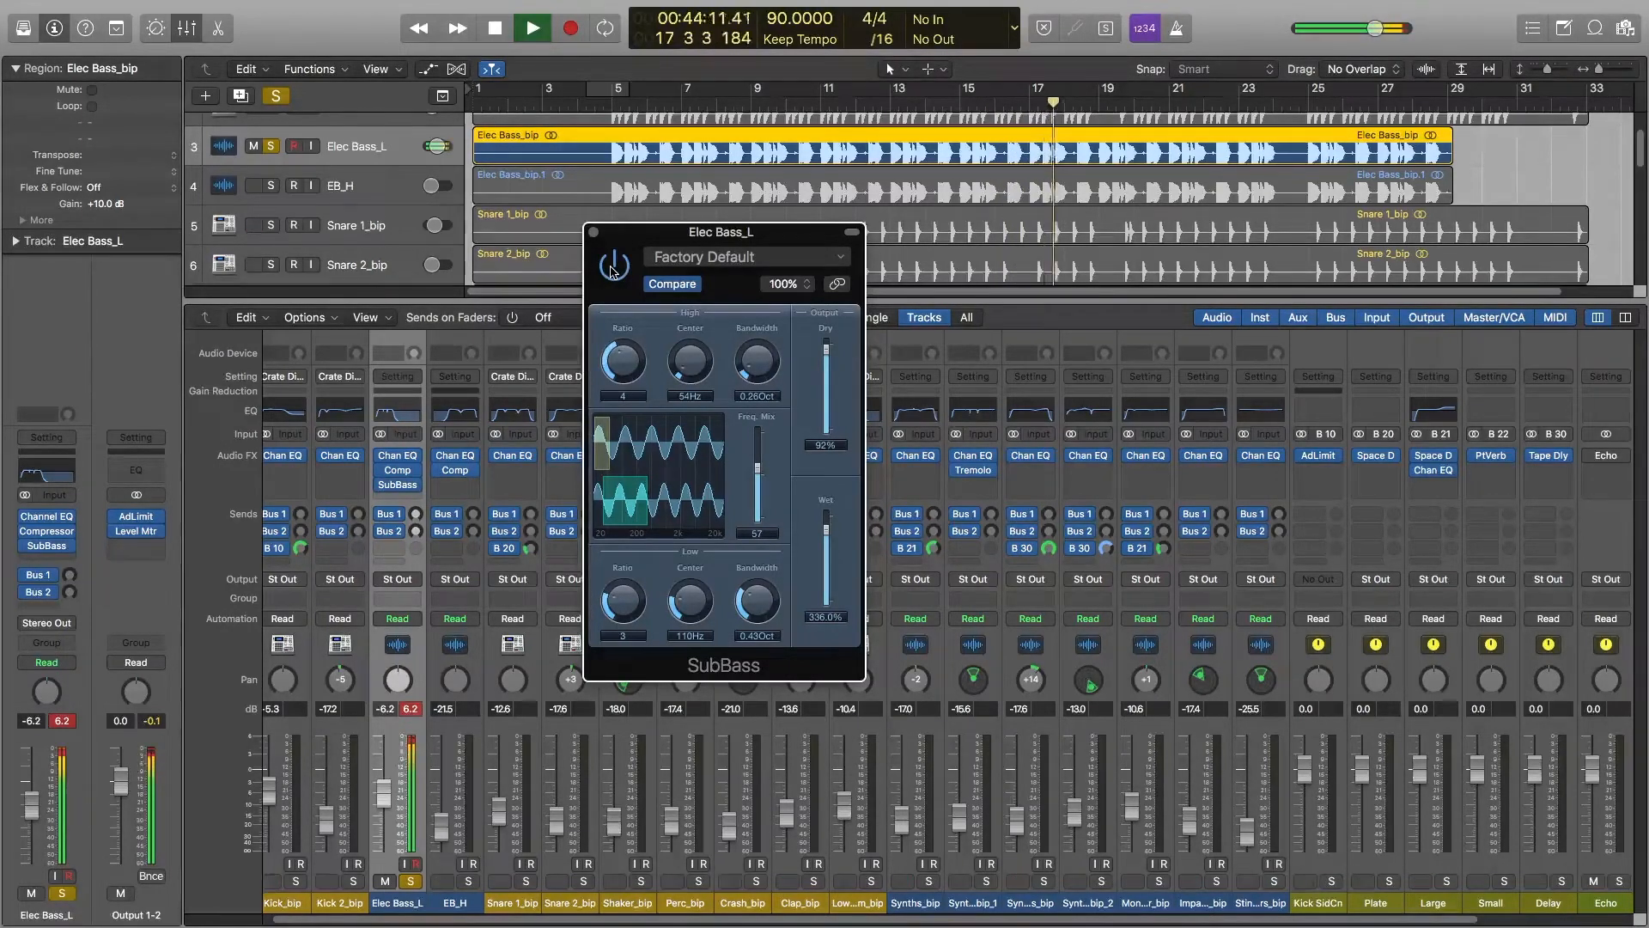
key(space)
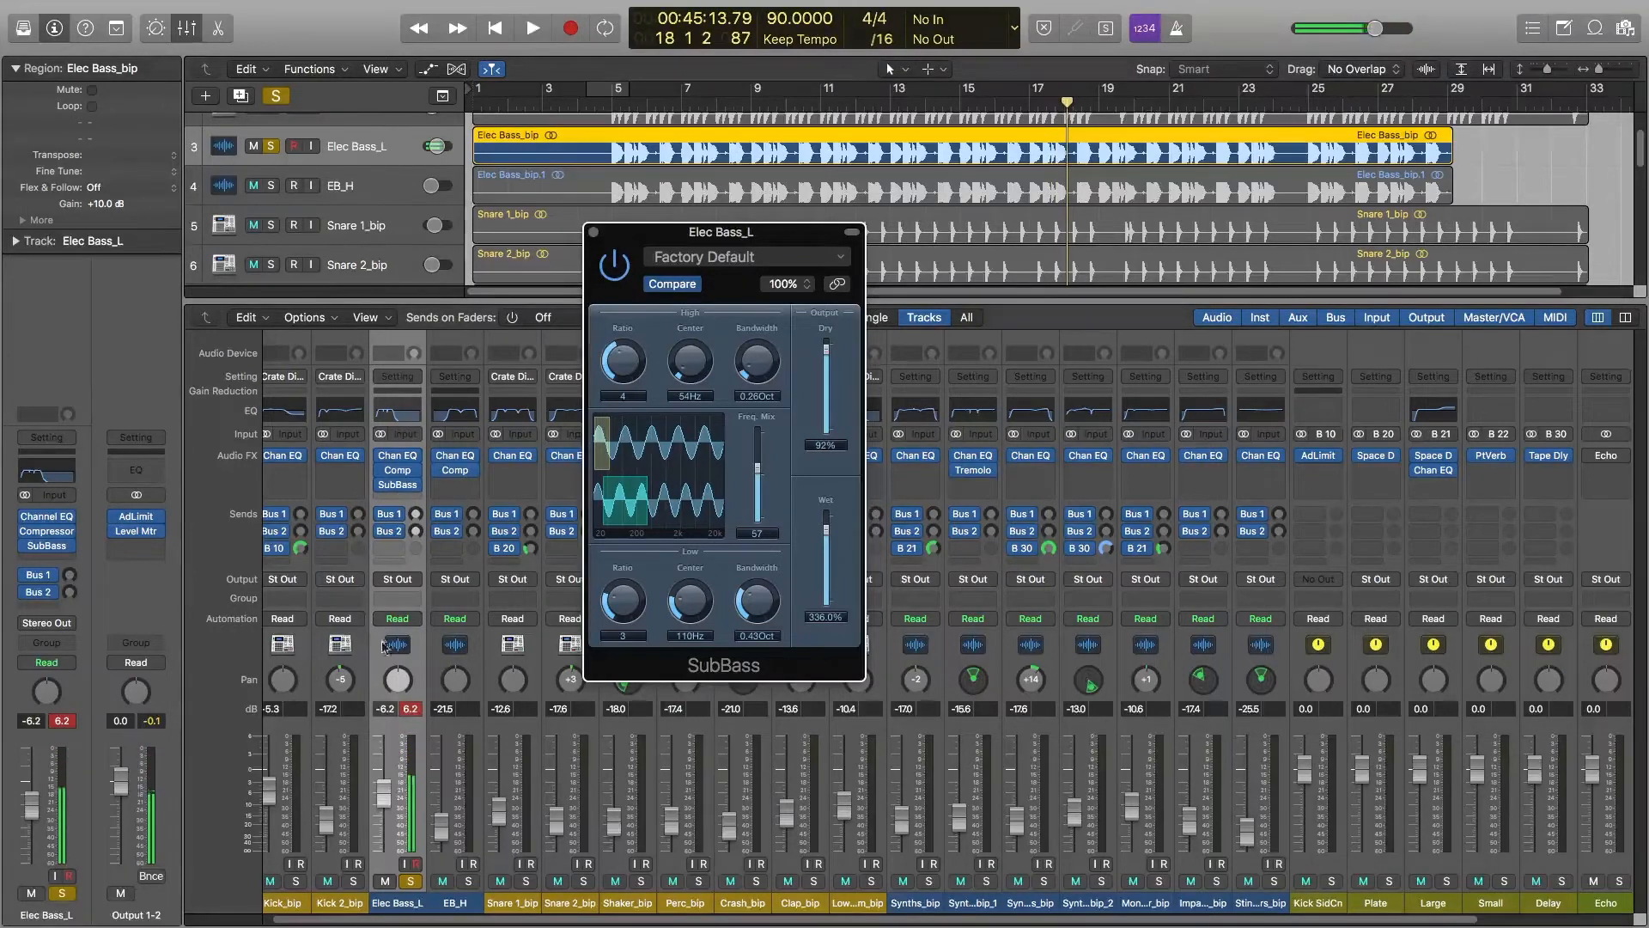
click(411, 709)
mouse_move(404, 484)
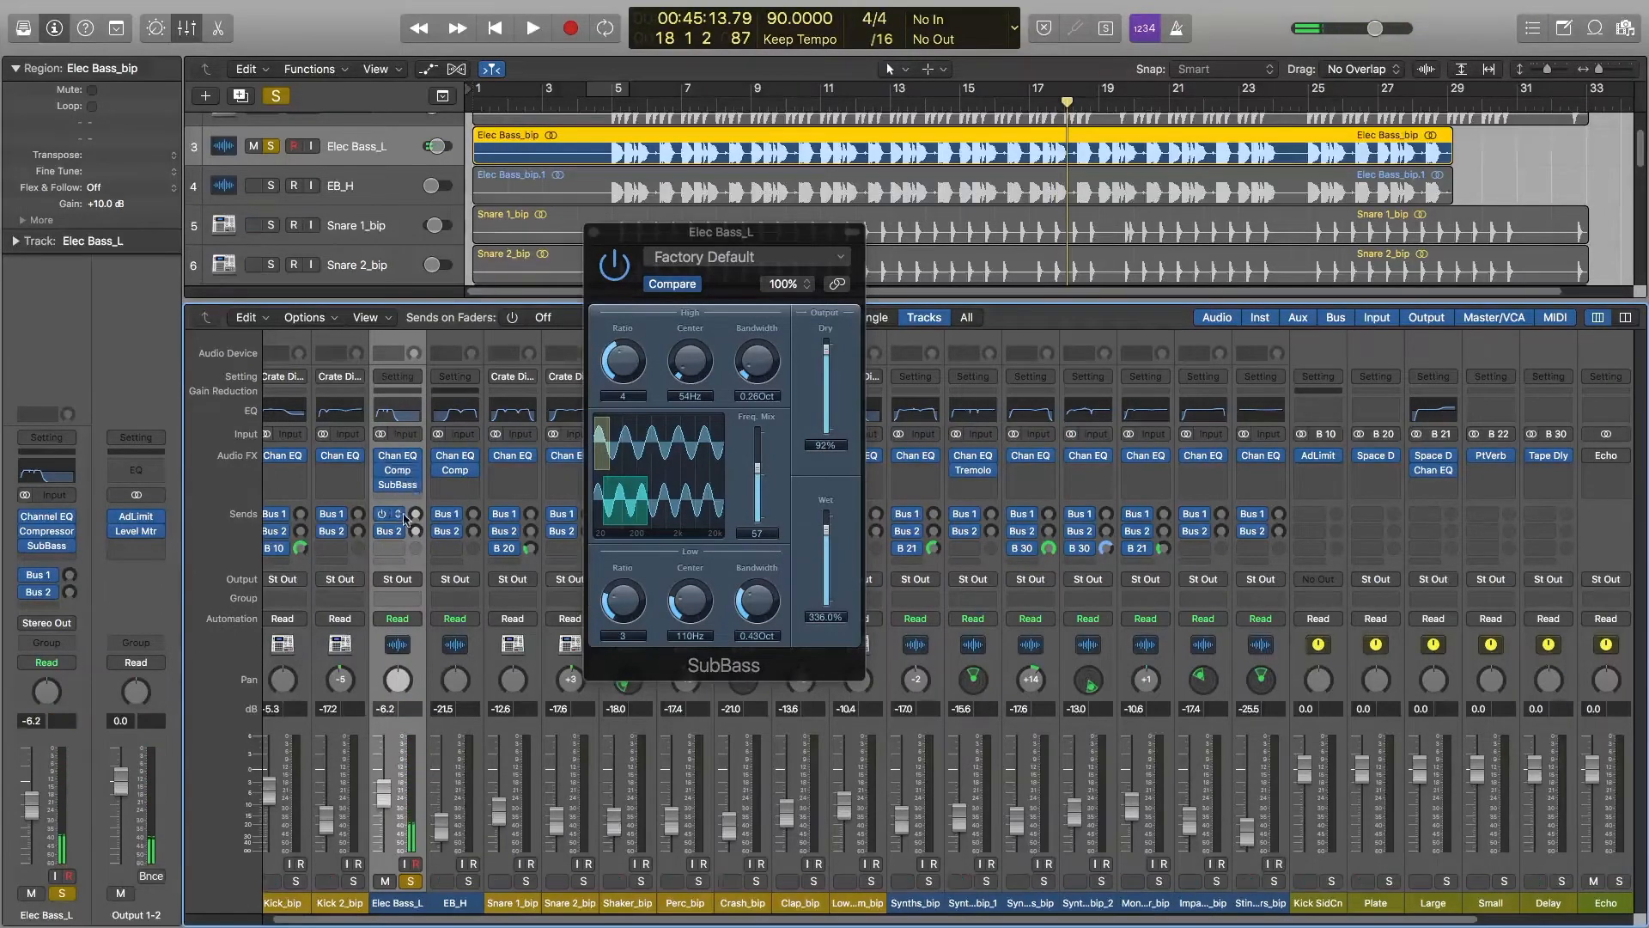
click(404, 487)
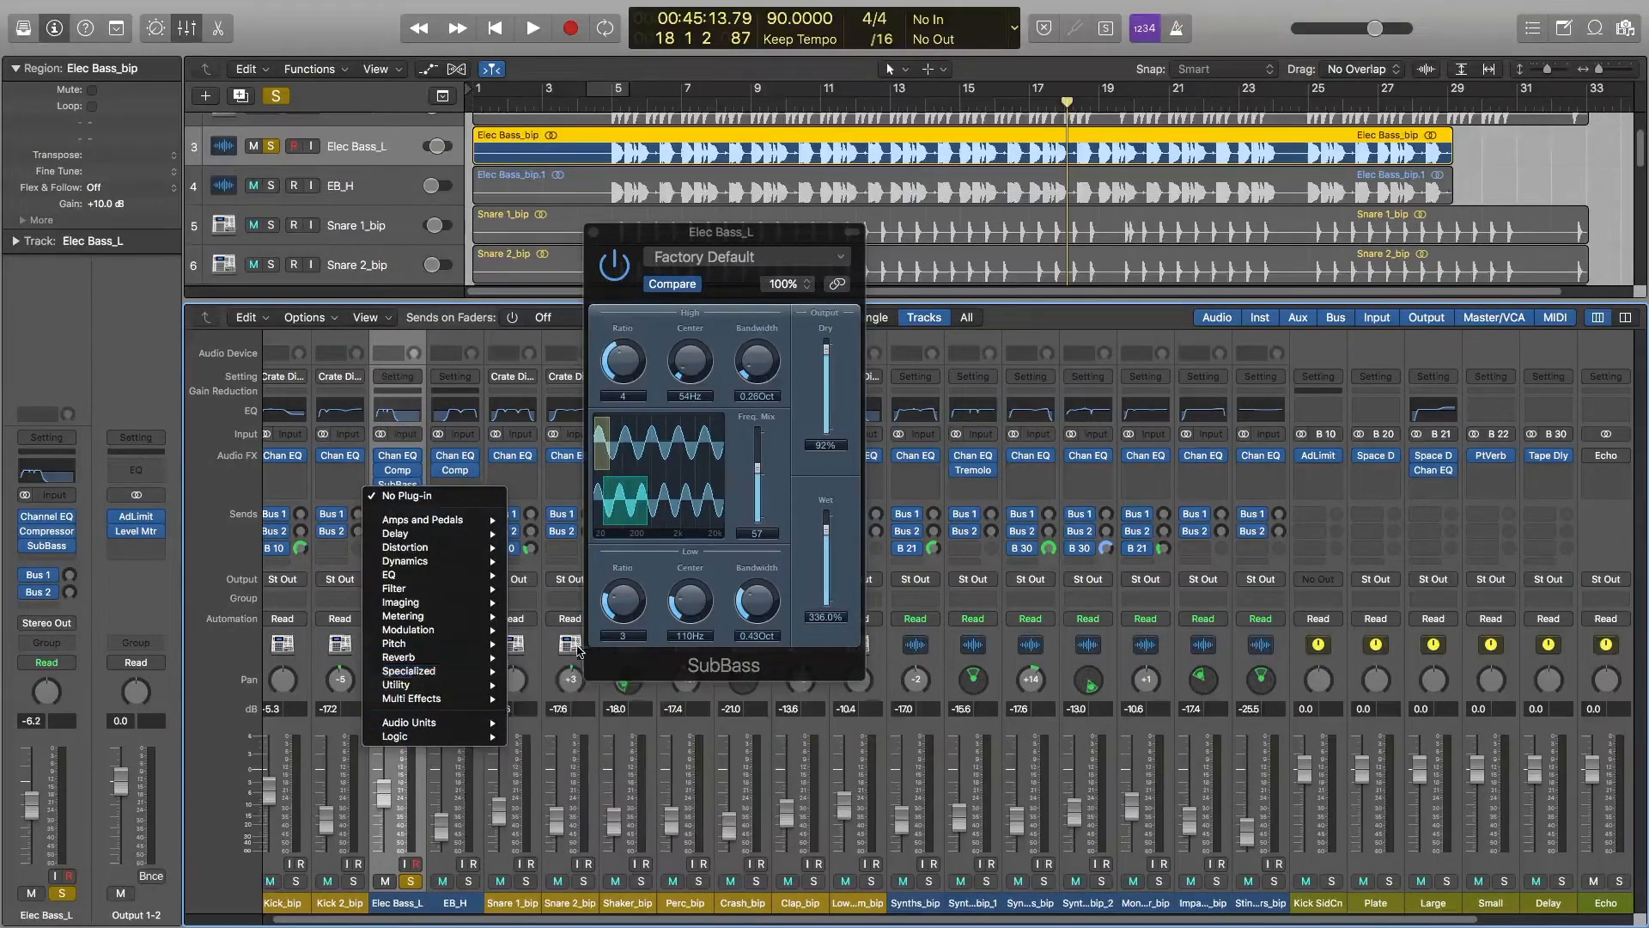
click(646, 570)
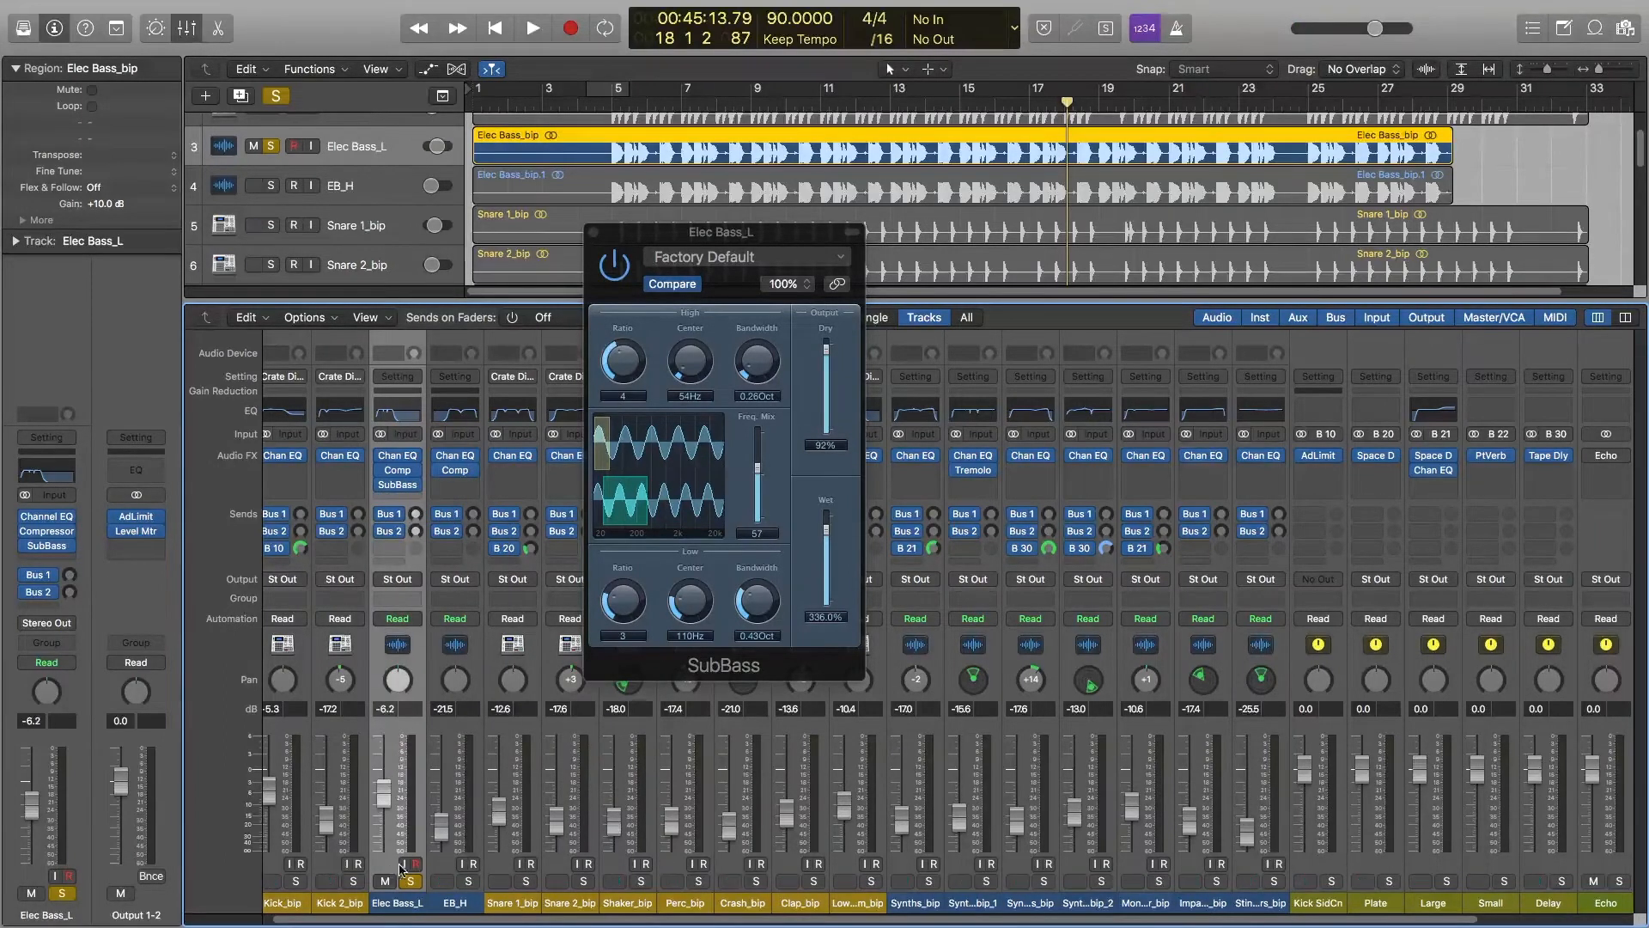
Unsolo Elec Bass_L, play the full mix from bar 5 while closing the SubBass window, and clear the bass peak indicator
click(413, 883)
double_click(615, 104)
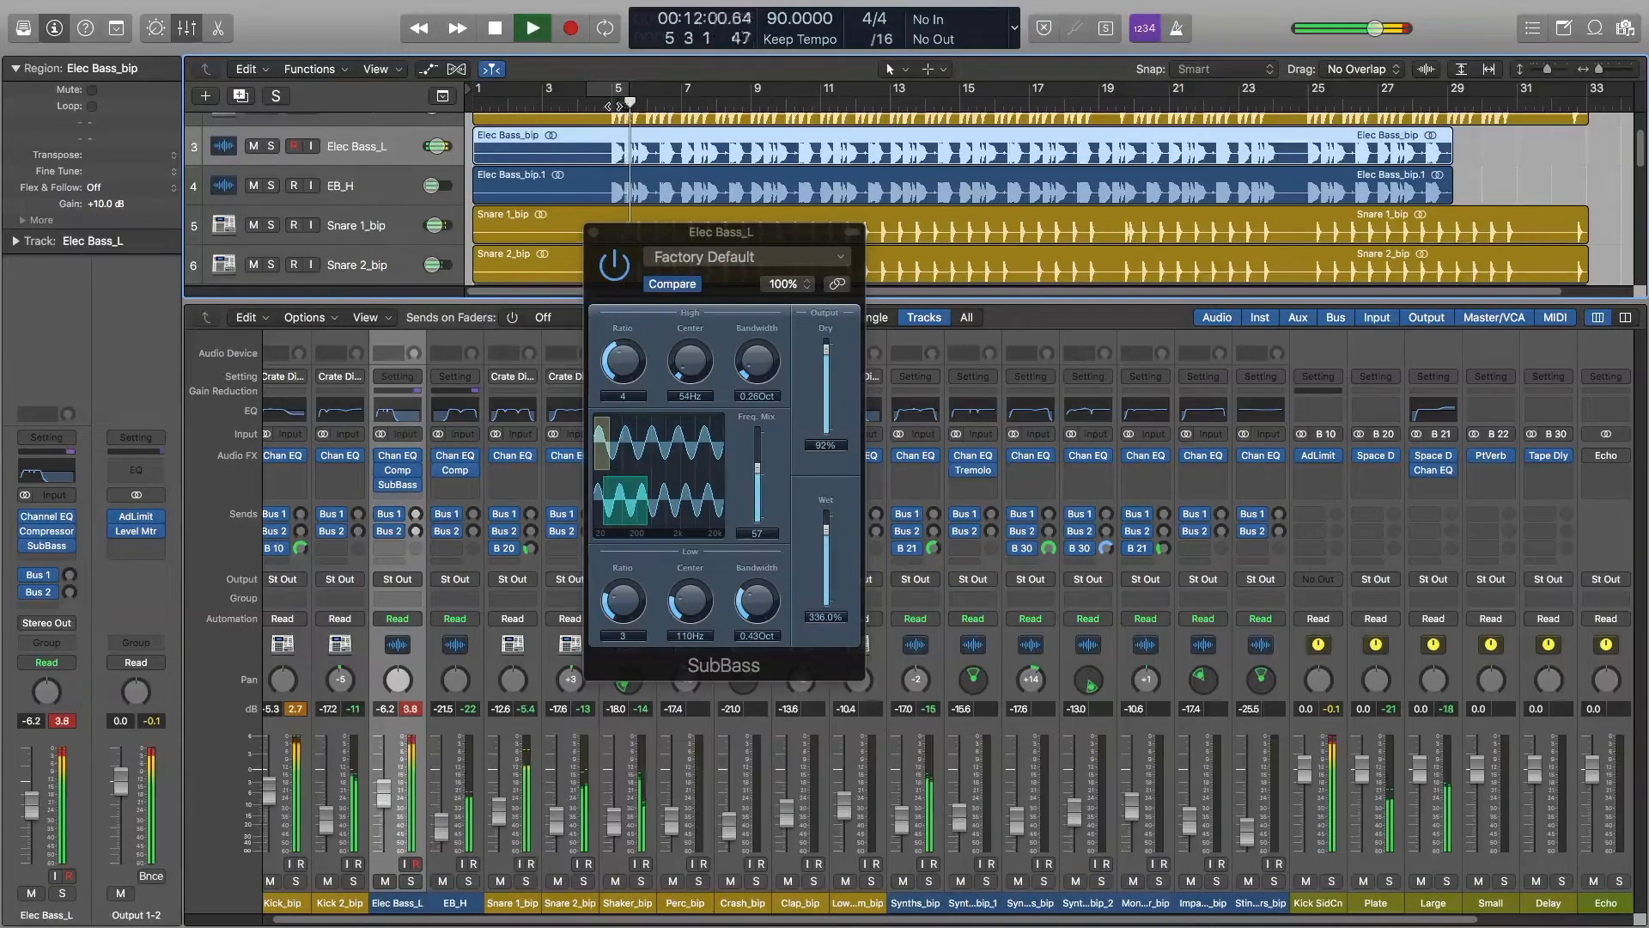
click(593, 232)
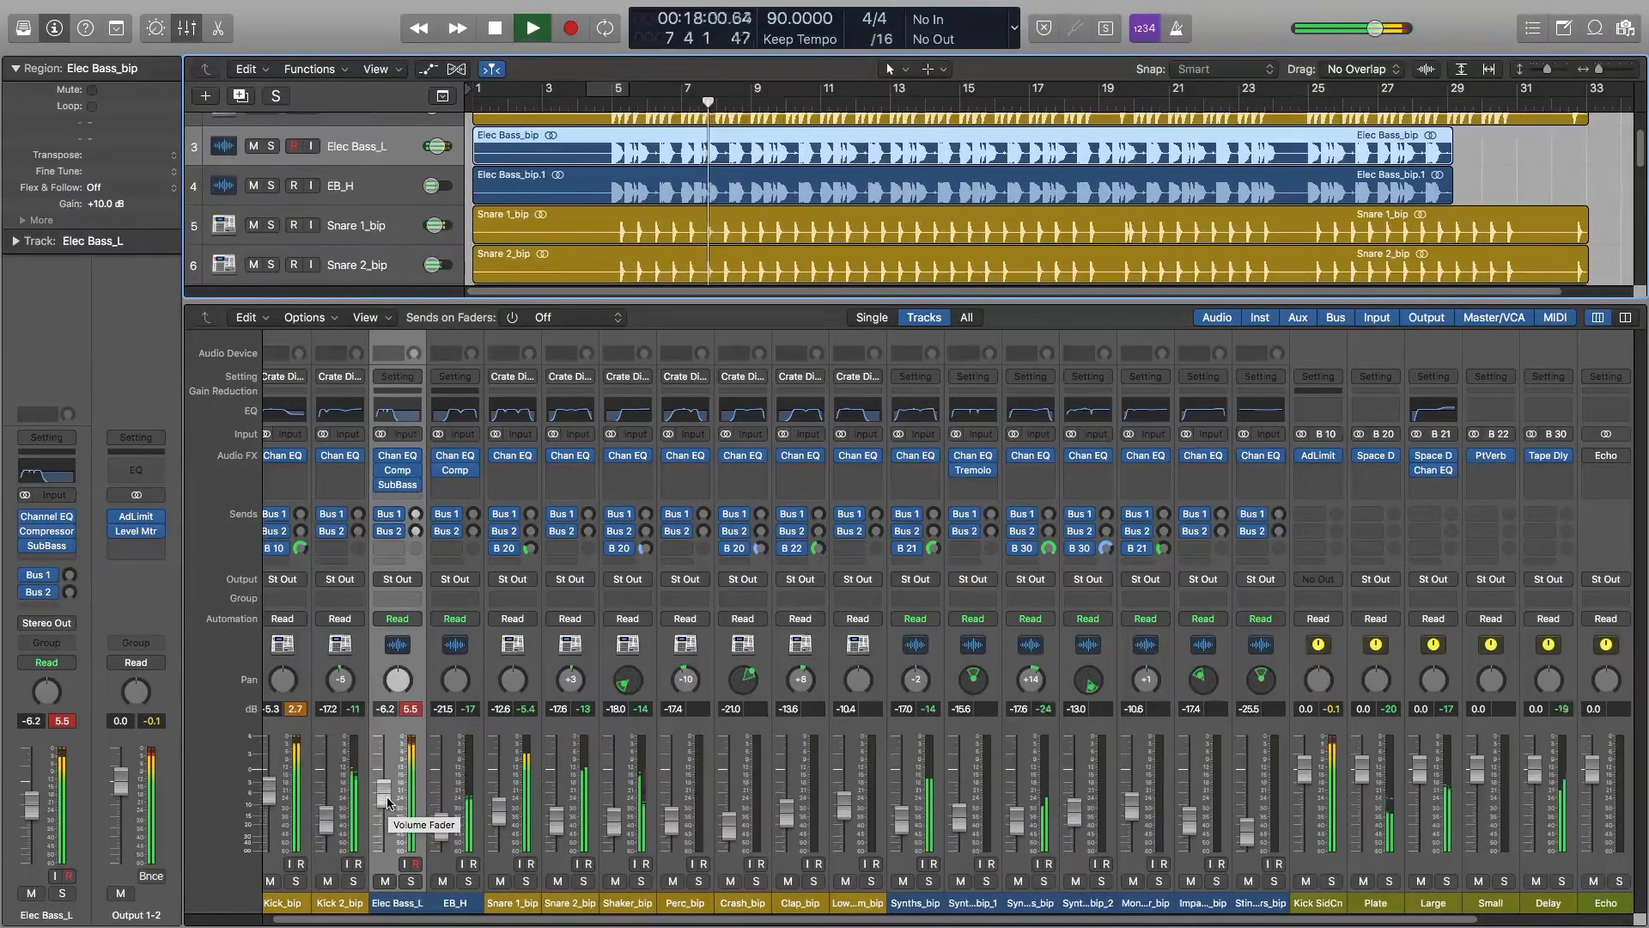
key(space)
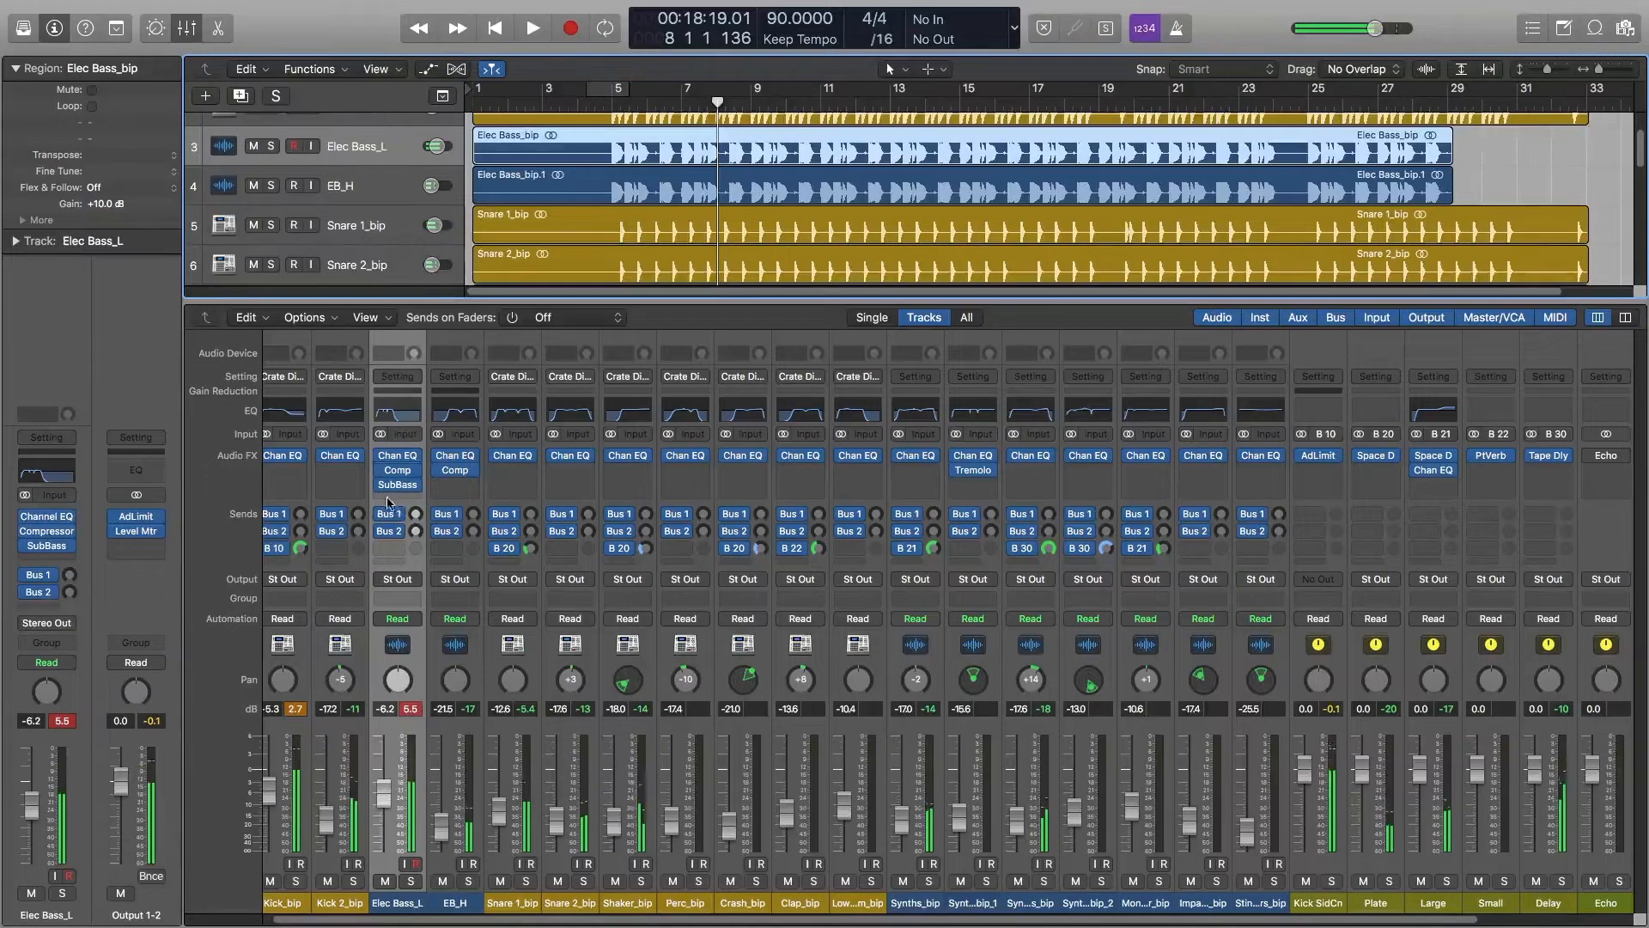
click(413, 706)
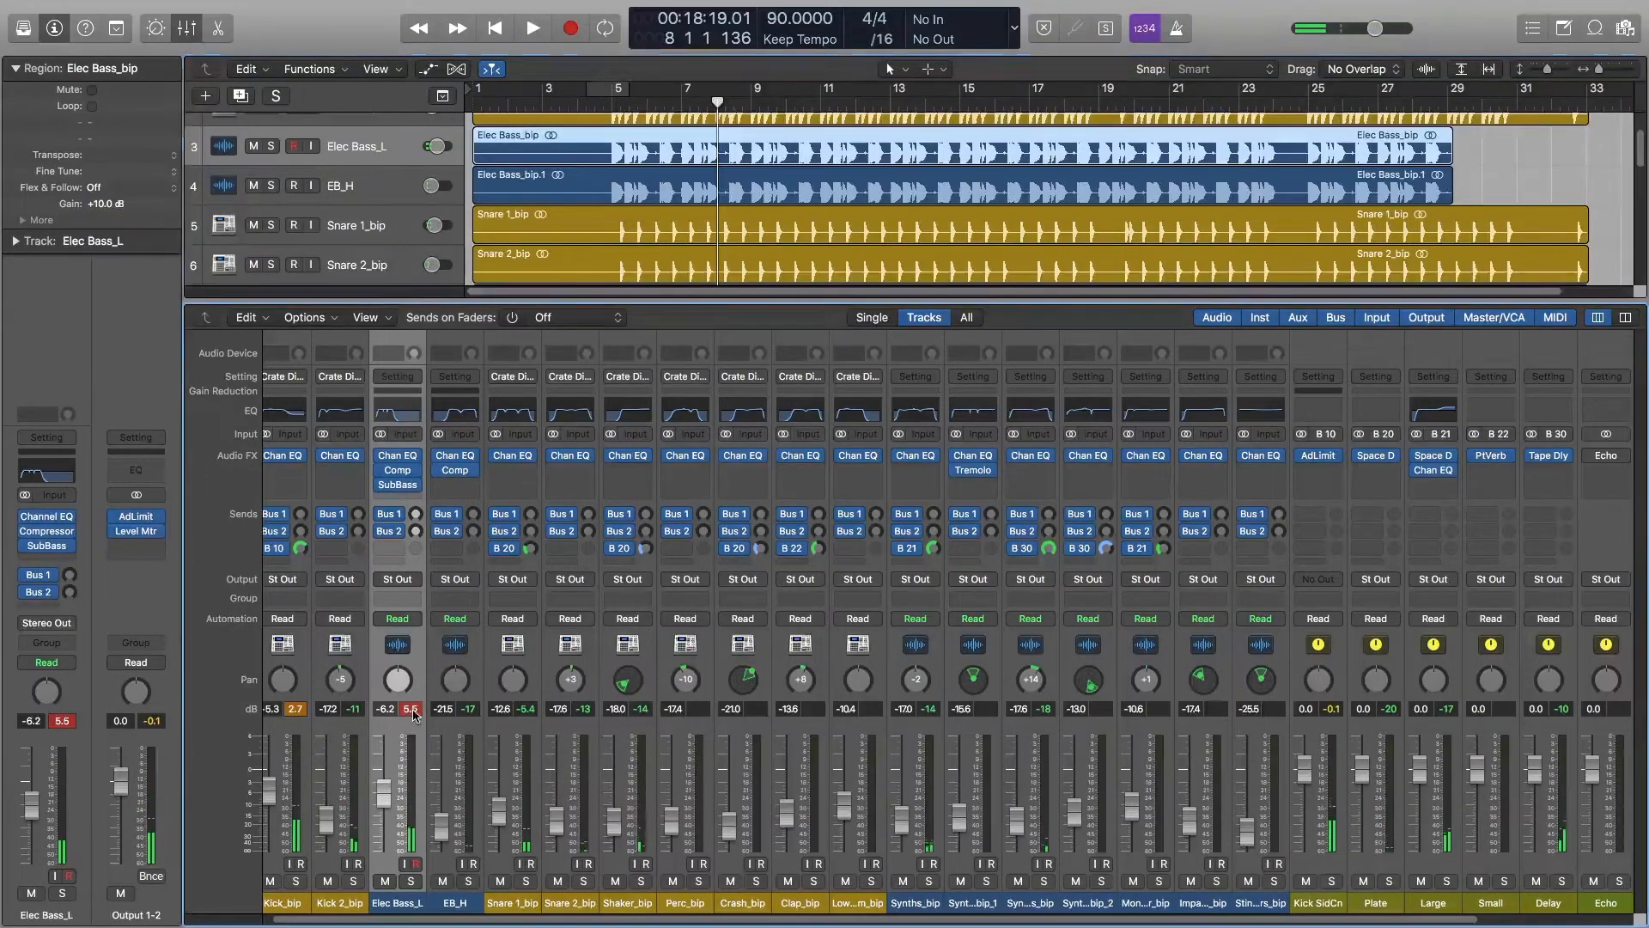
Insert a stereo Limiter from the Logic dynamics effects after SubBass on the Elec Bass_L channel
click(402, 501)
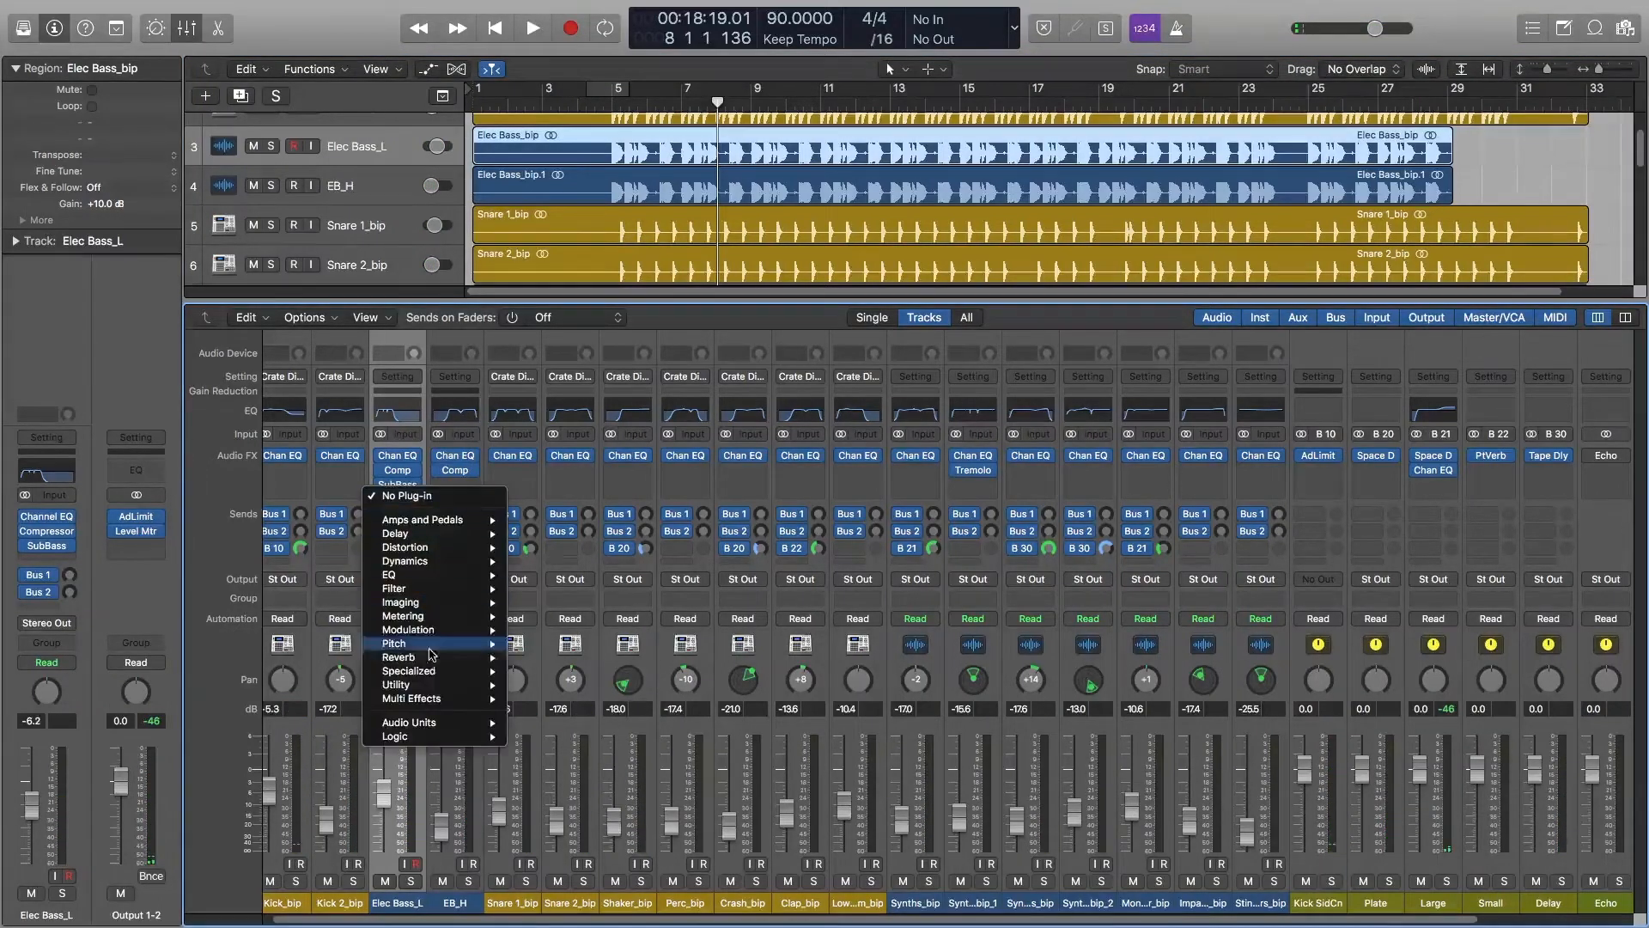
mouse_move(429, 686)
mouse_move(436, 620)
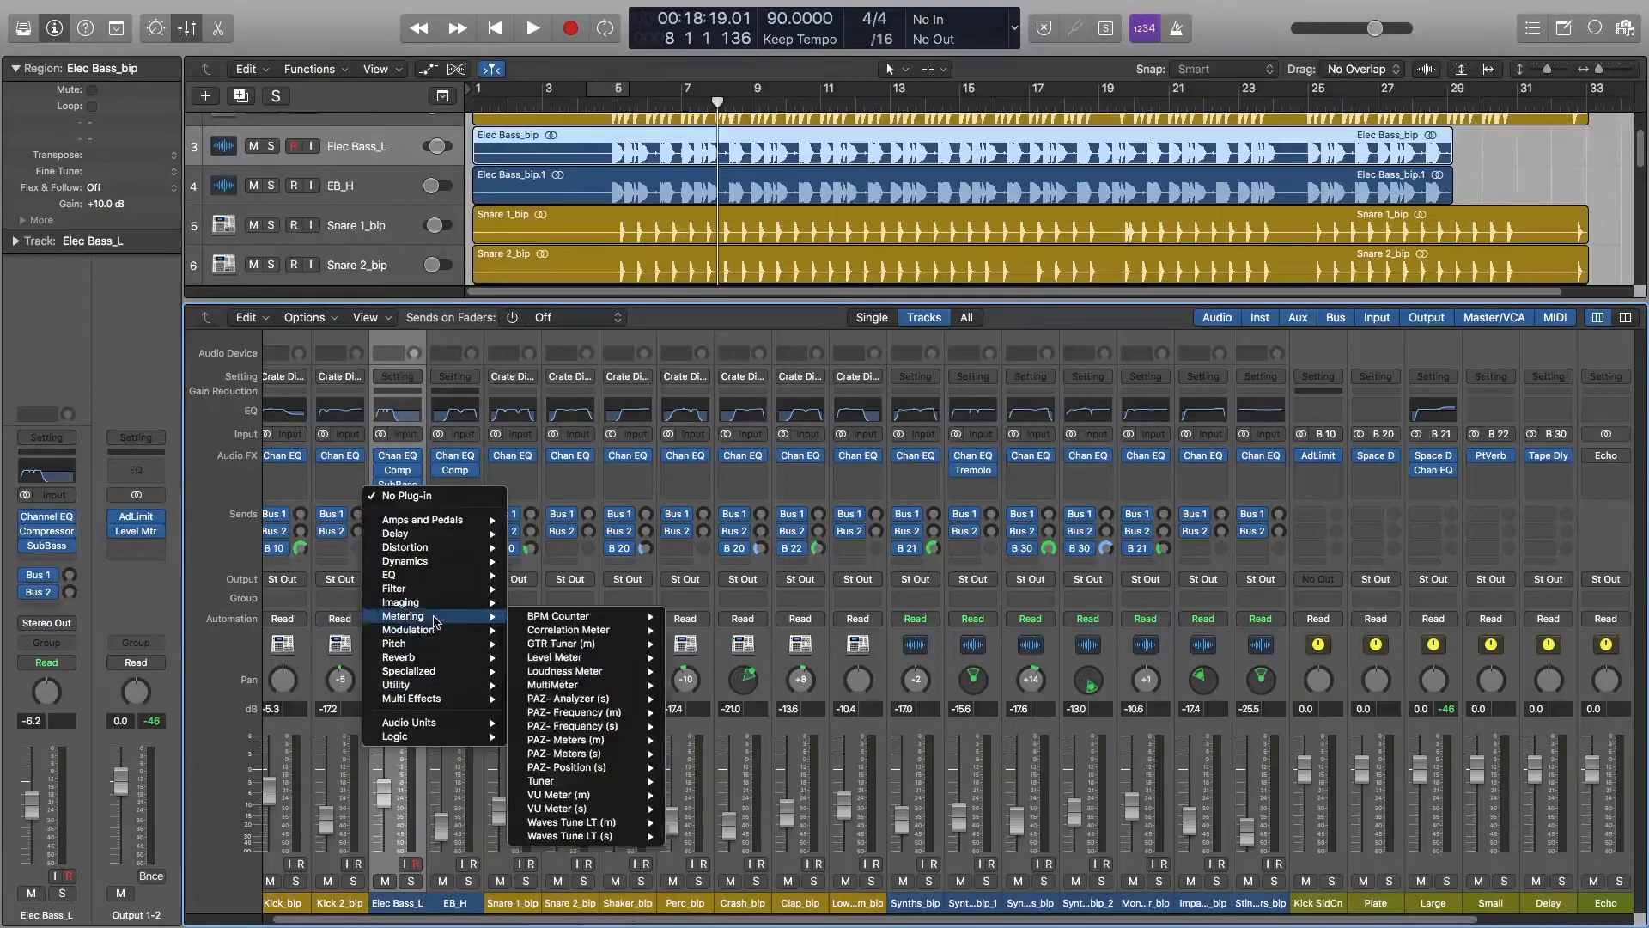
mouse_move(438, 563)
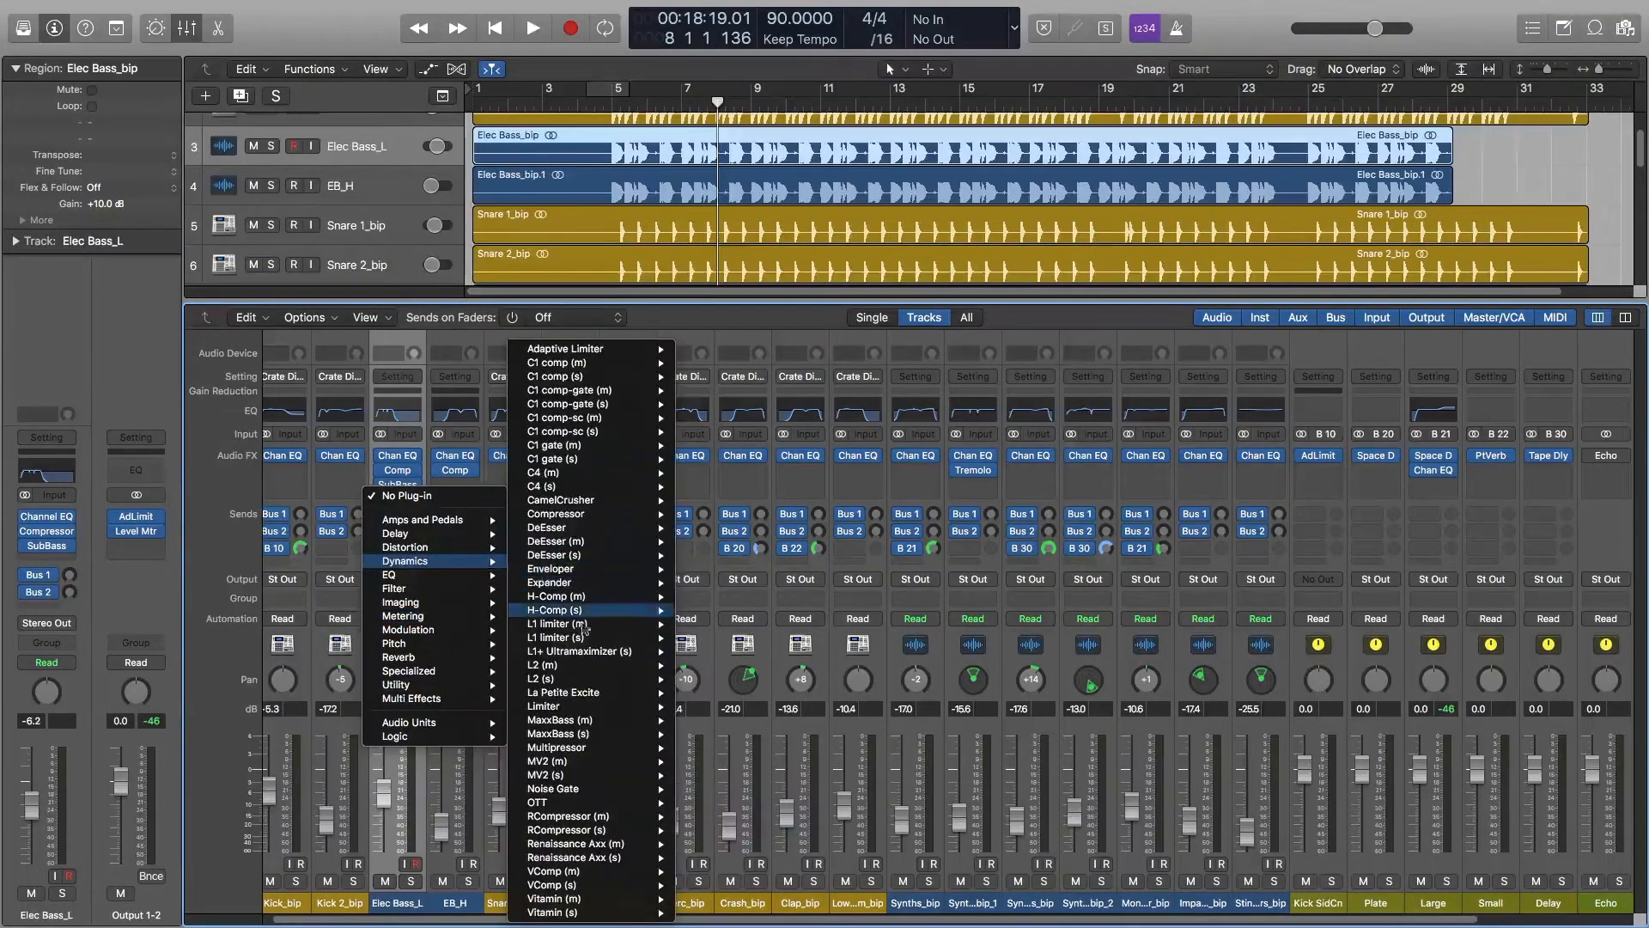
mouse_move(433, 736)
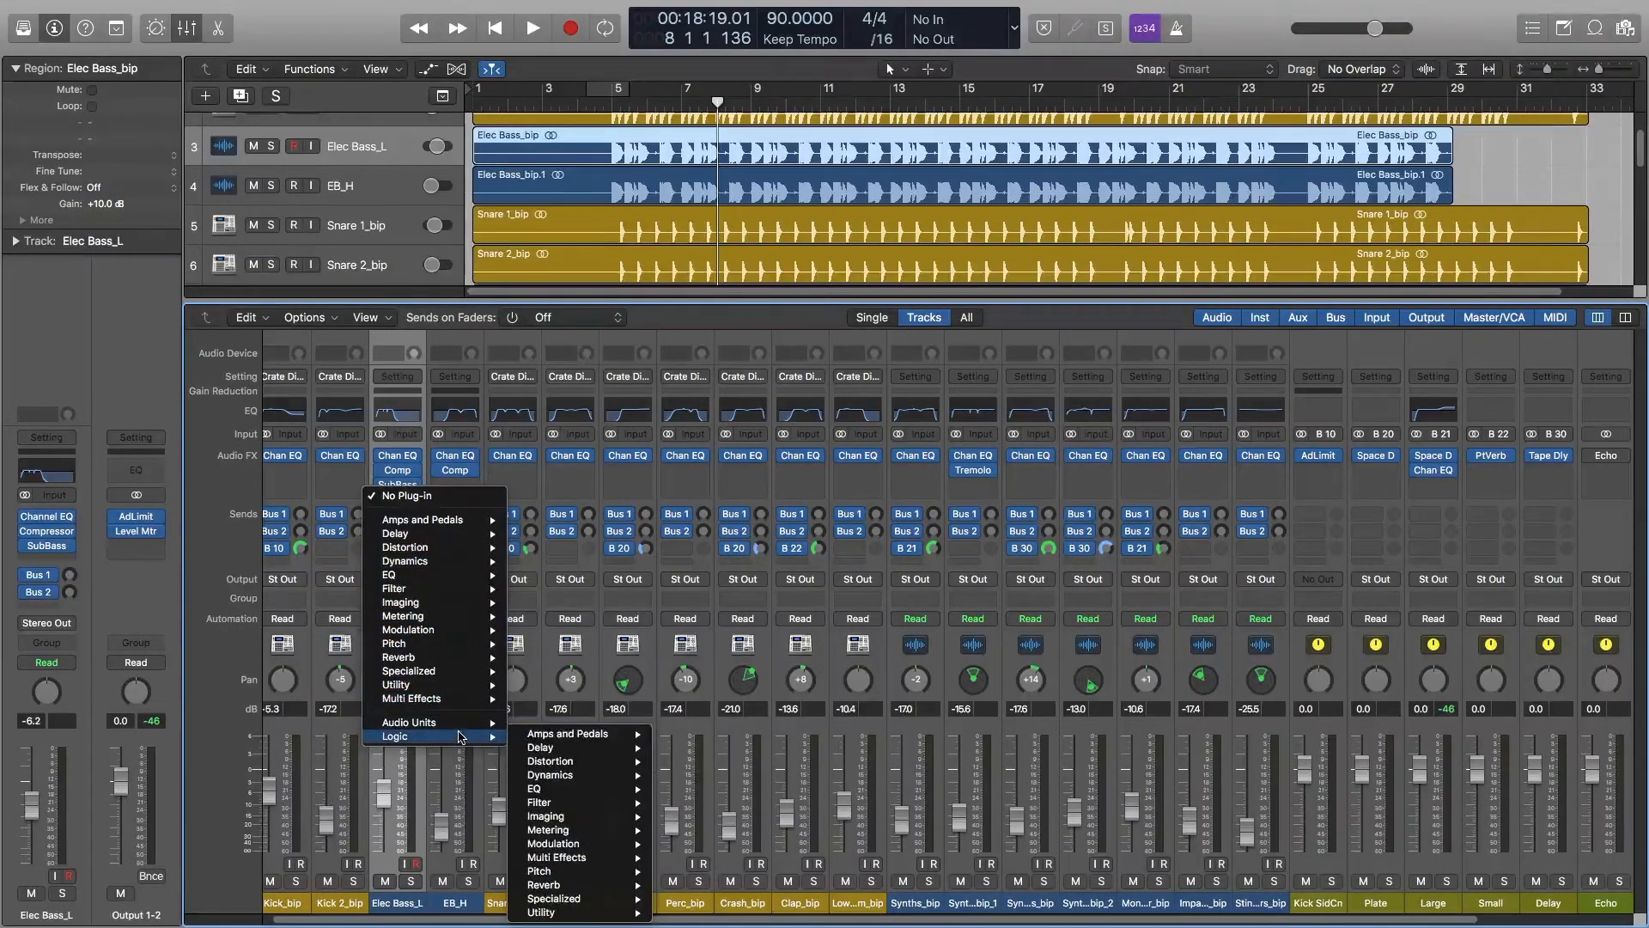
mouse_move(583, 740)
mouse_move(583, 779)
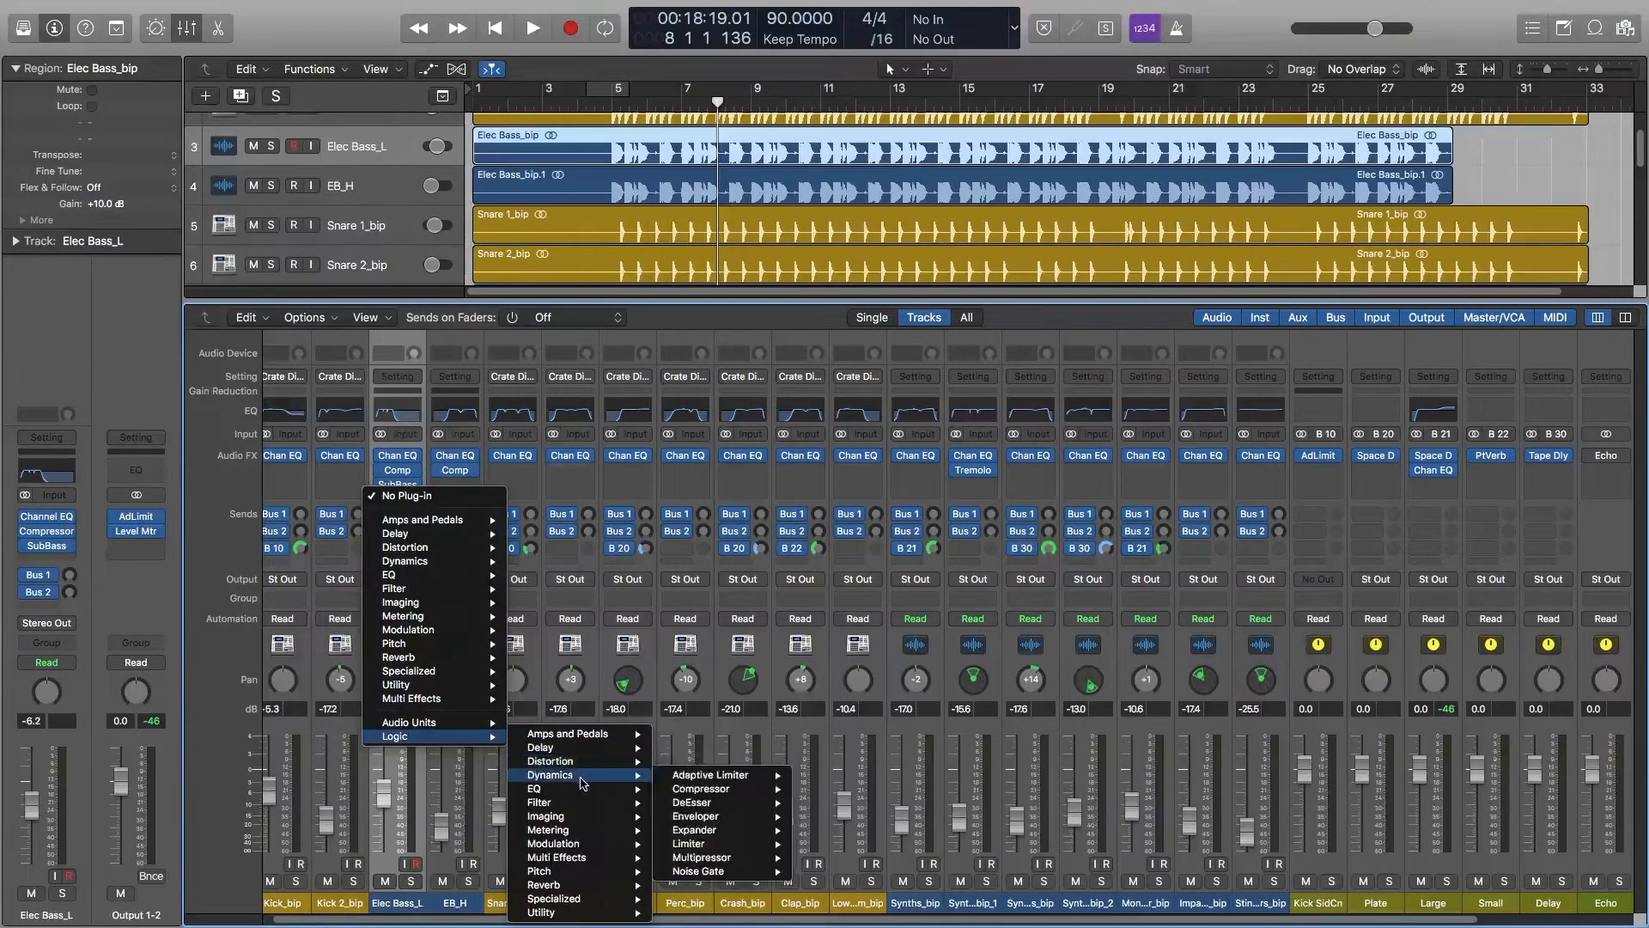
mouse_move(706, 776)
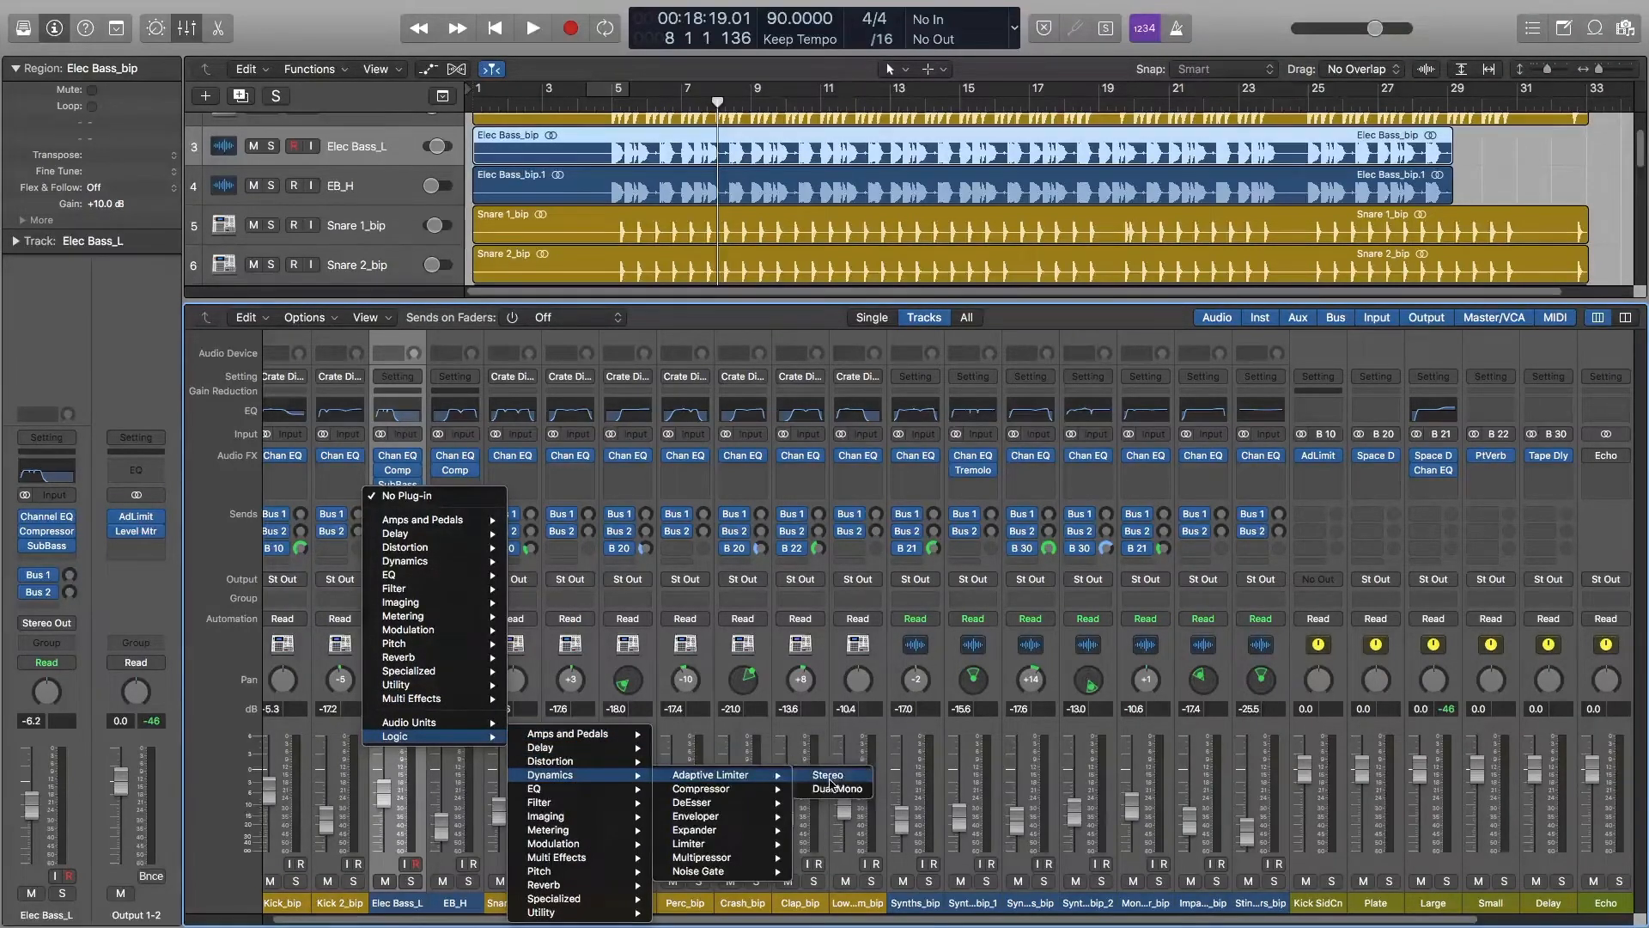
click(829, 844)
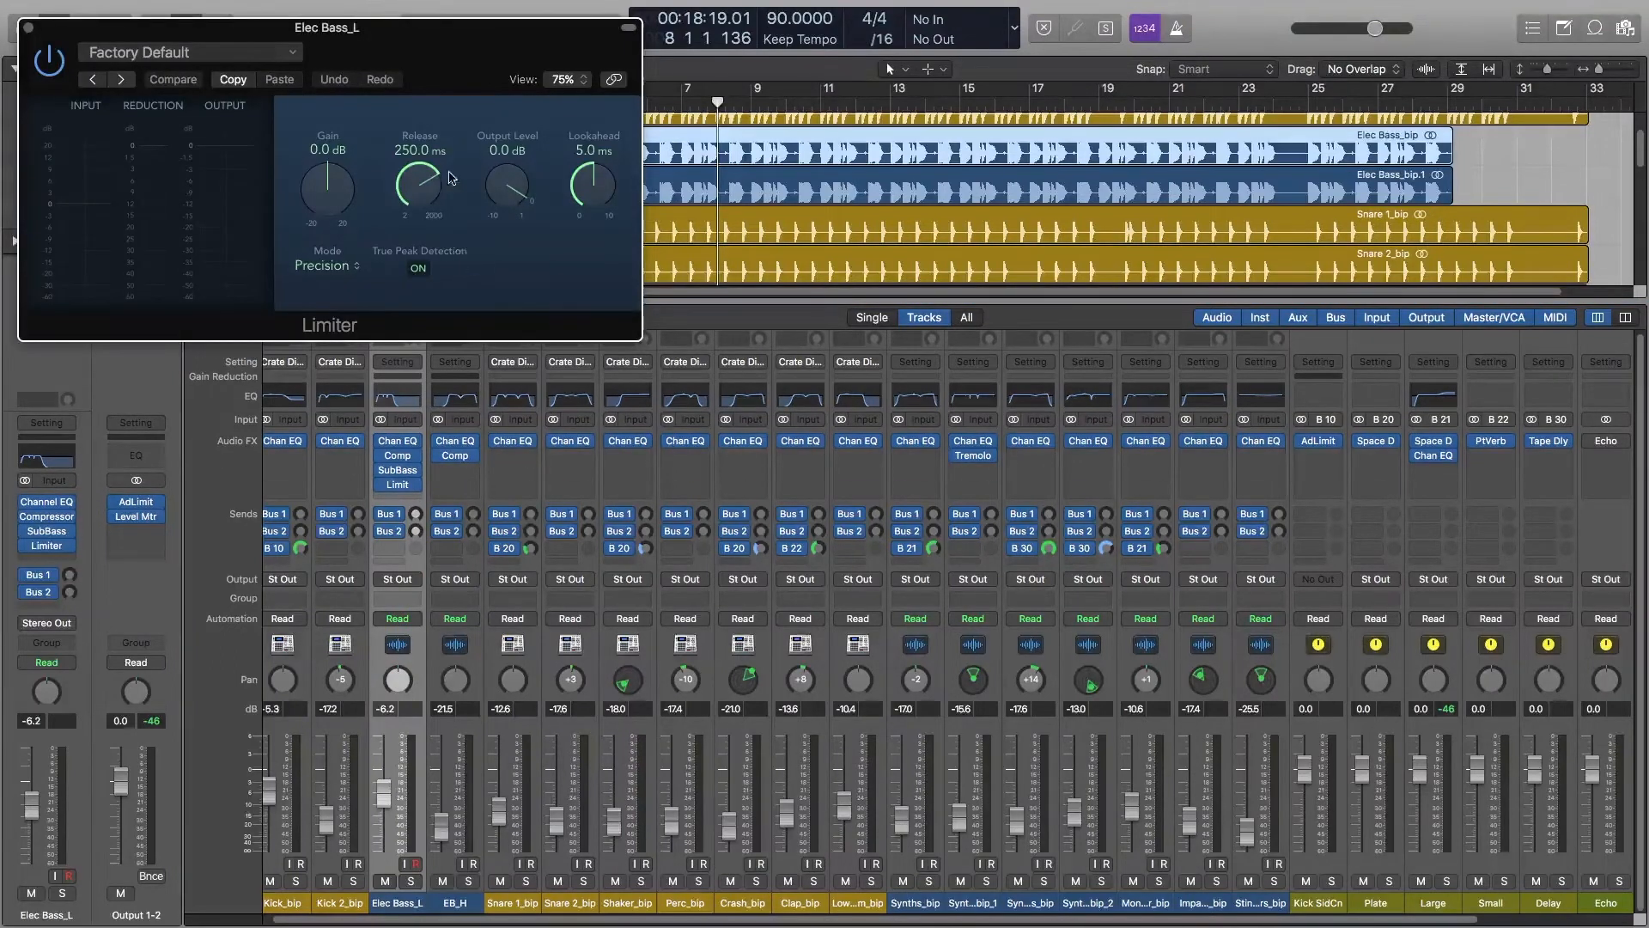
Set the Limiter's output level to -0.1 dB, close its window and play the full mix
drag(502, 191, 503, 196)
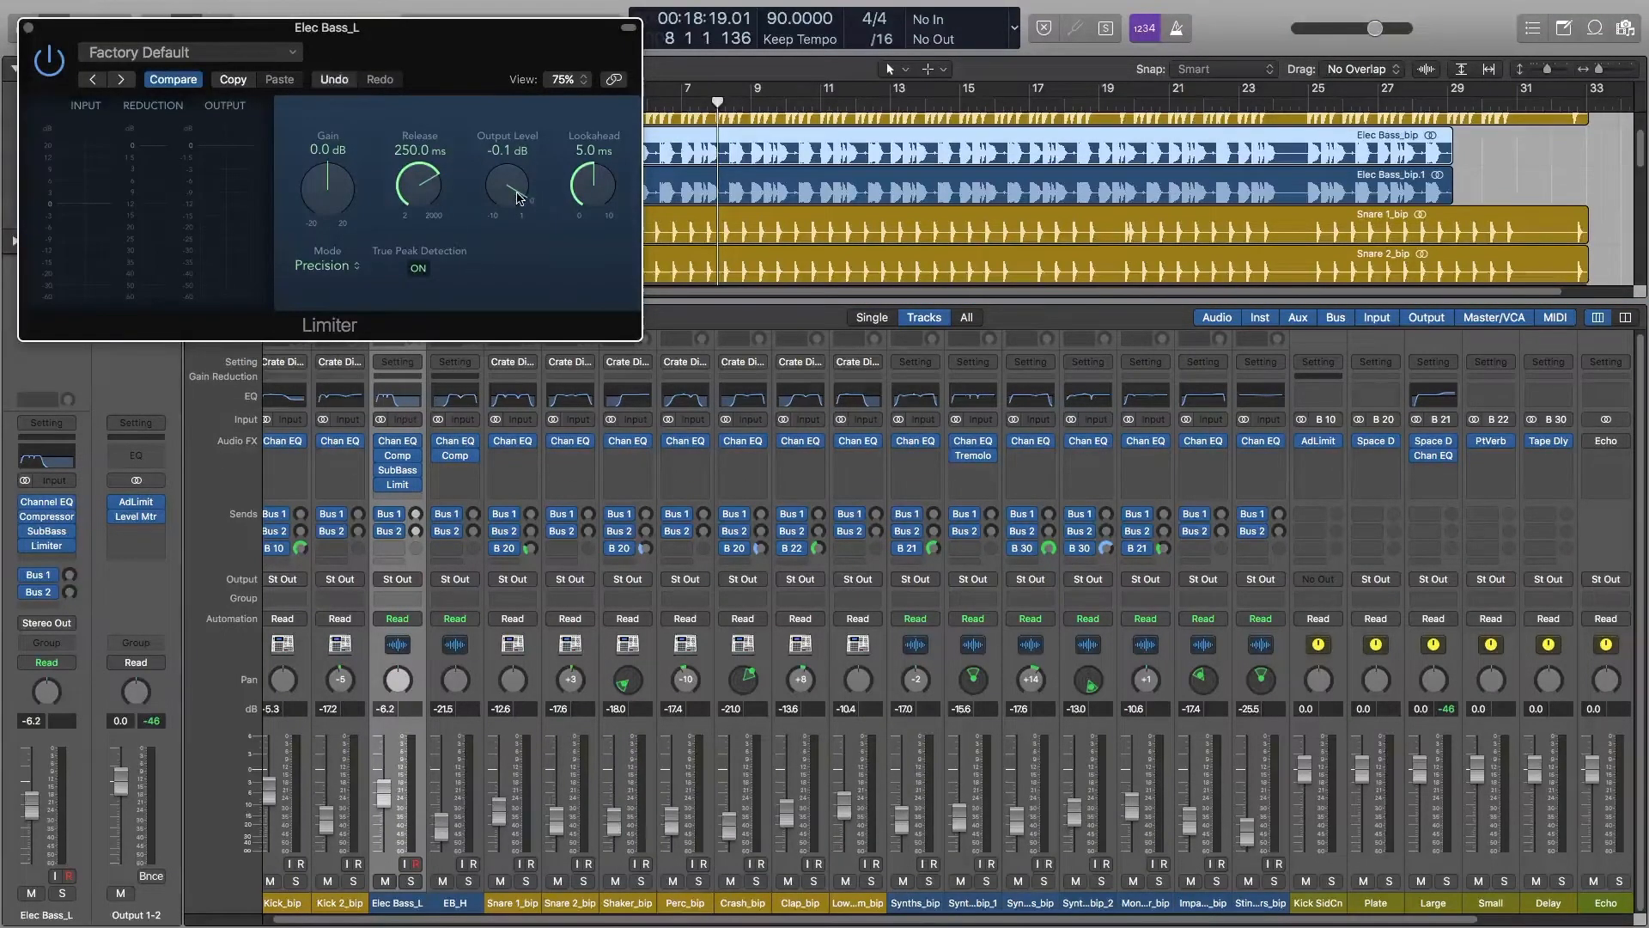
click(28, 29)
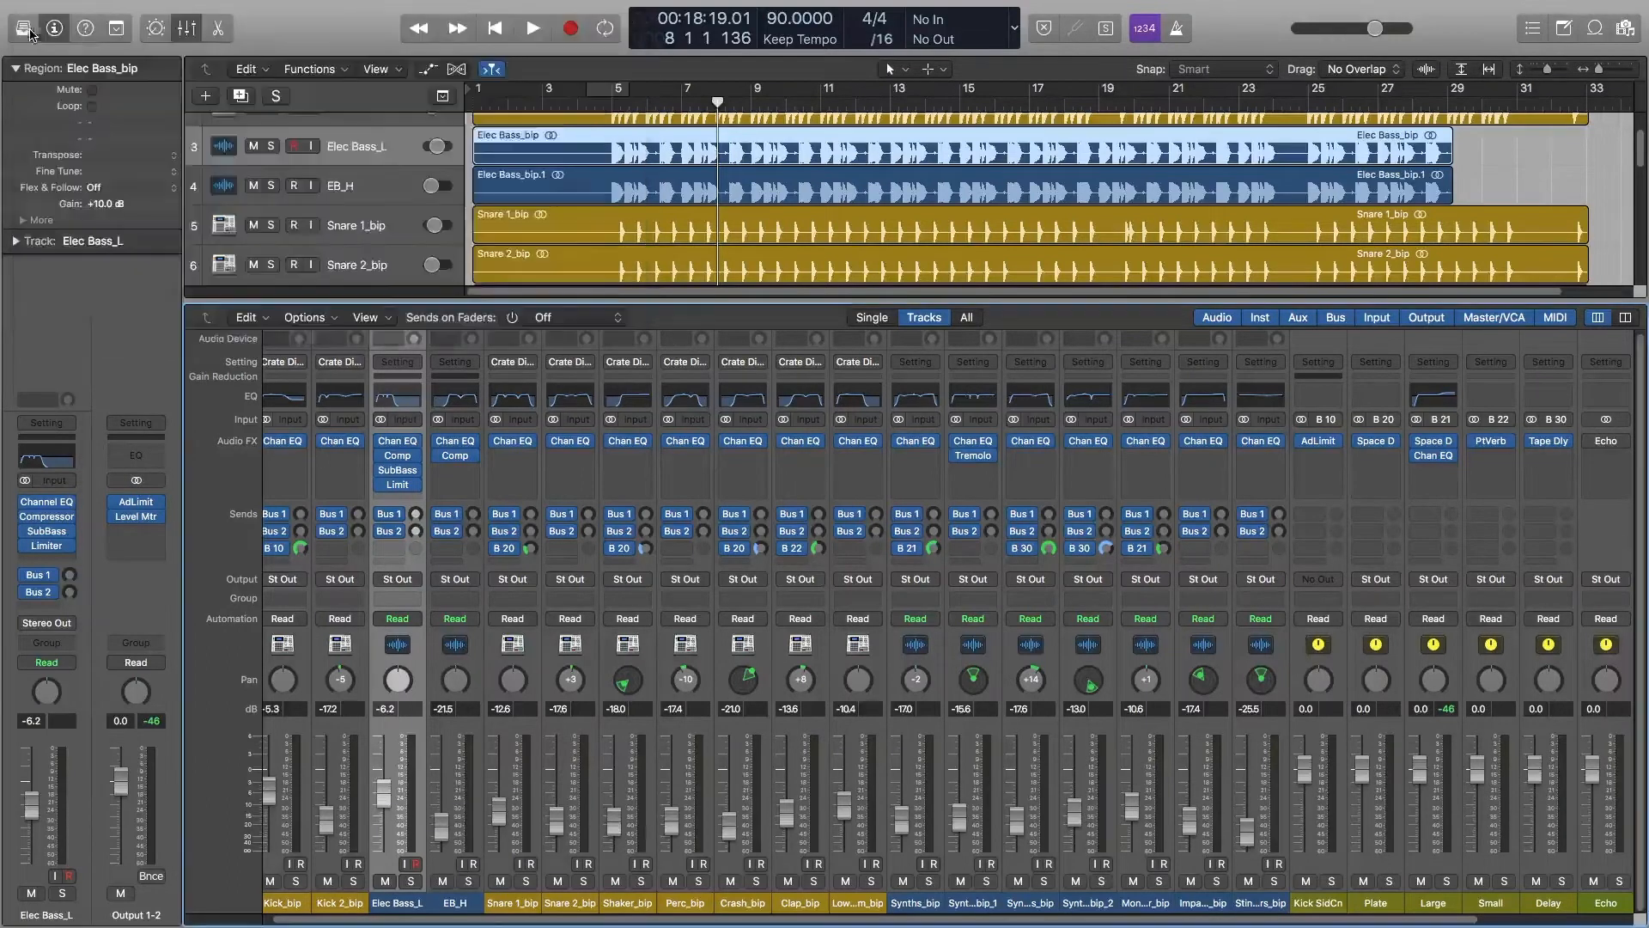
key(space)
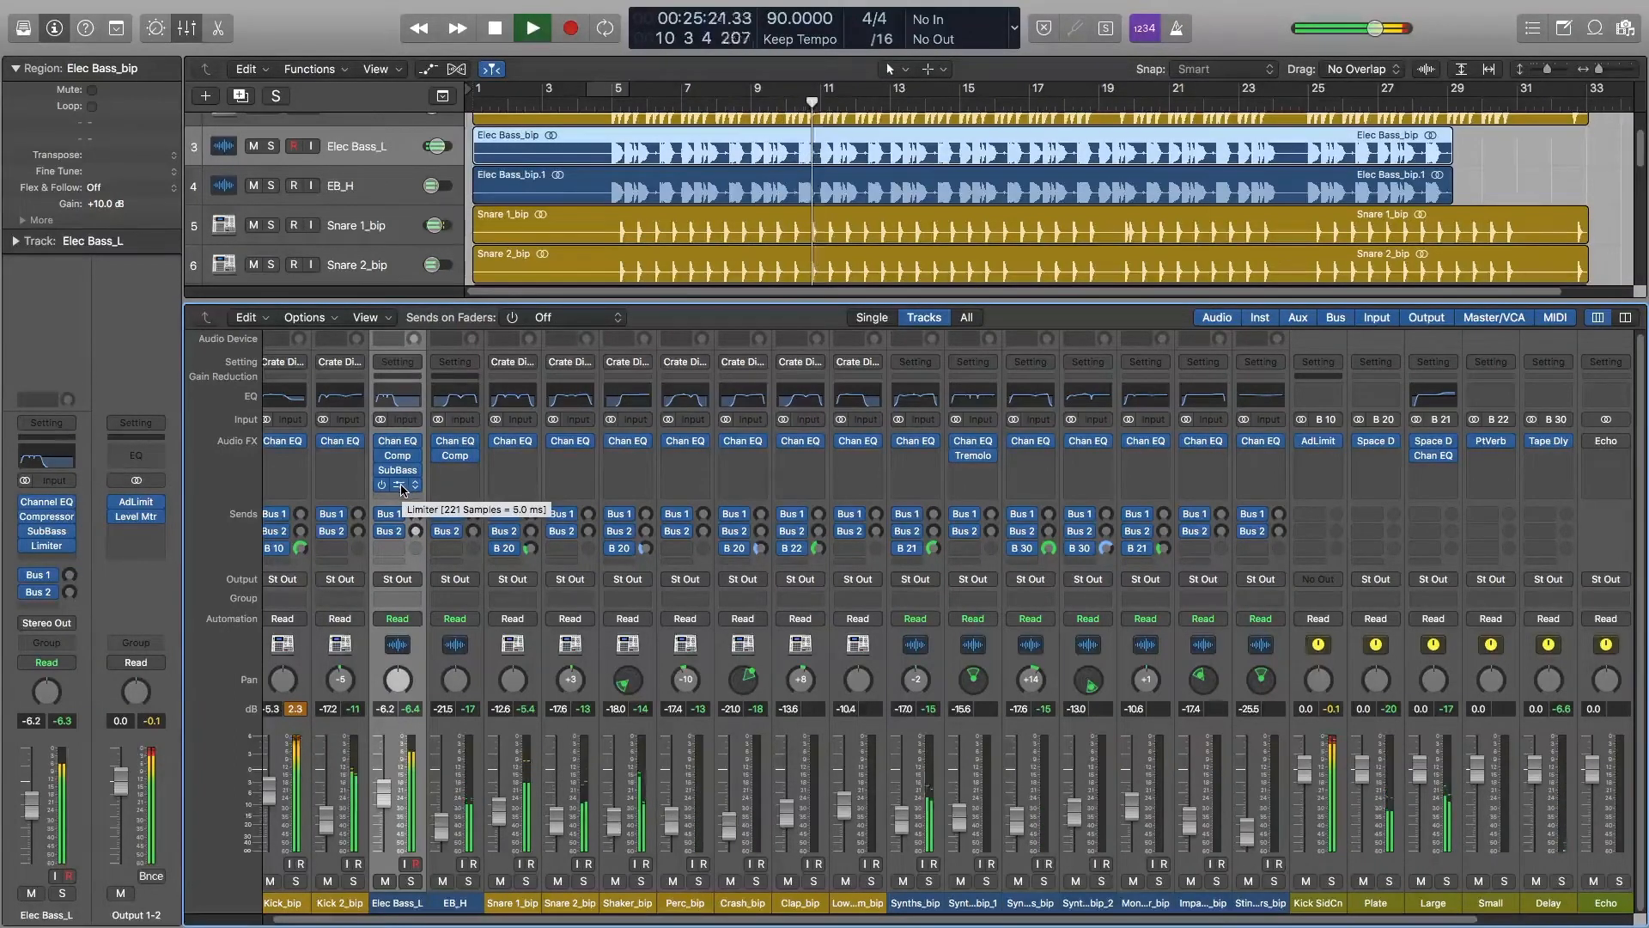
Move the Limiter ahead of SubBass on Elec Bass_L while the mix plays, stop playback and clear the peak indicators
drag(401, 488, 402, 464)
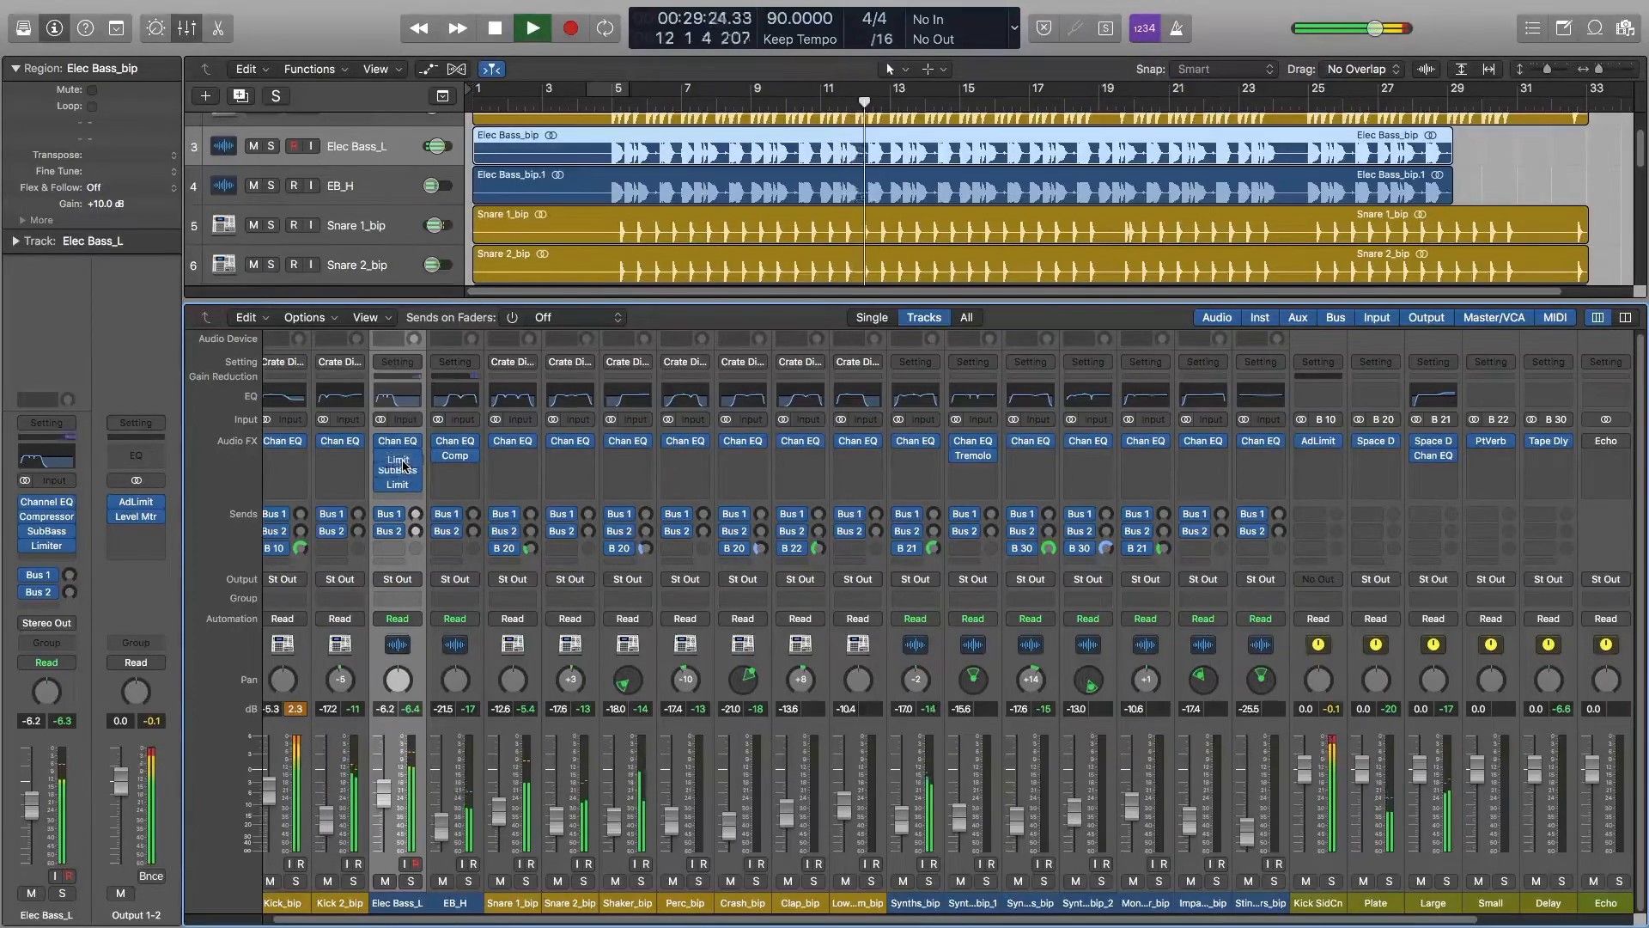
key(space)
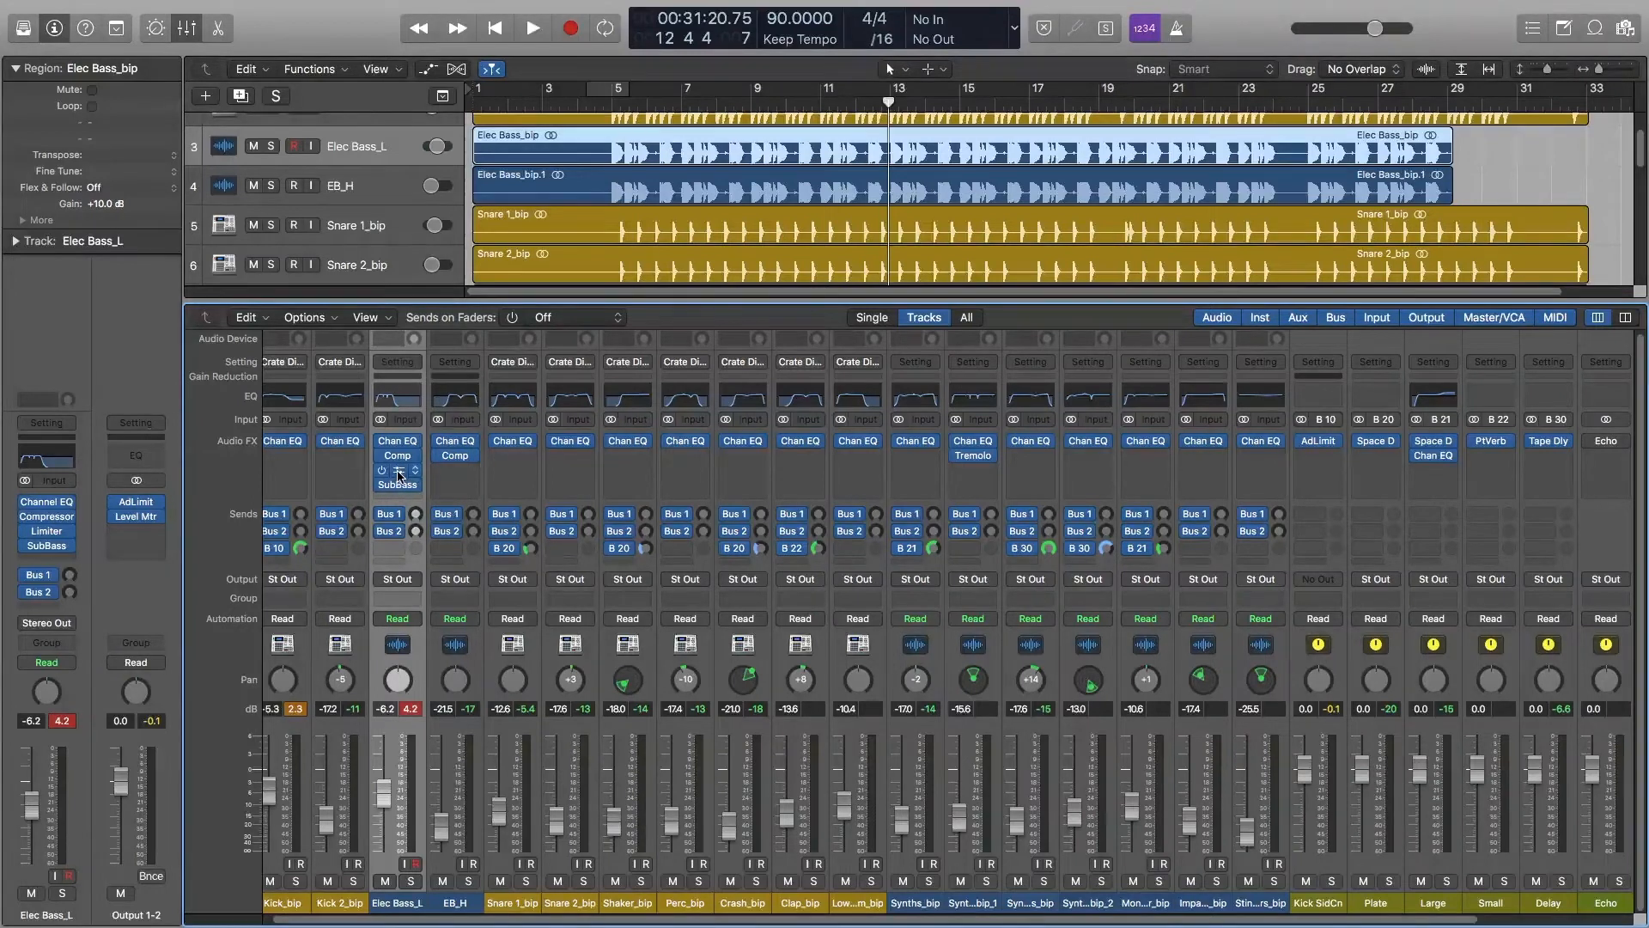
drag(399, 482, 397, 492)
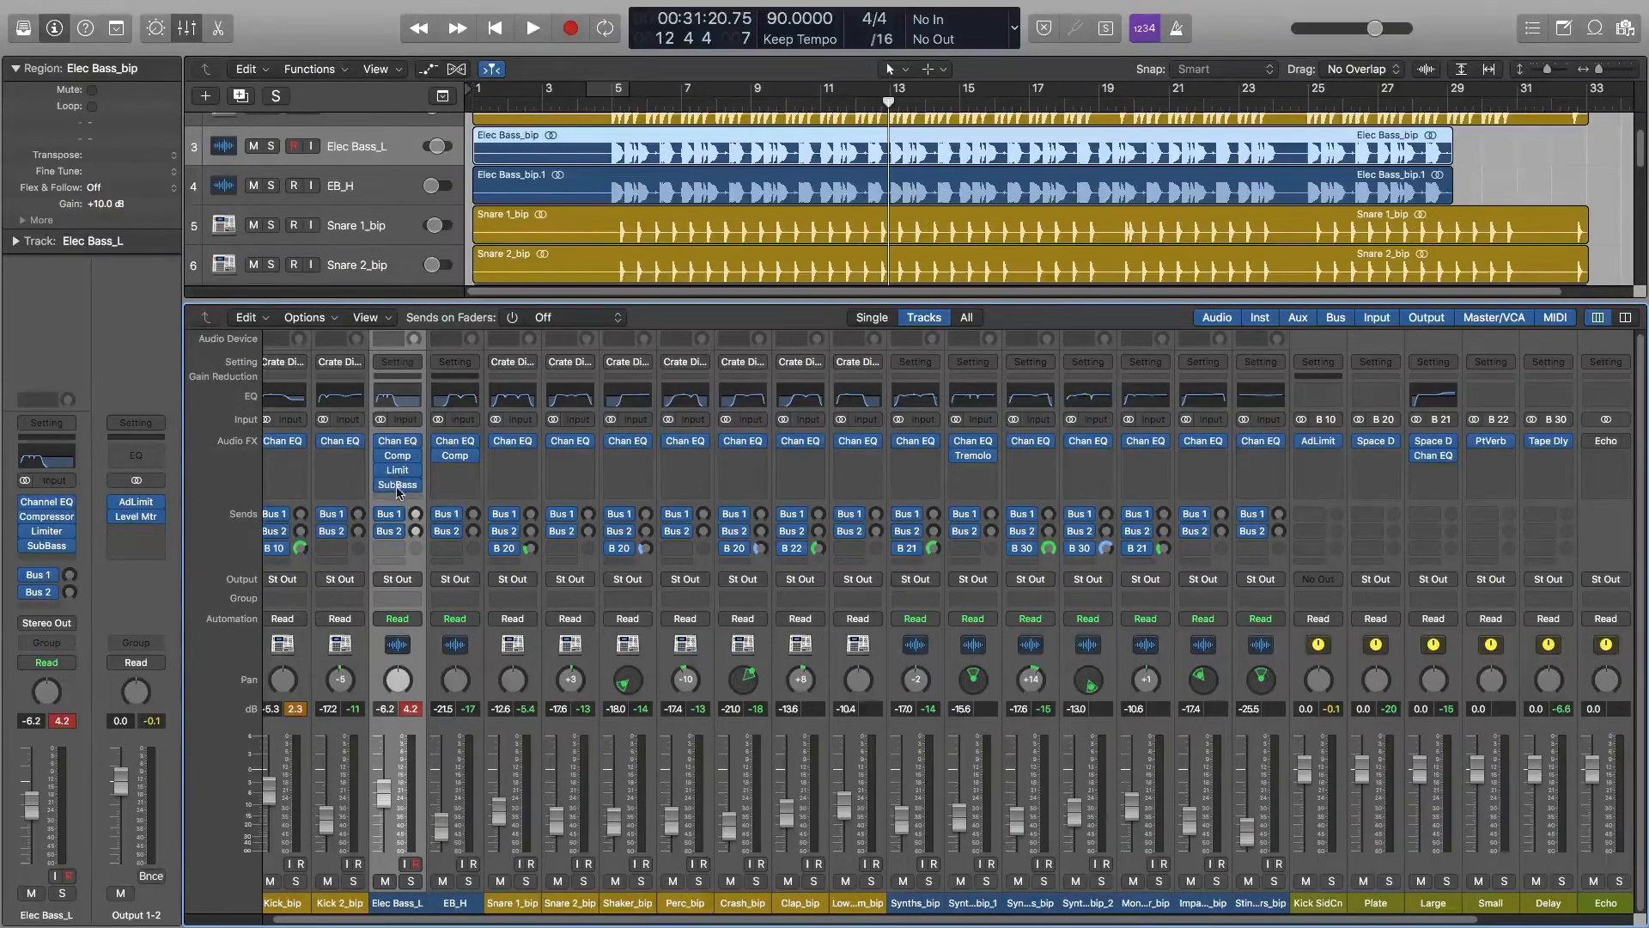
click(418, 713)
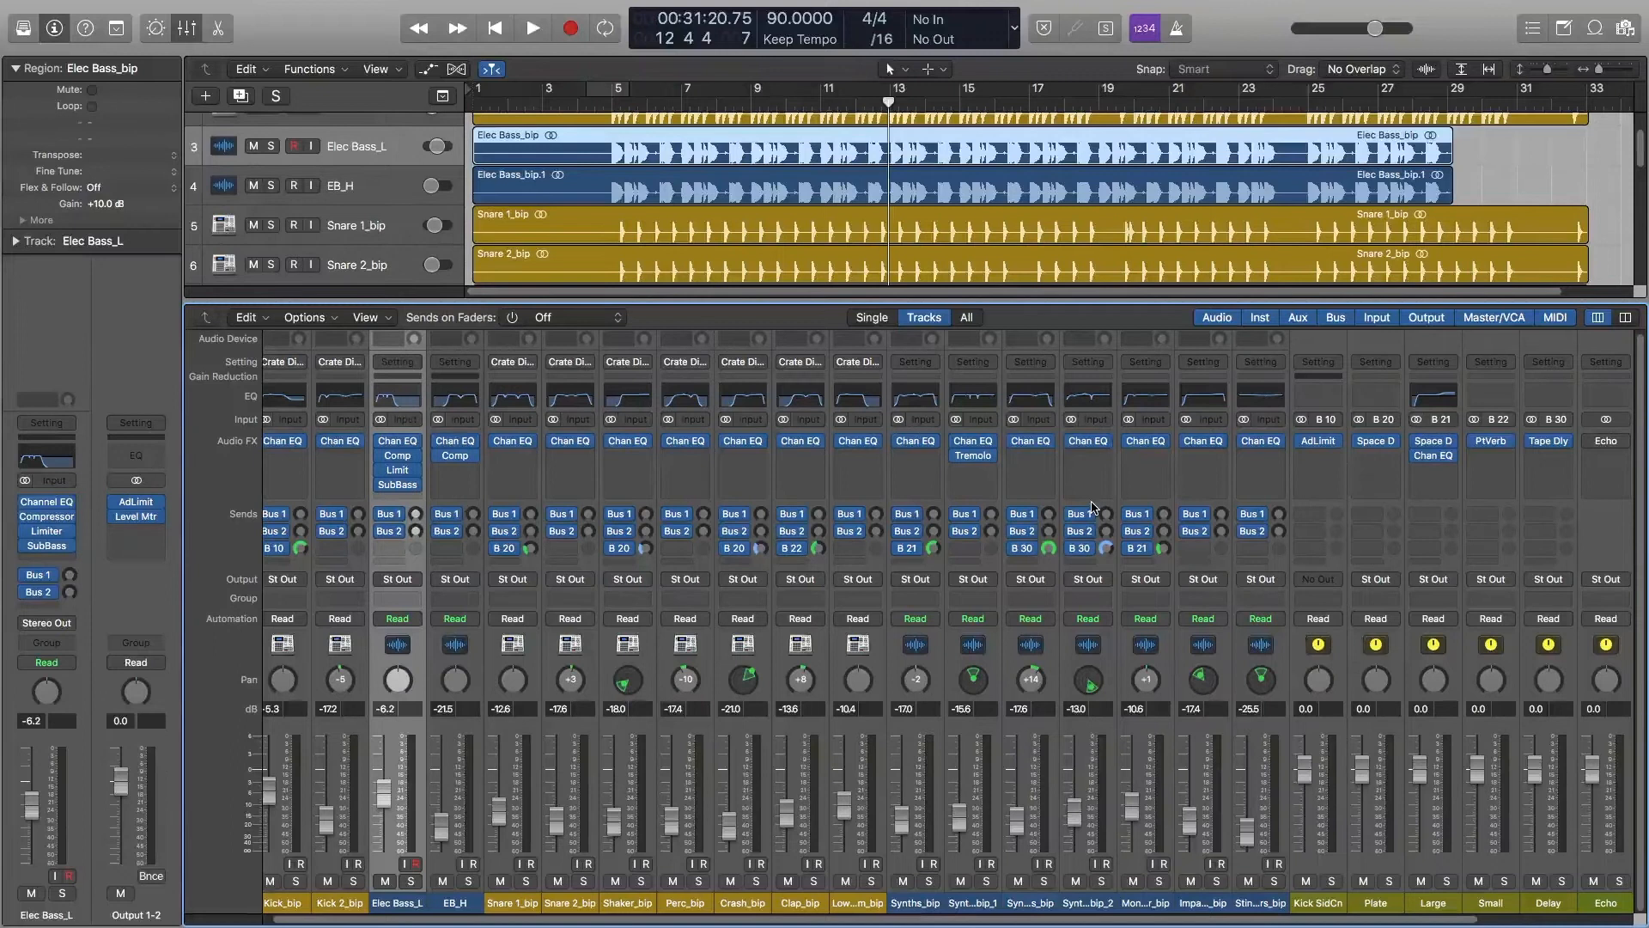
Select the Delay aux channel strip in the mixer
mouse_move(382, 490)
click(1550, 863)
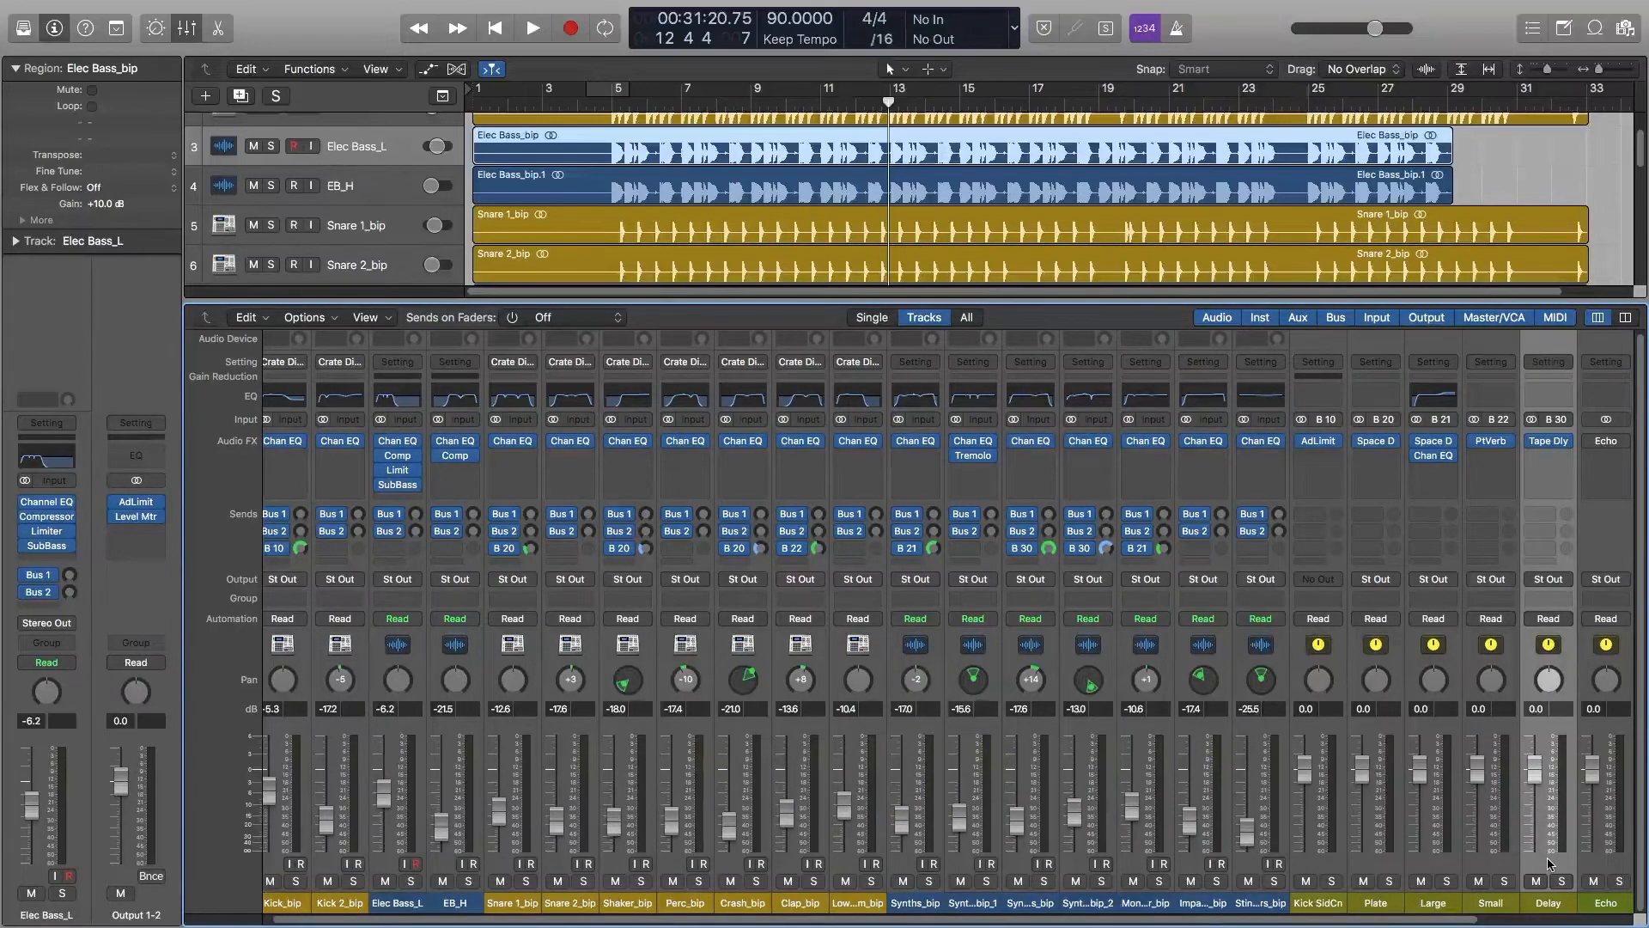